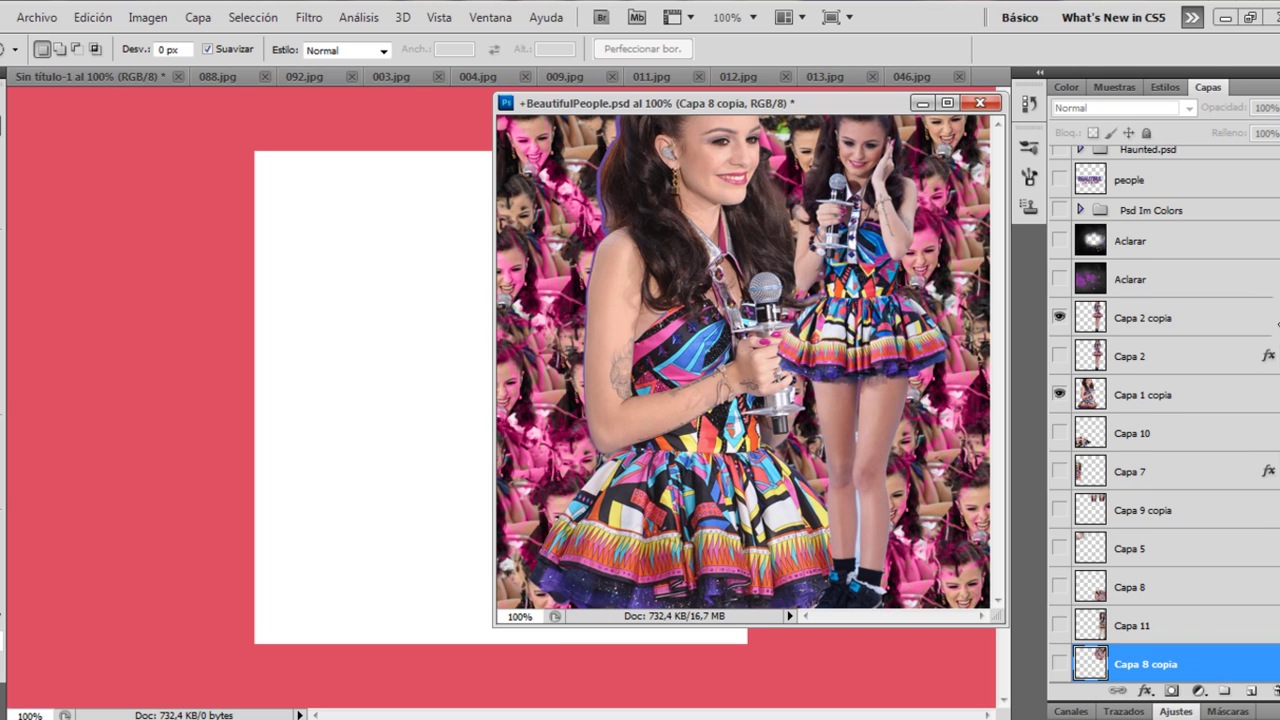
Step: Show and hide Capa 12 in BeautifulPeople.psd to review the finished design and its repeated-face background, and minimise that document
{"action": "scroll", "coordinate": [1160, 400], "scroll_direction": "up", "scroll_amount": 1}
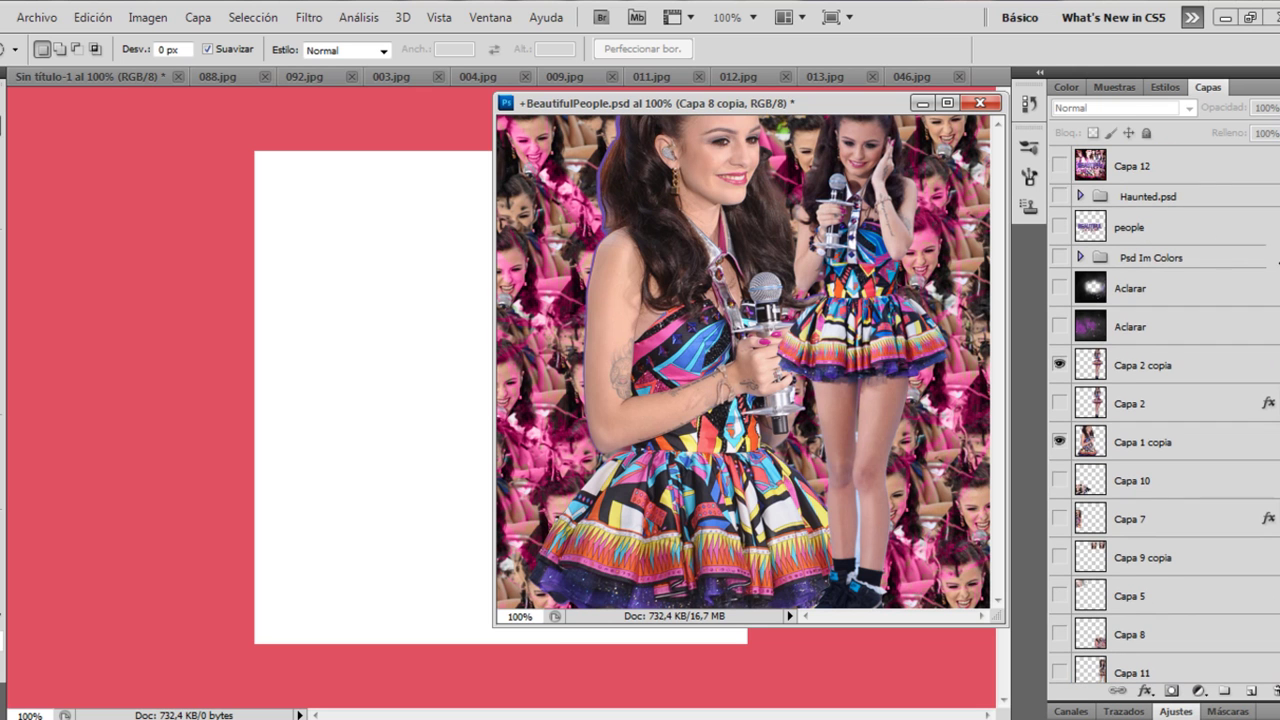
{"action": "left_click", "coordinate": [1059, 170]}
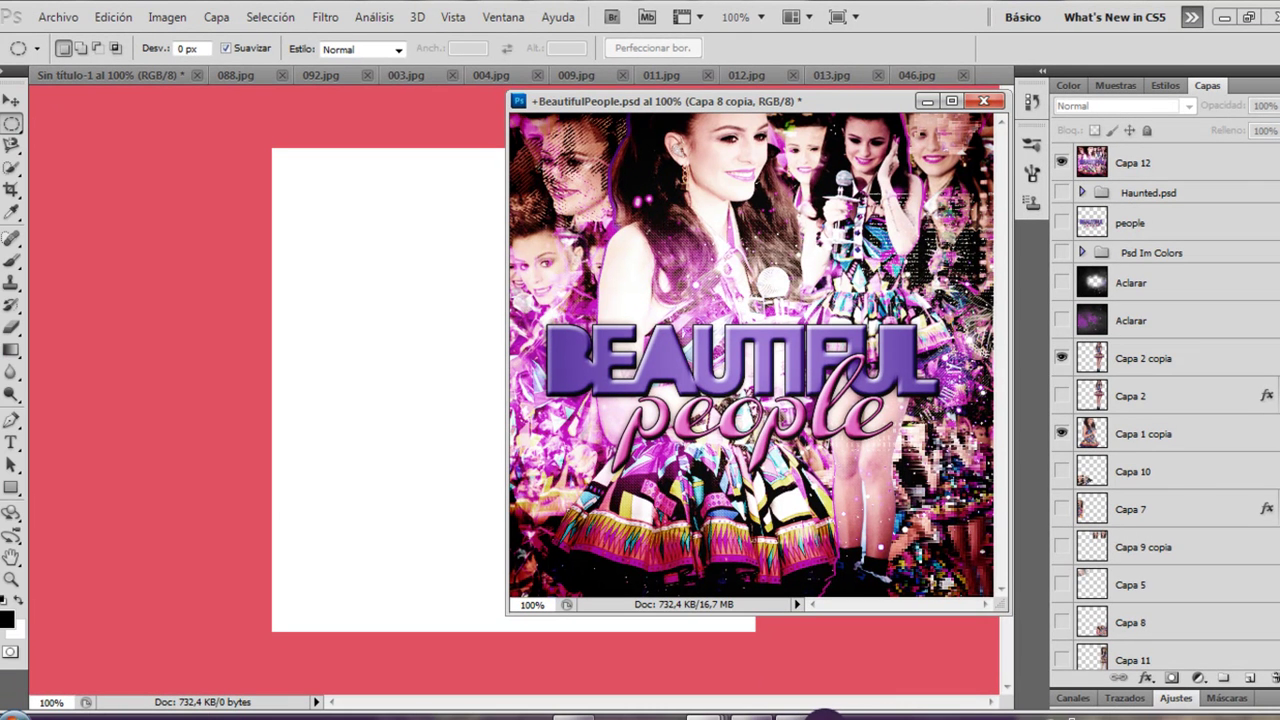
{"action": "left_click", "coordinate": [810, 718]}
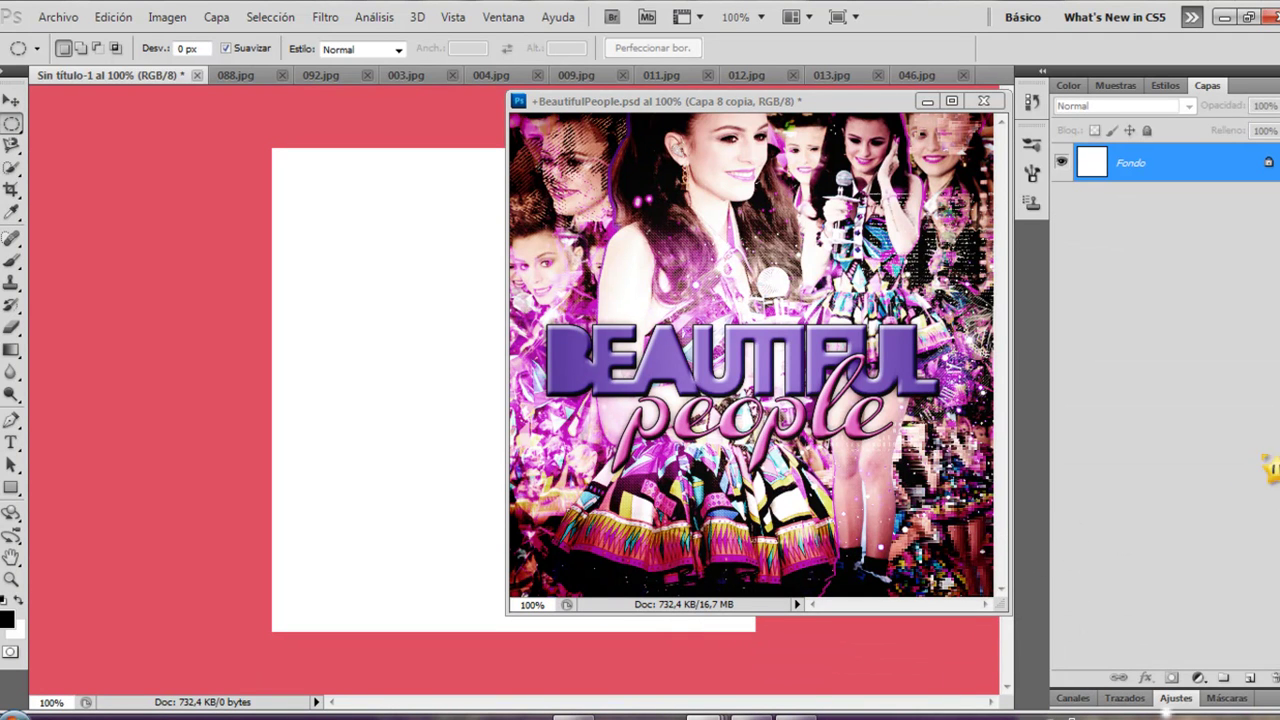
{"action": "left_click", "coordinate": [986, 500]}
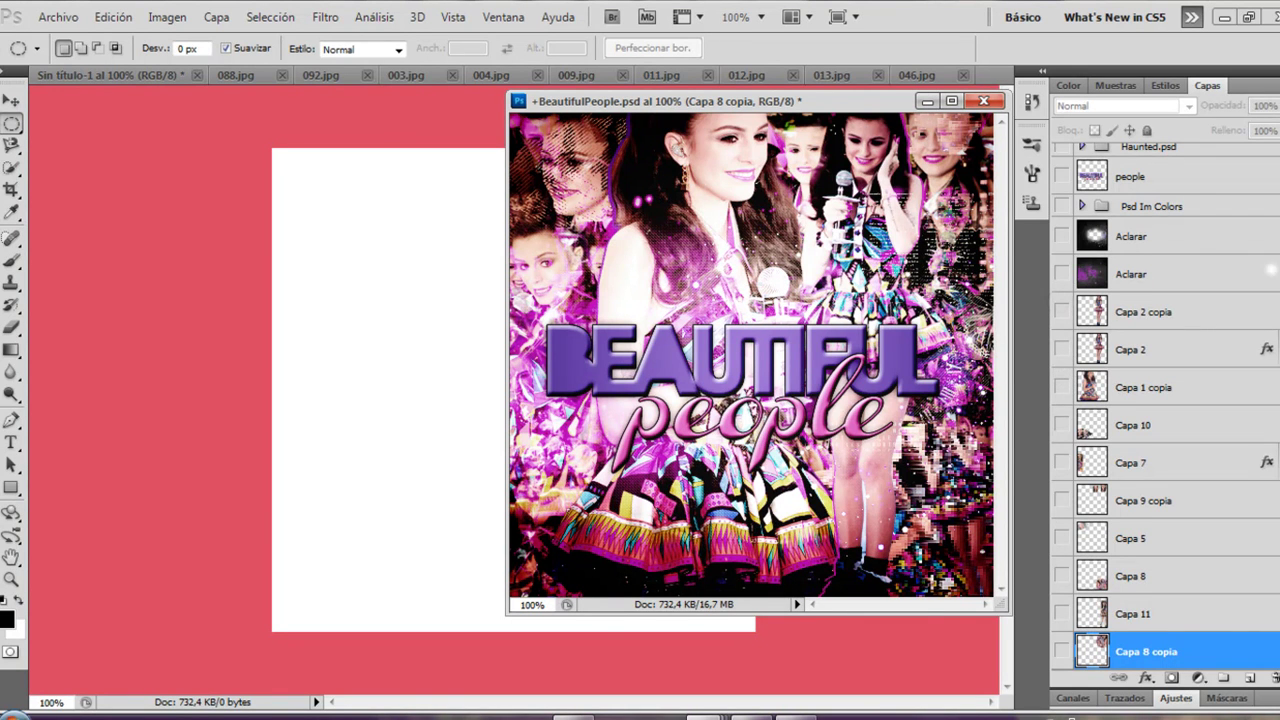
{"action": "scroll", "coordinate": [1267, 194], "scroll_direction": "up", "scroll_amount": 2}
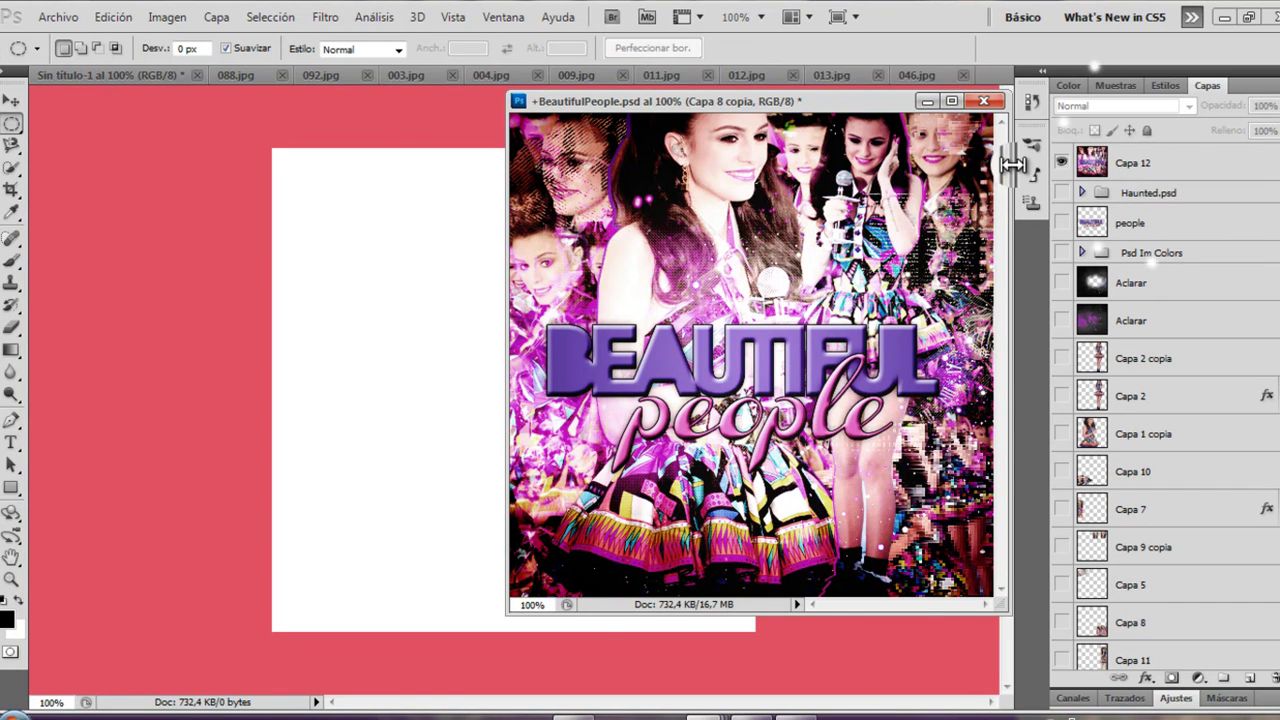
{"action": "left_click", "coordinate": [1062, 166]}
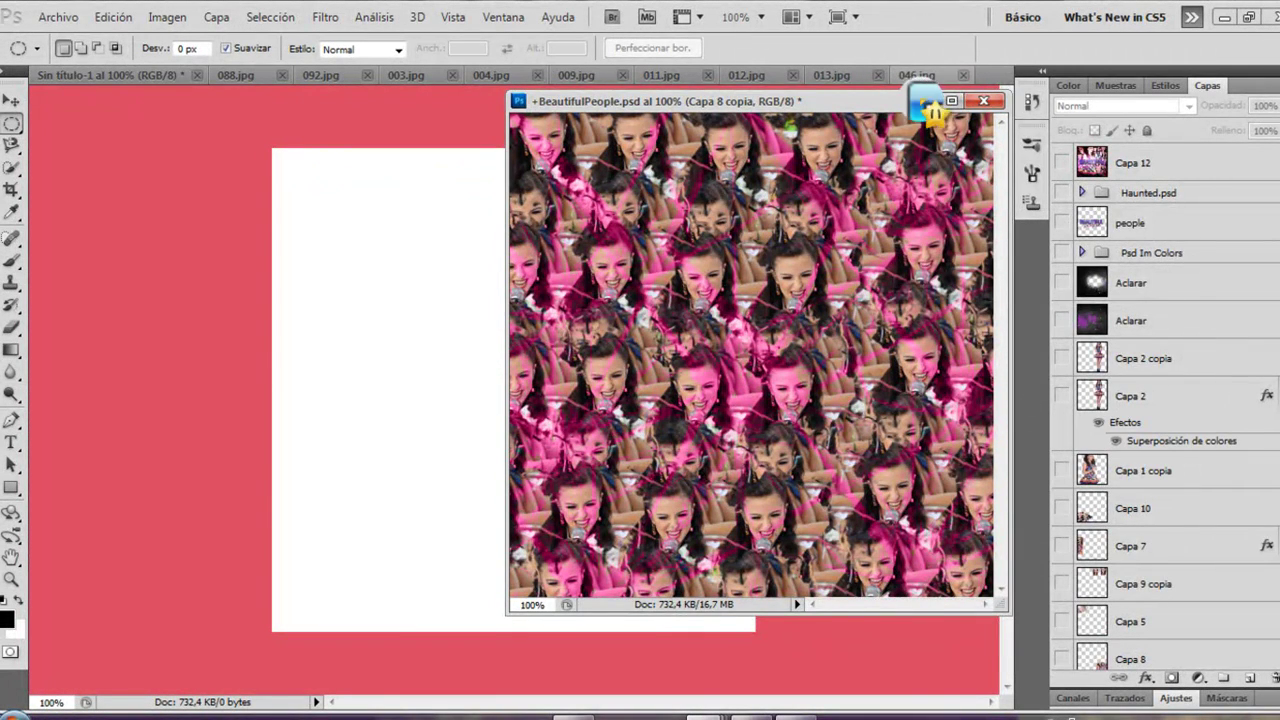
{"action": "left_click", "coordinate": [921, 100]}
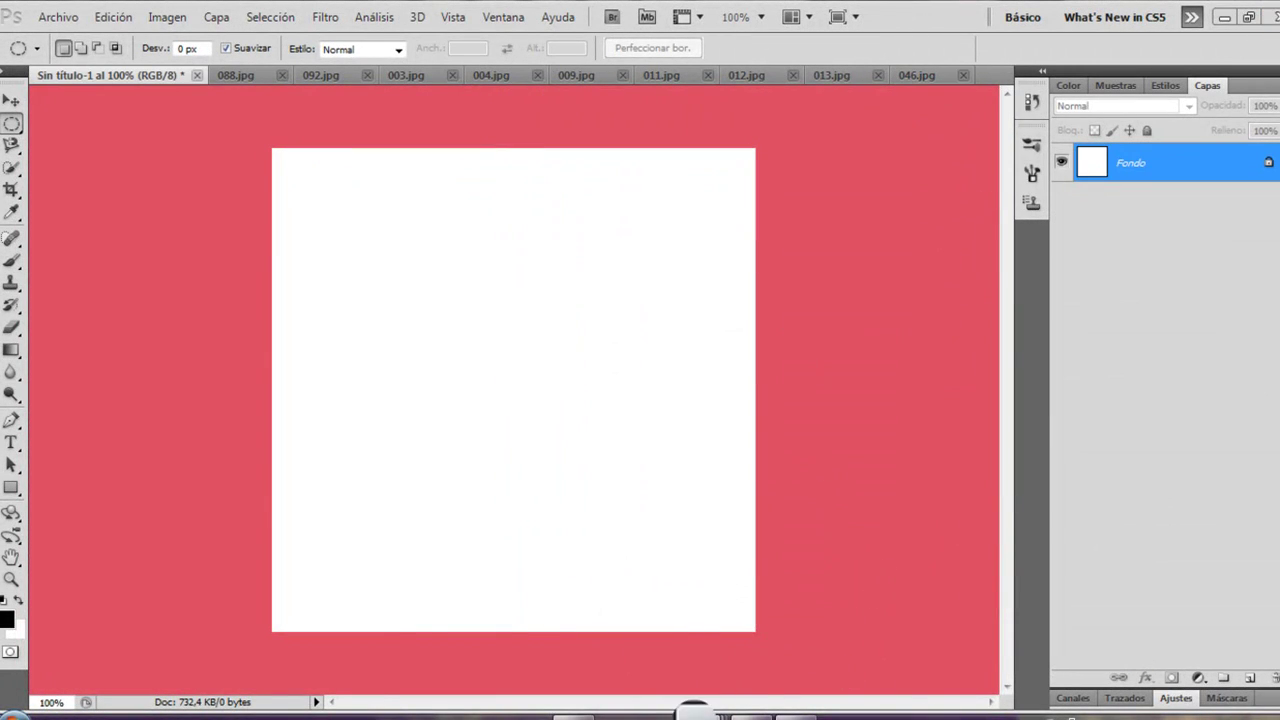
Step: Copy the cracked-hole brush layer from Tutorial 0o9.psd into the blank Sin título-1 document and close Tutorial 0o9.psd
{"action": "mouse_move", "coordinate": [693, 712]}
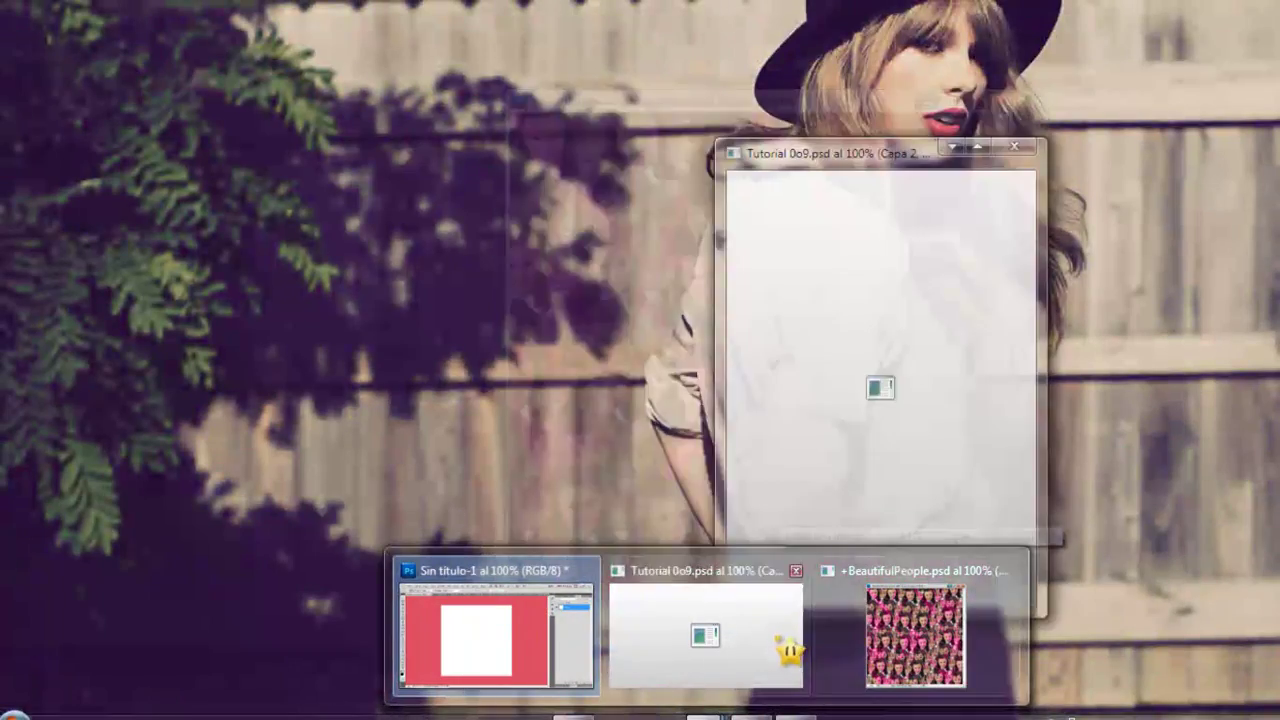
{"action": "left_click", "coordinate": [790, 650]}
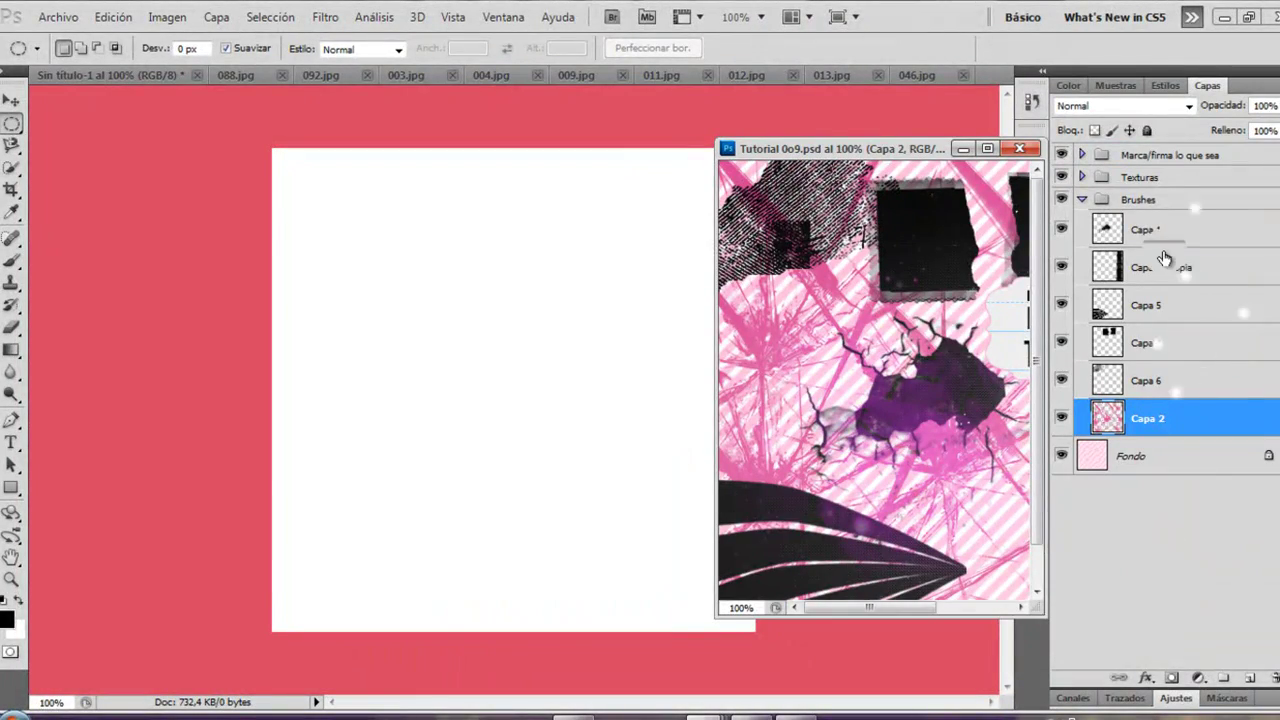
{"action": "left_click_drag", "start_coordinate": [1065, 265], "coordinate": [257, 283]}
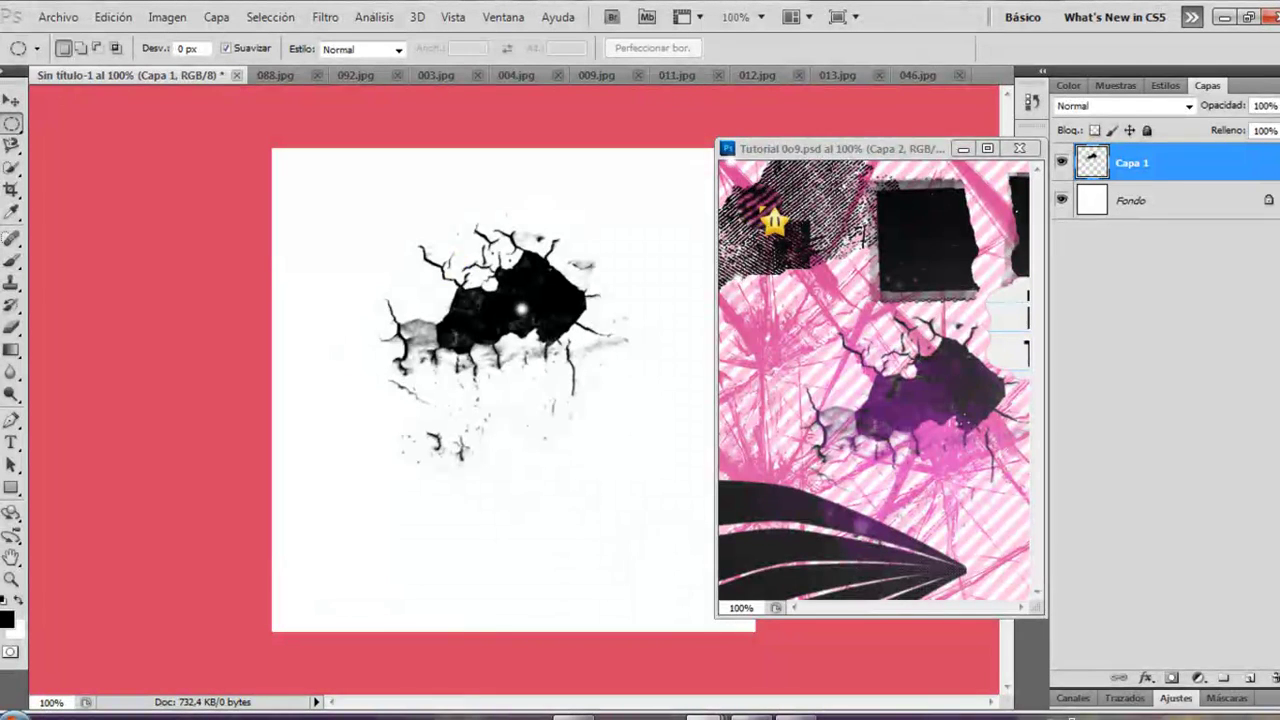
{"action": "left_click", "coordinate": [1019, 148]}
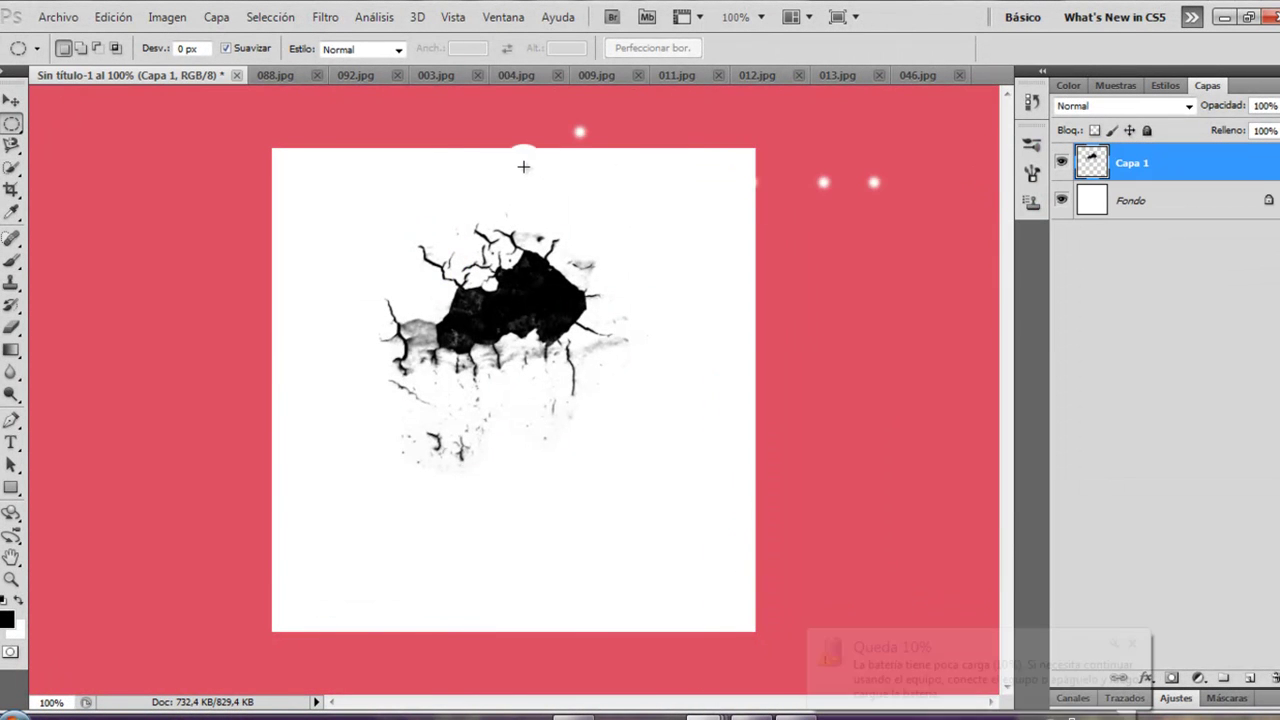
Step: Copy the photo from 088.jpg into Sin título-1 as a layer above the cracked-hole shape
{"action": "left_click_drag", "start_coordinate": [275, 75], "coordinate": [112, 78]}
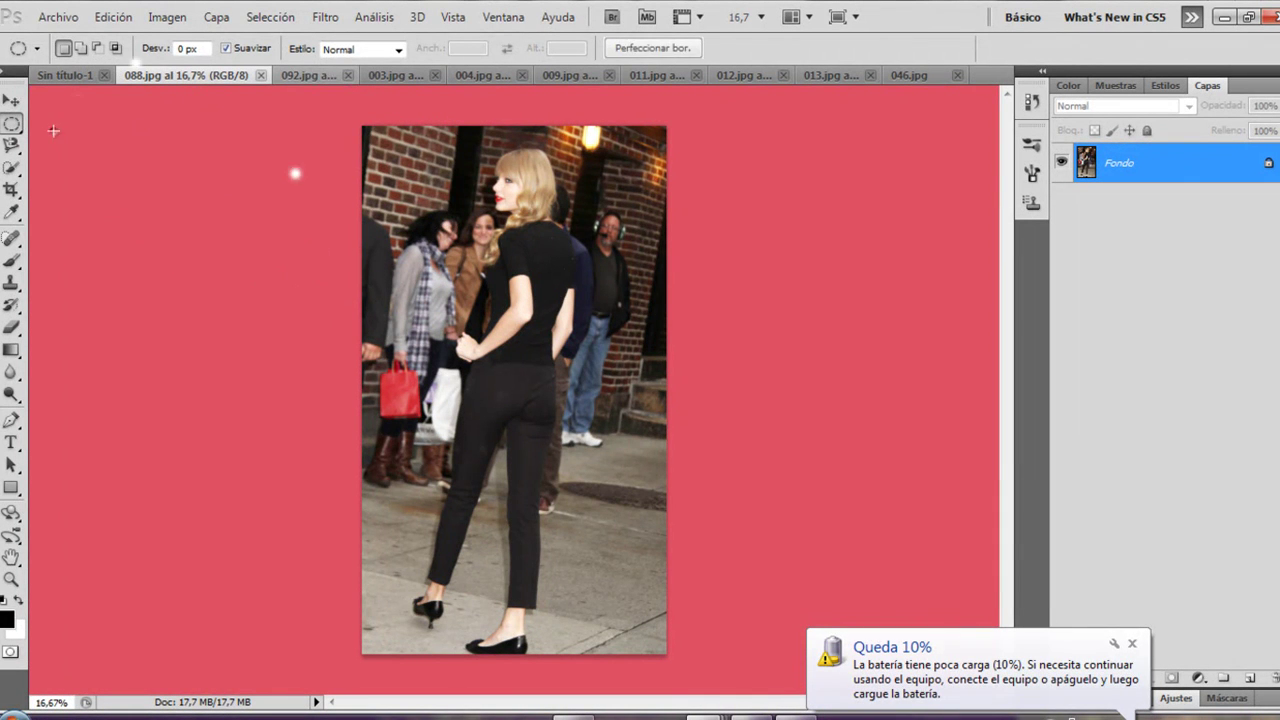
{"action": "left_click", "coordinate": [15, 99]}
{"action": "left_click_drag", "start_coordinate": [430, 166], "coordinate": [249, 241]}
{"action": "left_click_drag", "start_coordinate": [507, 231], "coordinate": [565, 712]}
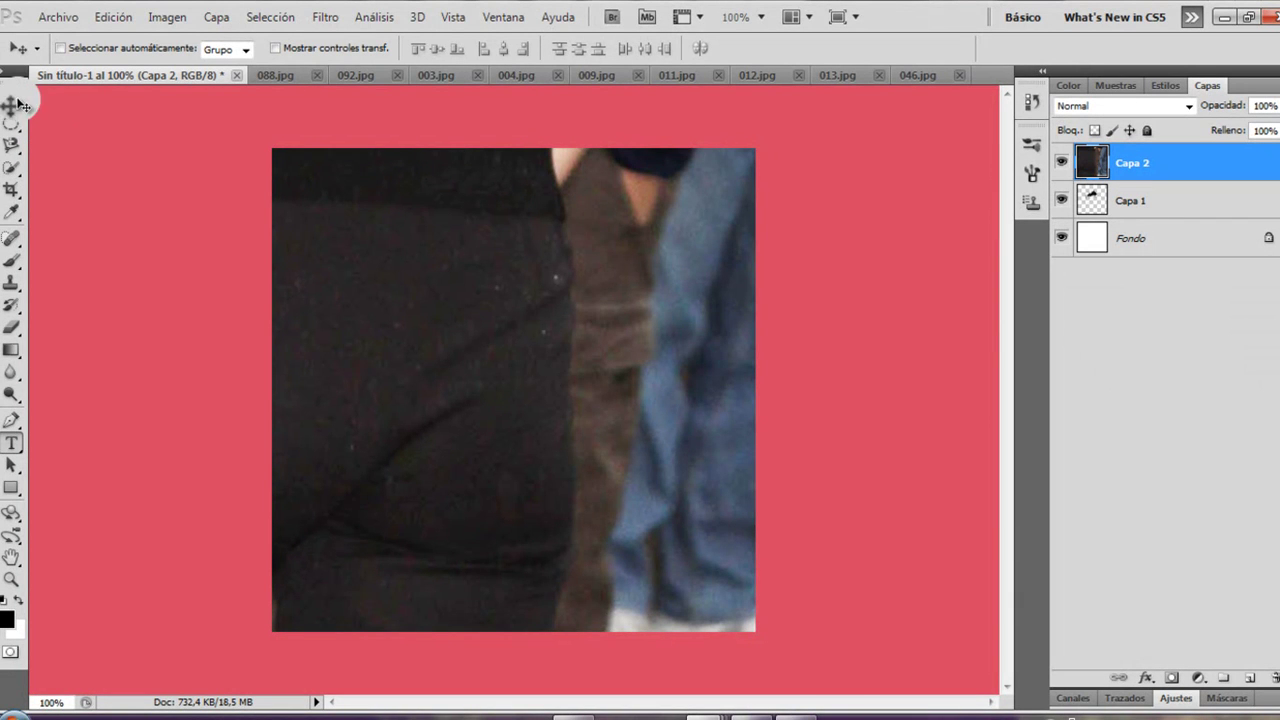
{"action": "left_click", "coordinate": [798, 716]}
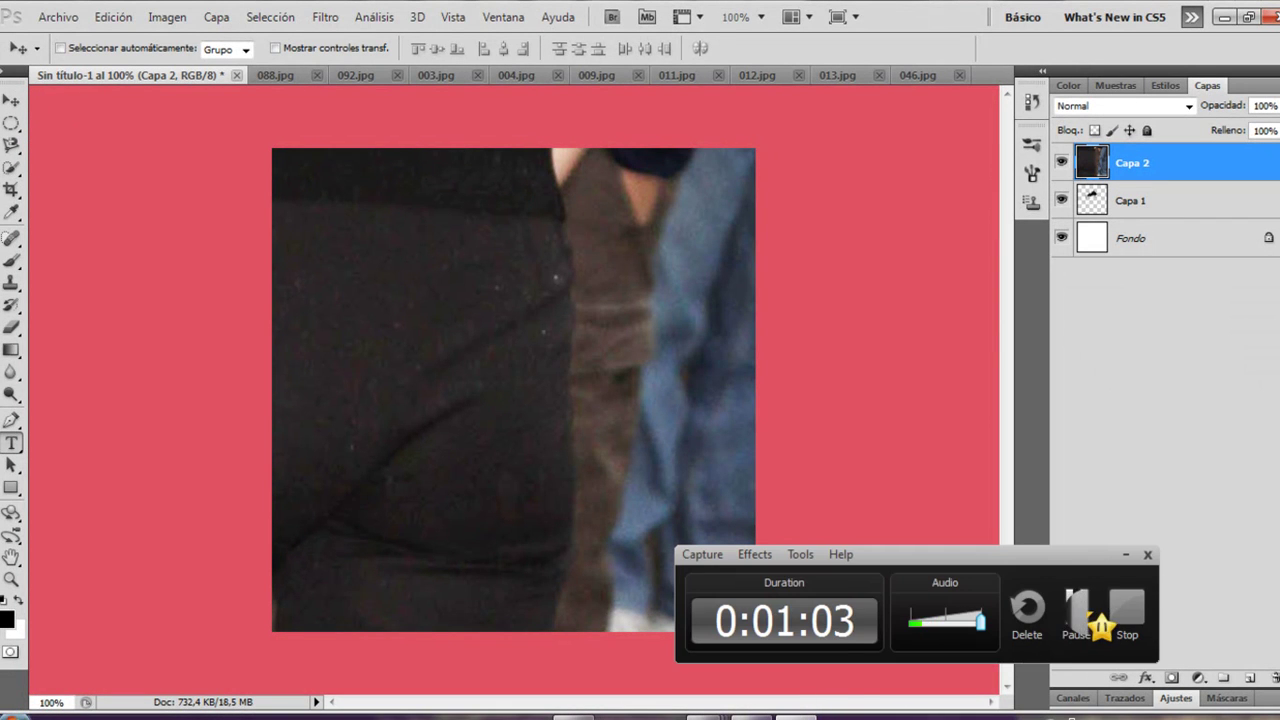
{"action": "left_click", "coordinate": [1100, 625]}
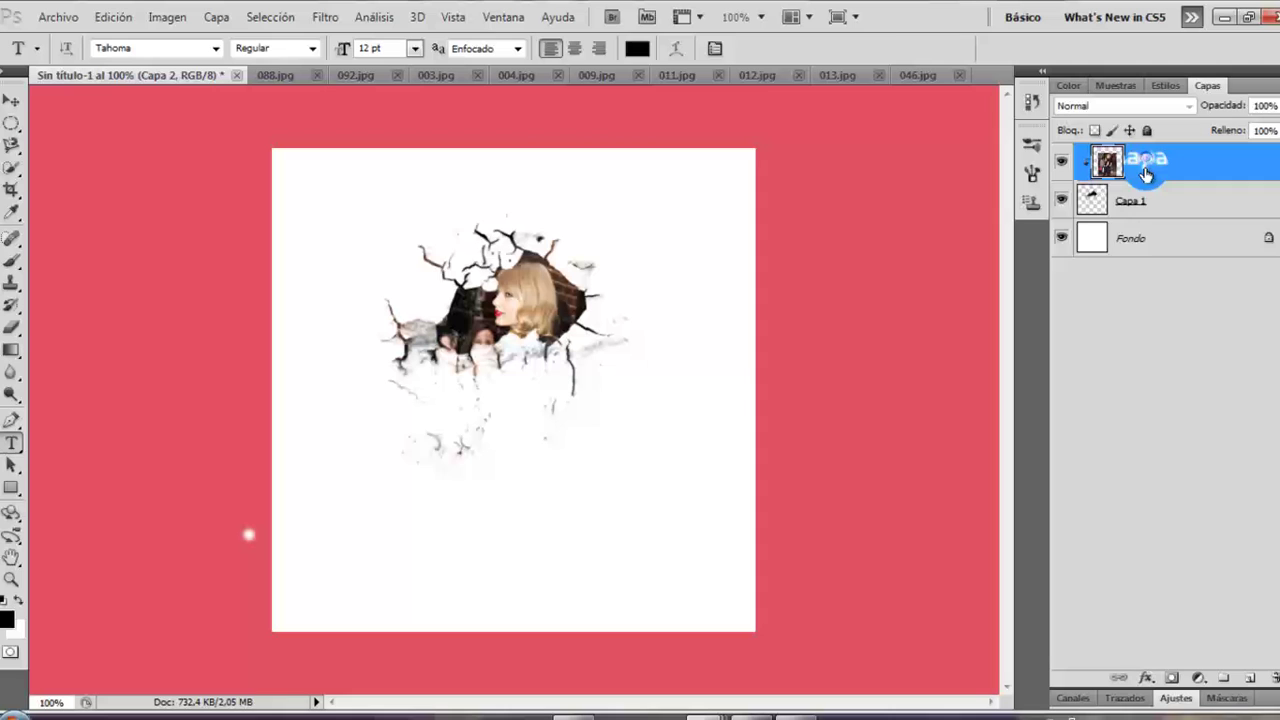
{"action": "right_click", "coordinate": [1150, 162]}
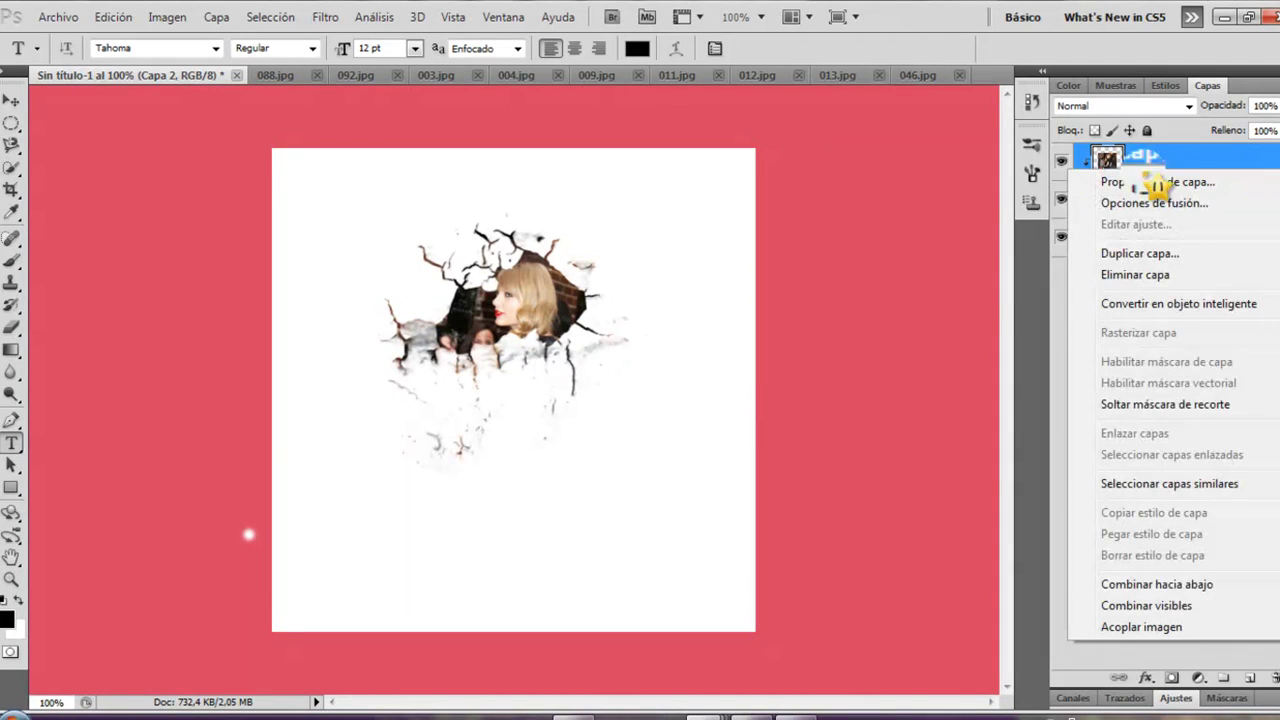
{"action": "left_click", "coordinate": [1115, 405]}
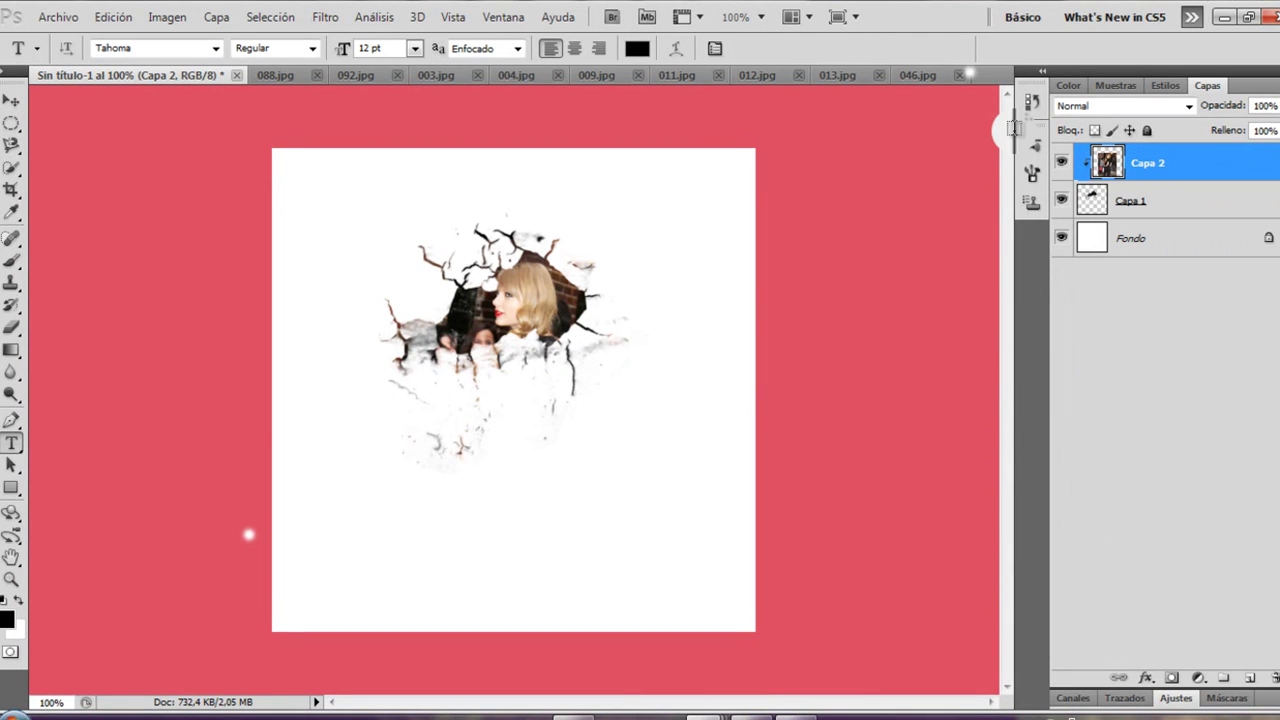
Step: Undo the accidental text layer and merge the clipped photo Capa 2 with the cracked-hole layer Capa 1
{"action": "left_click", "coordinate": [12, 101]}
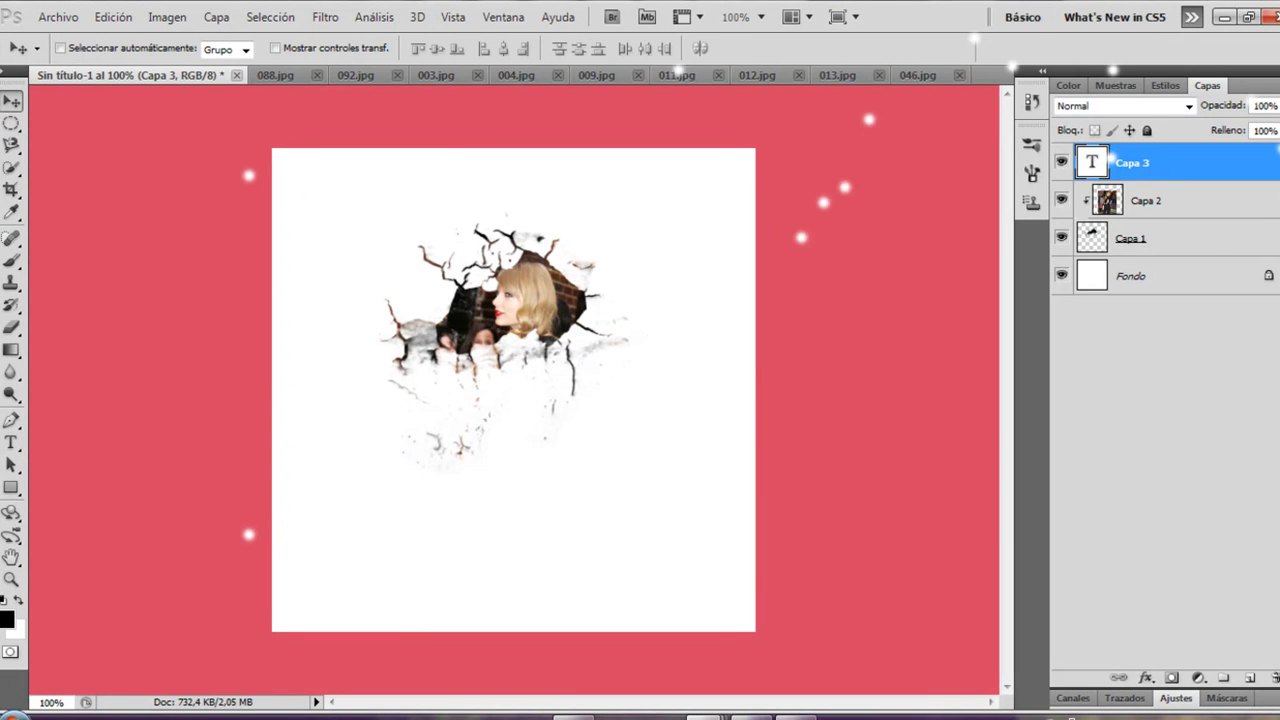
{"action": "key", "text": "ctrl+z"}
{"action": "left_click", "coordinate": [1190, 207], "text": "shift"}
{"action": "key", "text": "ctrl+e"}
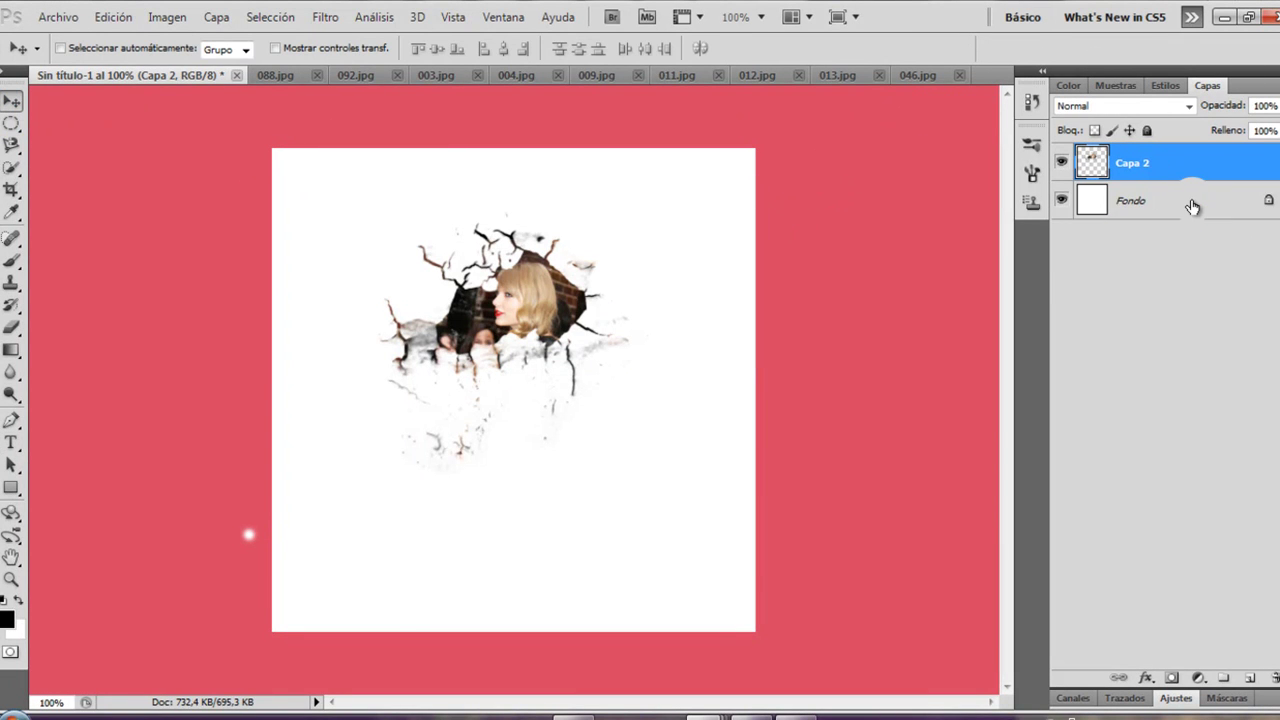
Step: Duplicate the merged crack image, place the copy in the canvas's upper-left corner and move the original just below it
{"action": "key", "text": "ctrl+j"}
{"action": "left_click_drag", "start_coordinate": [600, 230], "coordinate": [388, 124]}
{"action": "left_click", "coordinate": [1200, 201]}
{"action": "left_click_drag", "start_coordinate": [700, 250], "coordinate": [493, 183]}
Step: Flip the lower crack image, Capa 2, horizontally
{"action": "key", "text": "ctrl+t"}
{"action": "right_click", "coordinate": [349, 263]}
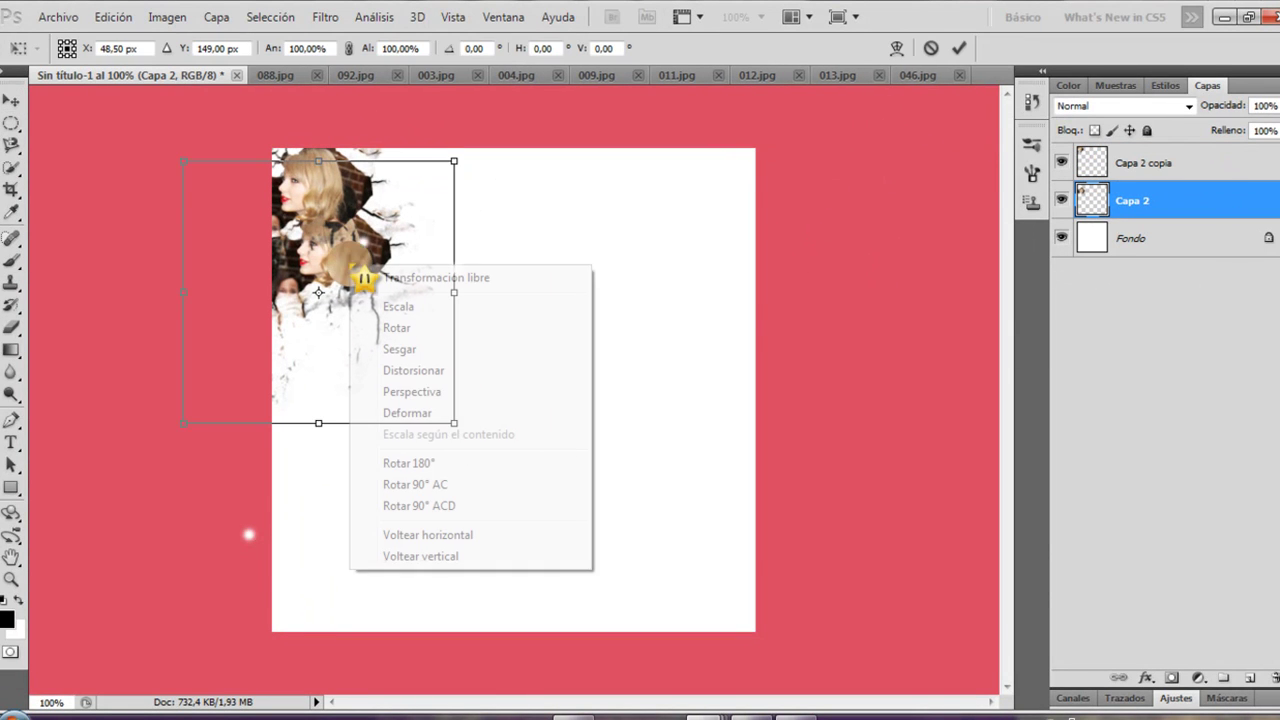
{"action": "left_click", "coordinate": [472, 534]}
{"action": "key", "text": "Return"}
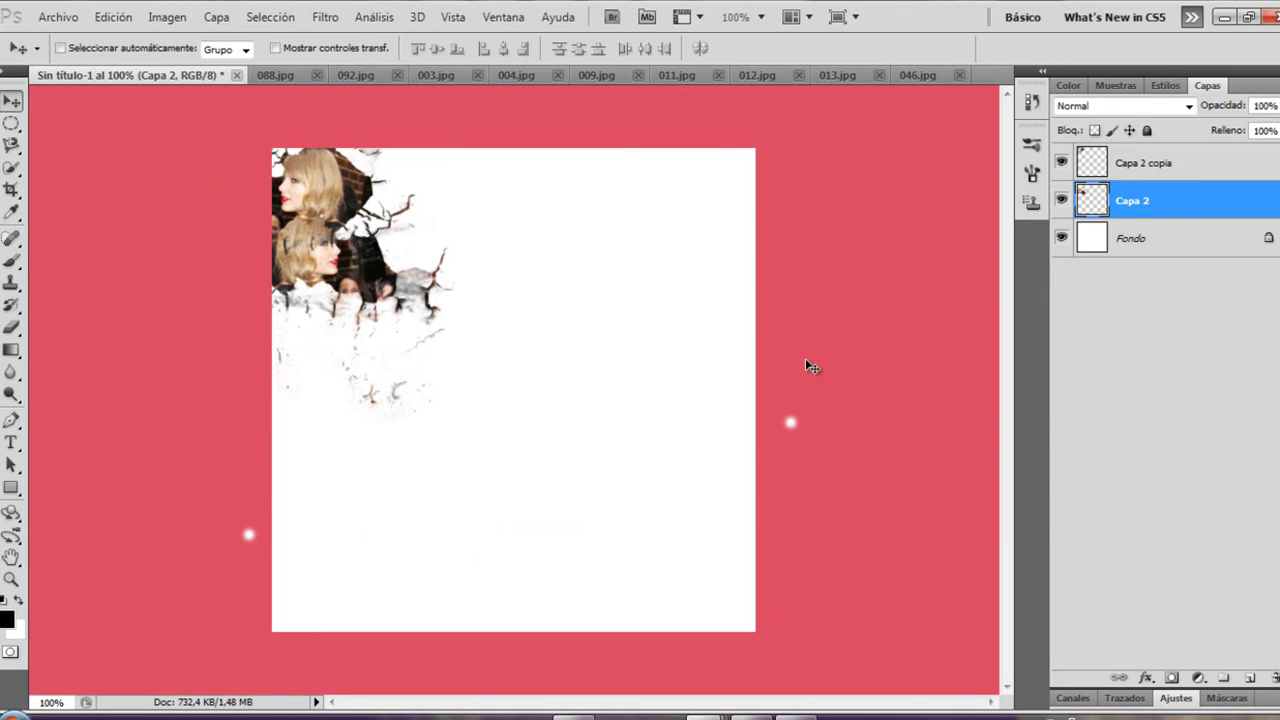
Step: Merge the two crack images, duplicate the result and place the copy directly below it
{"action": "left_click", "coordinate": [1170, 173], "text": "ctrl"}
{"action": "key", "text": "ctrl+e"}
{"action": "key", "text": "ctrl+j"}
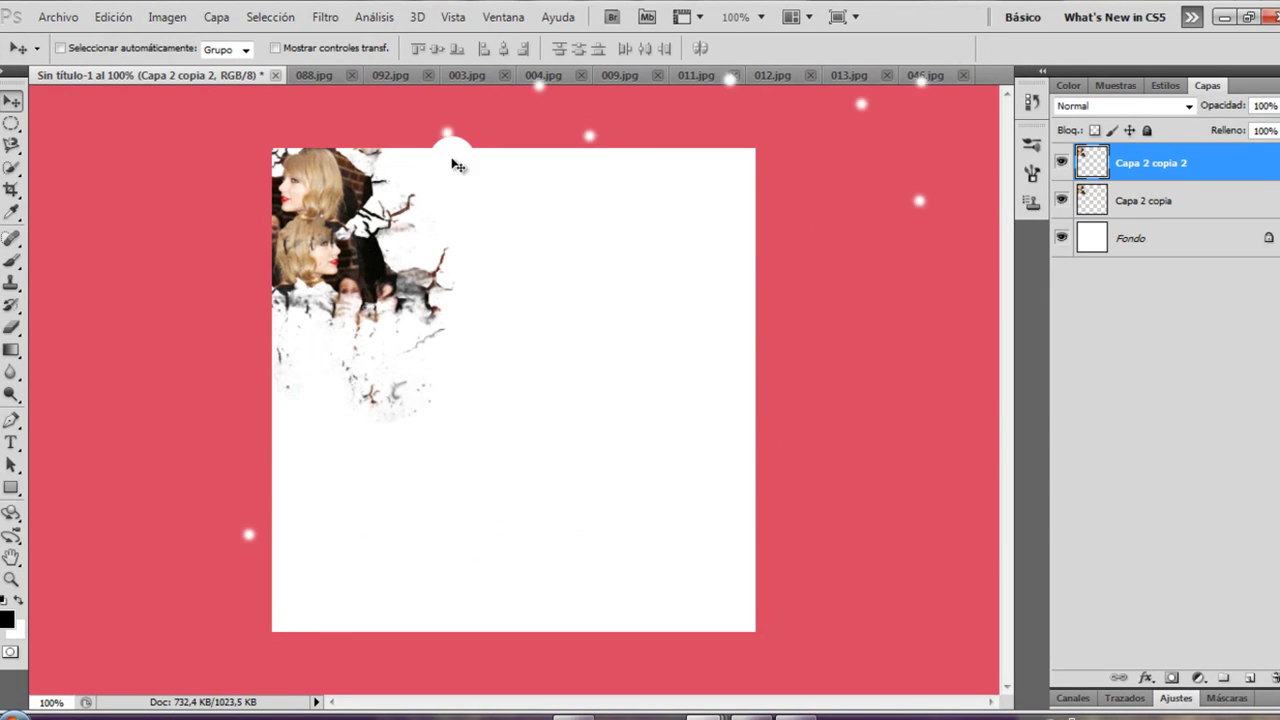
{"action": "left_click_drag", "start_coordinate": [644, 249], "coordinate": [647, 389]}
Step: Merge the stacked crack images into one column, duplicate it and place the copy beside it on the right
{"action": "left_click", "coordinate": [1200, 210], "text": "shift"}
{"action": "key", "text": "ctrl+e"}
{"action": "key", "text": "ctrl+j"}
{"action": "left_click_drag", "start_coordinate": [414, 473], "coordinate": [868, 324]}
{"action": "left_click_drag", "start_coordinate": [255, 408], "coordinate": [470, 323]}
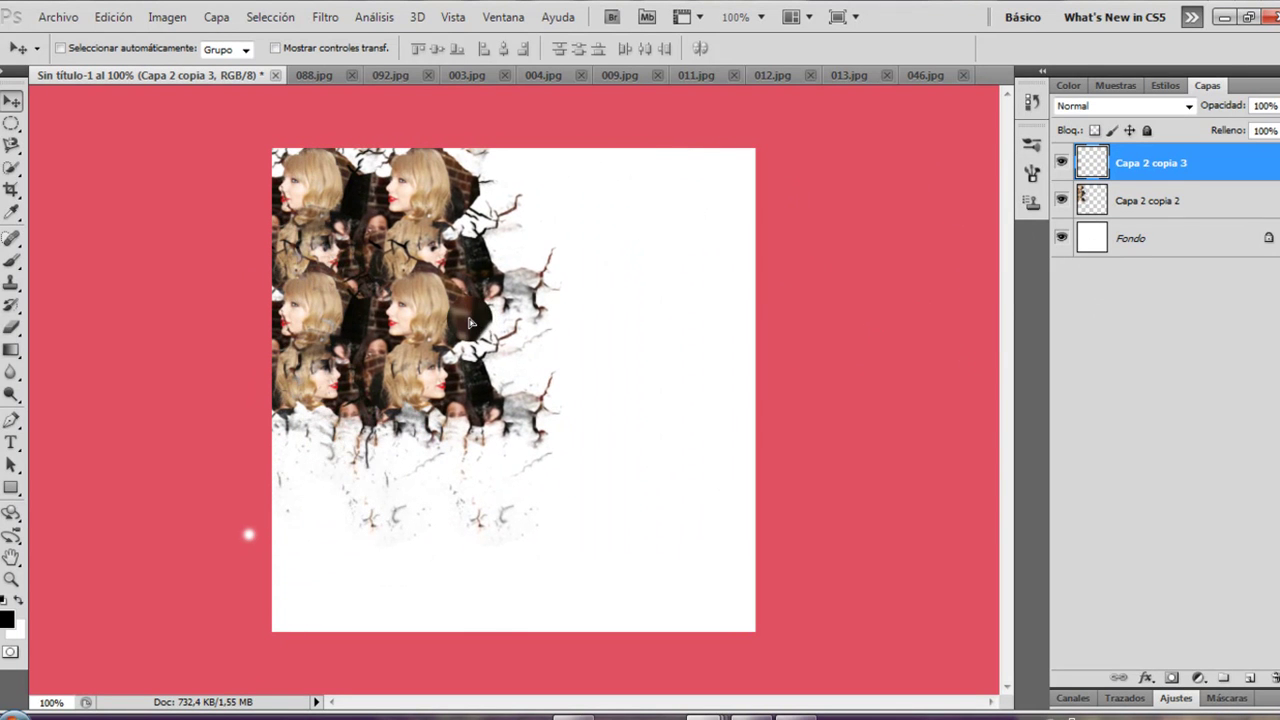
Step: Merge the two columns, duplicate the block and place the copy over the canvas's lower-left area
{"action": "left_click", "coordinate": [1195, 210], "text": "shift"}
{"action": "key", "text": "ctrl+e"}
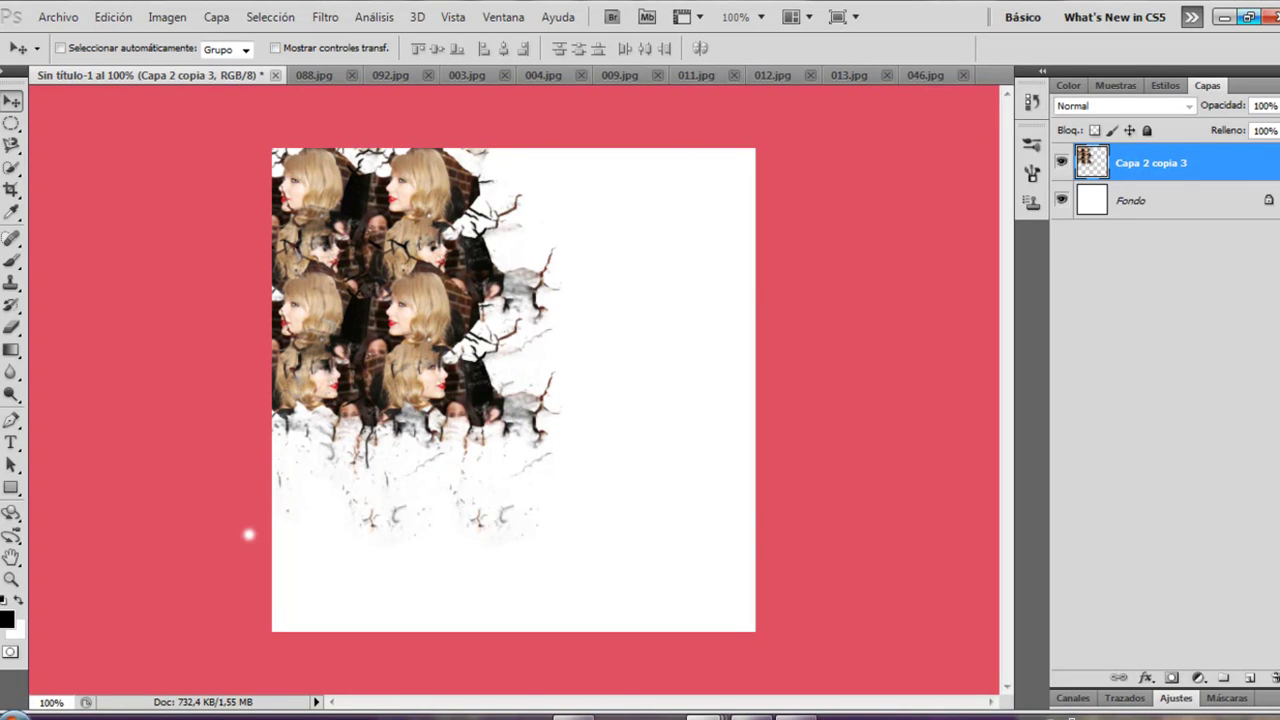
{"action": "key", "text": "ctrl+j"}
{"action": "left_click_drag", "start_coordinate": [771, 532], "coordinate": [477, 500]}
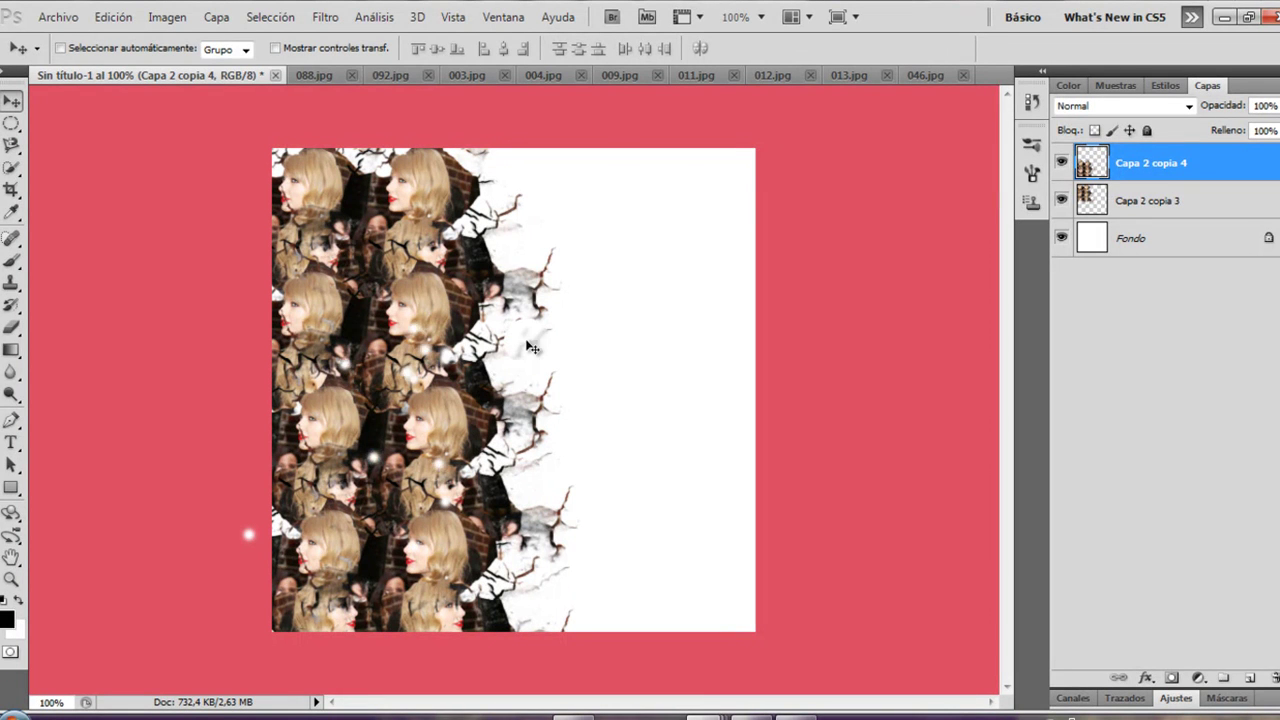
Step: Merge the upper and lower blocks into one layer, duplicate it and shift the copy right across the canvas's middle
{"action": "left_click", "coordinate": [1116, 203], "text": "shift"}
{"action": "key", "text": "ctrl+e"}
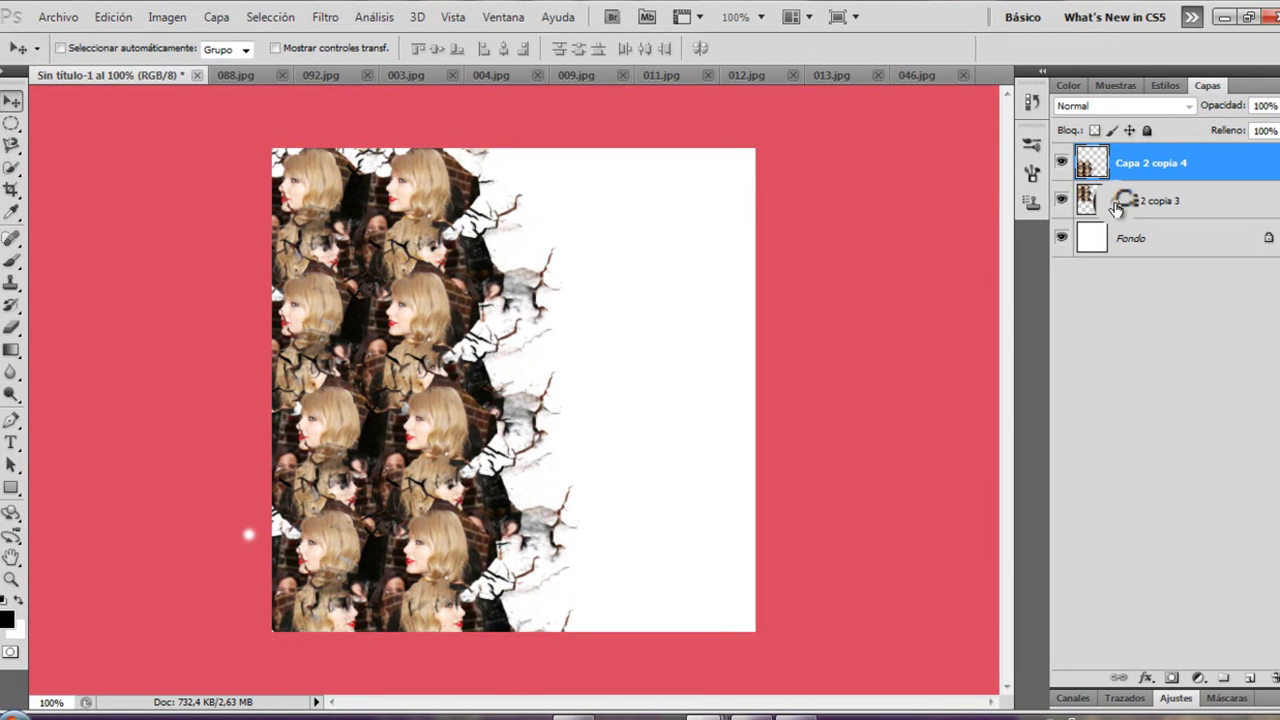
{"action": "key", "text": "ctrl+j"}
{"action": "left_click", "coordinate": [1175, 203], "text": "ctrl"}
{"action": "key", "text": "ctrl+e"}
{"action": "key", "text": "ctrl+j"}
{"action": "left_click_drag", "start_coordinate": [508, 358], "coordinate": [673, 346]}
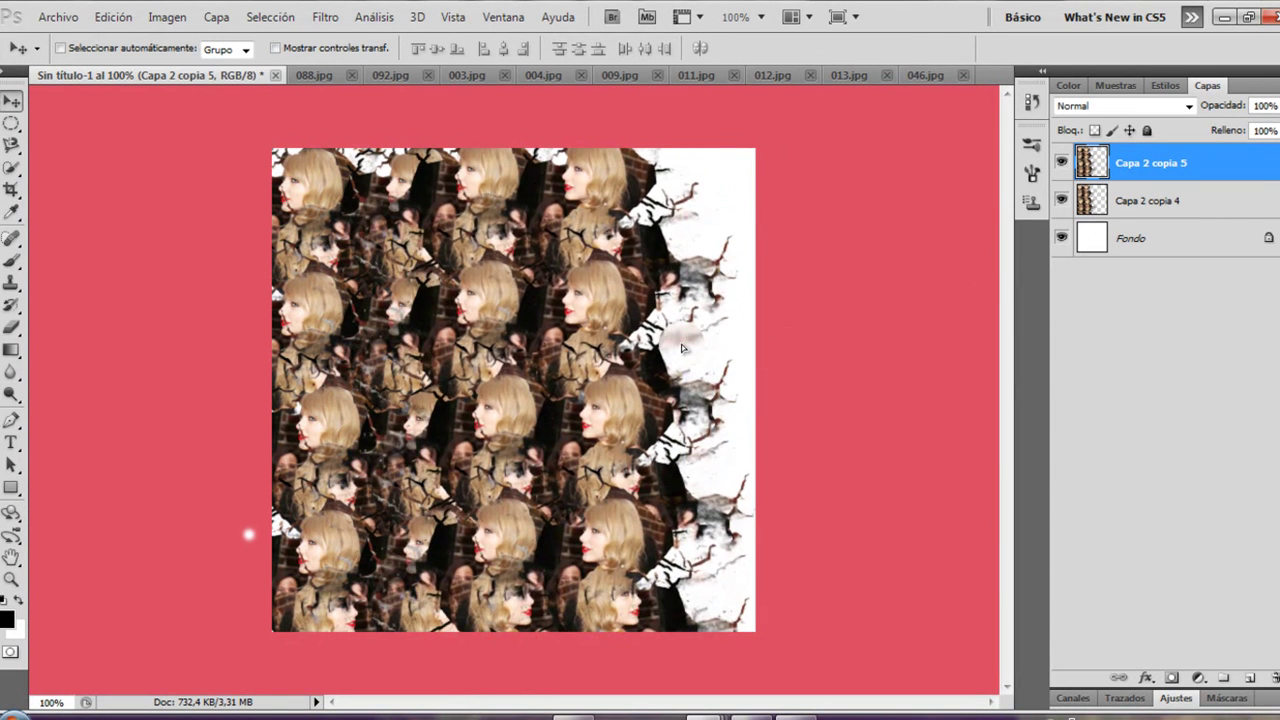
Step: Merge the overlapping pattern layers, duplicate the result and shift the copy right to cover the canvas's right edge
{"action": "left_click", "coordinate": [1179, 219], "text": "ctrl"}
{"action": "key", "text": "ctrl+e"}
{"action": "key", "text": "ctrl+j"}
{"action": "left_click_drag", "start_coordinate": [849, 180], "coordinate": [827, 298]}
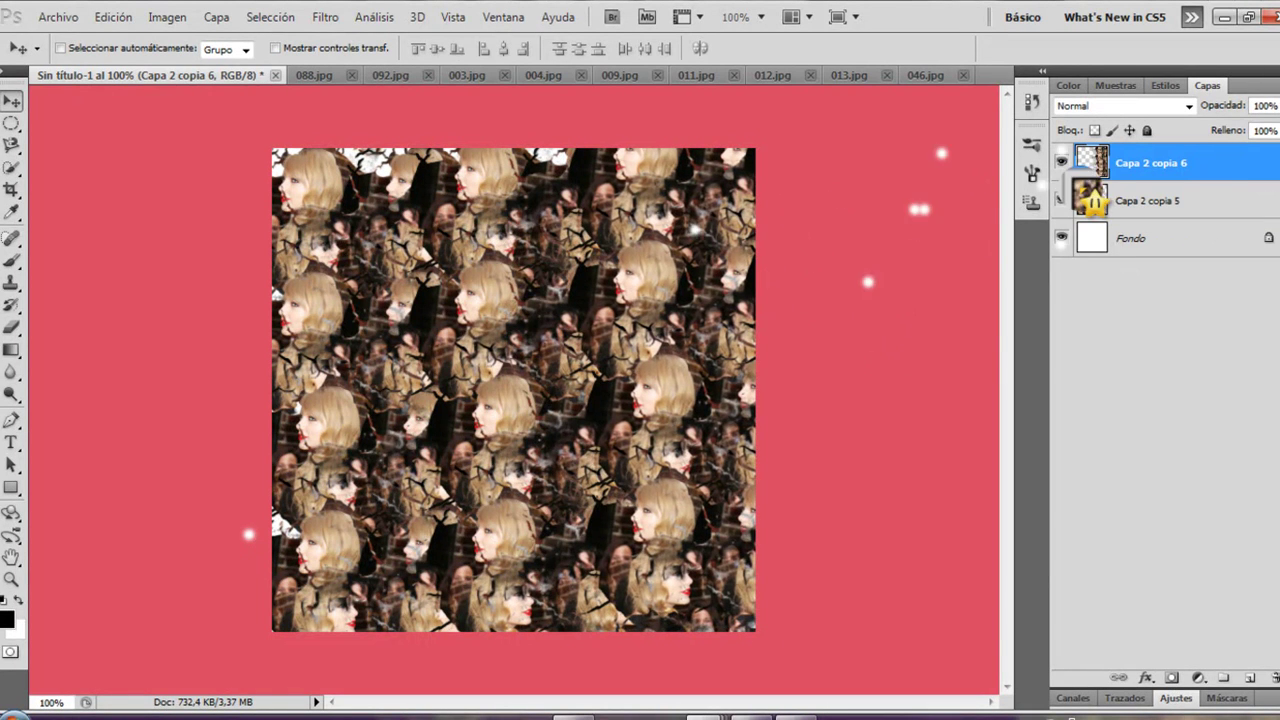
Step: Merge the pattern layers again, duplicate the result and offset the copy up and right over the remaining white gaps
{"action": "left_click", "coordinate": [1180, 198], "text": "ctrl"}
{"action": "key", "text": "ctrl+e"}
{"action": "key", "text": "ctrl+j"}
{"action": "left_click_drag", "start_coordinate": [420, 330], "coordinate": [528, 362]}
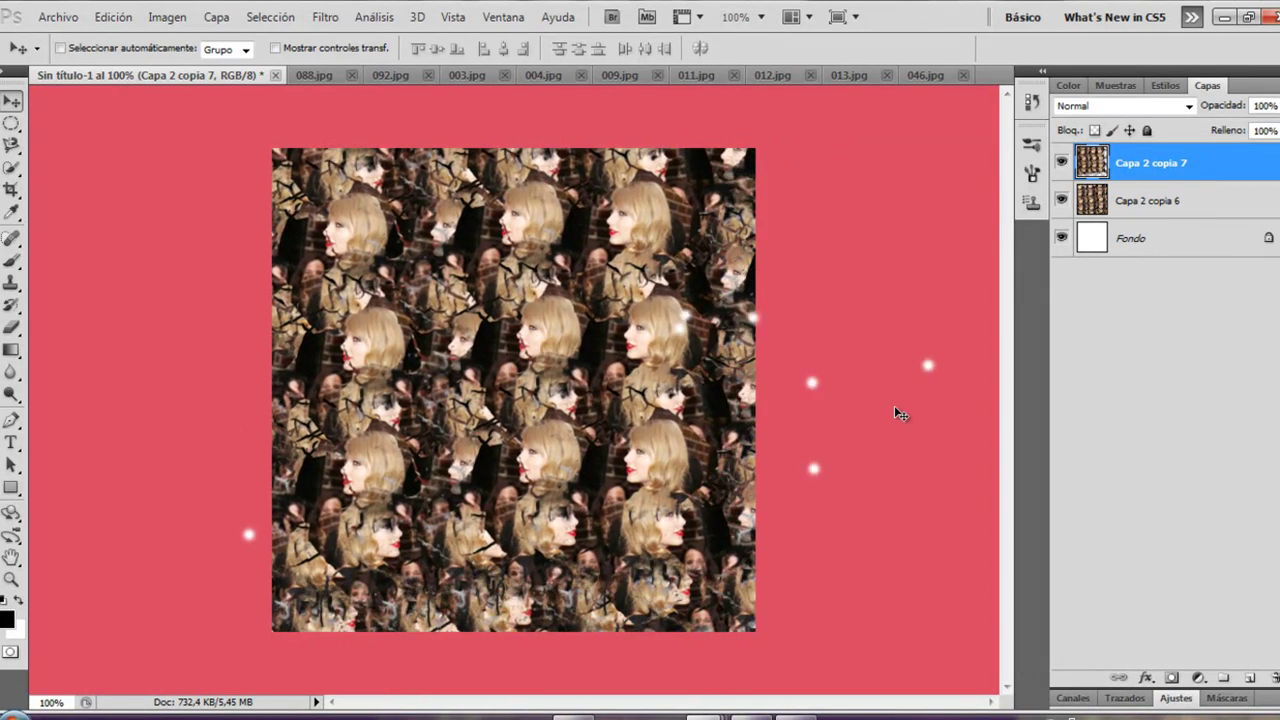
Step: Merge the two full-canvas pattern layers and duplicate the merged layer
{"action": "left_click", "coordinate": [1192, 200], "text": "ctrl"}
{"action": "key", "text": "ctrl+e"}
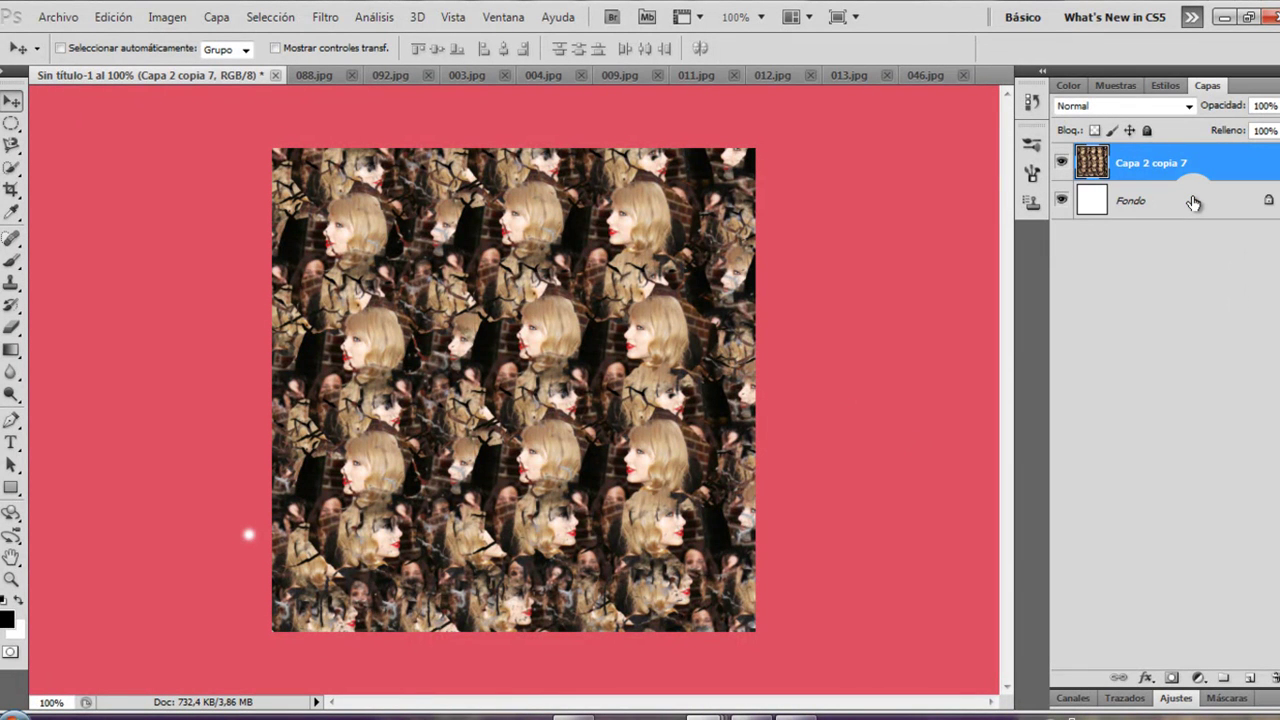
{"action": "key", "text": "ctrl+j"}
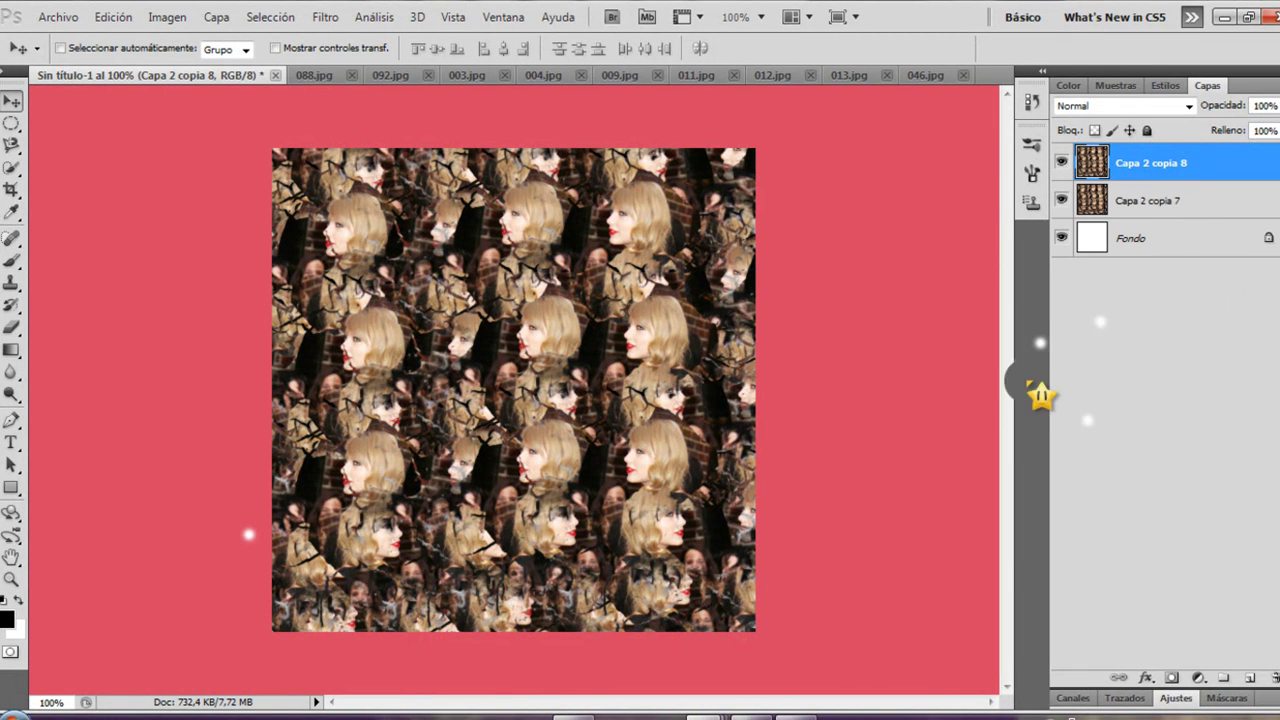
Step: Merge both pattern layers with the Fondo layer into a single background
{"action": "left_click", "coordinate": [1198, 201]}
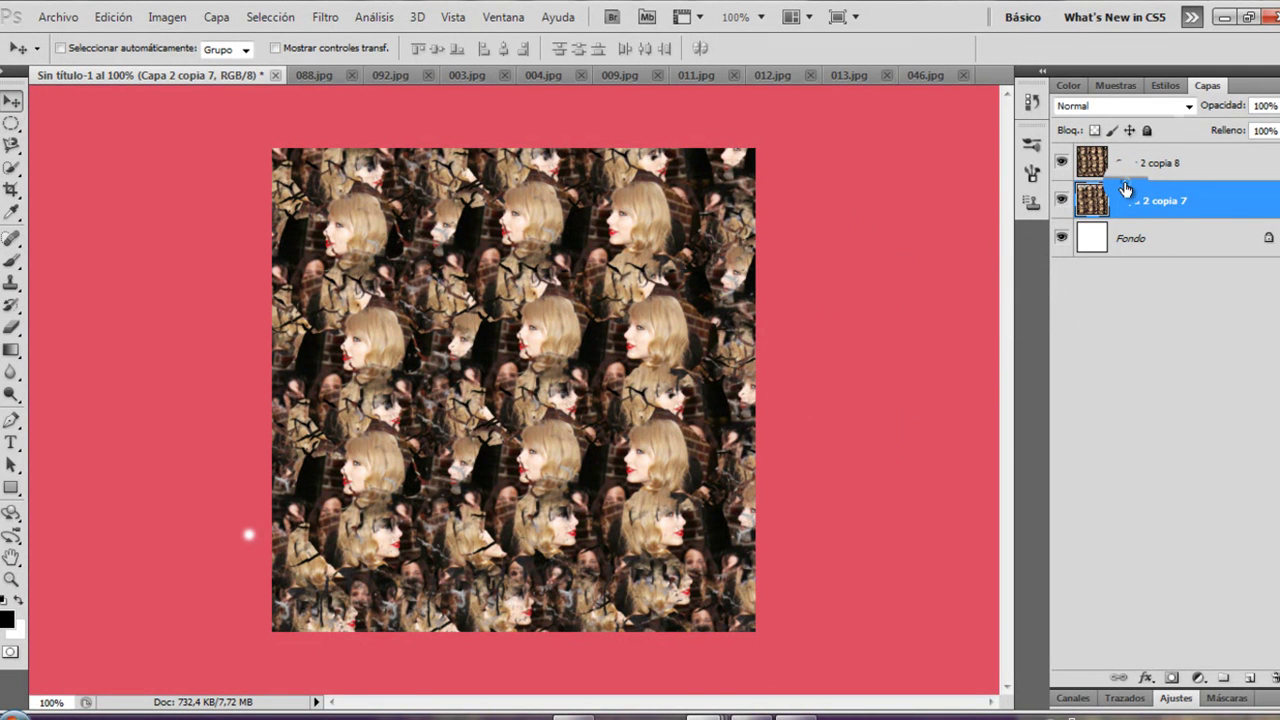
{"action": "left_click_drag", "start_coordinate": [1100, 174], "coordinate": [1100, 168]}
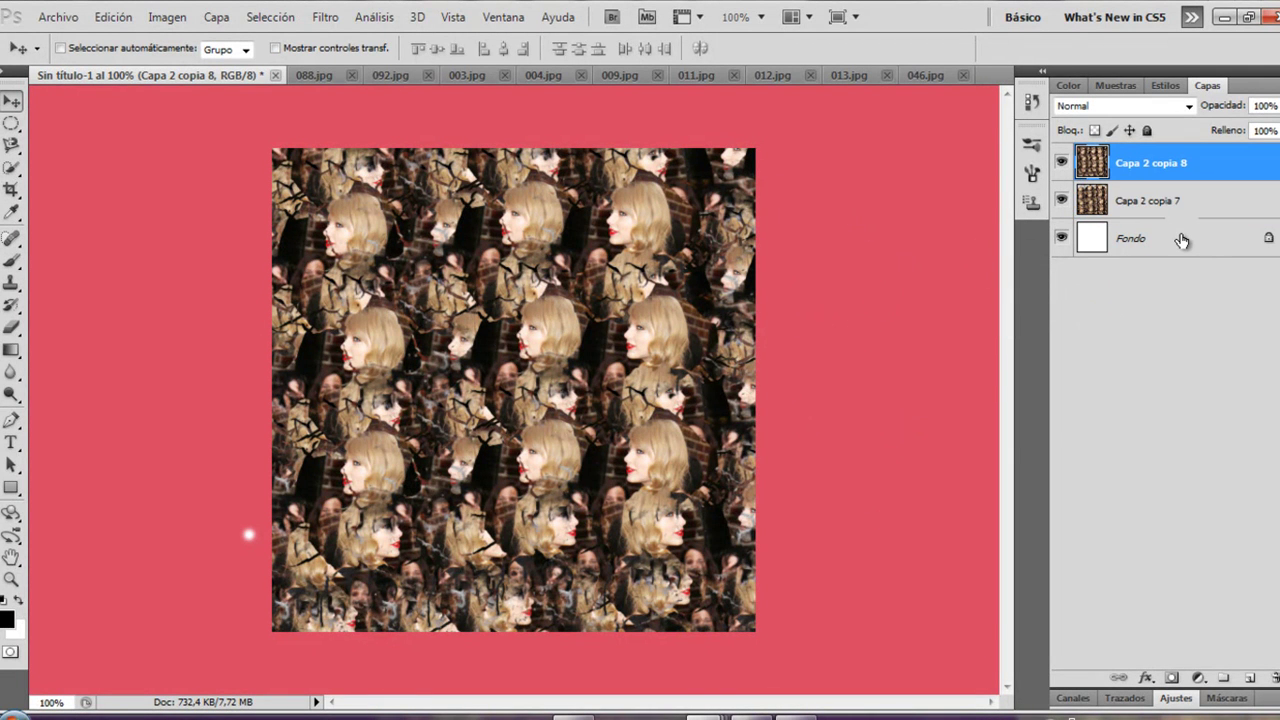
{"action": "left_click", "coordinate": [1181, 240], "text": "shift"}
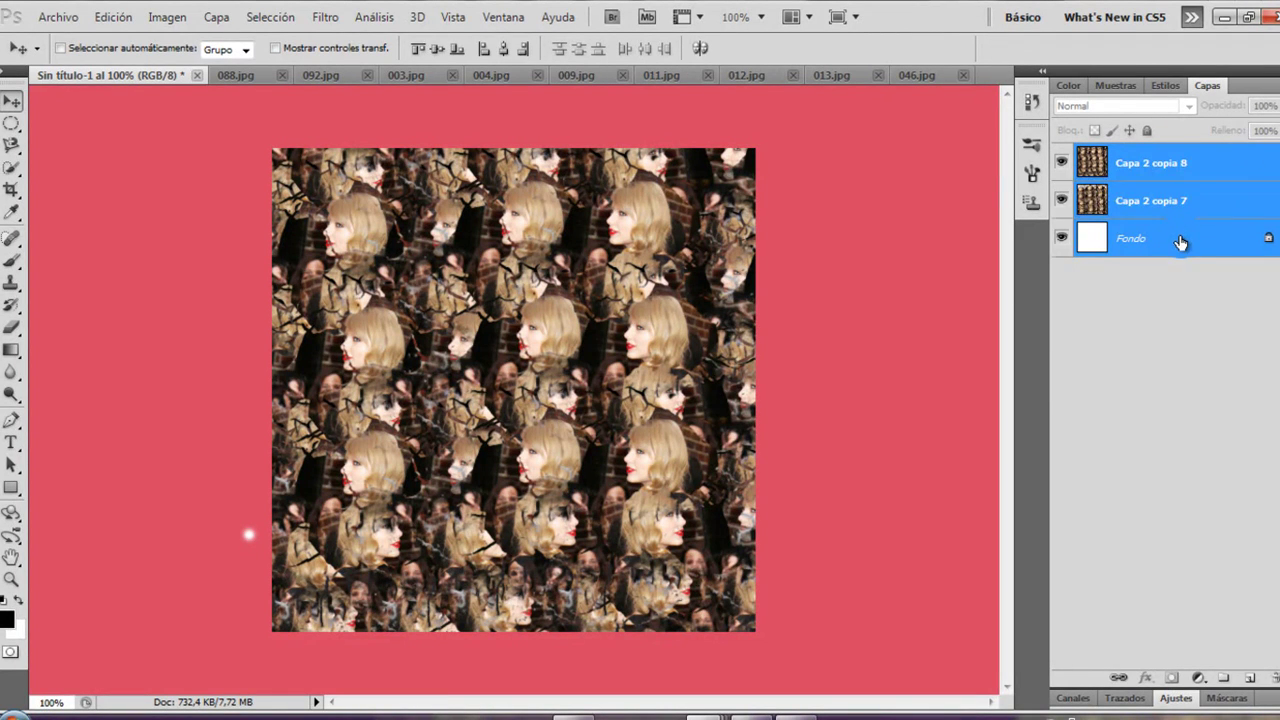
{"action": "key", "text": "ctrl+e"}
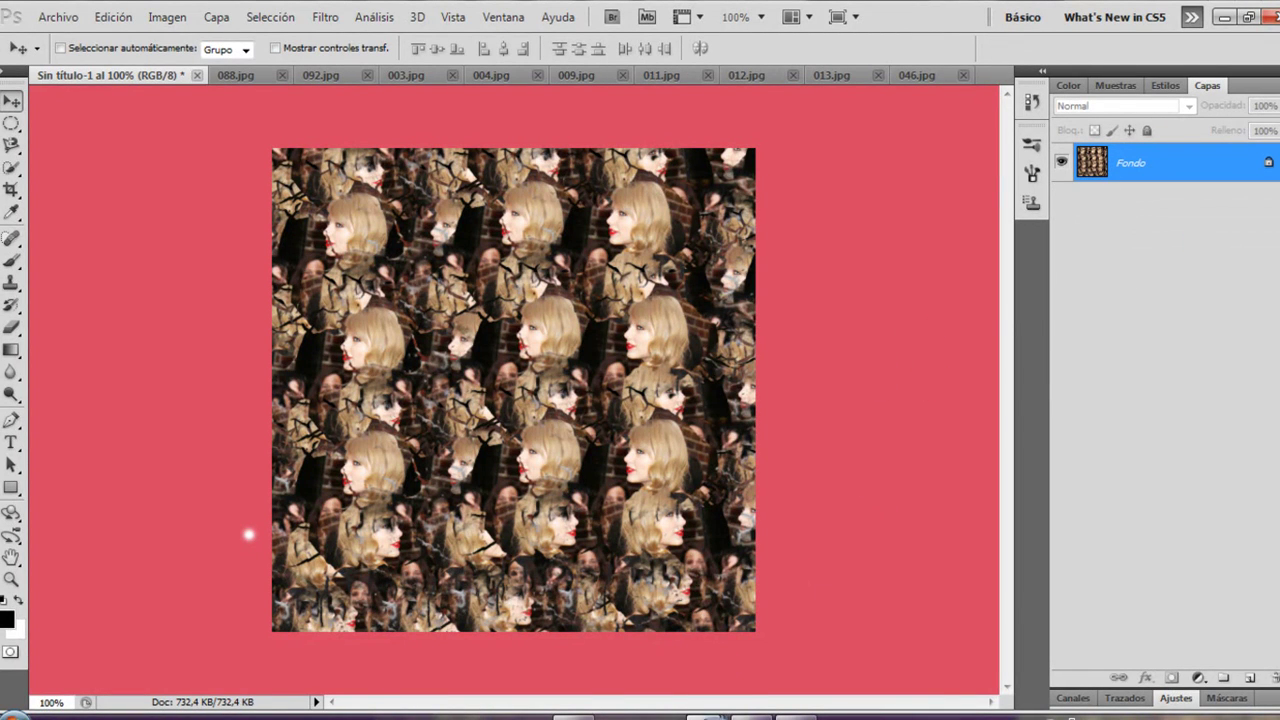
Step: Bring up +BeautifulPeople.psd, examine how its layers are stacked, and return to the collage document
{"action": "left_click", "coordinate": [712, 717]}
{"action": "left_click", "coordinate": [951, 606]}
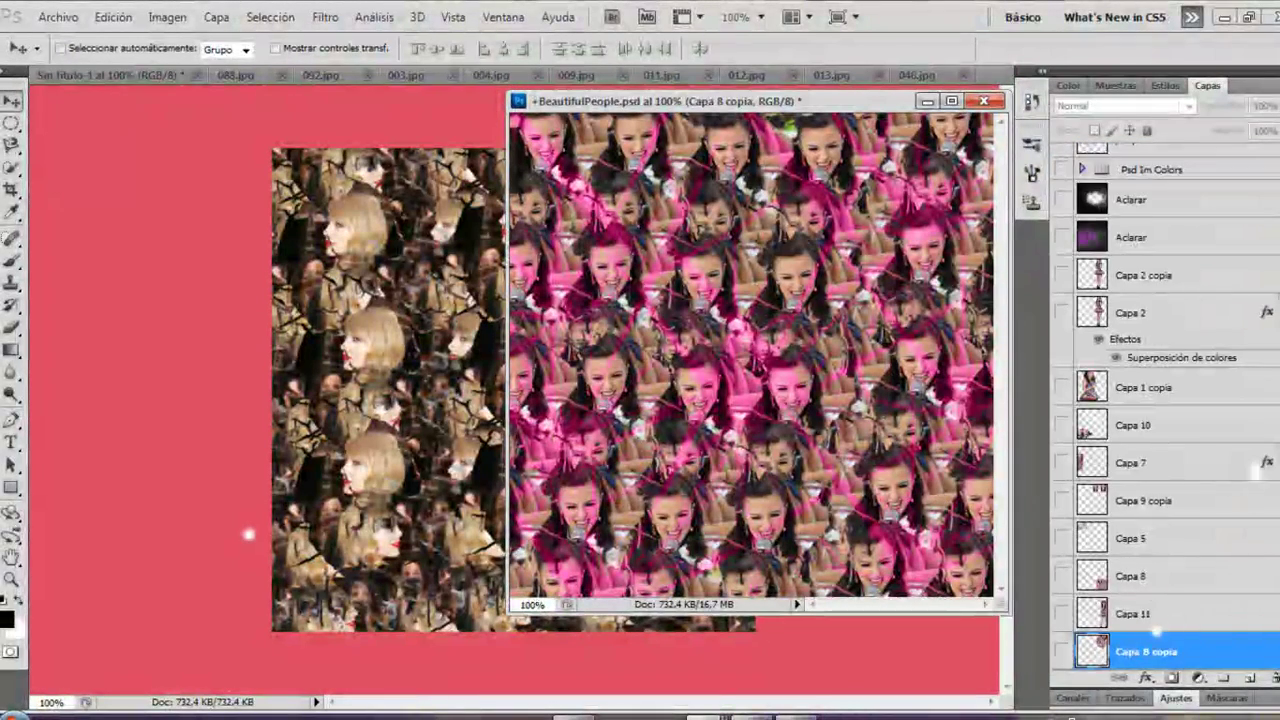
{"action": "scroll", "coordinate": [1166, 405], "scroll_direction": "down", "scroll_amount": 3}
{"action": "left_click", "coordinate": [302, 153]}
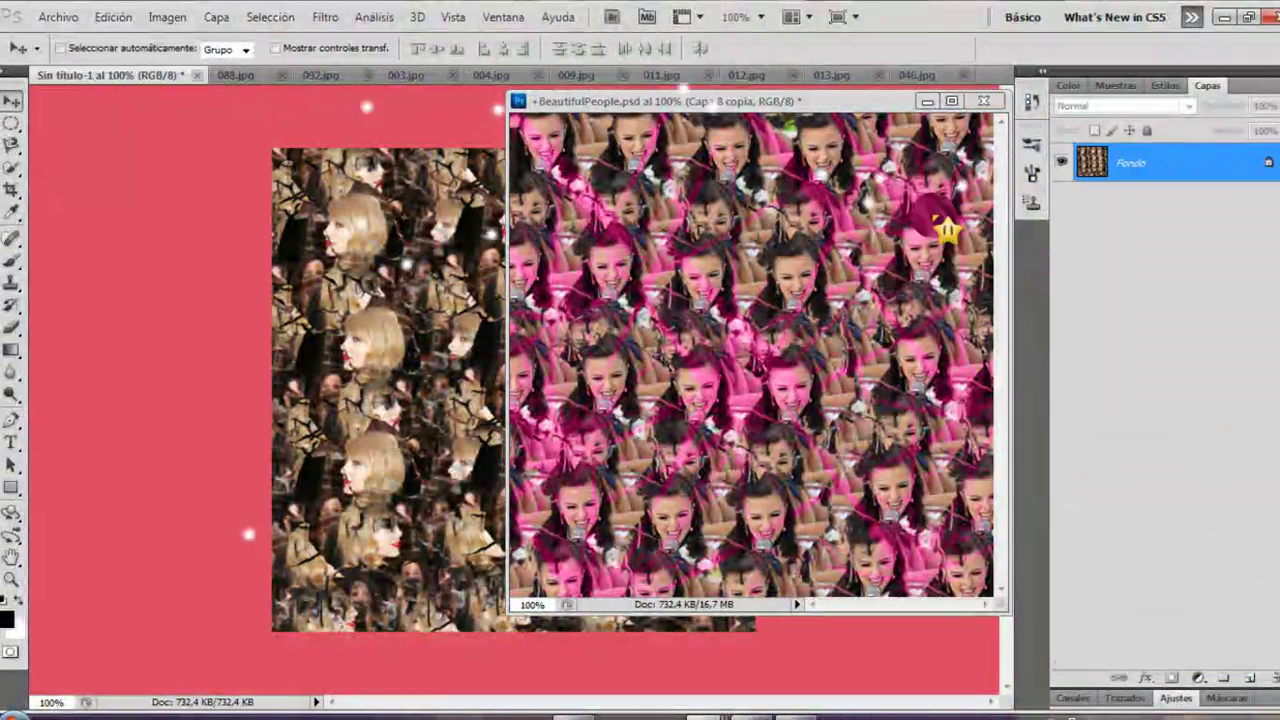
Step: Duplicate the Fondo layer and scale the copy to 95%, then minimize the +BeautifulPeople.psd window
{"action": "key", "text": "ctrl+j"}
{"action": "key", "text": "ctrl+t"}
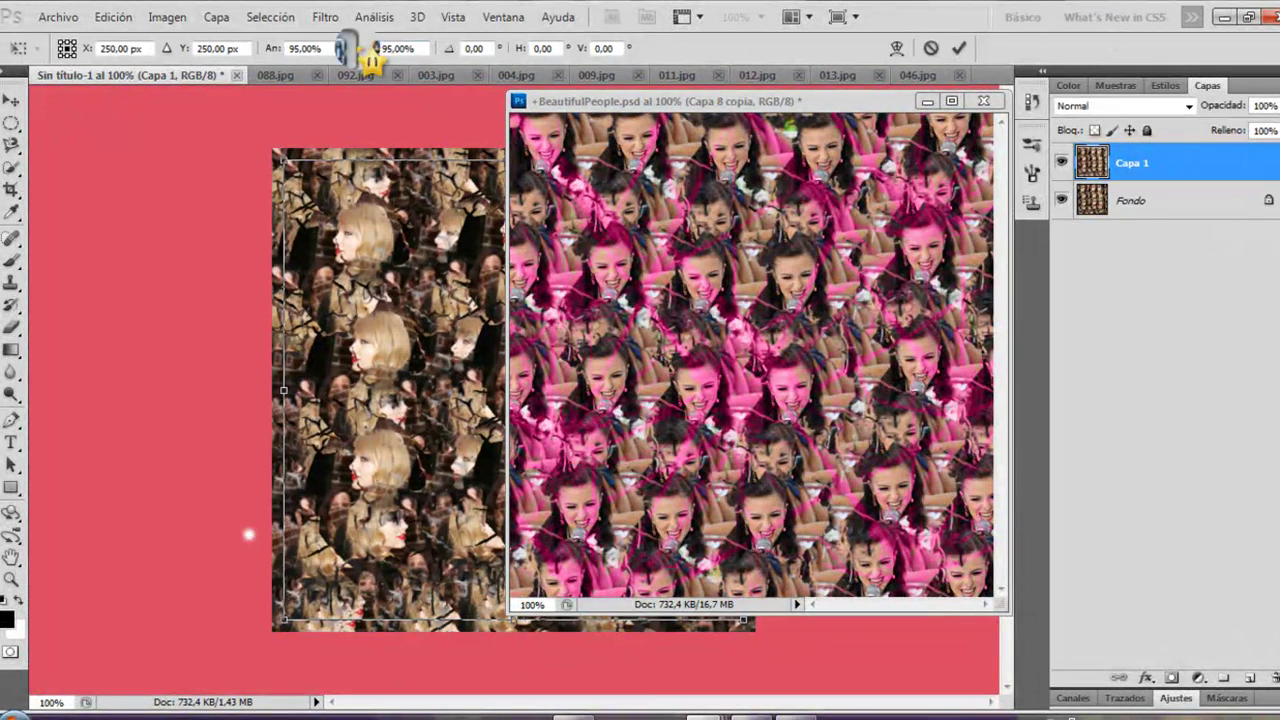
{"action": "key", "text": "Return"}
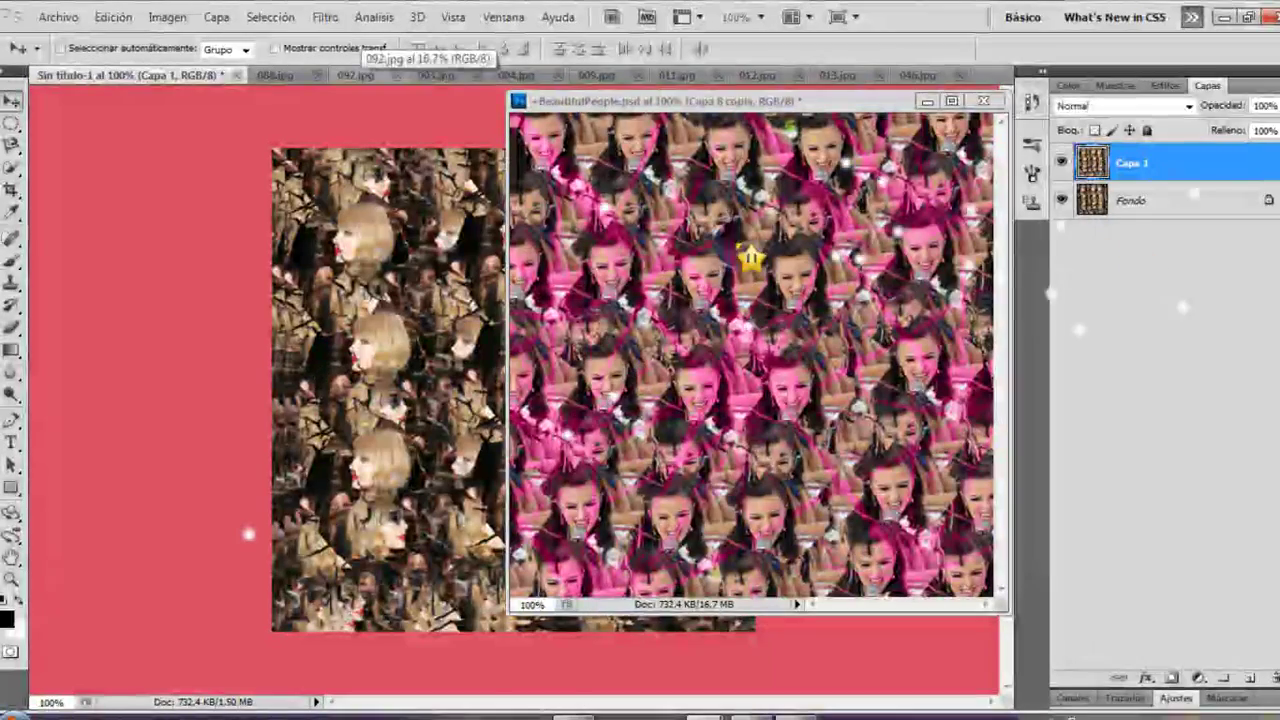
{"action": "left_click", "coordinate": [927, 101]}
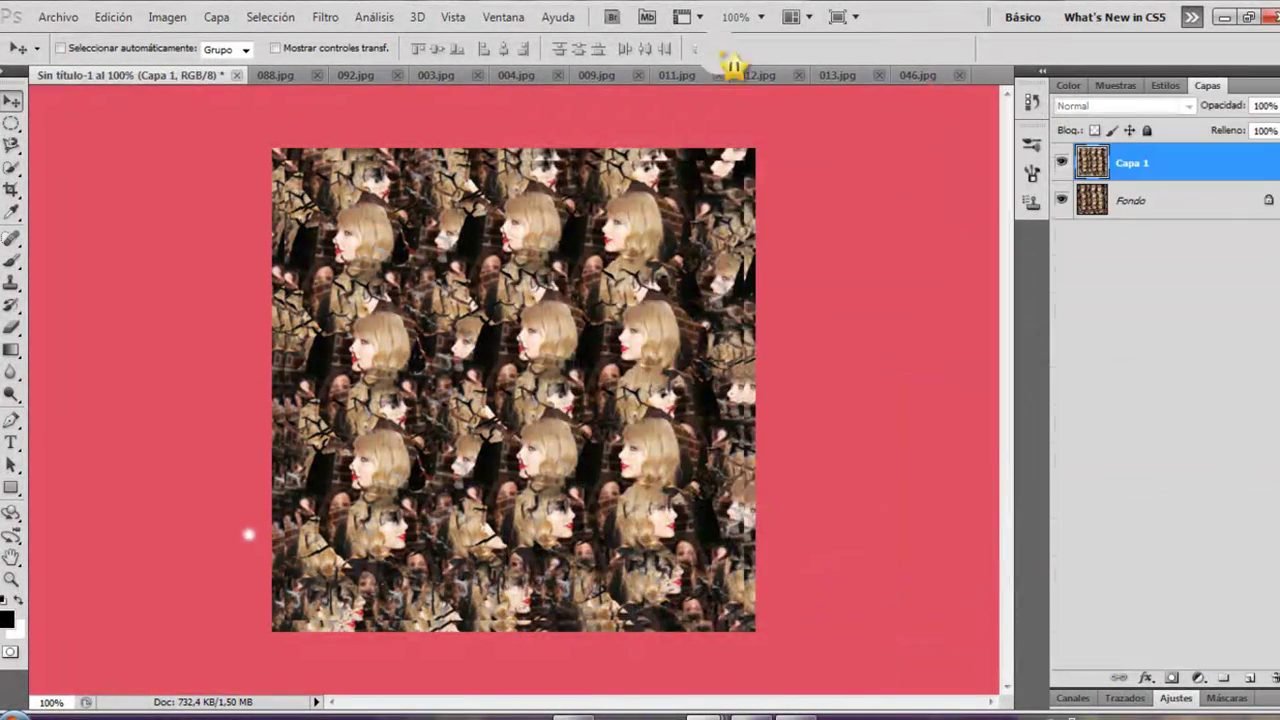
Step: Undo the scaling, the duplication and the merge until the two pattern layers are separate from Fondo
{"action": "left_click", "coordinate": [113, 17]}
{"action": "left_click", "coordinate": [165, 75]}
{"action": "left_click", "coordinate": [113, 17]}
{"action": "left_click", "coordinate": [158, 76]}
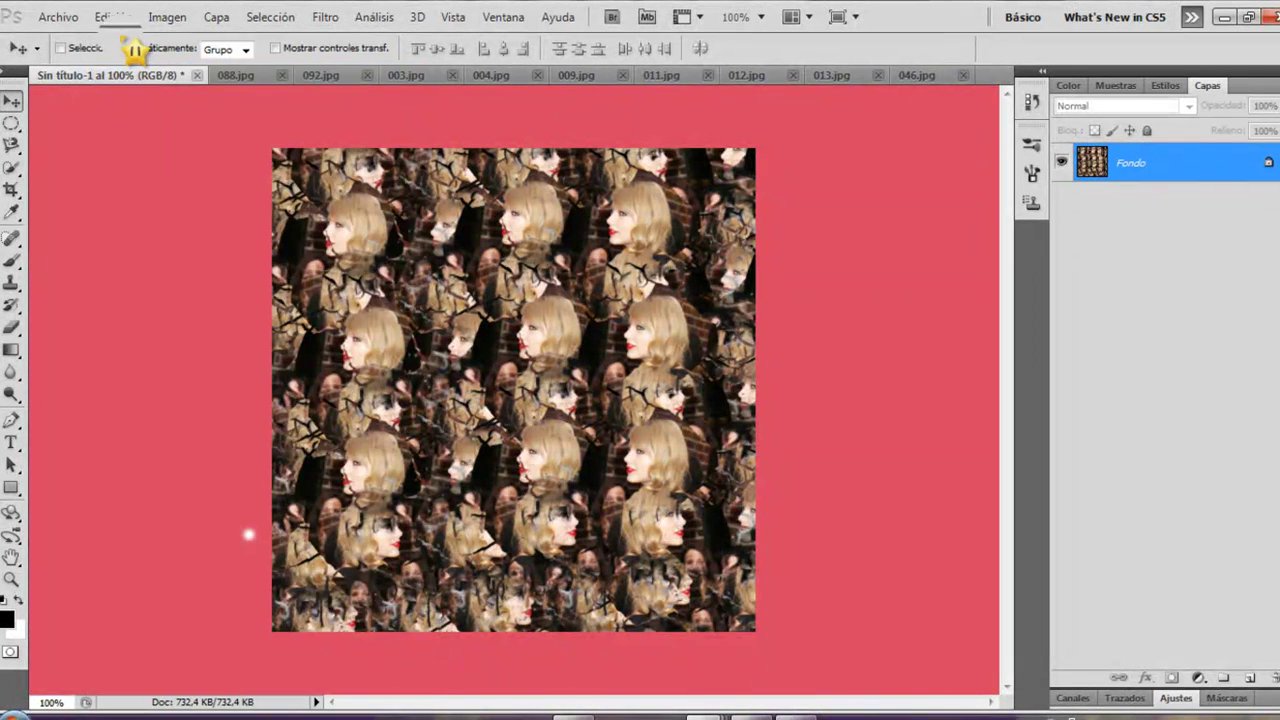
{"action": "left_click", "coordinate": [113, 17]}
{"action": "left_click", "coordinate": [158, 76]}
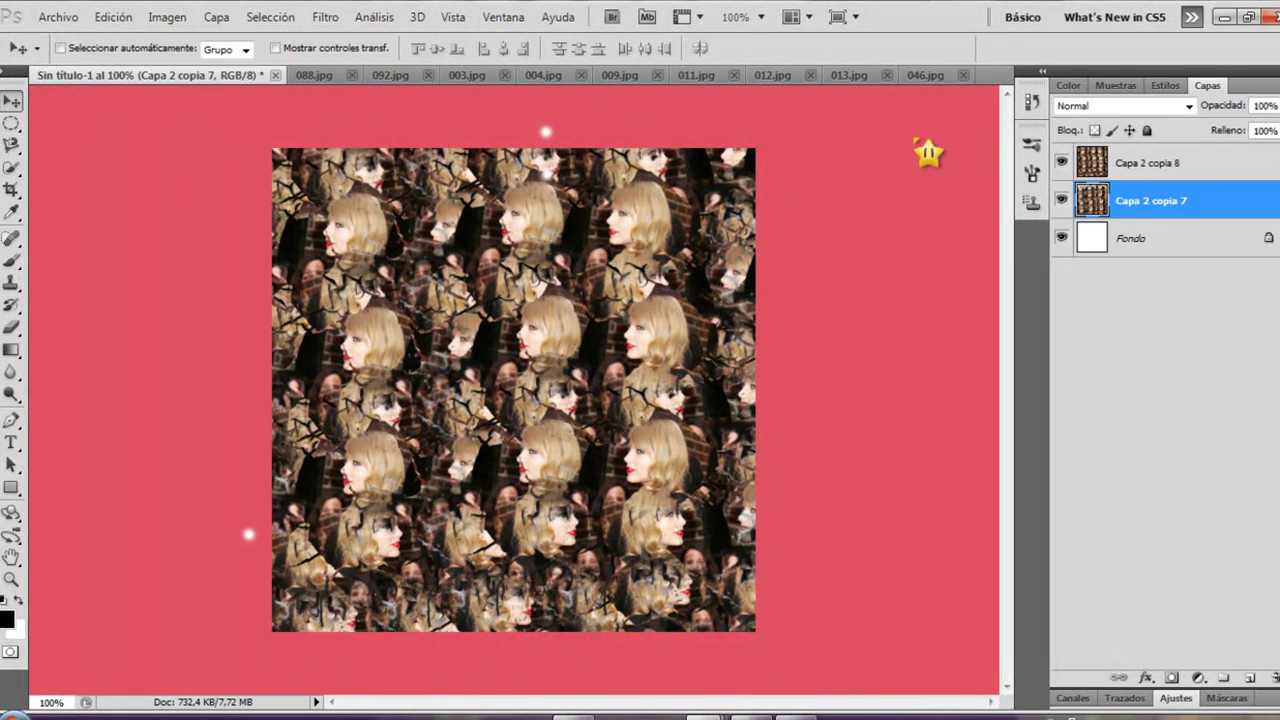
{"action": "left_click", "coordinate": [1126, 168]}
{"action": "key", "text": "Delete"}
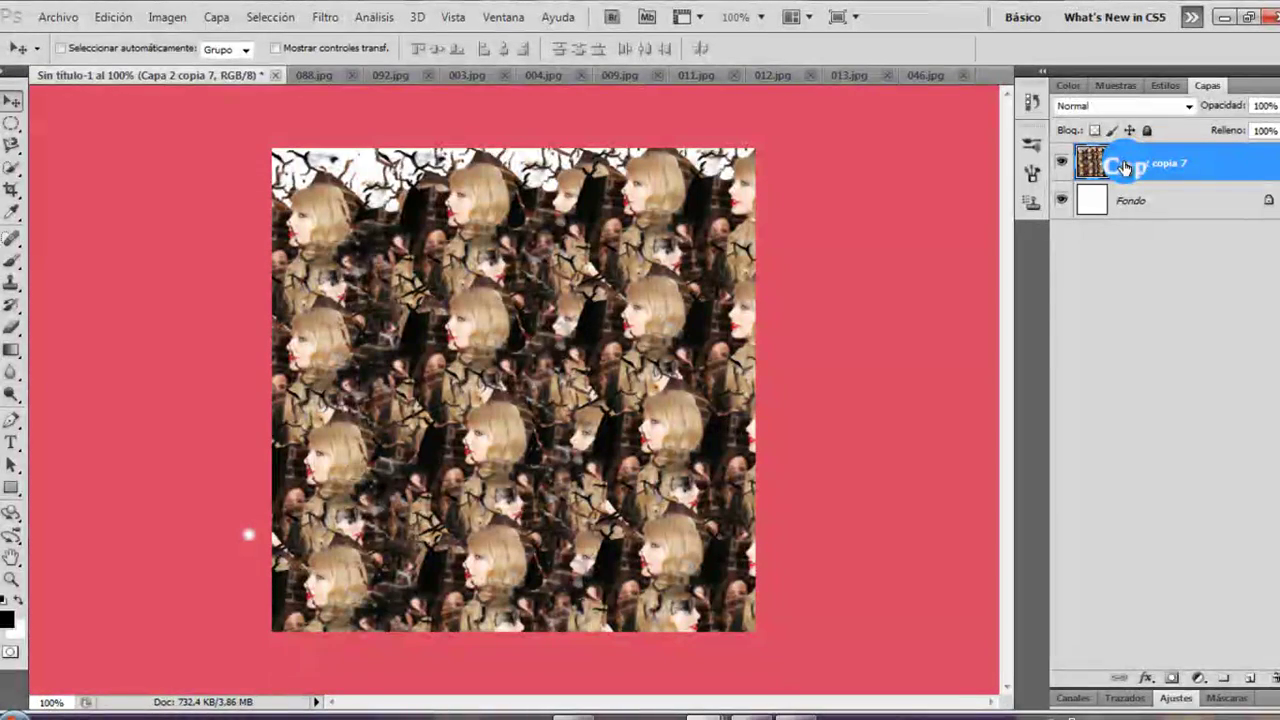
{"action": "left_click", "coordinate": [113, 17]}
{"action": "left_click", "coordinate": [158, 56]}
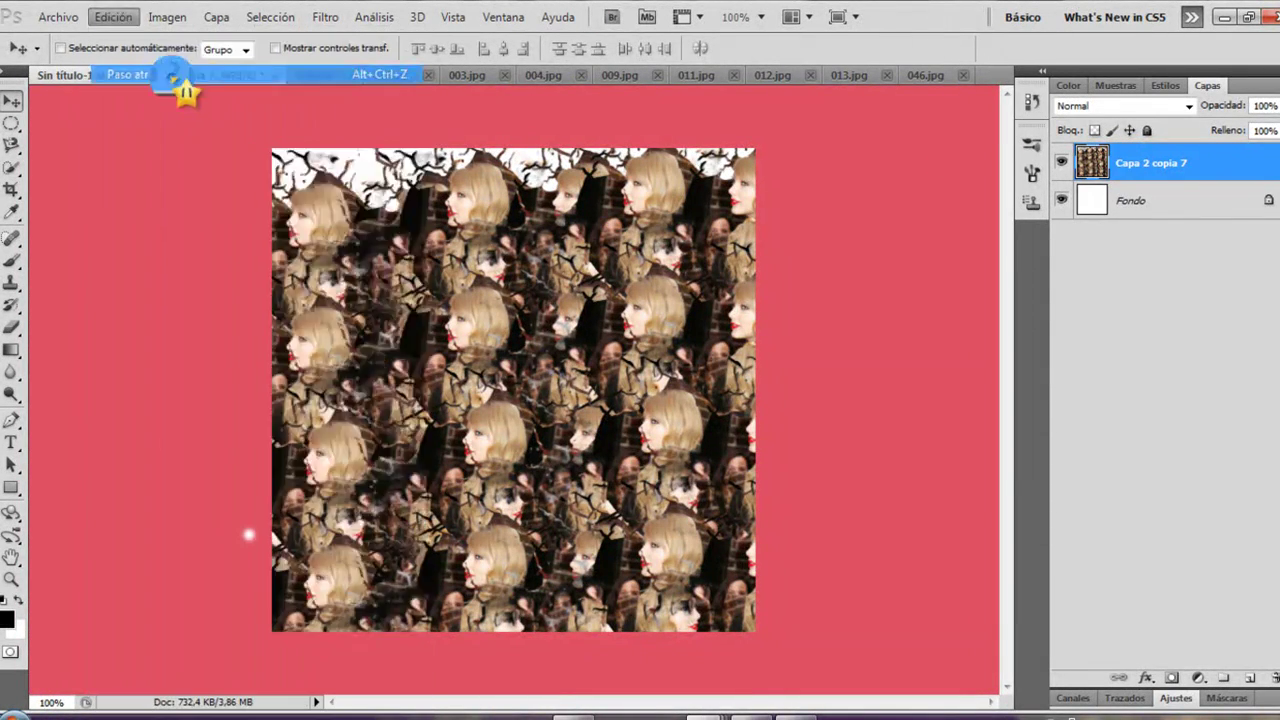
Step: Delete the Capa 2 copia 7 layer and scale Capa 2 copia 8 down slightly
{"action": "key", "text": "Delete"}
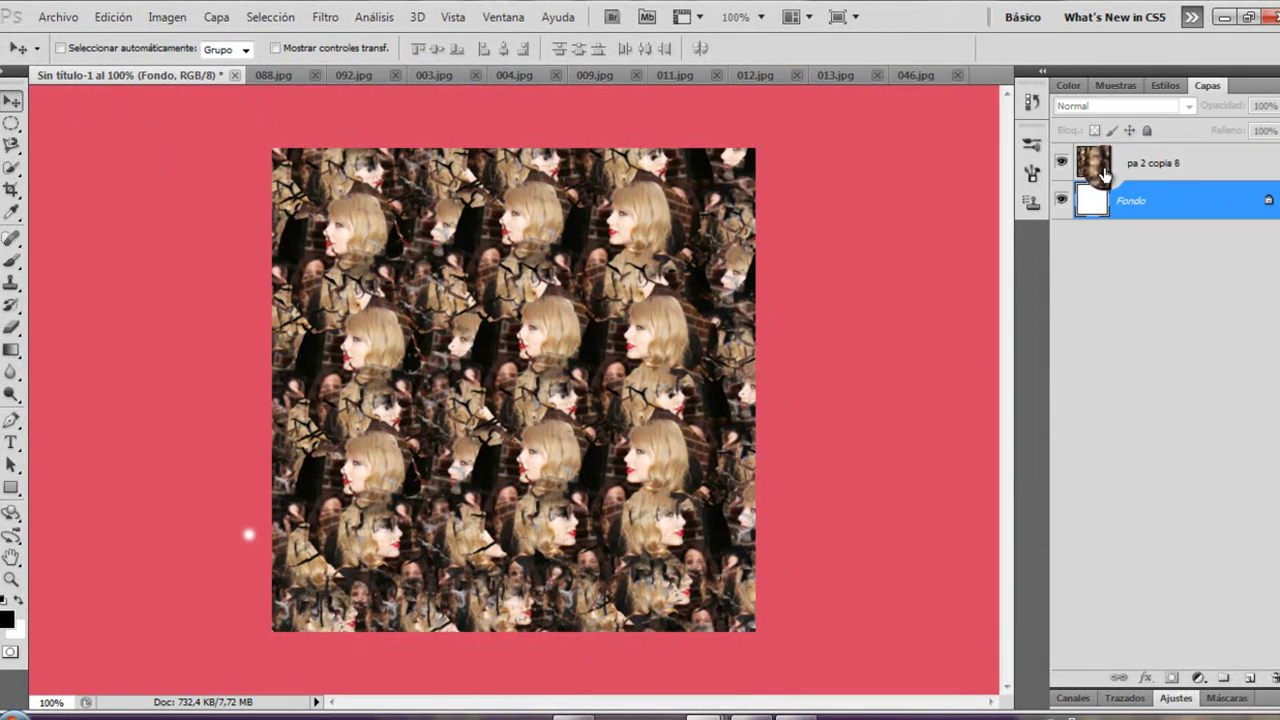
{"action": "left_click", "coordinate": [1105, 166]}
{"action": "key", "text": "ctrl+t"}
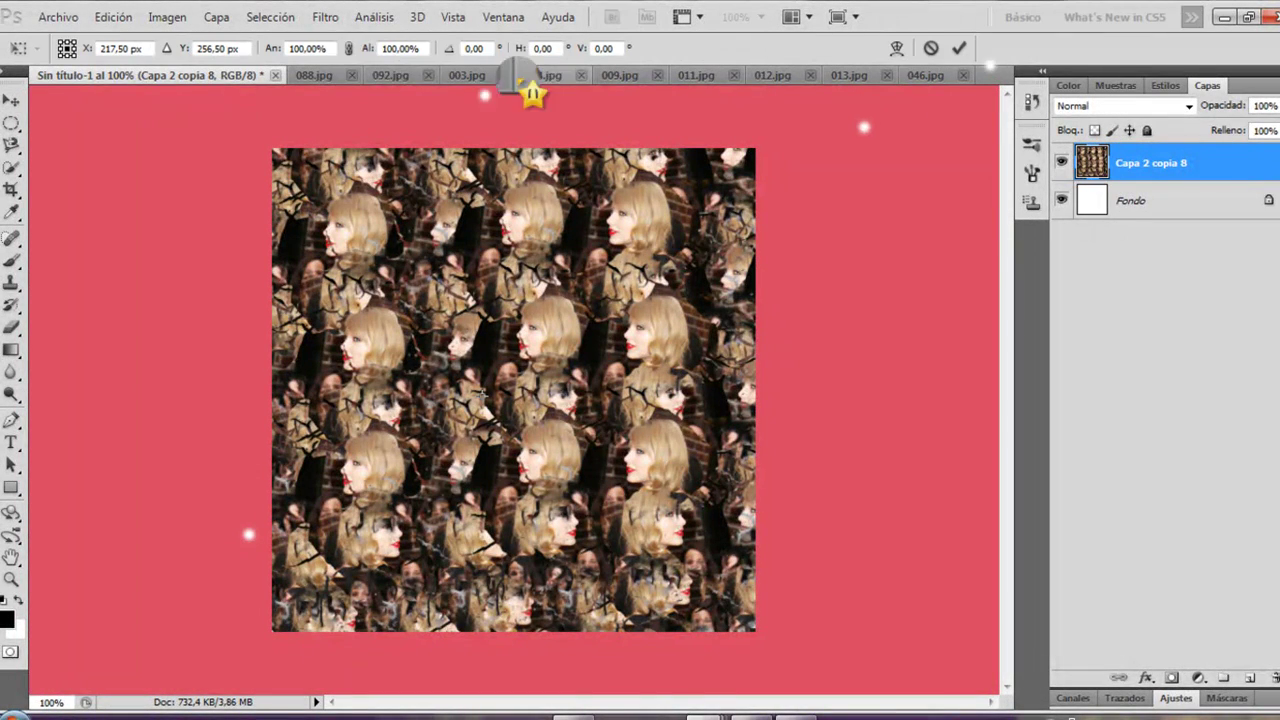
{"action": "left_click_drag", "start_coordinate": [366, 56], "coordinate": [355, 55]}
{"action": "double_click", "coordinate": [495, 315]}
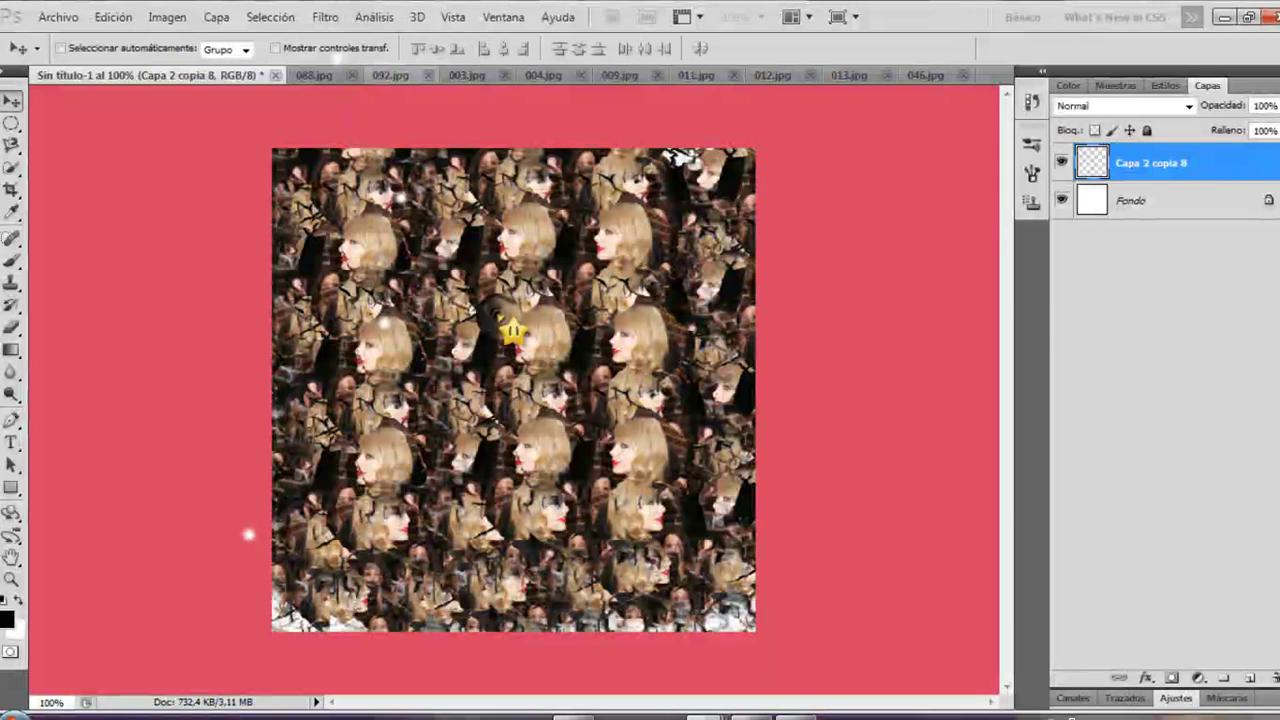
Step: Fill the white Fondo layer with black using the Paint Bucket and merge the pattern layer into it
{"action": "left_click", "coordinate": [1192, 212]}
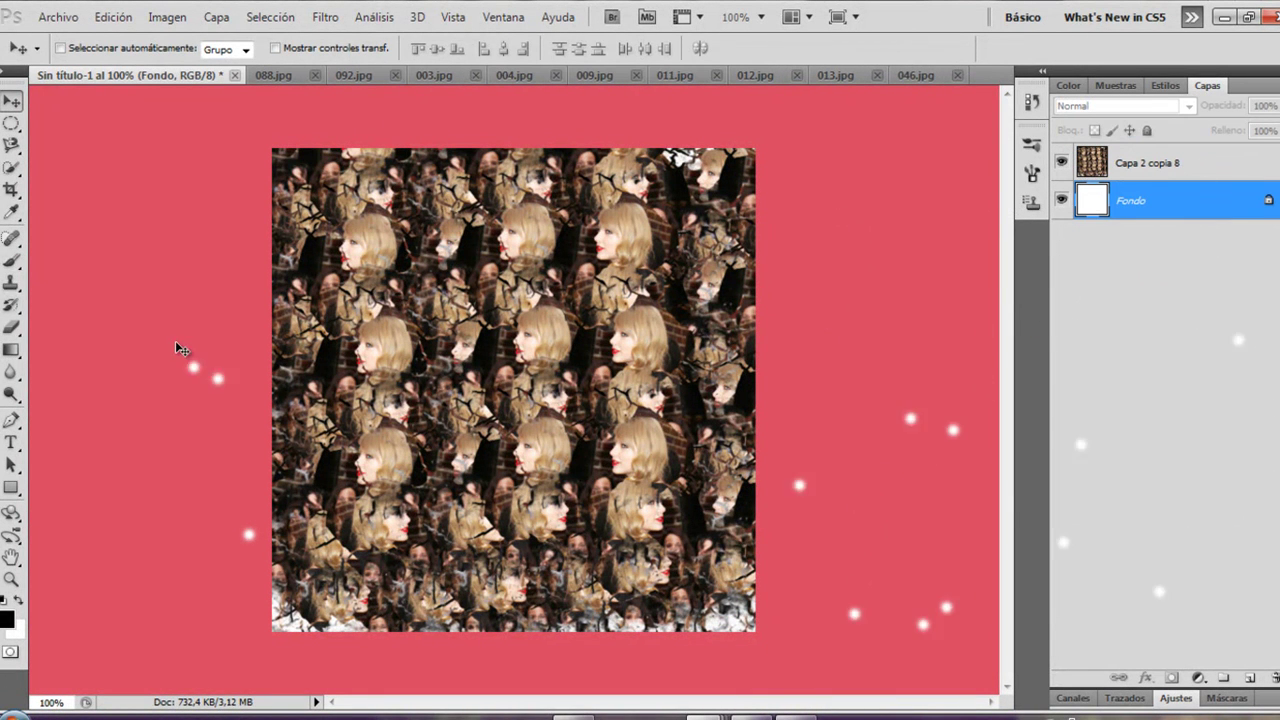
{"action": "left_click", "coordinate": [12, 212]}
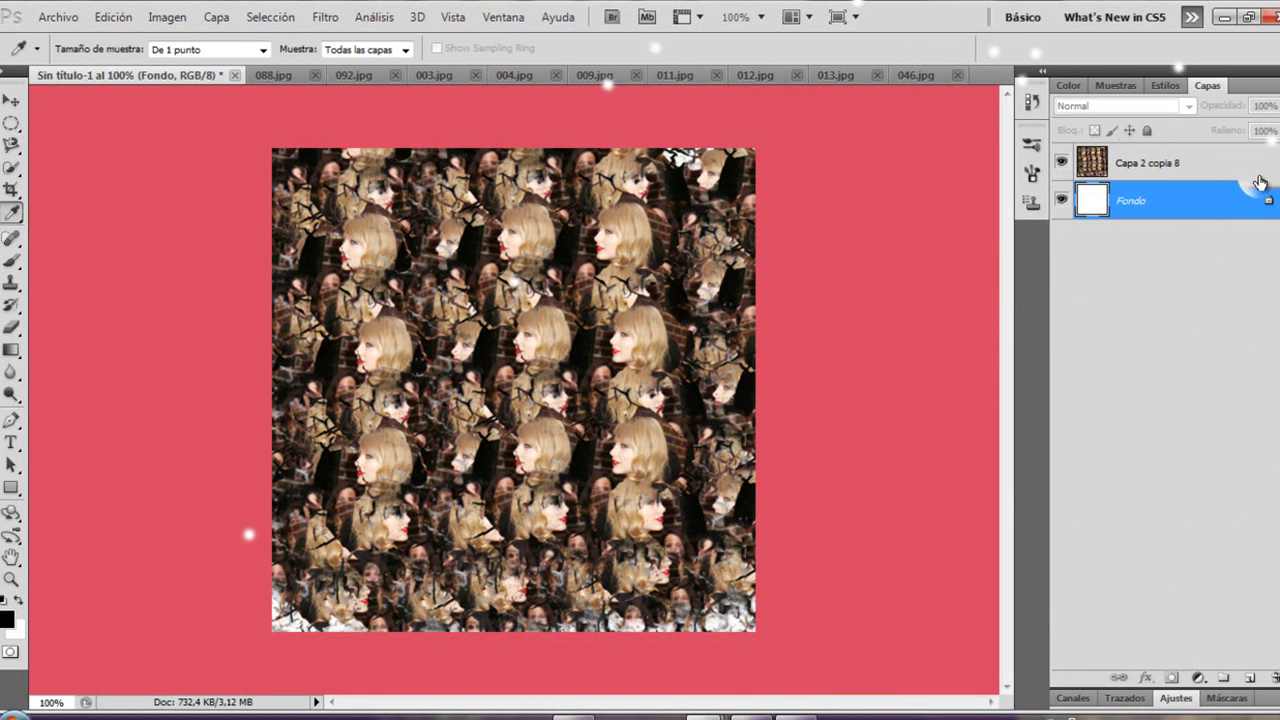
{"action": "left_click", "coordinate": [1150, 162]}
{"action": "left_click", "coordinate": [1155, 197]}
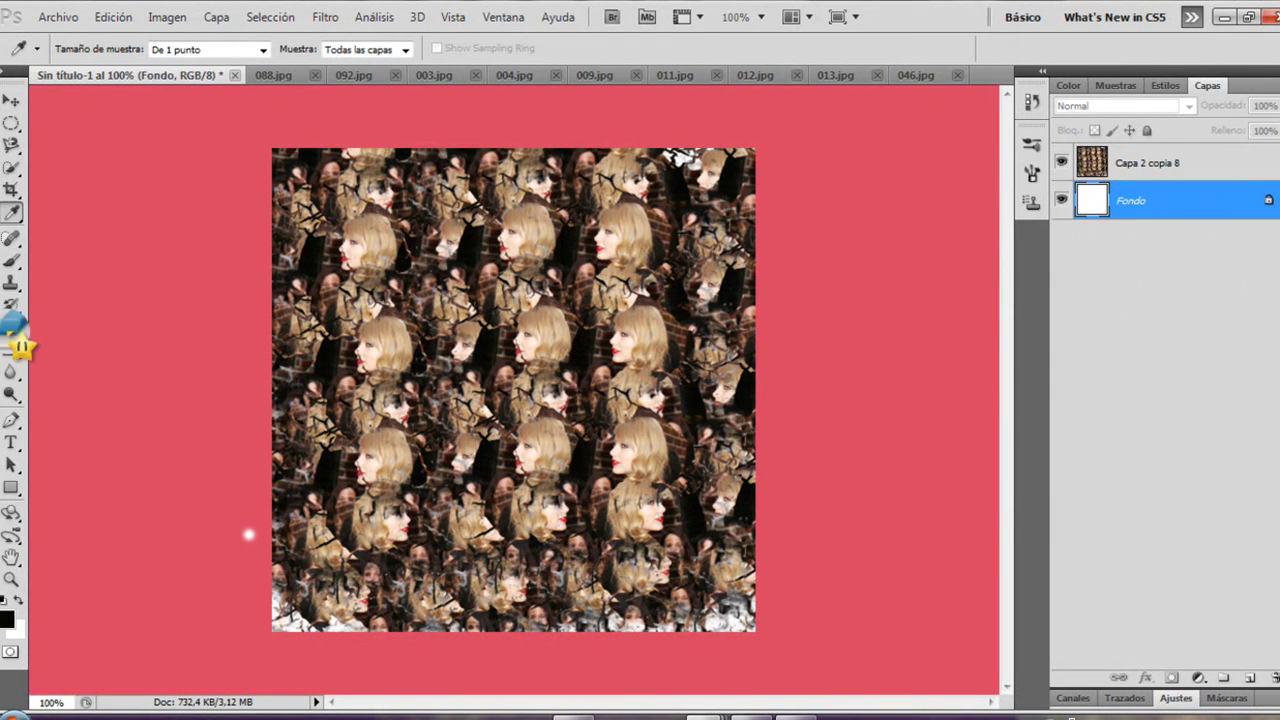
{"action": "left_click", "coordinate": [18, 347]}
{"action": "left_click", "coordinate": [121, 367]}
{"action": "left_click", "coordinate": [286, 282]}
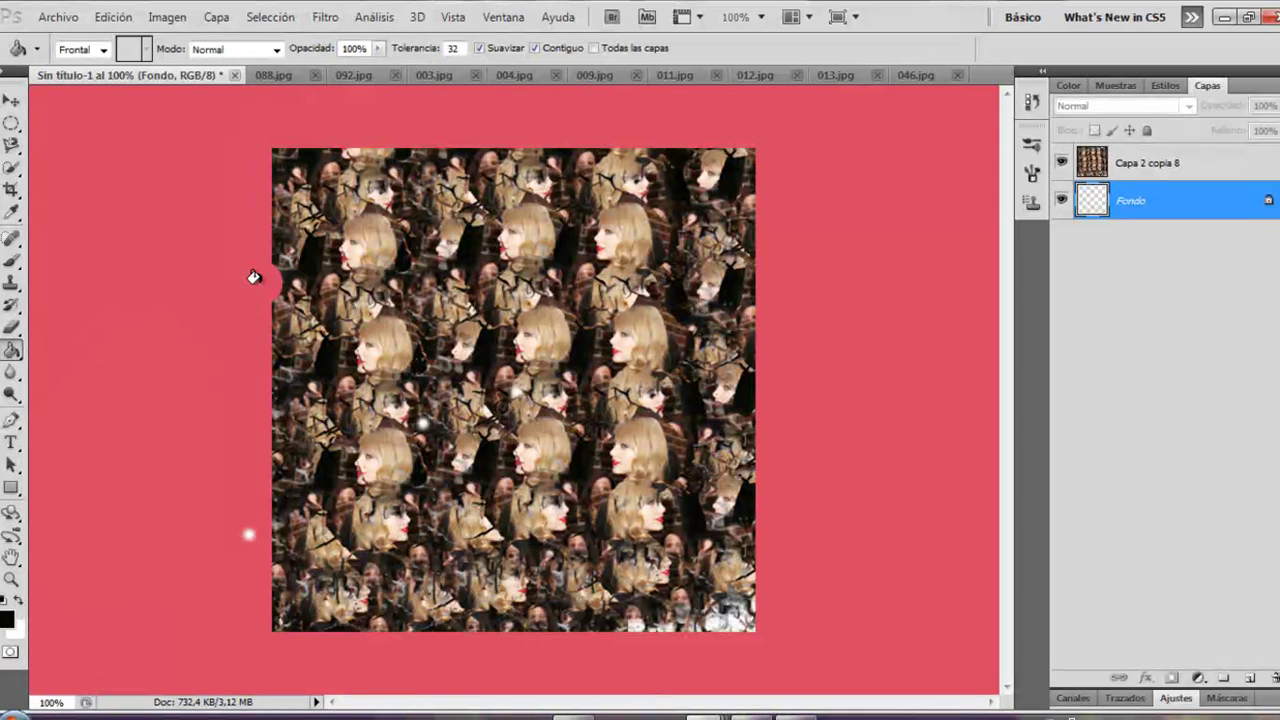
{"action": "left_click", "coordinate": [12, 100]}
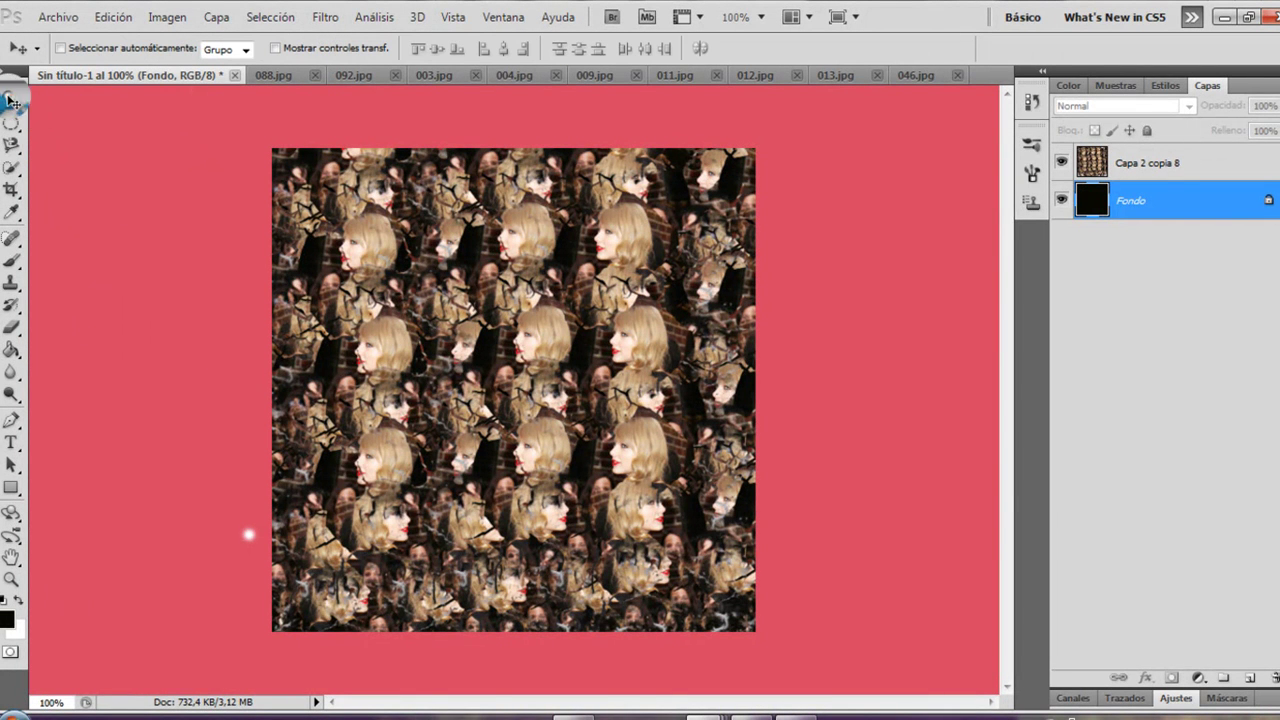
{"action": "left_click", "coordinate": [1158, 180], "text": "shift"}
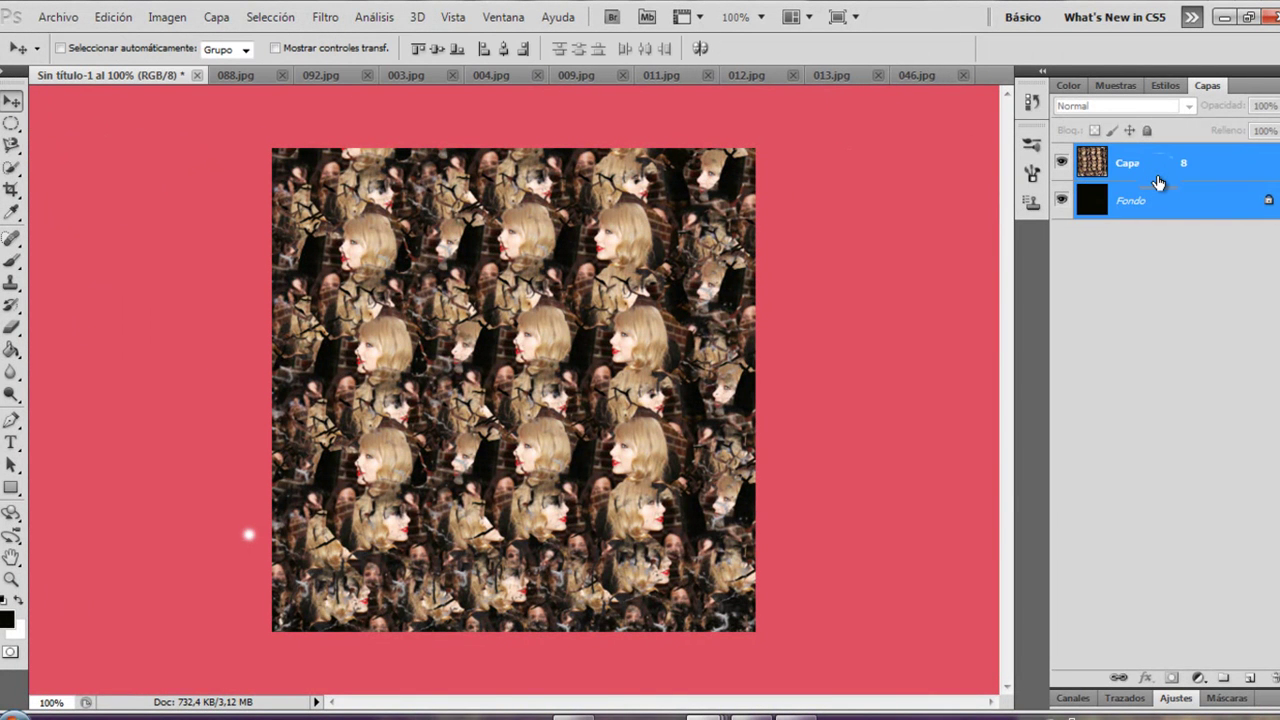
{"action": "key", "text": "ctrl+e"}
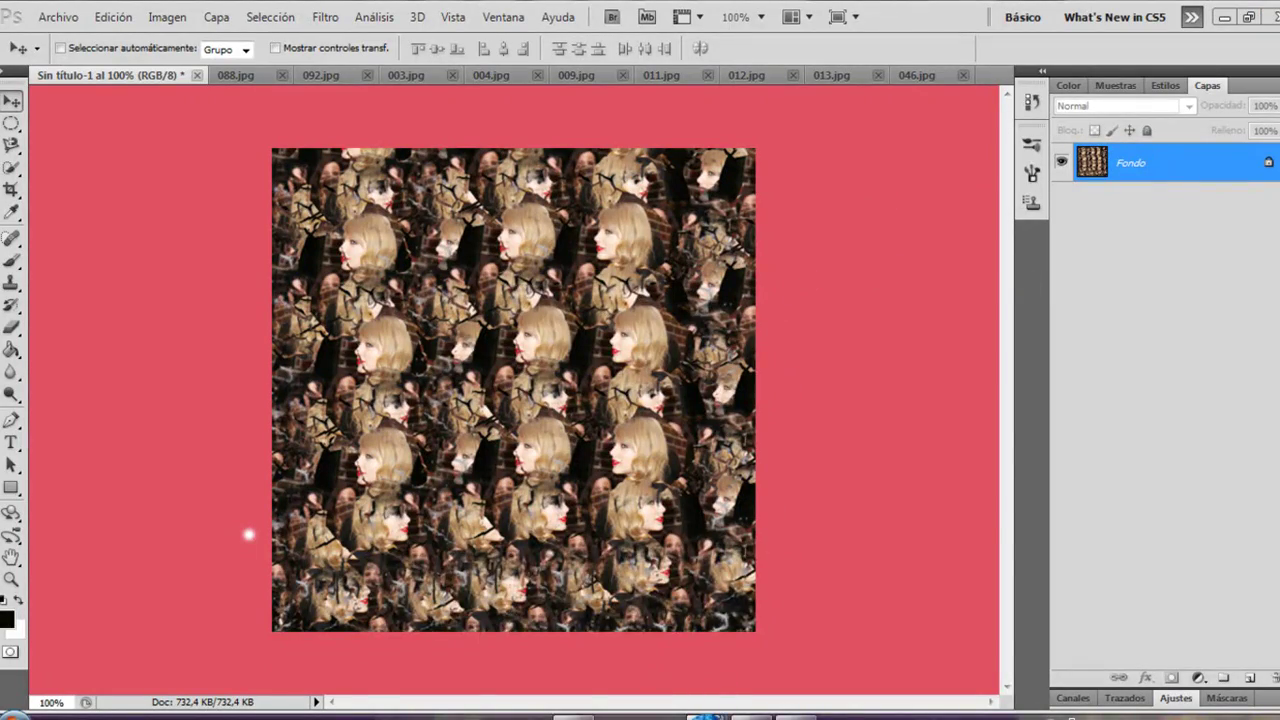
Step: Try to copy the pink Capa 3 layer from +BeautifulPeople.psd into the collage
{"action": "mouse_move", "coordinate": [705, 716]}
{"action": "left_click", "coordinate": [922, 614]}
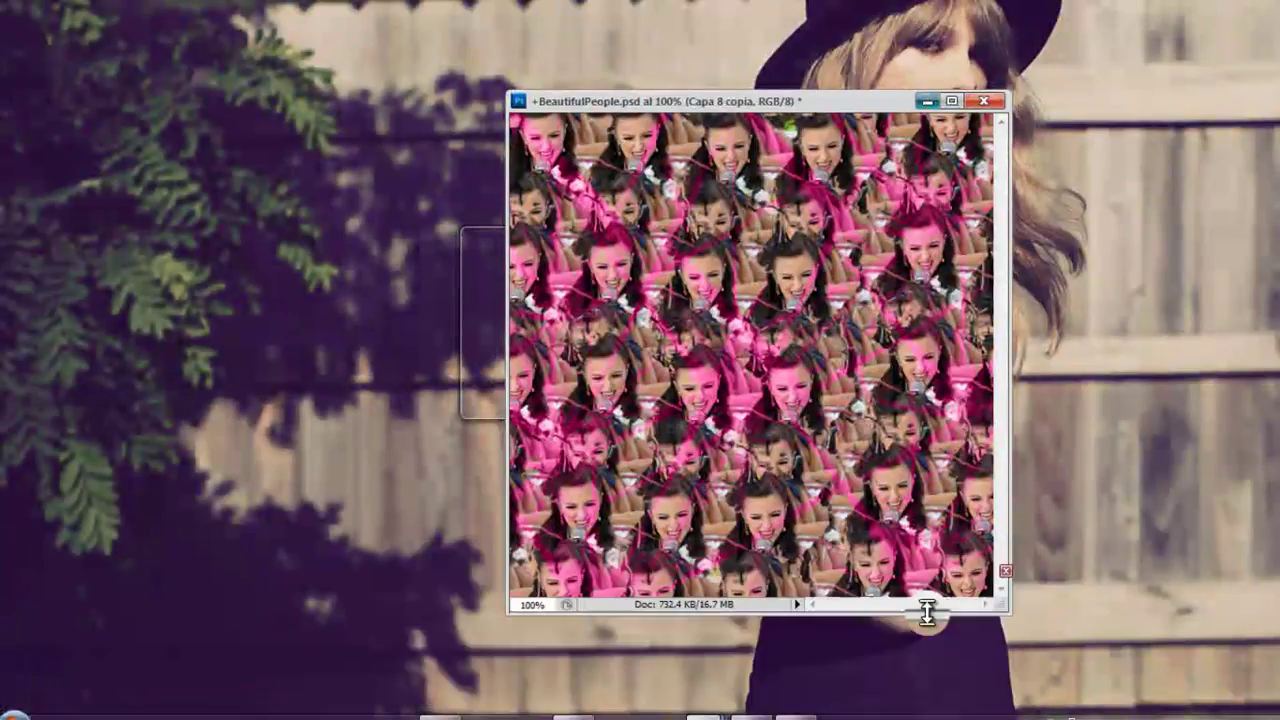
{"action": "left_click", "coordinate": [943, 610]}
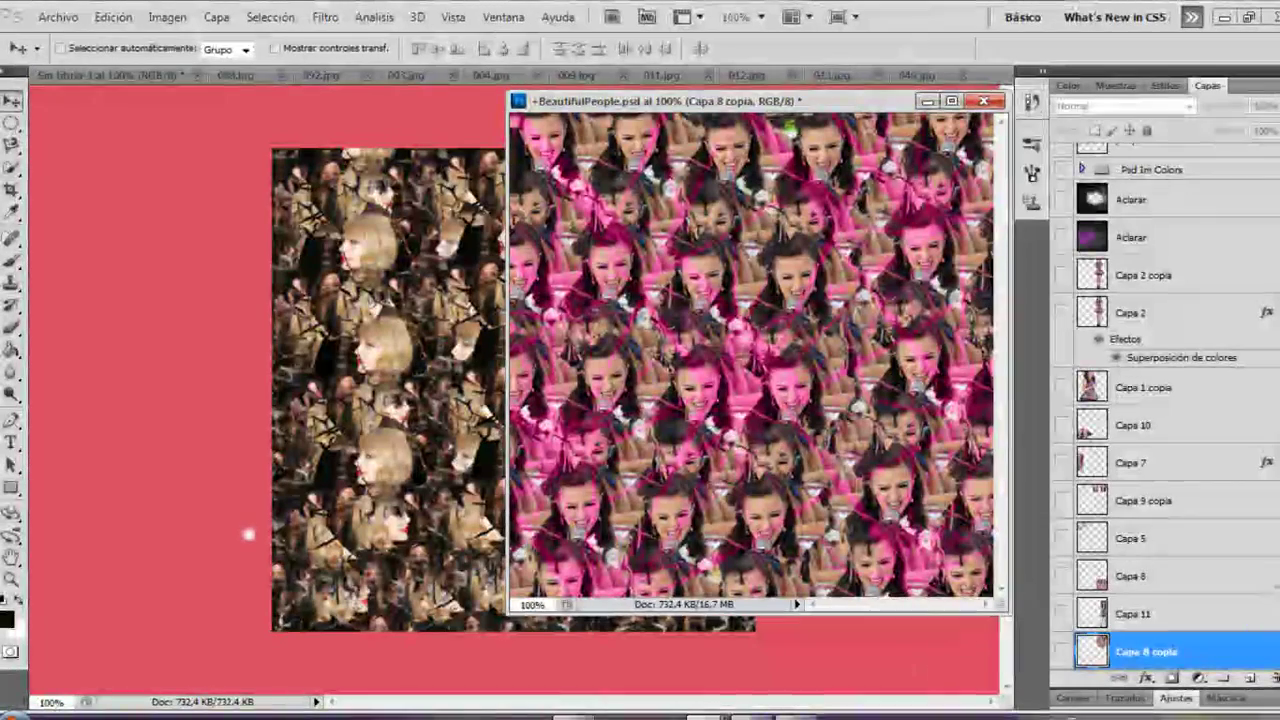
{"action": "left_click_drag", "start_coordinate": [1120, 540], "coordinate": [730, 505]}
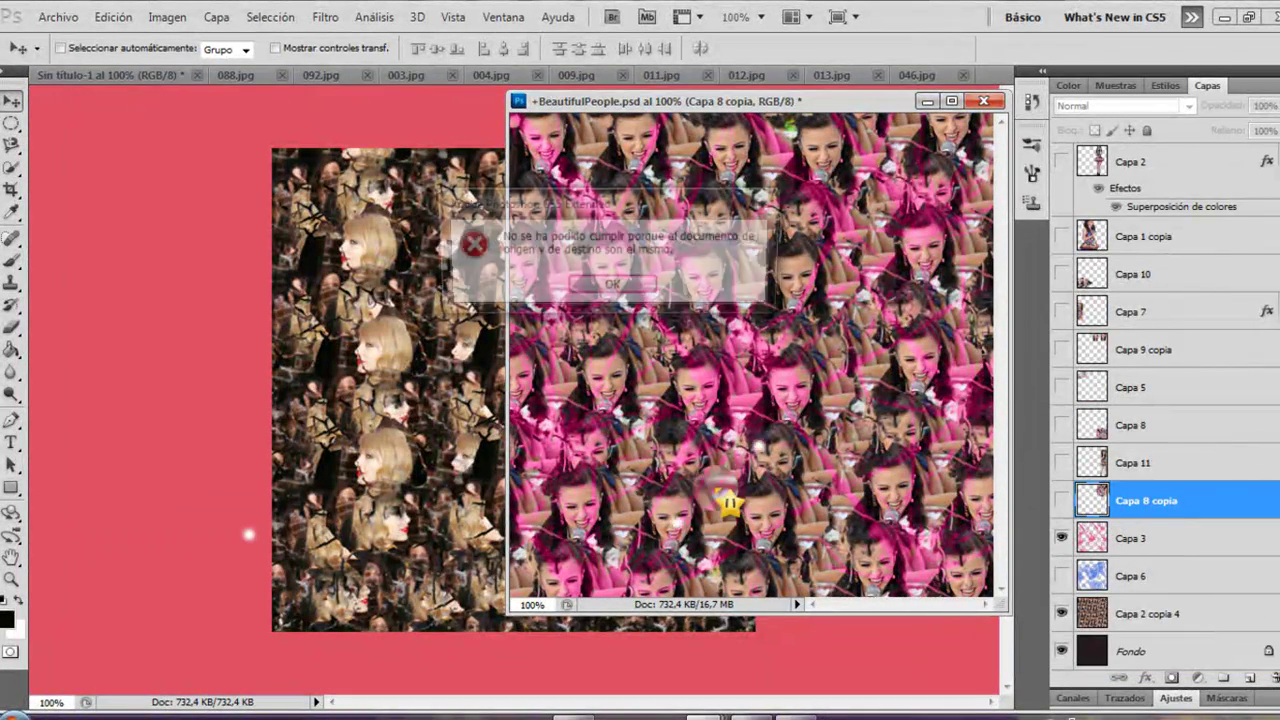
{"action": "left_click", "coordinate": [611, 285]}
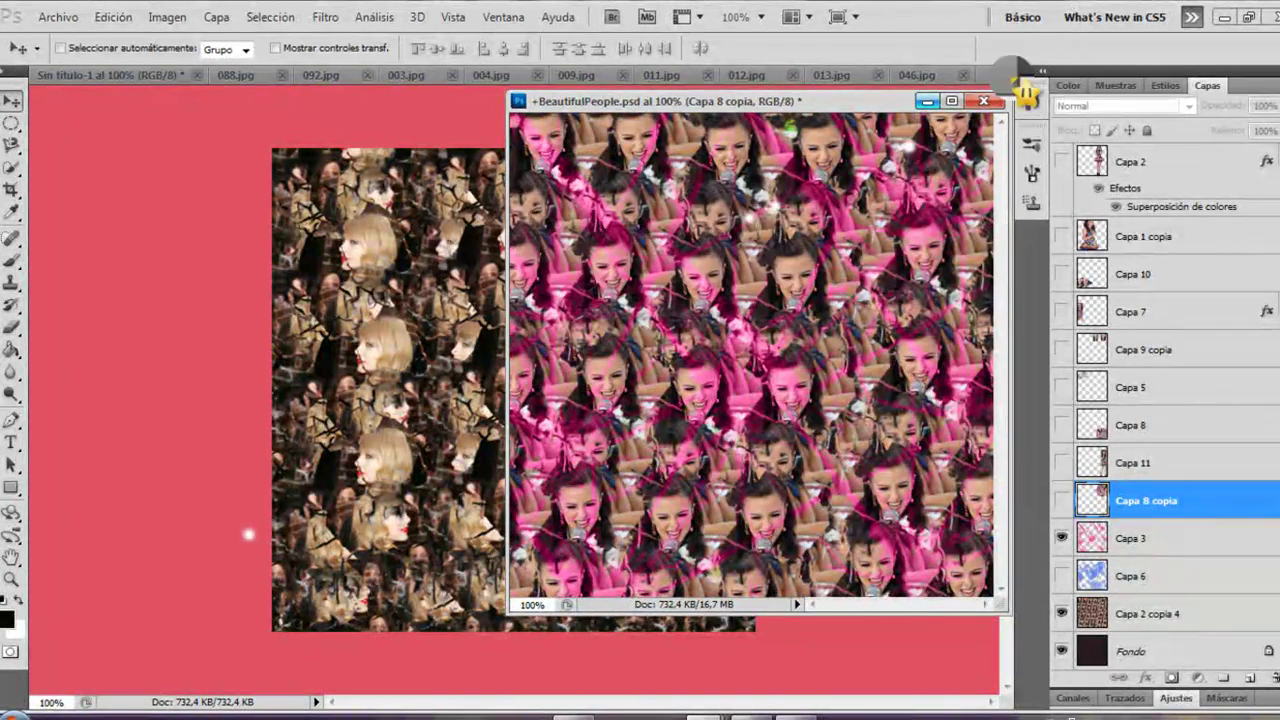
{"action": "left_click", "coordinate": [927, 101]}
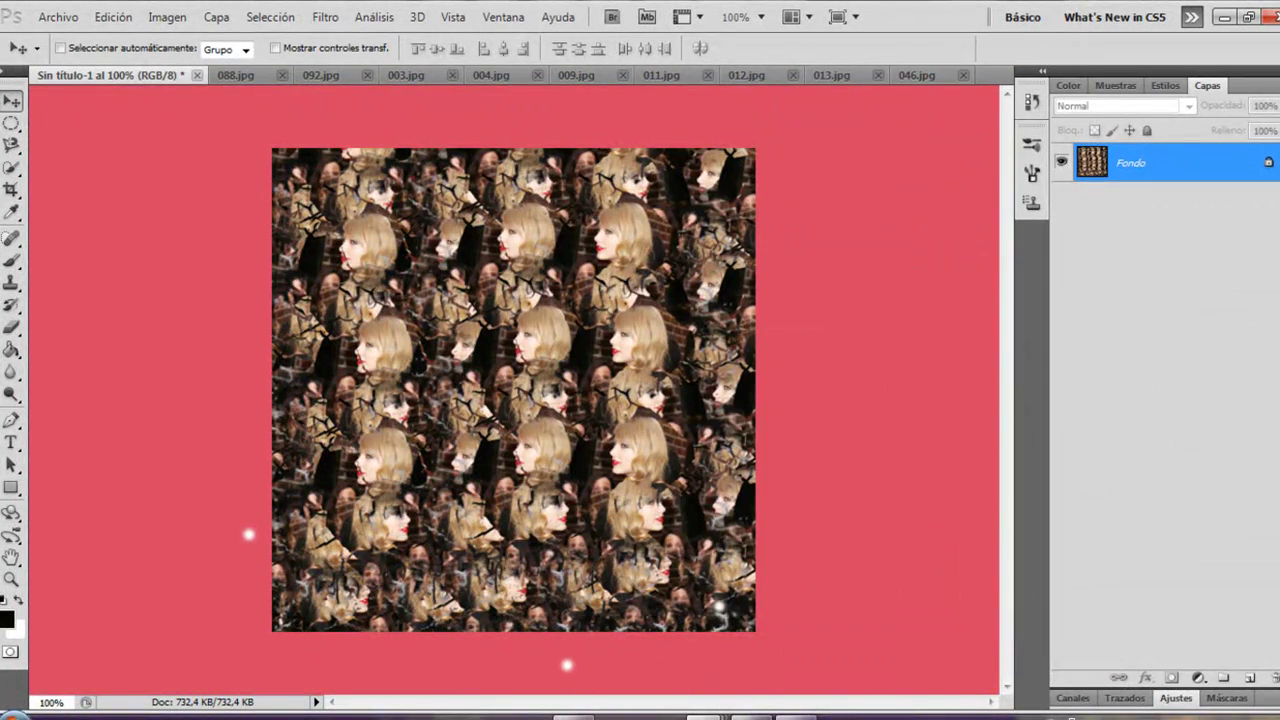
Step: Copy the pink splatter layer from Tutorial 0o9.psd into the collage and minimize the source window
{"action": "mouse_move", "coordinate": [712, 712]}
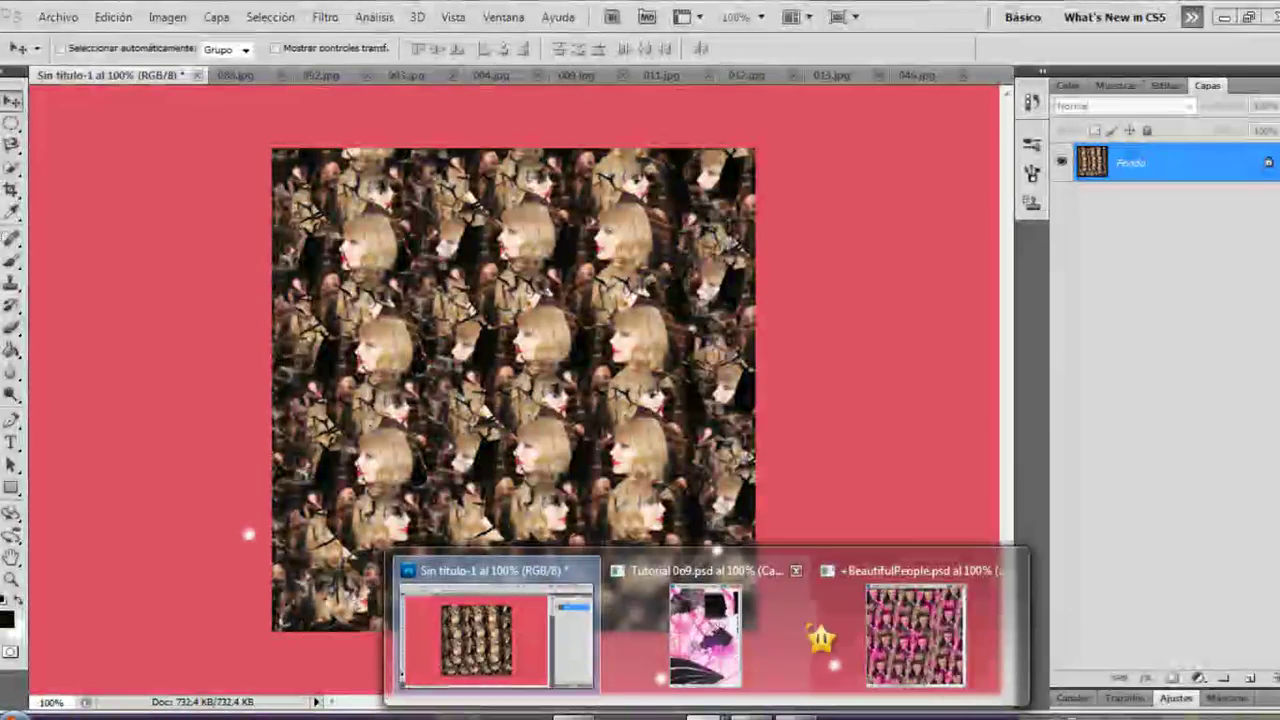
{"action": "left_click", "coordinate": [718, 627]}
{"action": "mouse_move", "coordinate": [1173, 423]}
{"action": "left_mouse_down"}
{"action": "mouse_move", "coordinate": [706, 537]}
{"action": "mouse_move", "coordinate": [386, 423]}
{"action": "mouse_move", "coordinate": [575, 296]}
{"action": "left_mouse_up"}
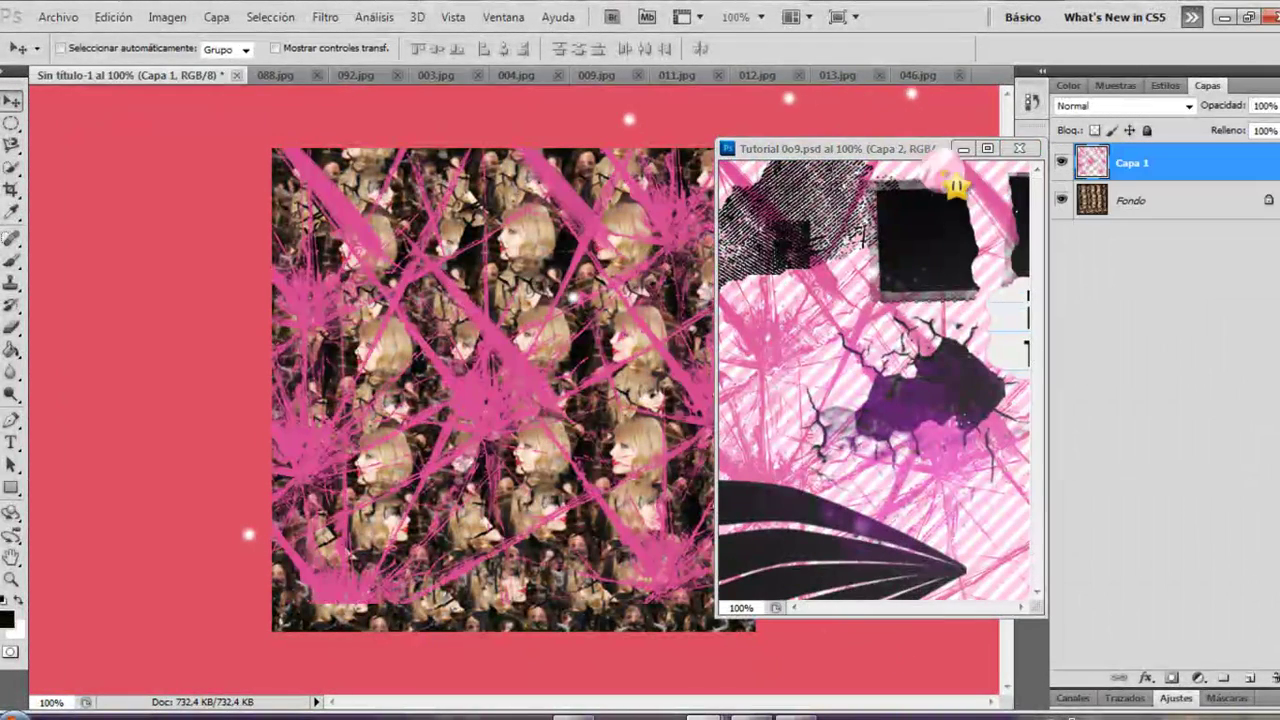
{"action": "left_click", "coordinate": [963, 148]}
Step: Move the splatter layer so that it covers the whole canvas
{"action": "key", "text": "ctrl+t"}
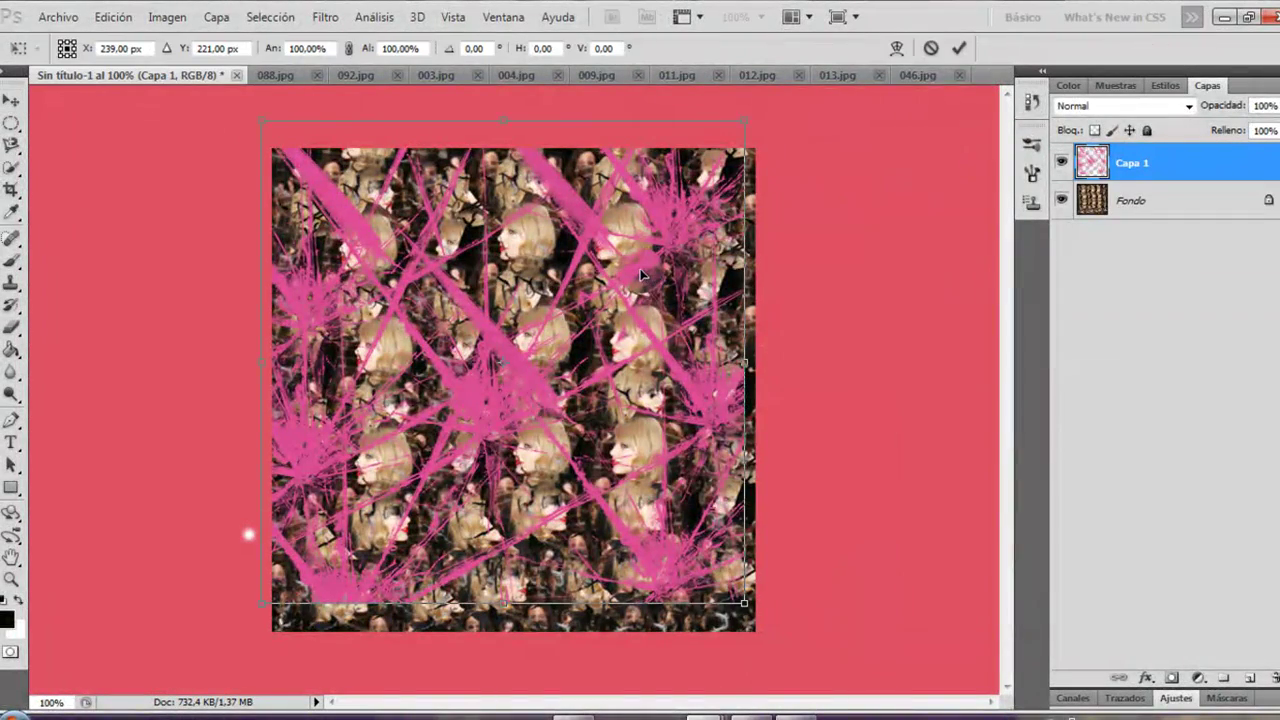
{"action": "left_click_drag", "start_coordinate": [643, 275], "coordinate": [656, 301]}
{"action": "key", "text": "Return"}
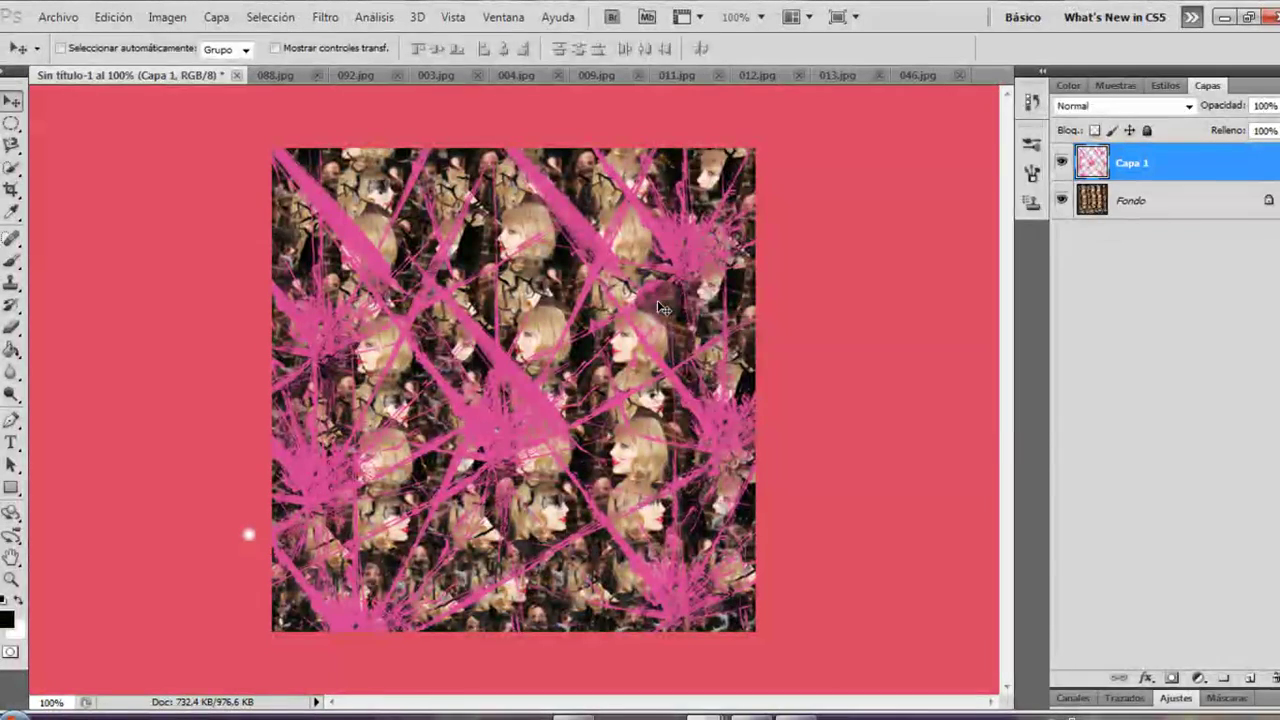
Step: Shift the splatter layer's hue from pink to coral red and set its blend mode to Color
{"action": "key", "text": "ctrl+u"}
{"action": "left_click", "coordinate": [878, 208]}
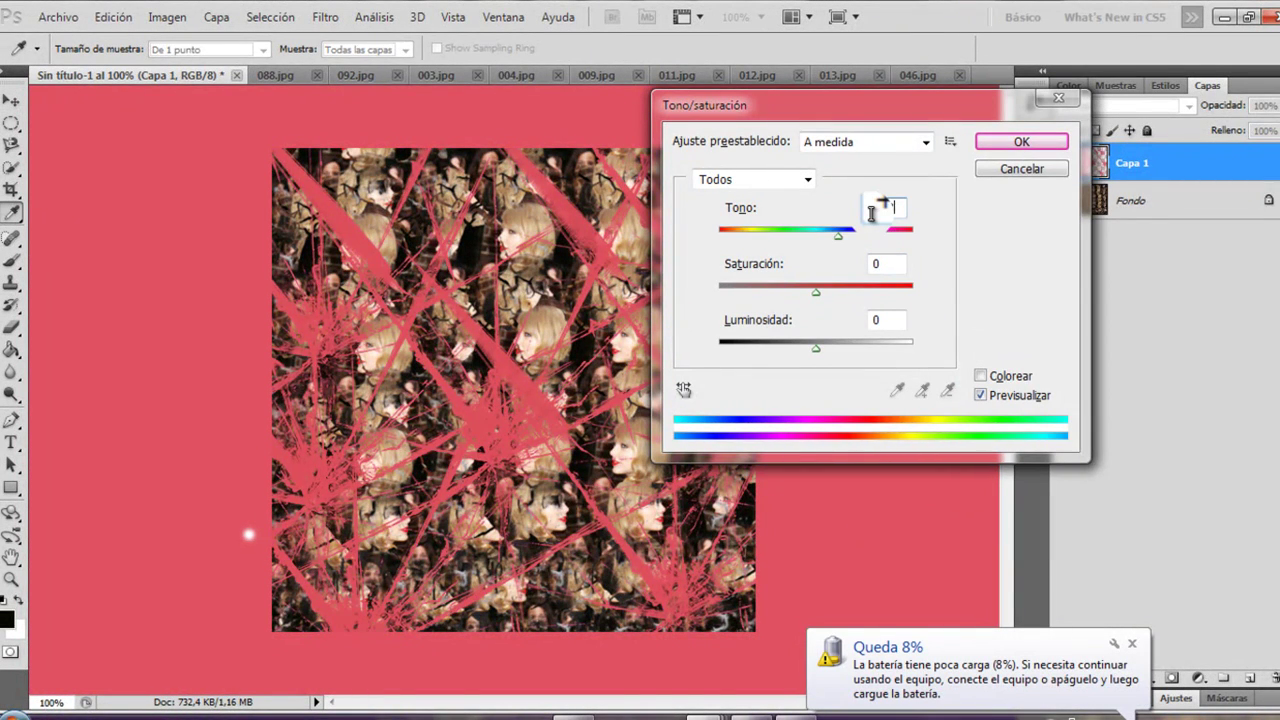
{"action": "key", "text": "Return"}
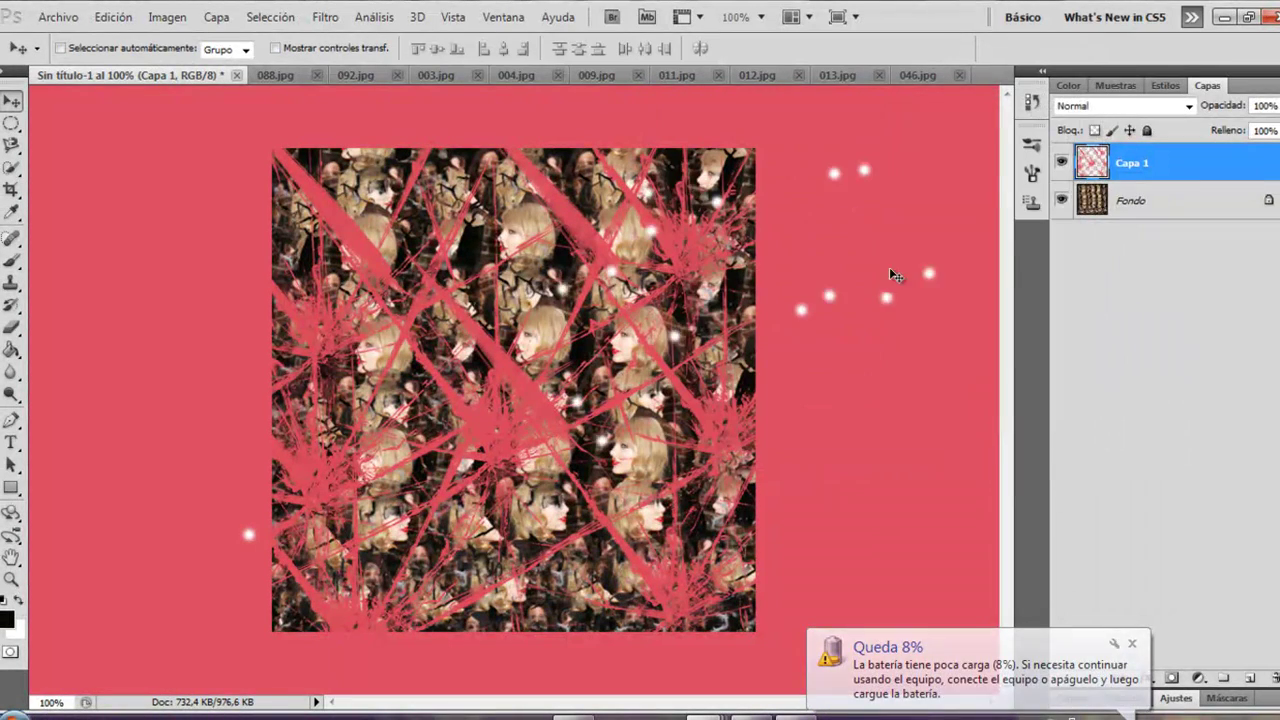
{"action": "left_click", "coordinate": [1110, 106]}
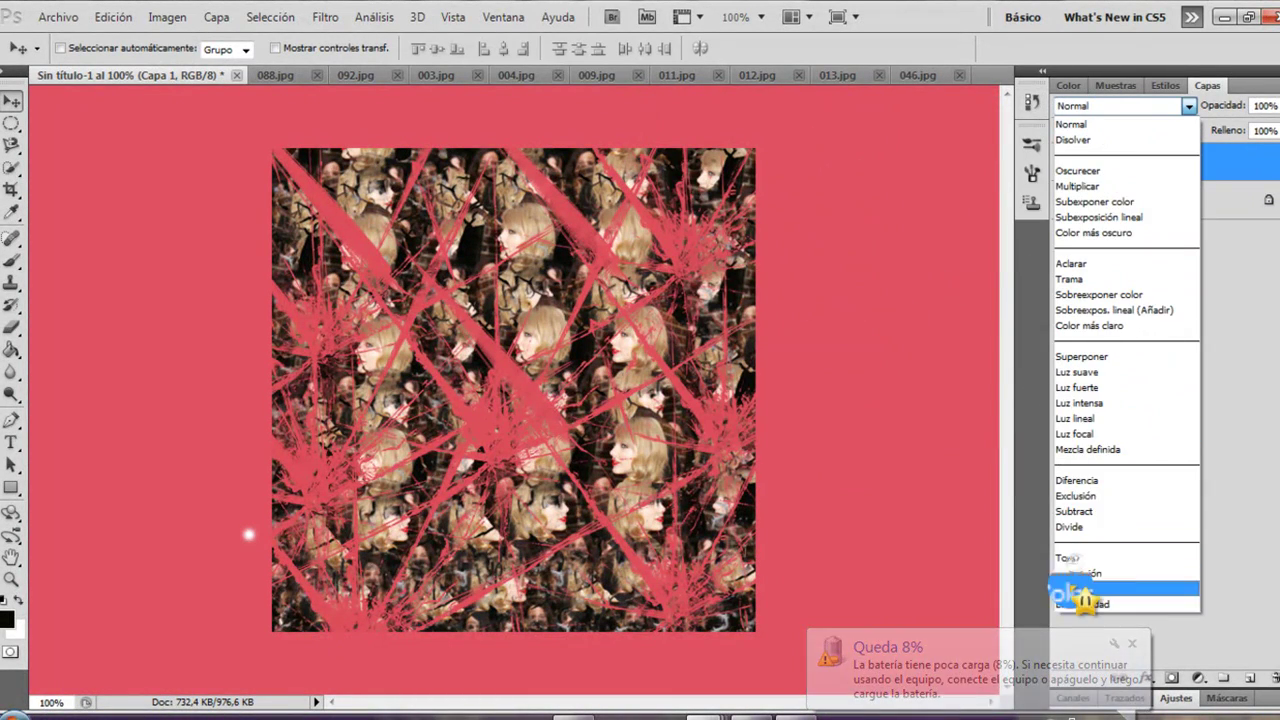
{"action": "left_click", "coordinate": [1083, 590]}
Step: Copy the cut-out portrait layer from 046.jpg into the collage document
{"action": "left_click", "coordinate": [728, 714]}
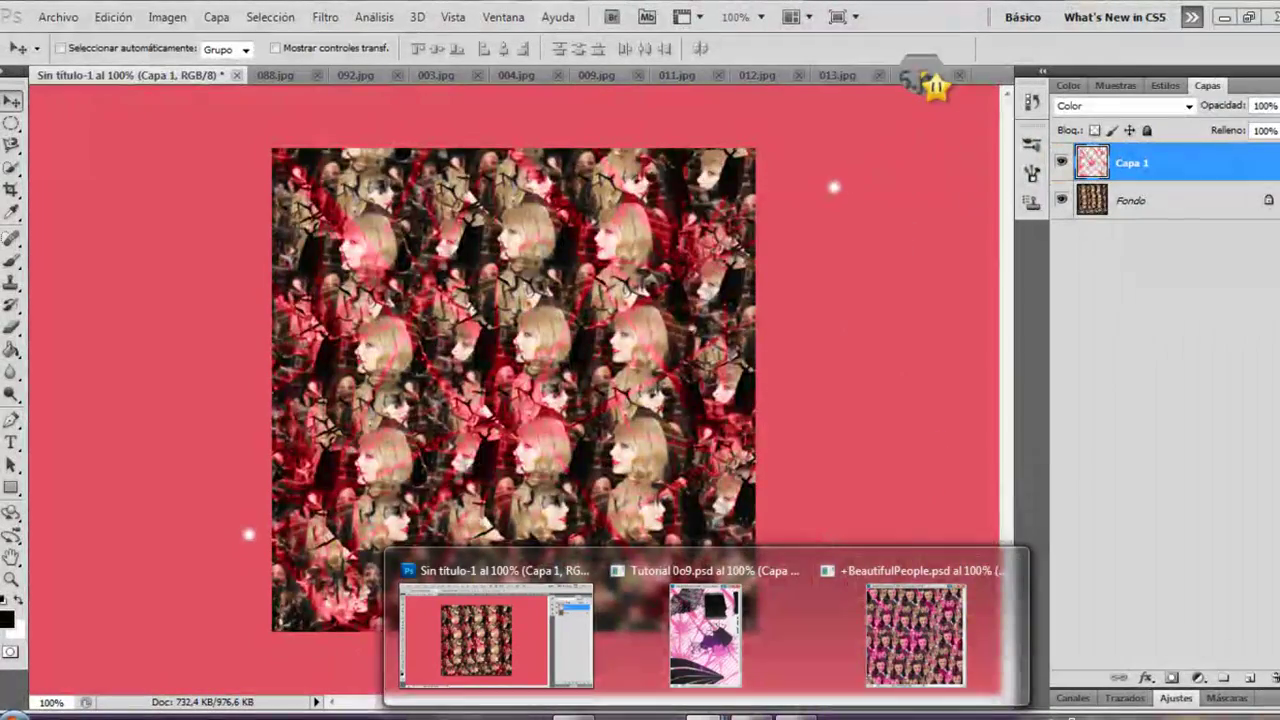
{"action": "left_click", "coordinate": [923, 76]}
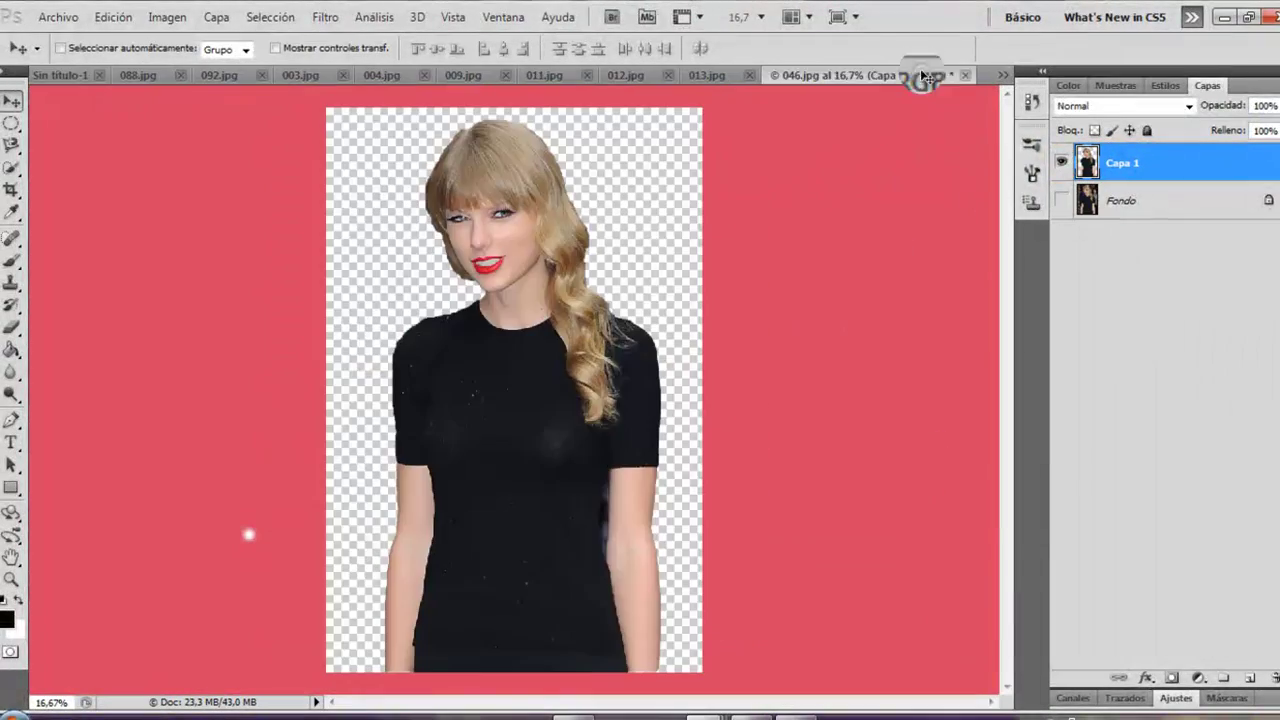
{"action": "left_click_drag", "start_coordinate": [668, 232], "coordinate": [520, 325]}
{"action": "key", "text": "ctrl+t"}
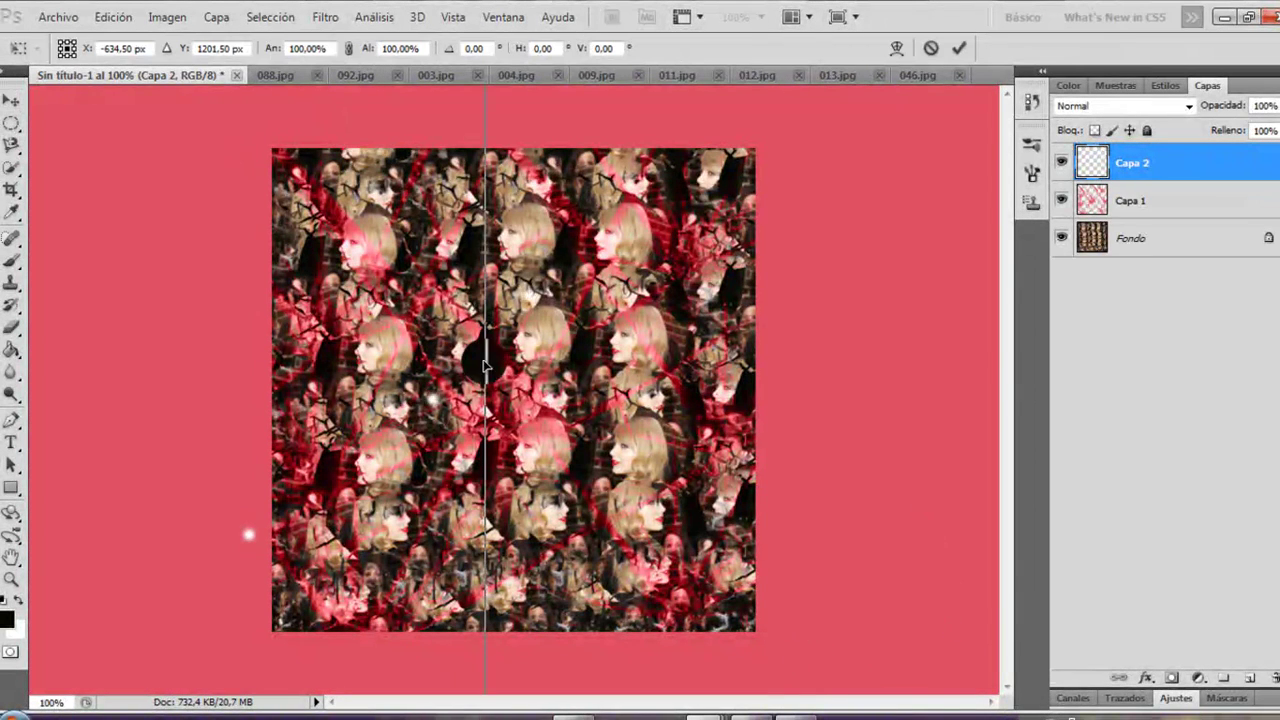
{"action": "left_click_drag", "start_coordinate": [342, 148], "coordinate": [519, 207]}
{"action": "left_click", "coordinate": [932, 47]}
Step: Scale the cut-out portrait proportionally to about 51% and place it slightly left of the canvas centre
{"action": "key", "text": "ctrl+t"}
{"action": "left_click_drag", "start_coordinate": [212, 187], "coordinate": [531, 197]}
{"action": "left_click", "coordinate": [349, 49]}
{"action": "left_click_drag", "start_coordinate": [367, 50], "coordinate": [317, 60]}
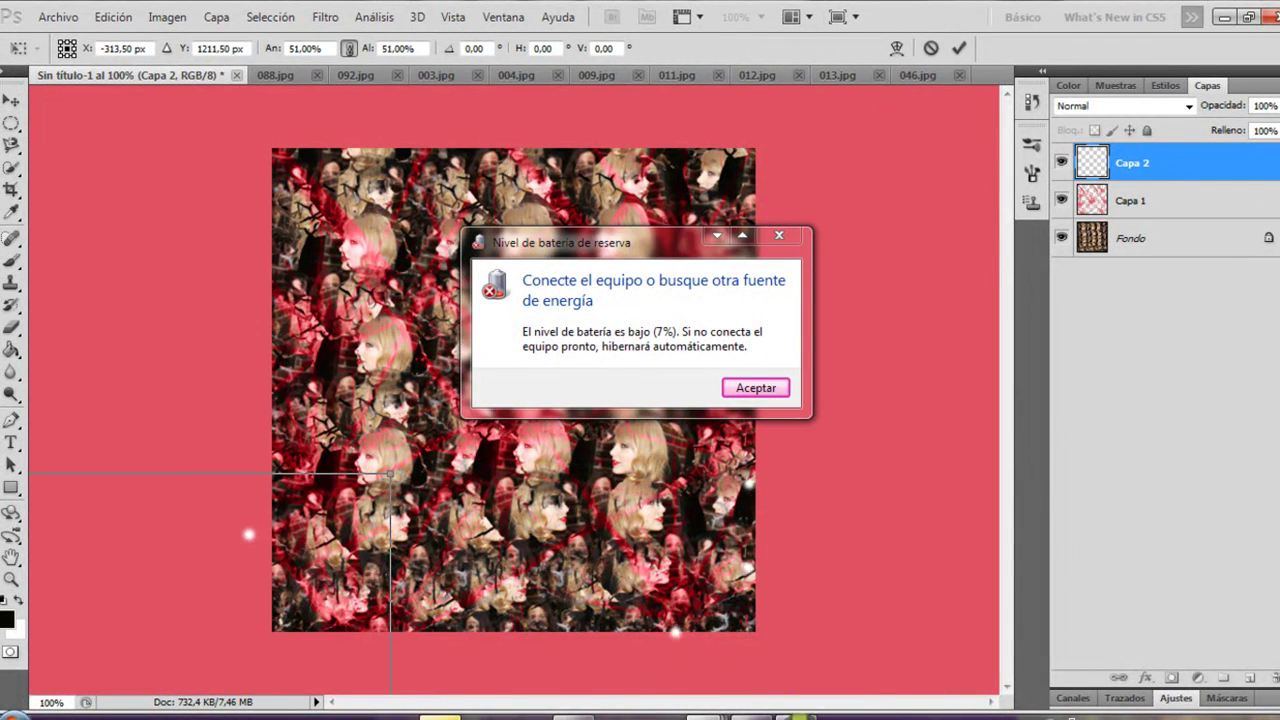
{"action": "left_click", "coordinate": [797, 717]}
{"action": "left_click", "coordinate": [1085, 622]}
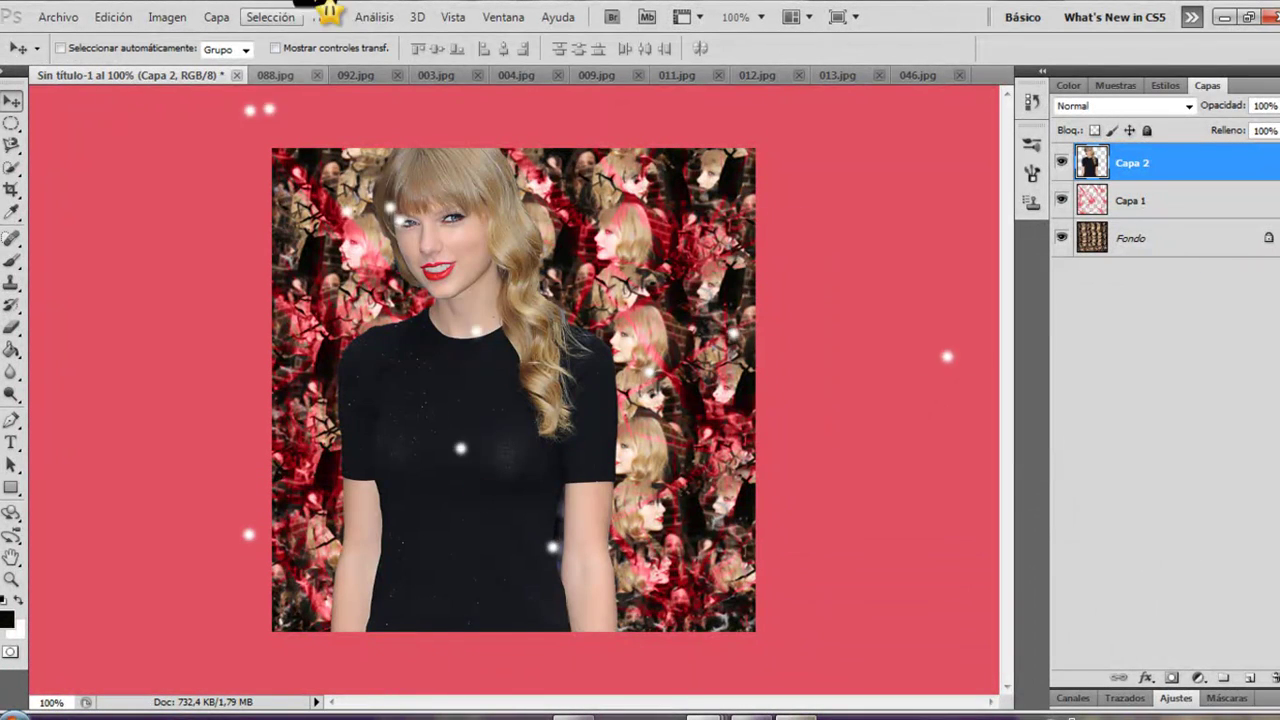
Step: Copy the full-body cut-out layer from 003.jpg into the collage document
{"action": "left_click", "coordinate": [437, 75]}
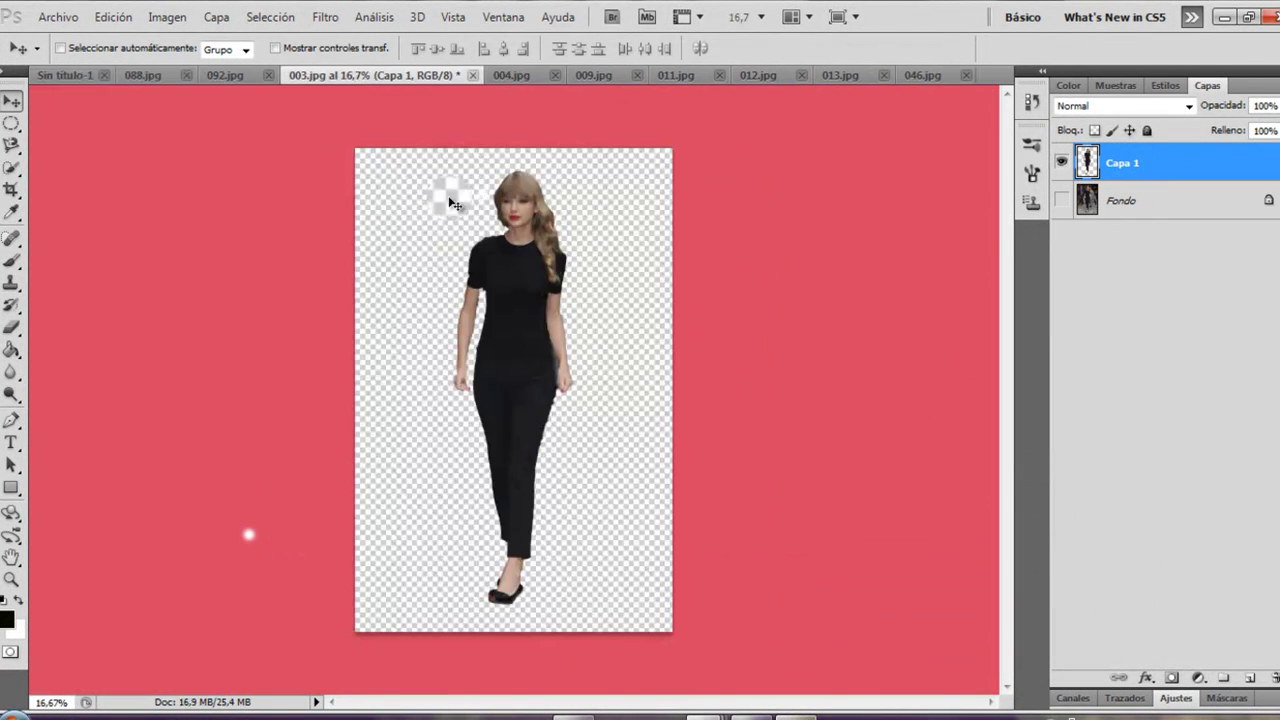
{"action": "left_click_drag", "start_coordinate": [443, 194], "coordinate": [28, 190]}
{"action": "left_click_drag", "start_coordinate": [0, 28], "coordinate": [52, 86]}
{"action": "left_click_drag", "start_coordinate": [583, 310], "coordinate": [143, 120]}
{"action": "left_click_drag", "start_coordinate": [57, 75], "coordinate": [585, 407]}
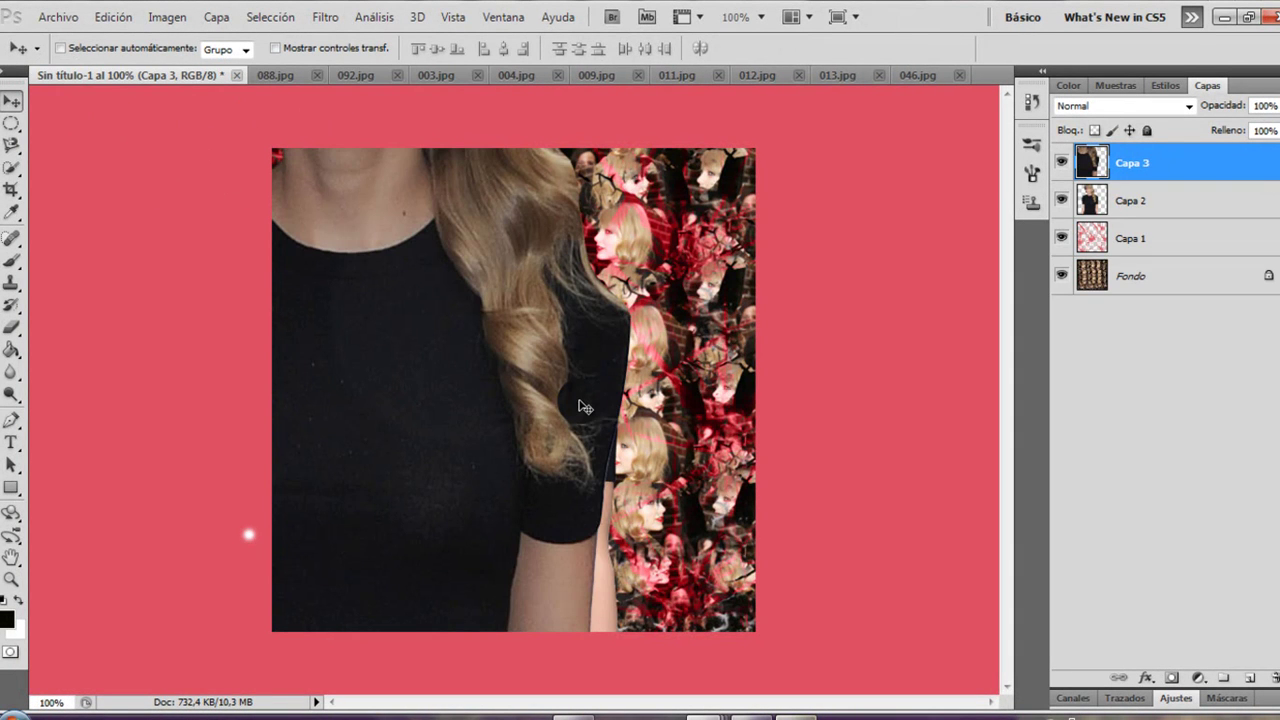
Step: Scale the full-body cut-out proportionally to 23.4% and place it to the right of the larger portrait
{"action": "key", "text": "ctrl+t"}
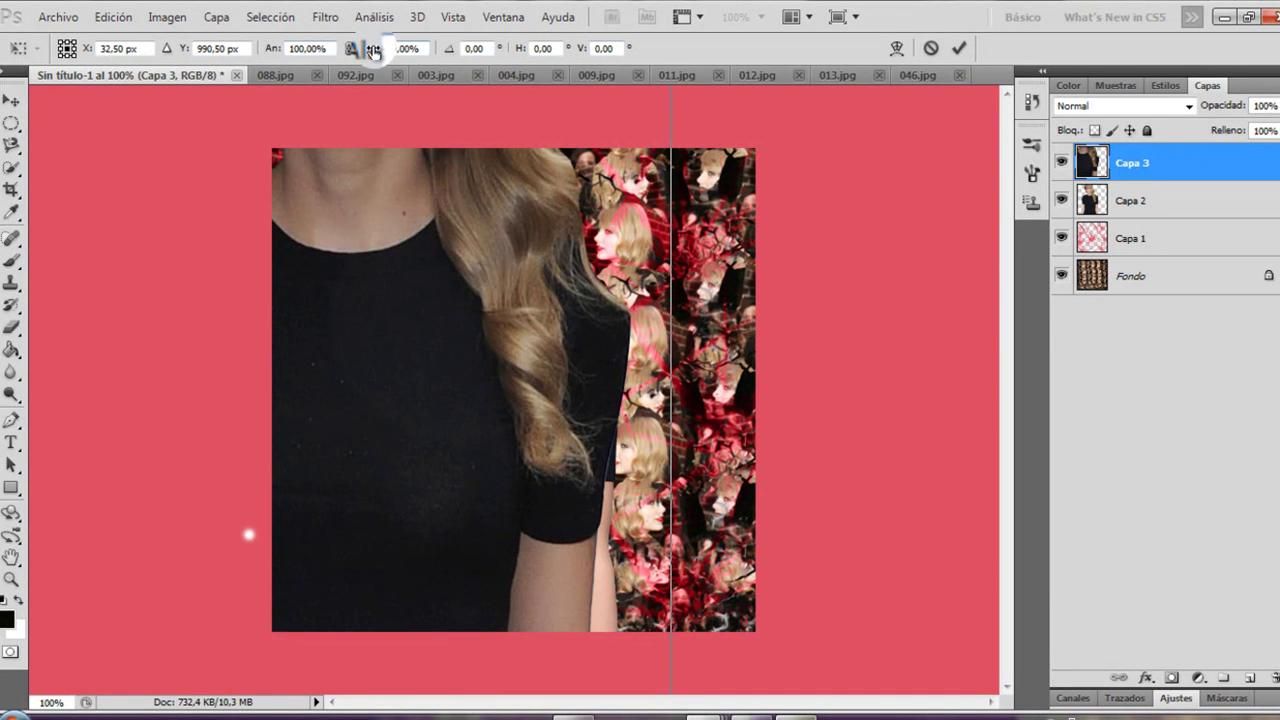
{"action": "left_click_drag", "start_coordinate": [362, 55], "coordinate": [312, 87]}
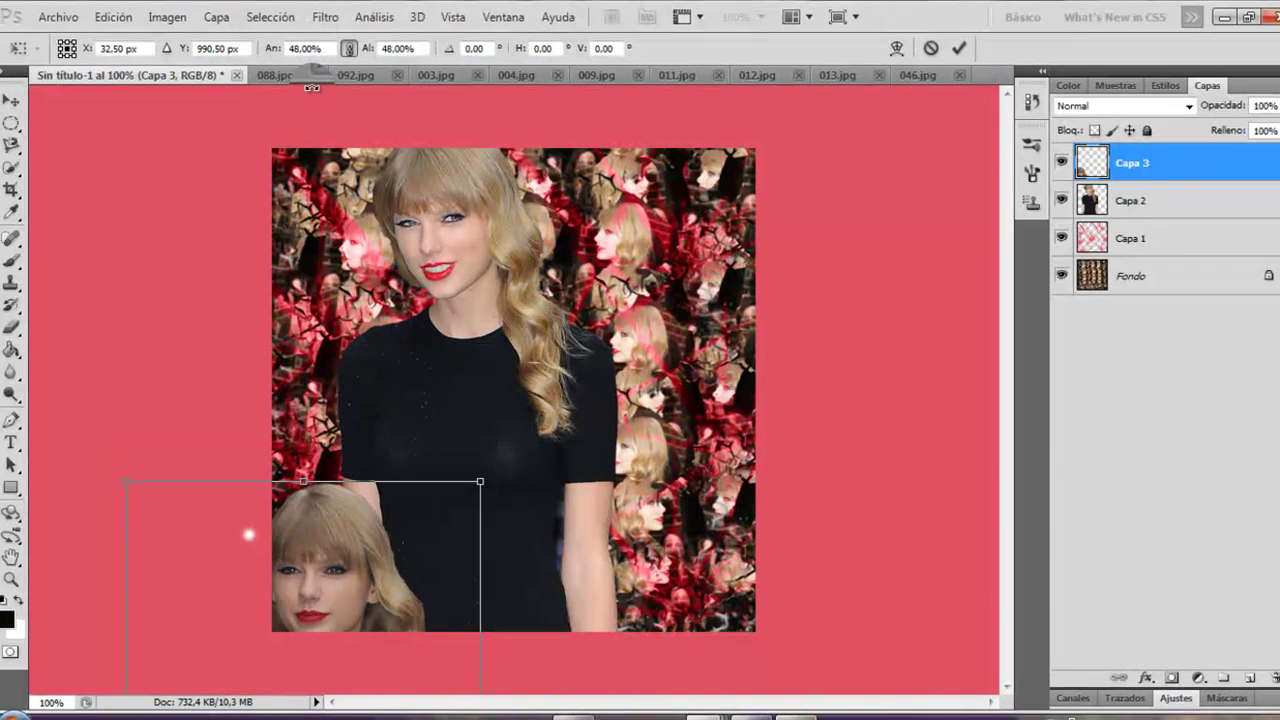
{"action": "left_click_drag", "start_coordinate": [302, 635], "coordinate": [650, 390]}
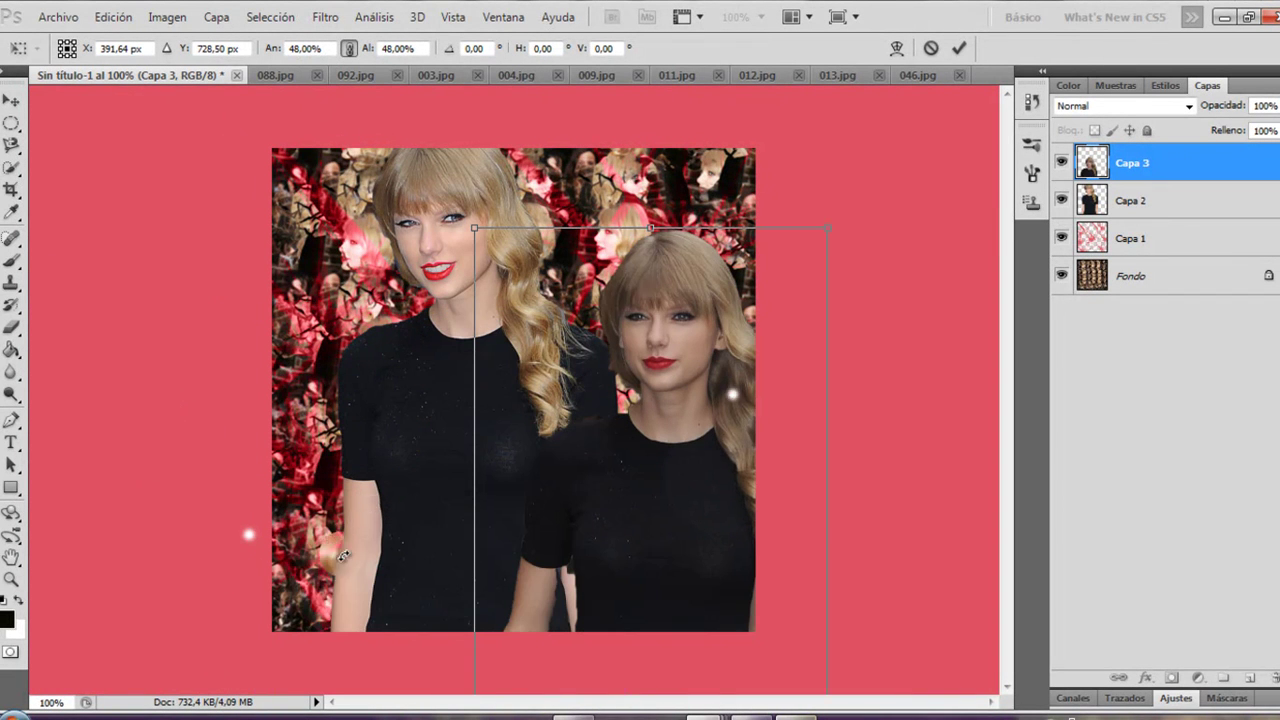
{"action": "key", "text": "Delete"}
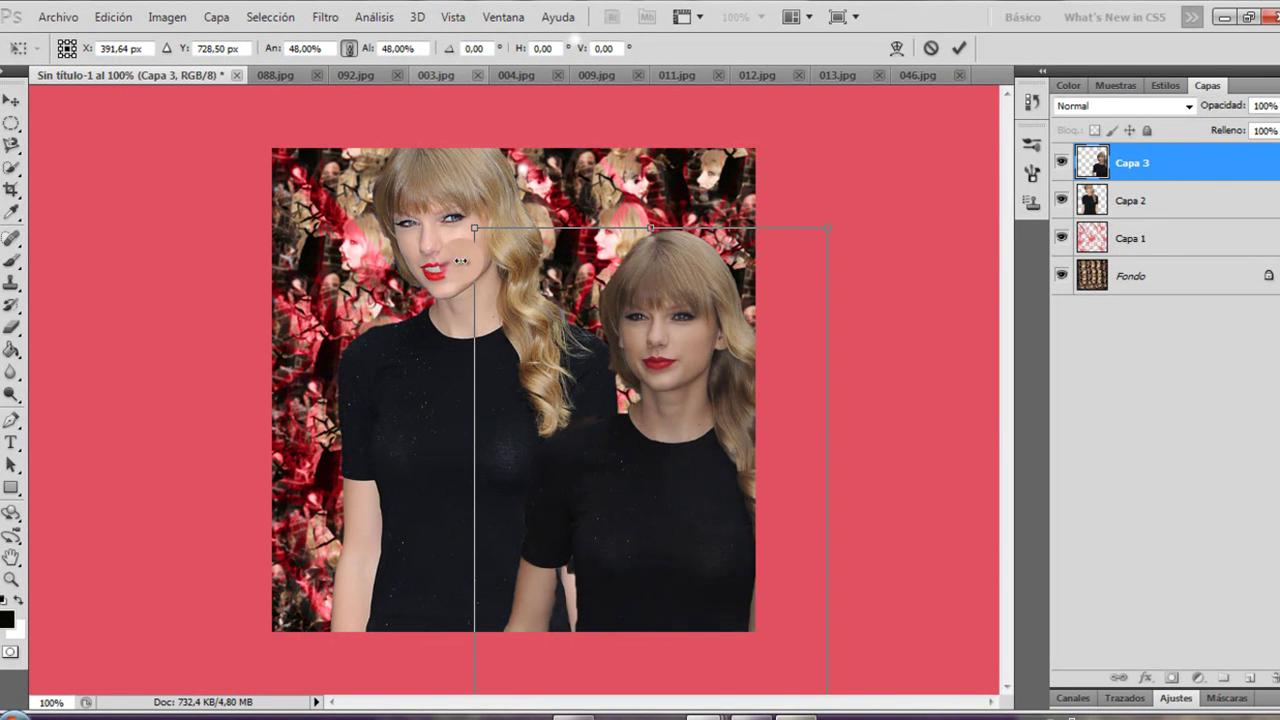
{"action": "left_click_drag", "start_coordinate": [476, 229], "coordinate": [566, 551]}
{"action": "left_click_drag", "start_coordinate": [727, 640], "coordinate": [612, 284]}
{"action": "left_click_drag", "start_coordinate": [671, 468], "coordinate": [672, 483]}
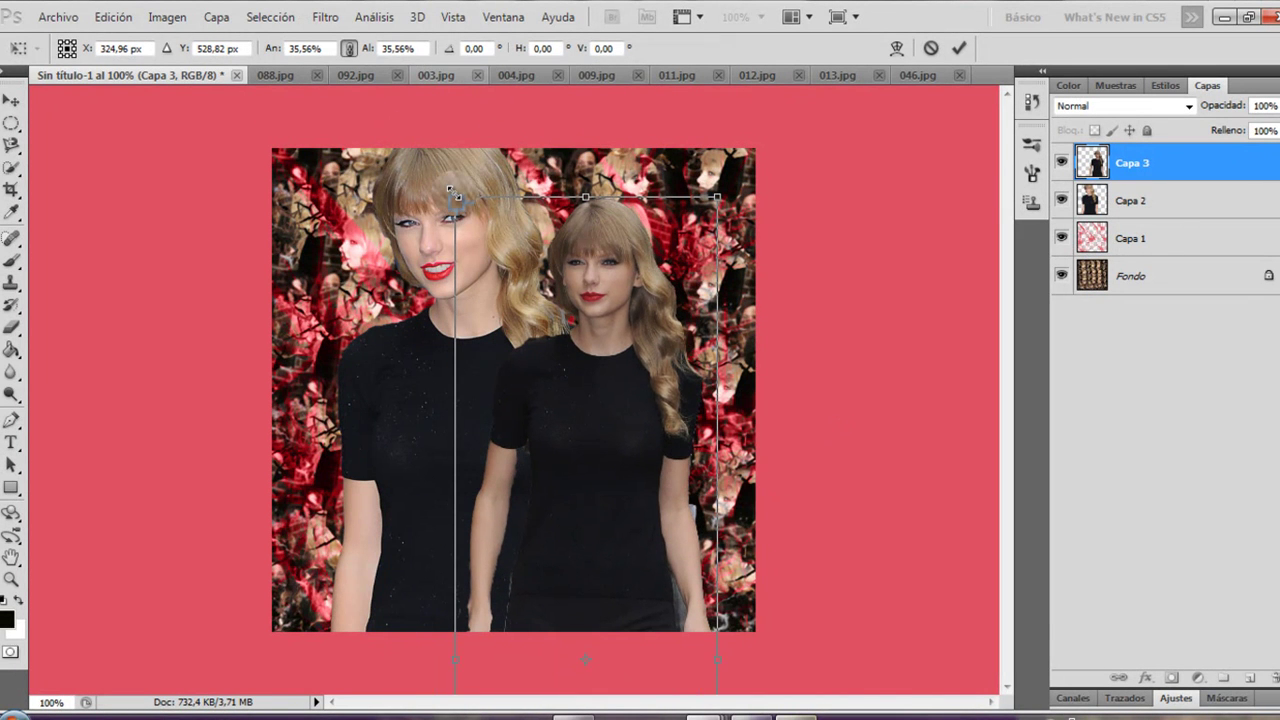
{"action": "left_click_drag", "start_coordinate": [452, 192], "coordinate": [610, 118]}
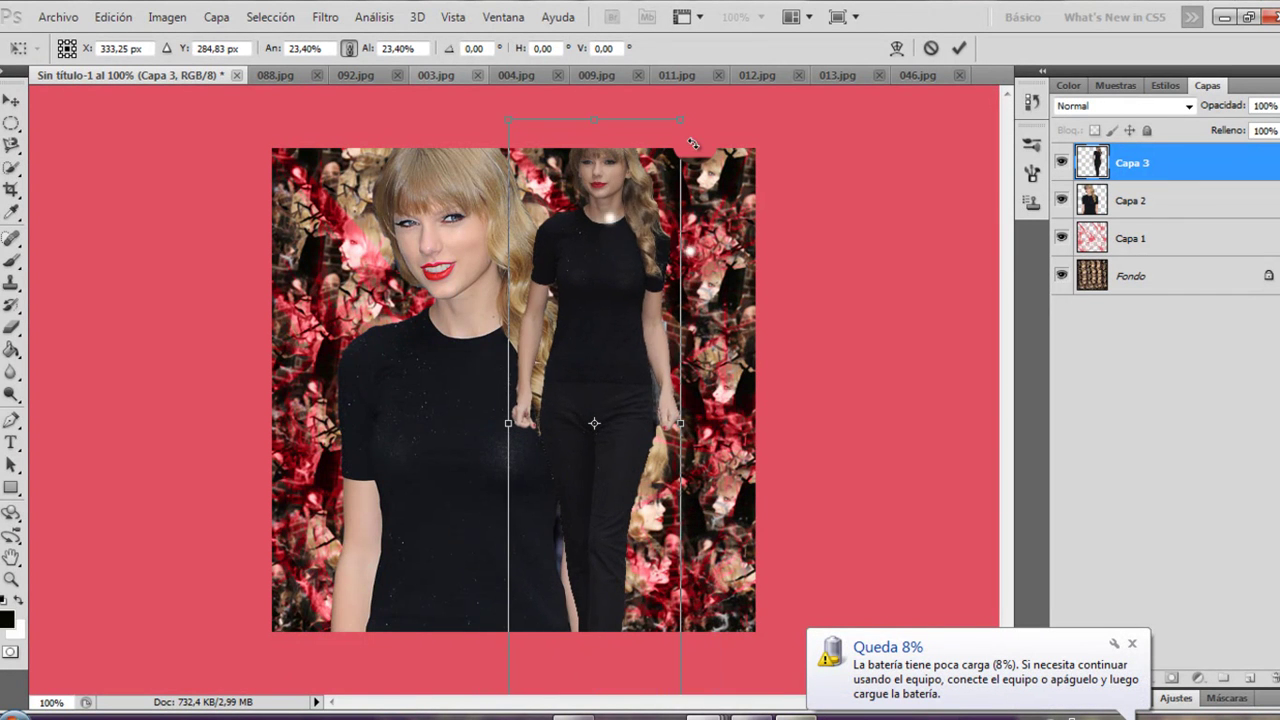
{"action": "left_click_drag", "start_coordinate": [644, 162], "coordinate": [644, 206]}
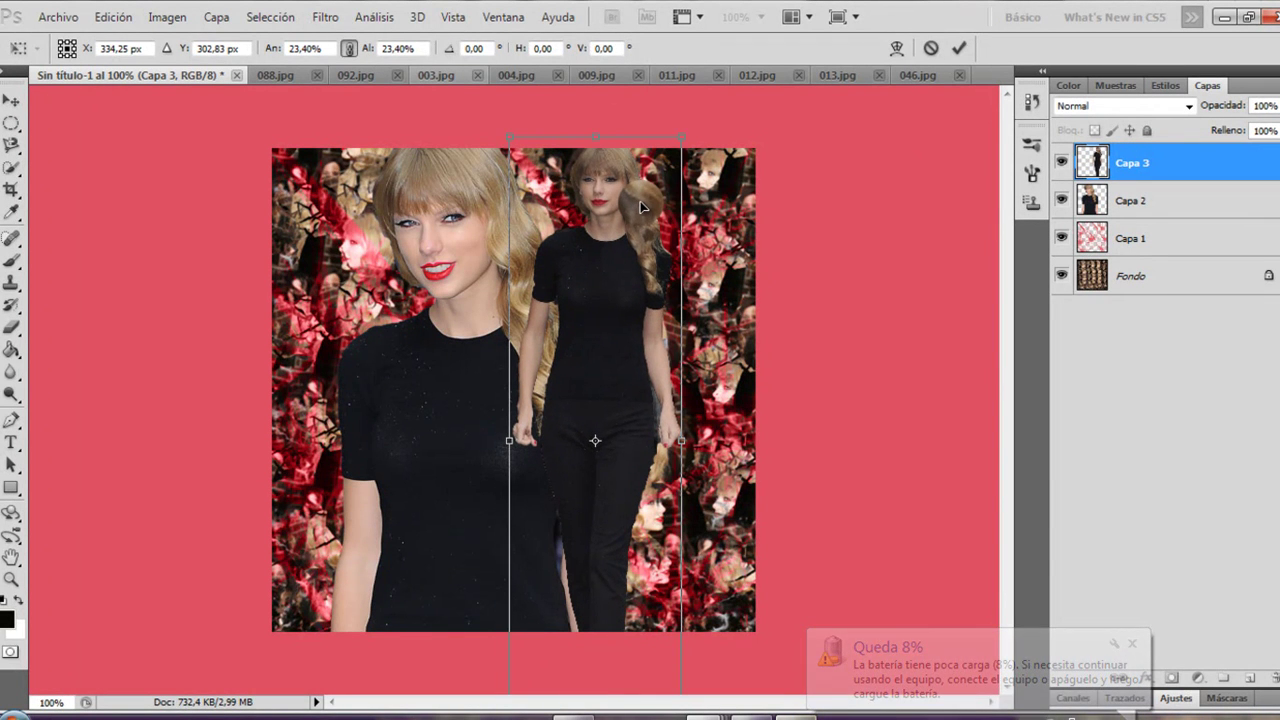
{"action": "double_click", "coordinate": [644, 209]}
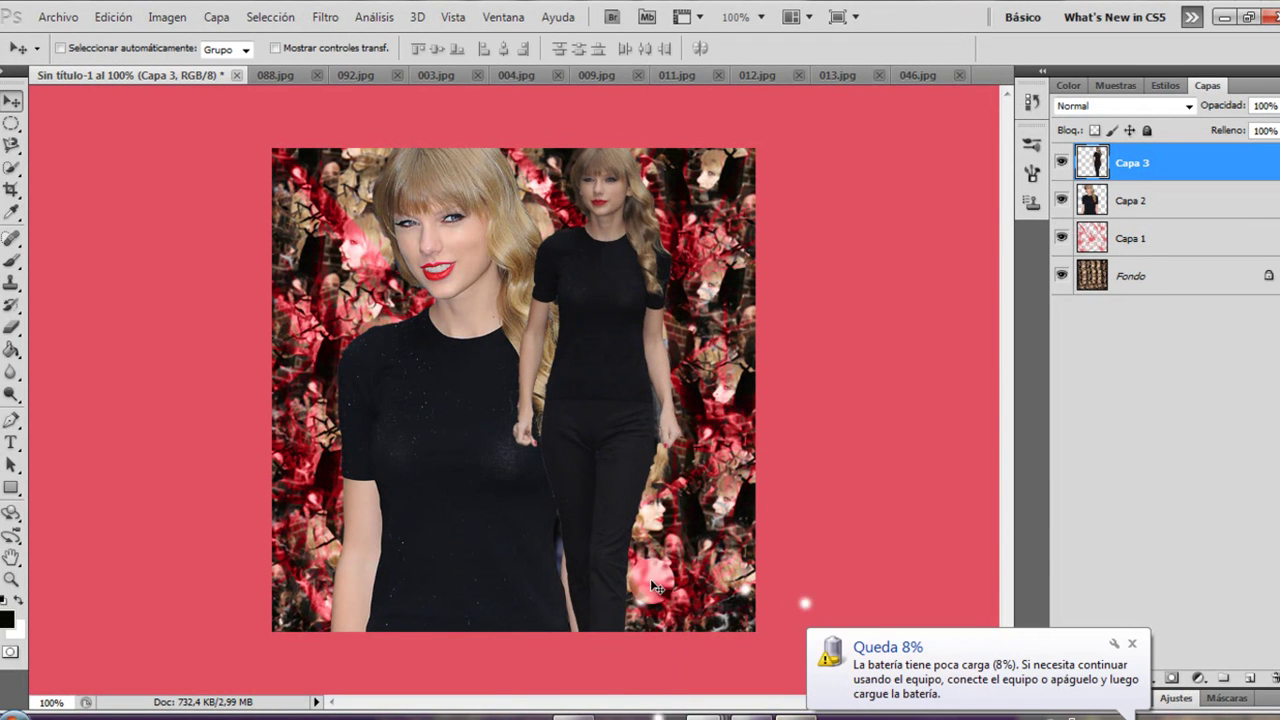
Step: Make a large elliptical selection covering most of the canvas and centre it over both figures
{"action": "left_click", "coordinate": [12, 123]}
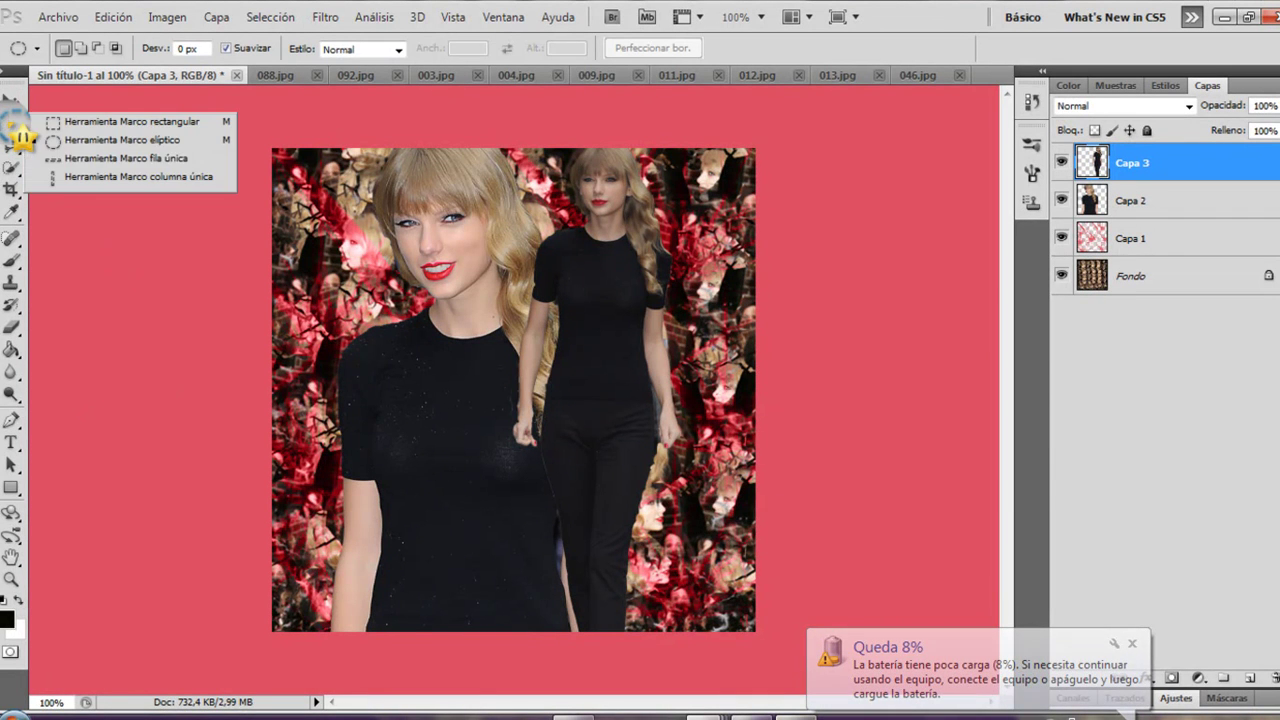
{"action": "left_click", "coordinate": [140, 140]}
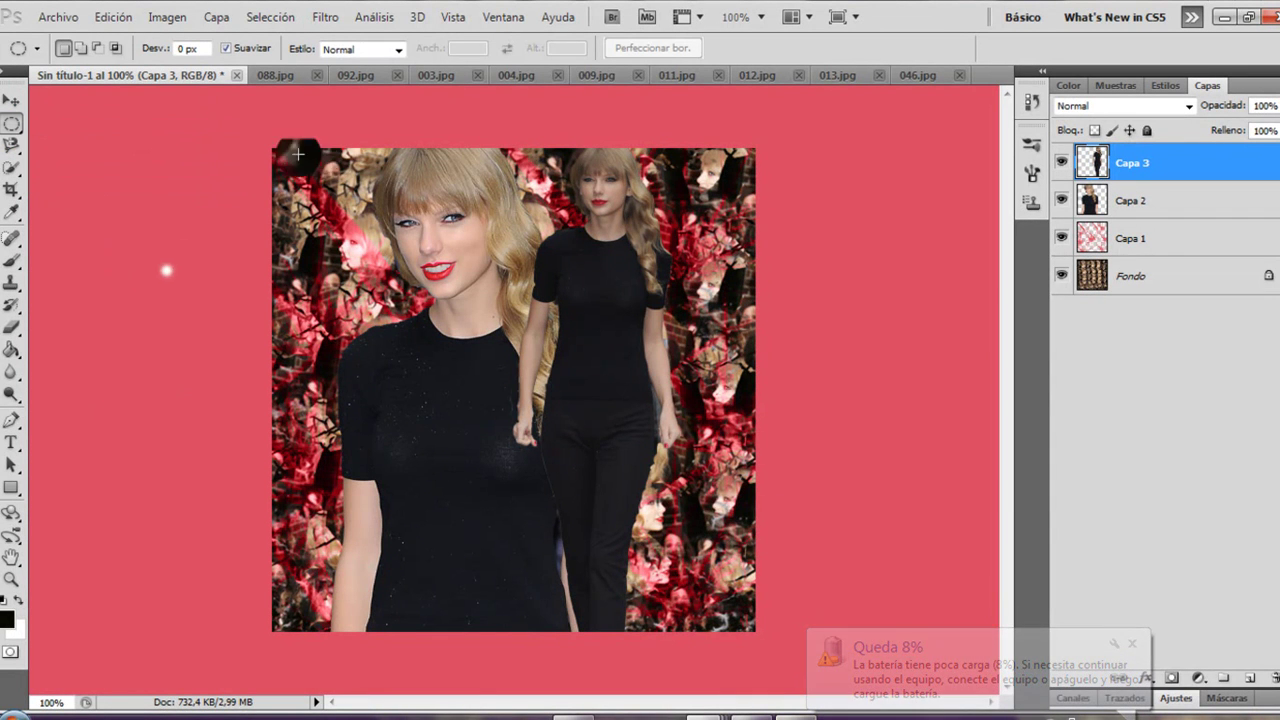
{"action": "left_click_drag", "start_coordinate": [707, 623], "coordinate": [738, 615]}
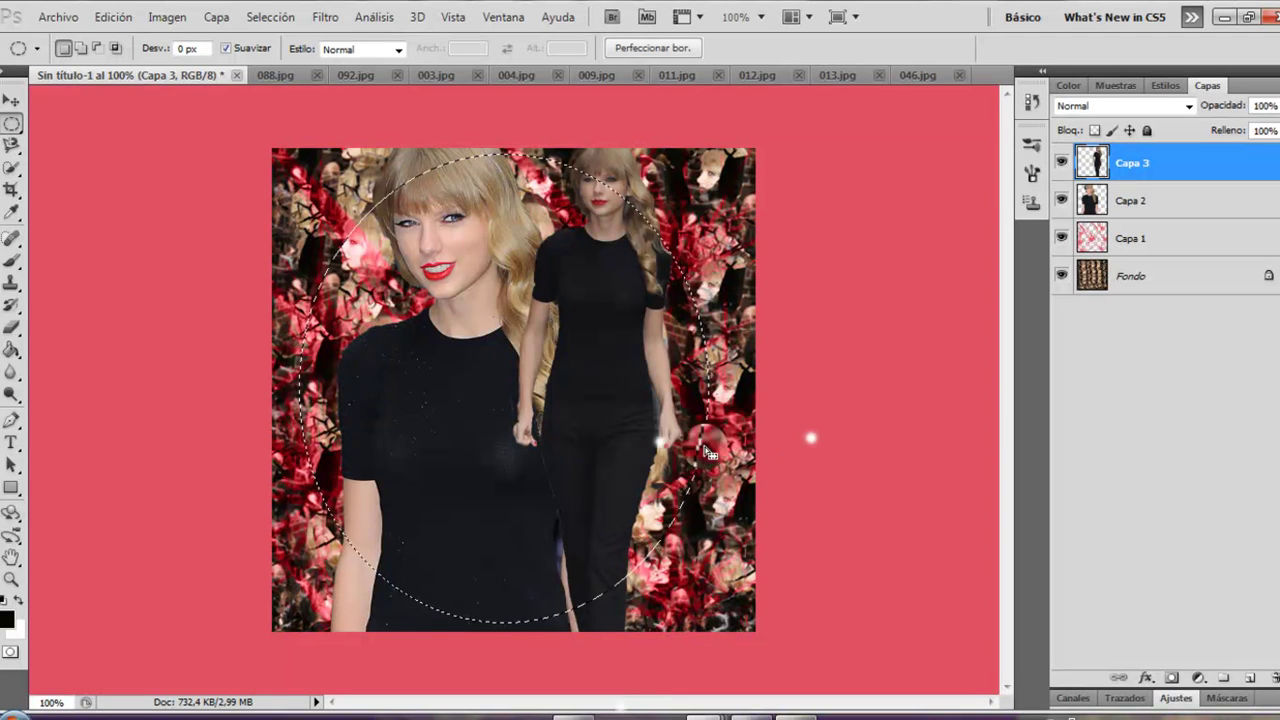
{"action": "left_click_drag", "start_coordinate": [545, 335], "coordinate": [531, 330]}
Step: Copy the merged content of the elliptical selection and paste it as a new layer
{"action": "left_click", "coordinate": [128, 18]}
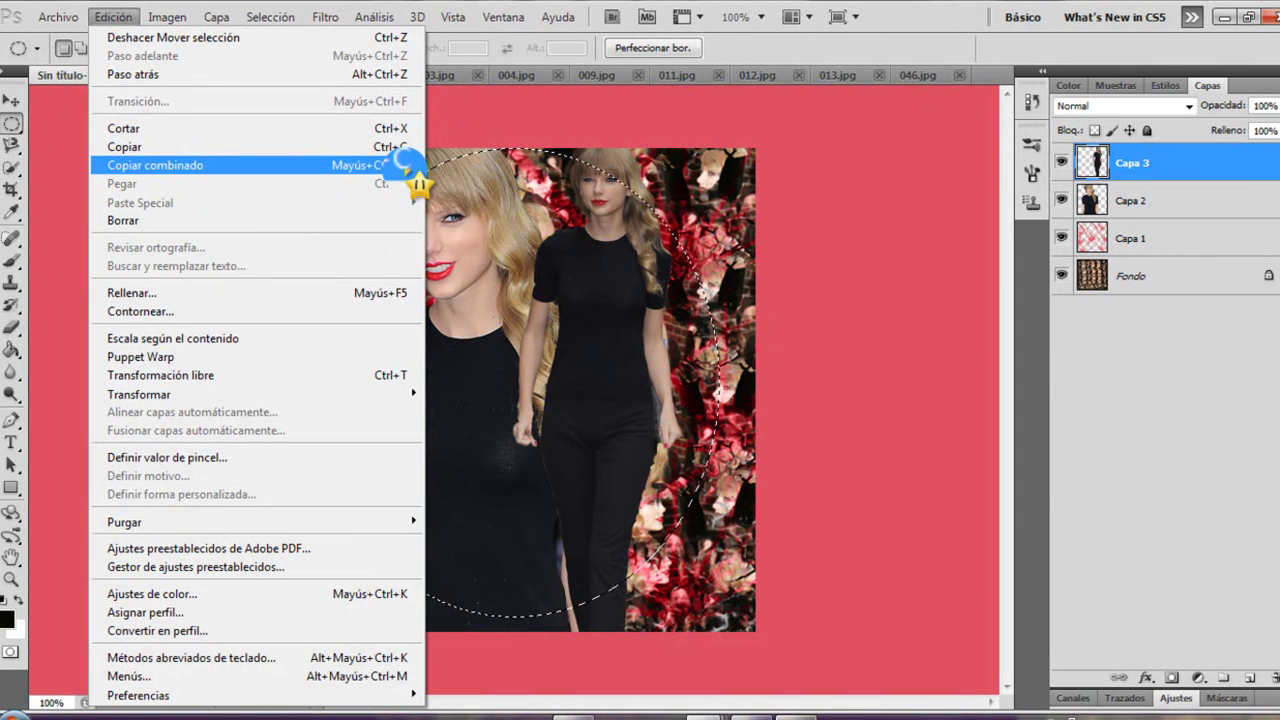
{"action": "left_click", "coordinate": [405, 166]}
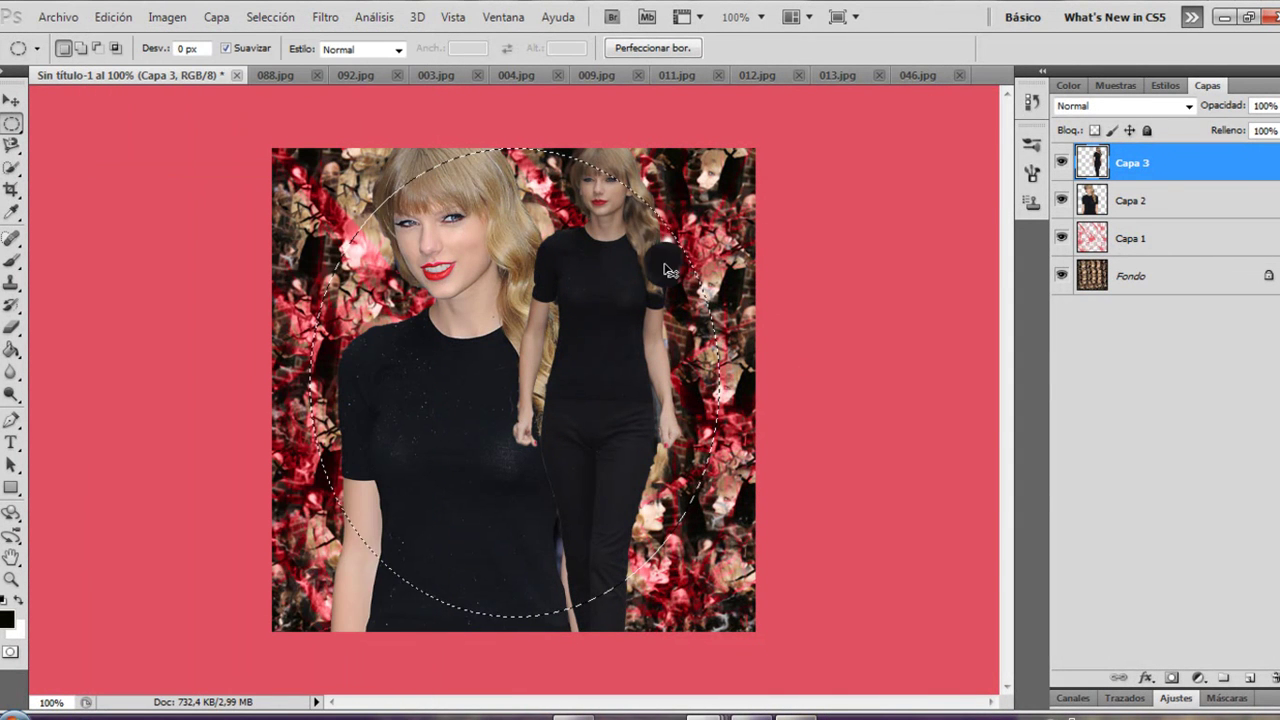
{"action": "key", "text": "ctrl+v"}
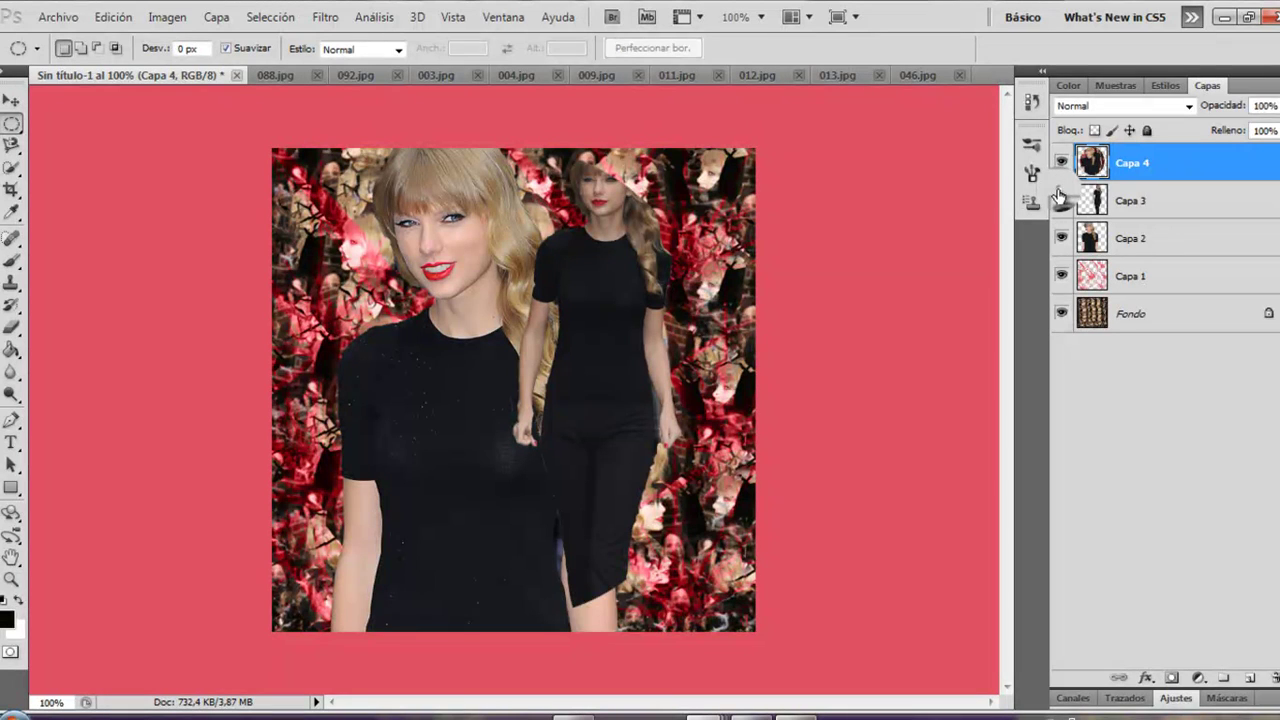
{"action": "key", "text": "ctrl+t"}
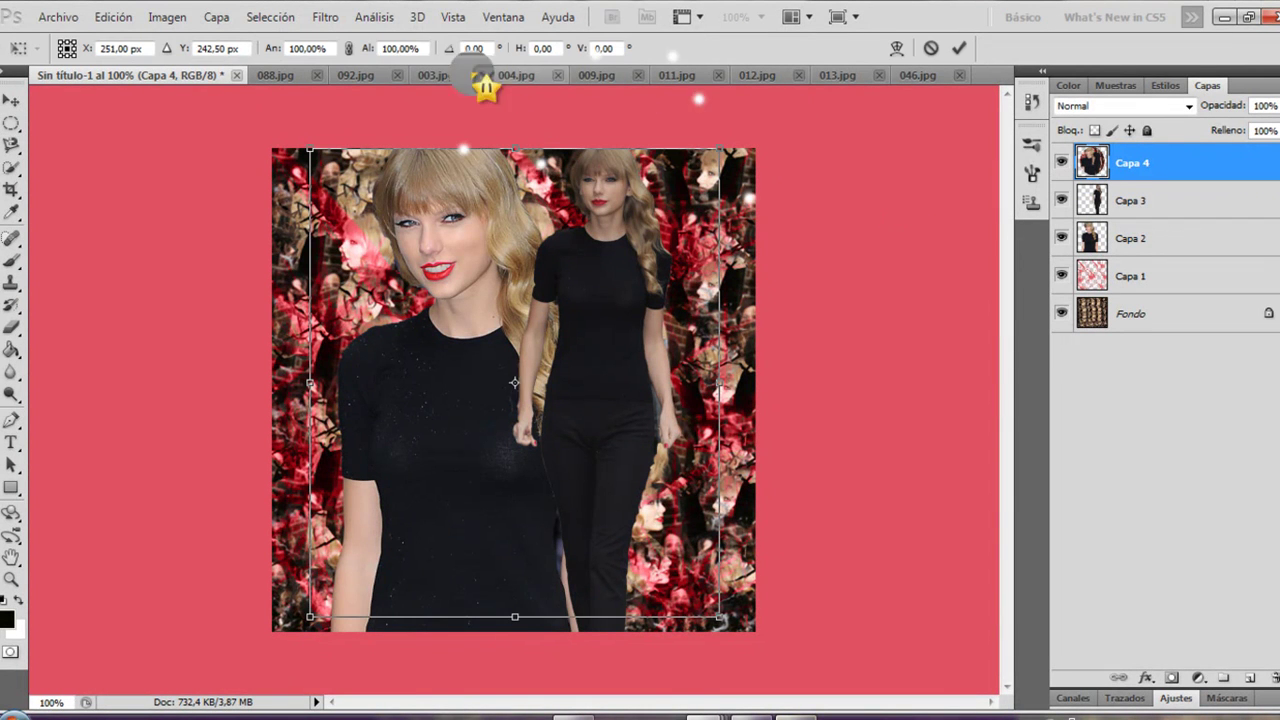
{"action": "left_click", "coordinate": [958, 48]}
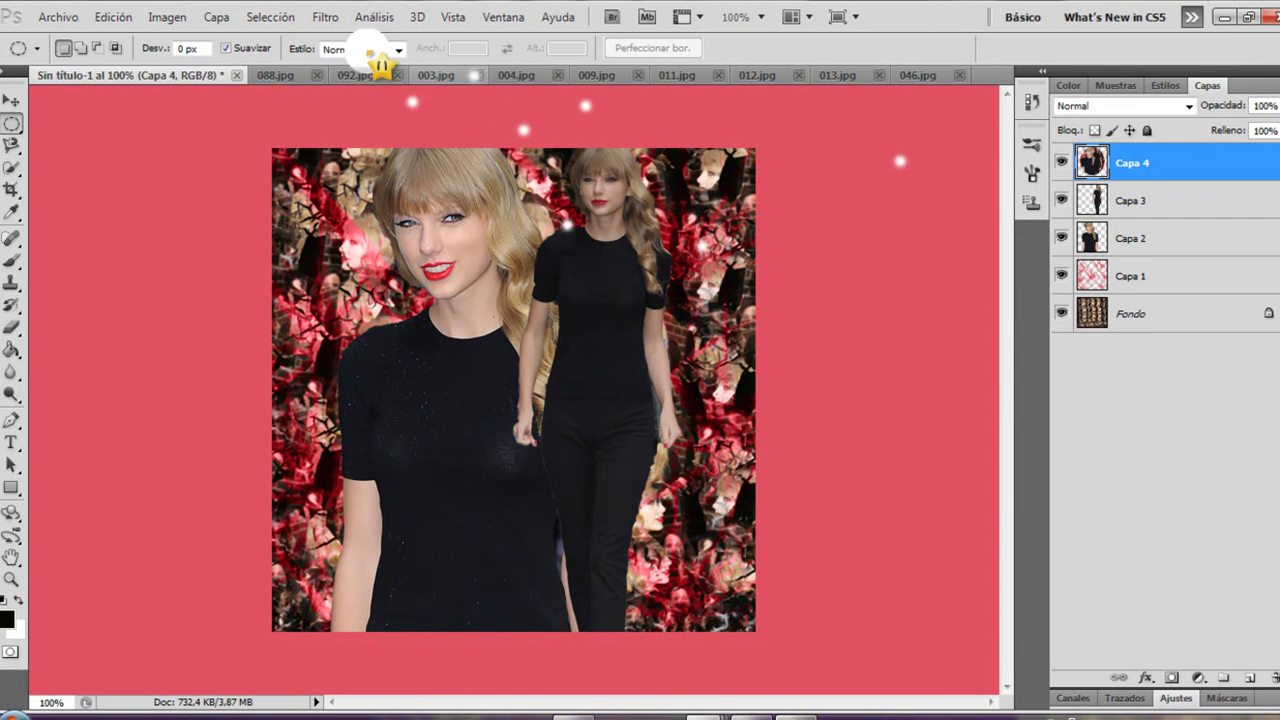
Step: Apply the Mosaic filter with a cell size of 3 to the pasted elliptical layer
{"action": "left_click", "coordinate": [323, 17]}
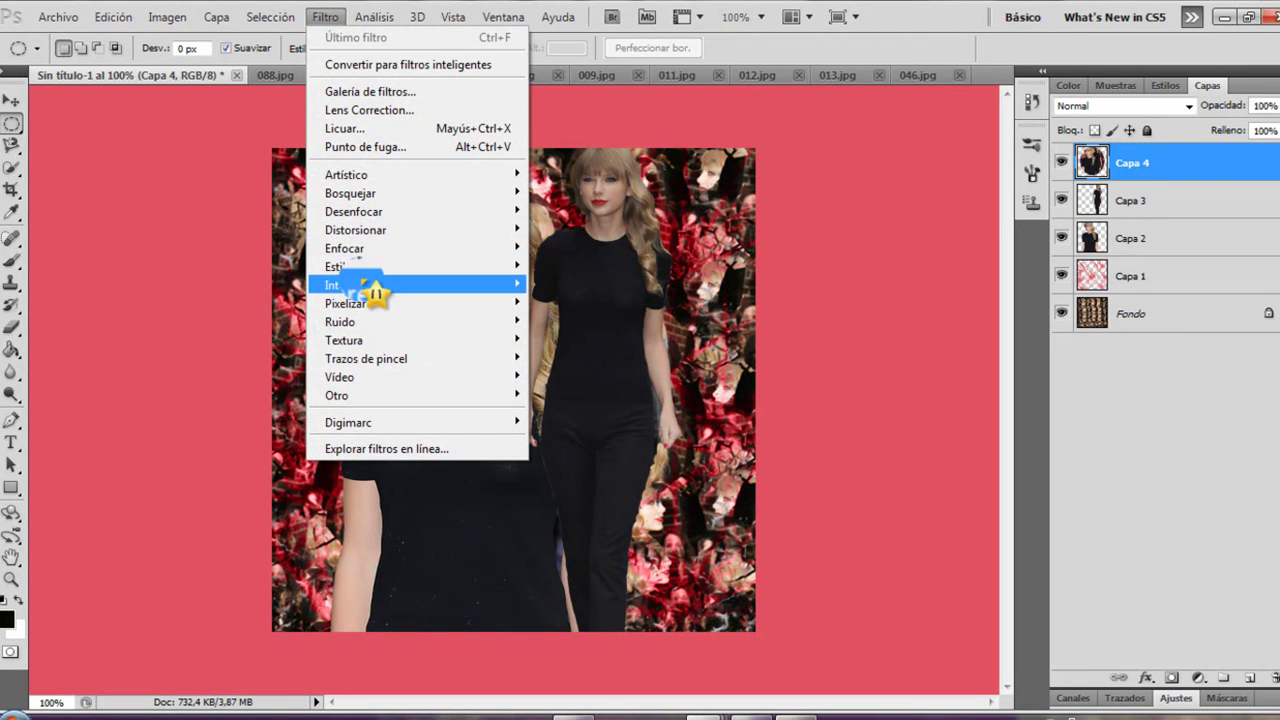
{"action": "mouse_move", "coordinate": [368, 300]}
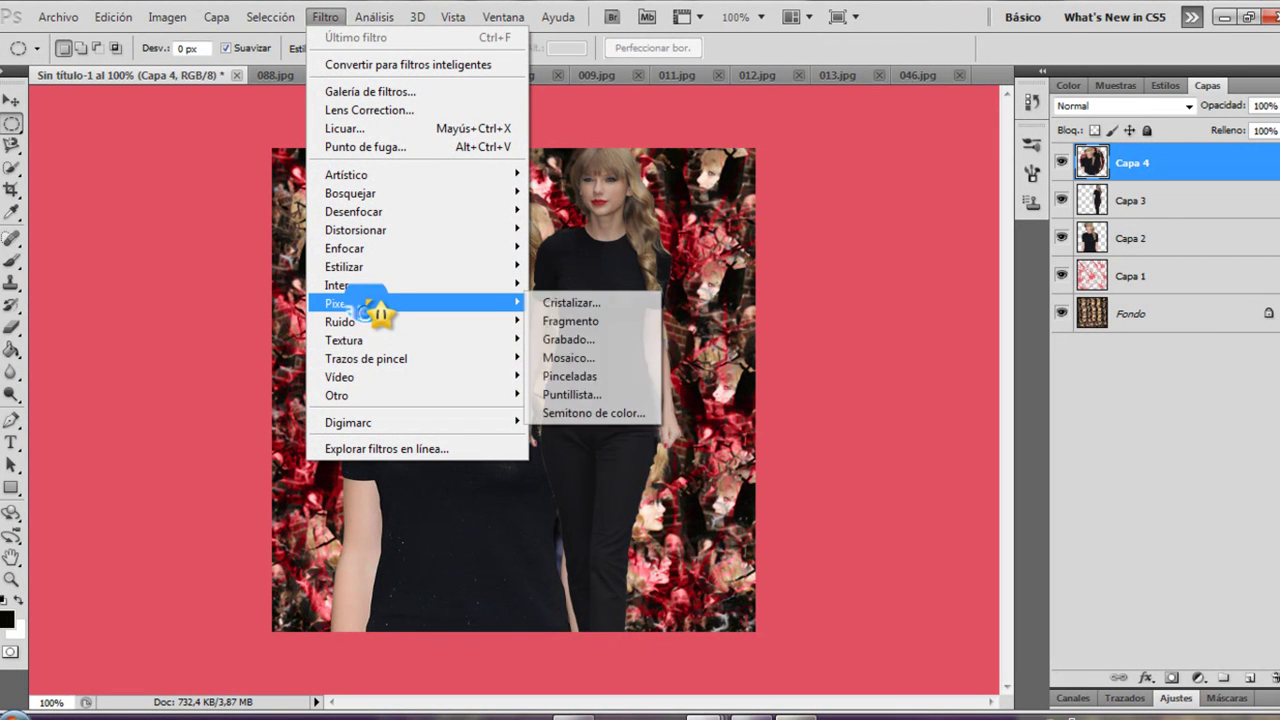
{"action": "left_click", "coordinate": [590, 358]}
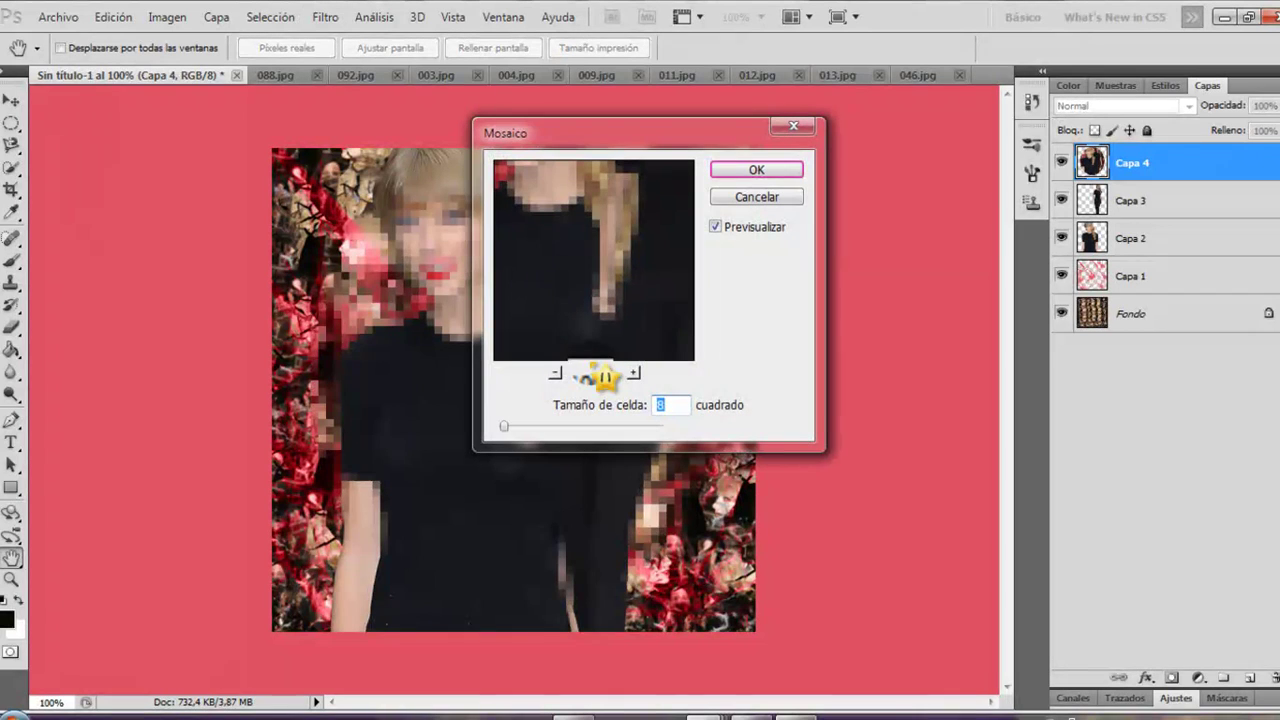
{"action": "type", "text": "2"}
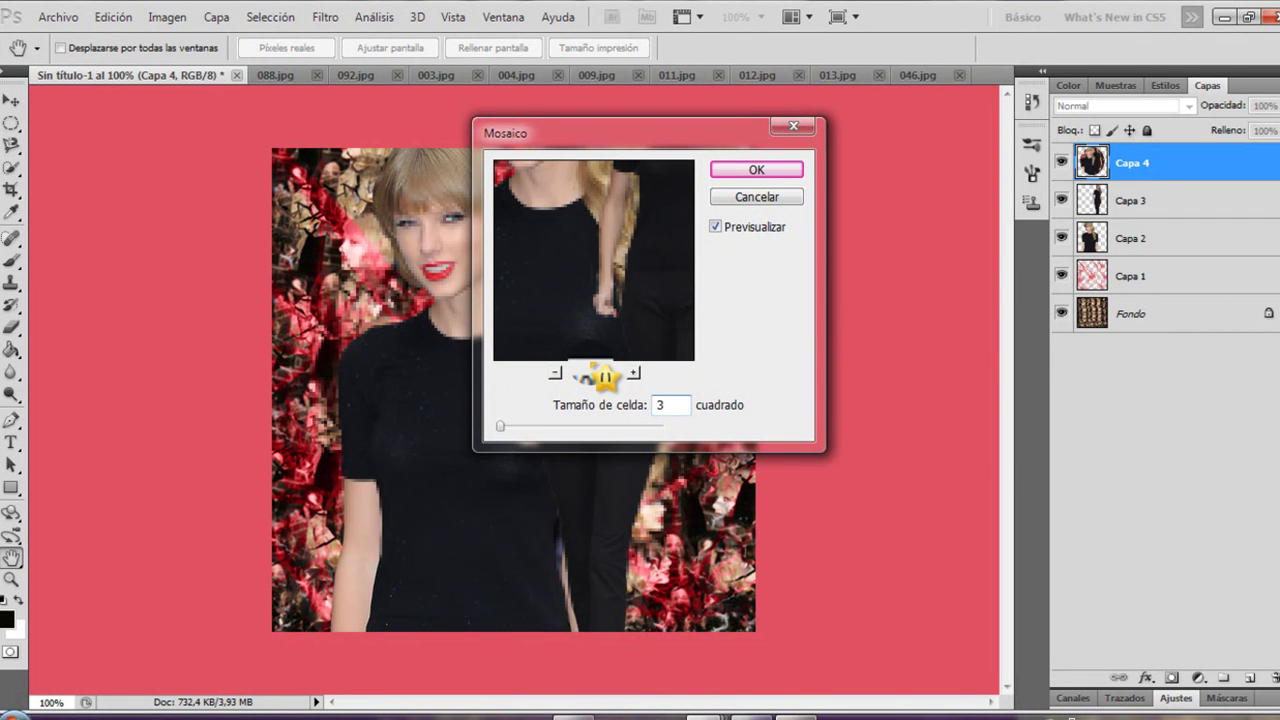
{"action": "key", "text": "Return"}
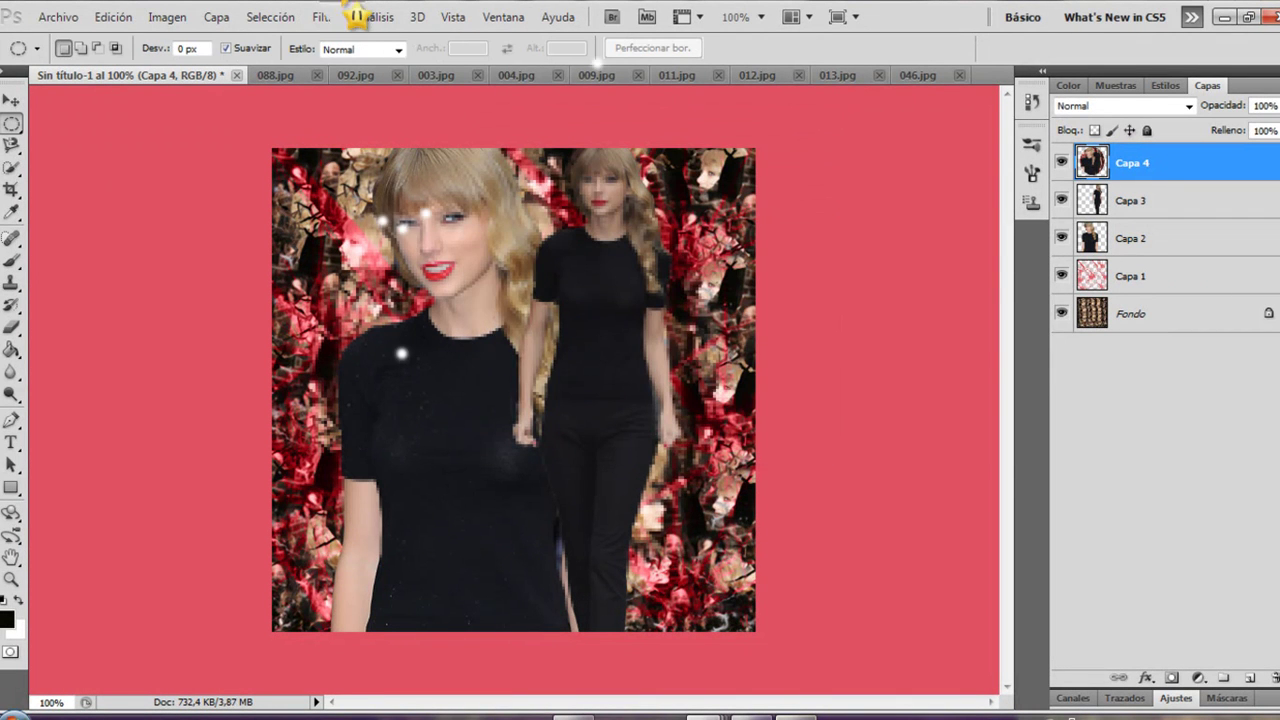
{"action": "left_click", "coordinate": [325, 17]}
{"action": "mouse_move", "coordinate": [386, 214]}
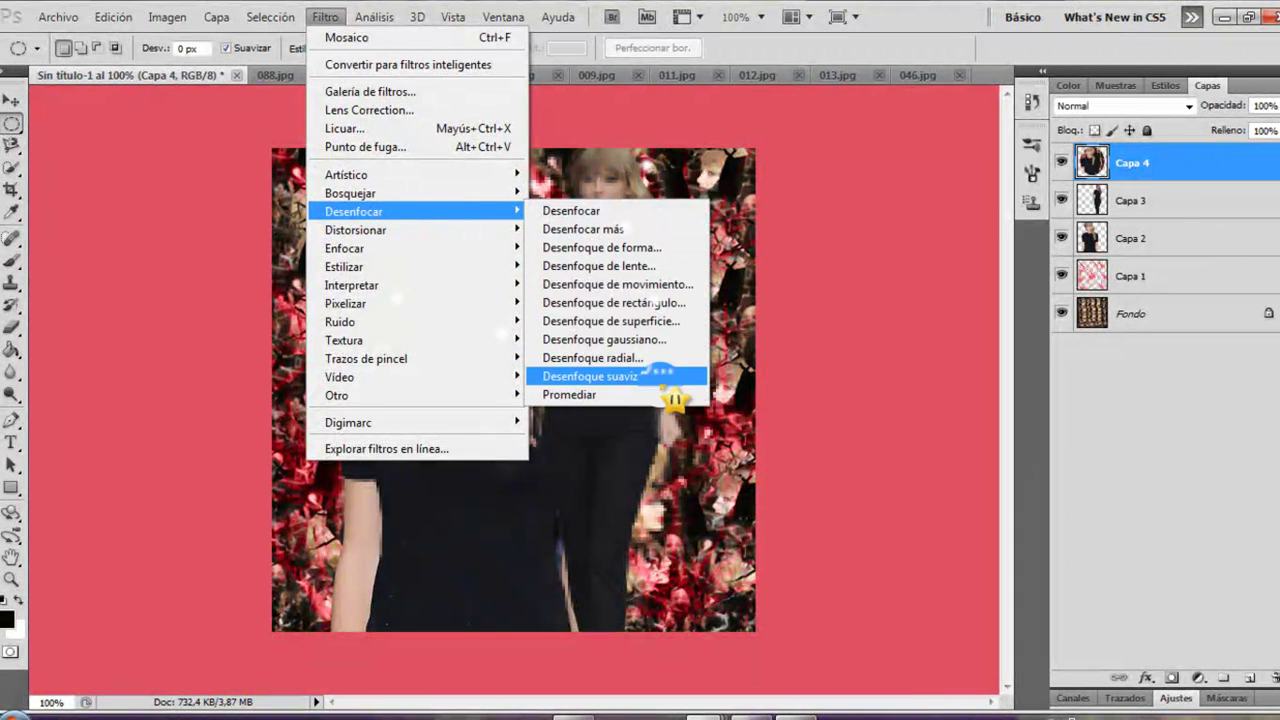
{"action": "left_click", "coordinate": [665, 285]}
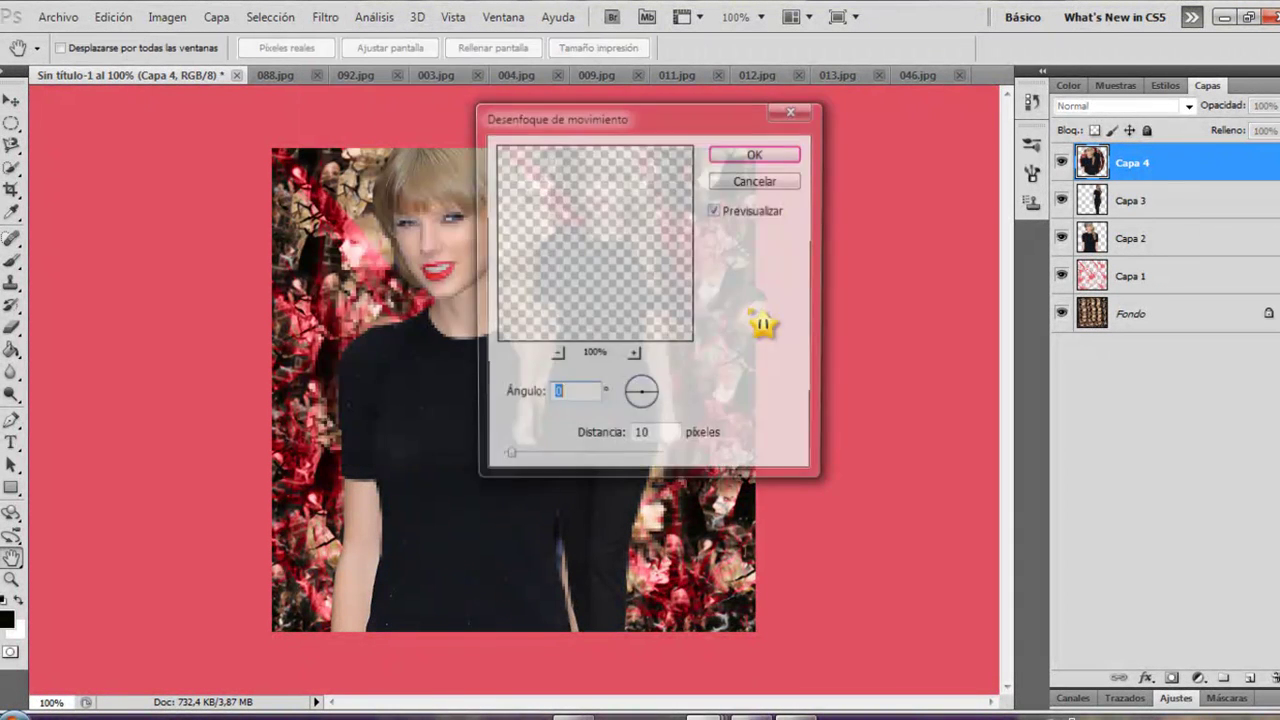
{"action": "left_click_drag", "start_coordinate": [614, 220], "coordinate": [620, 300]}
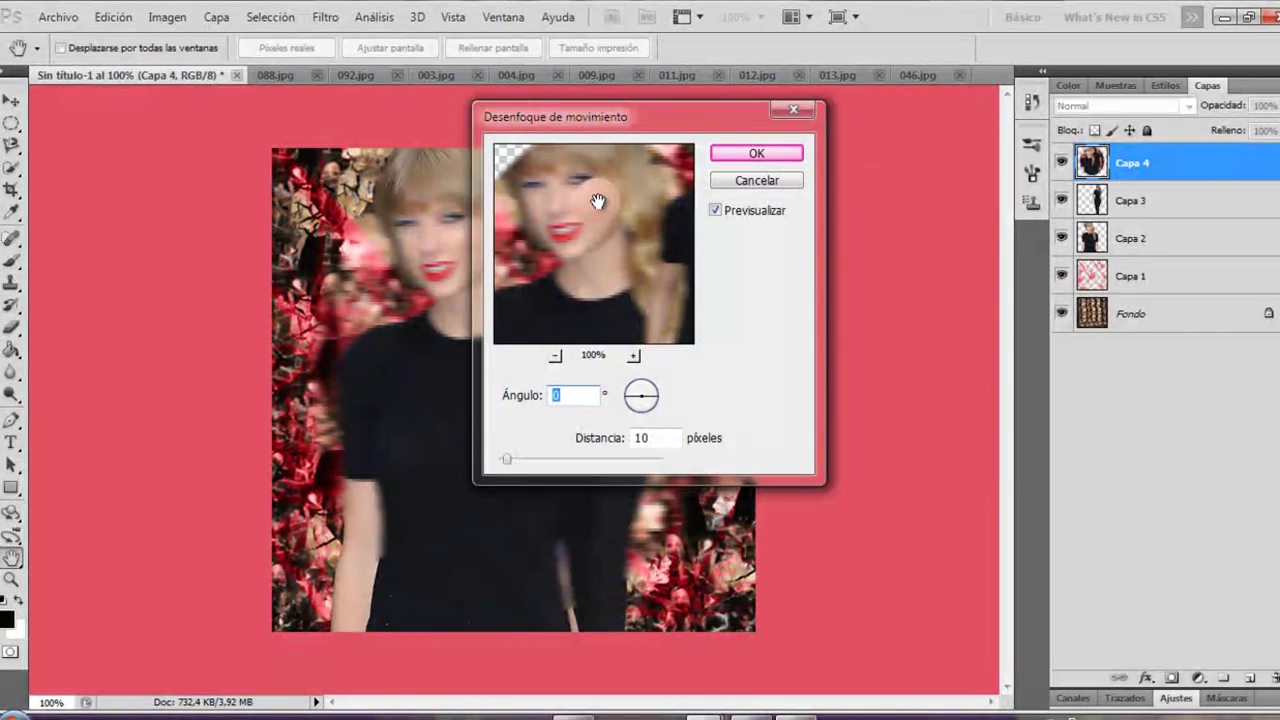
{"action": "left_click_drag", "start_coordinate": [593, 204], "coordinate": [589, 176]}
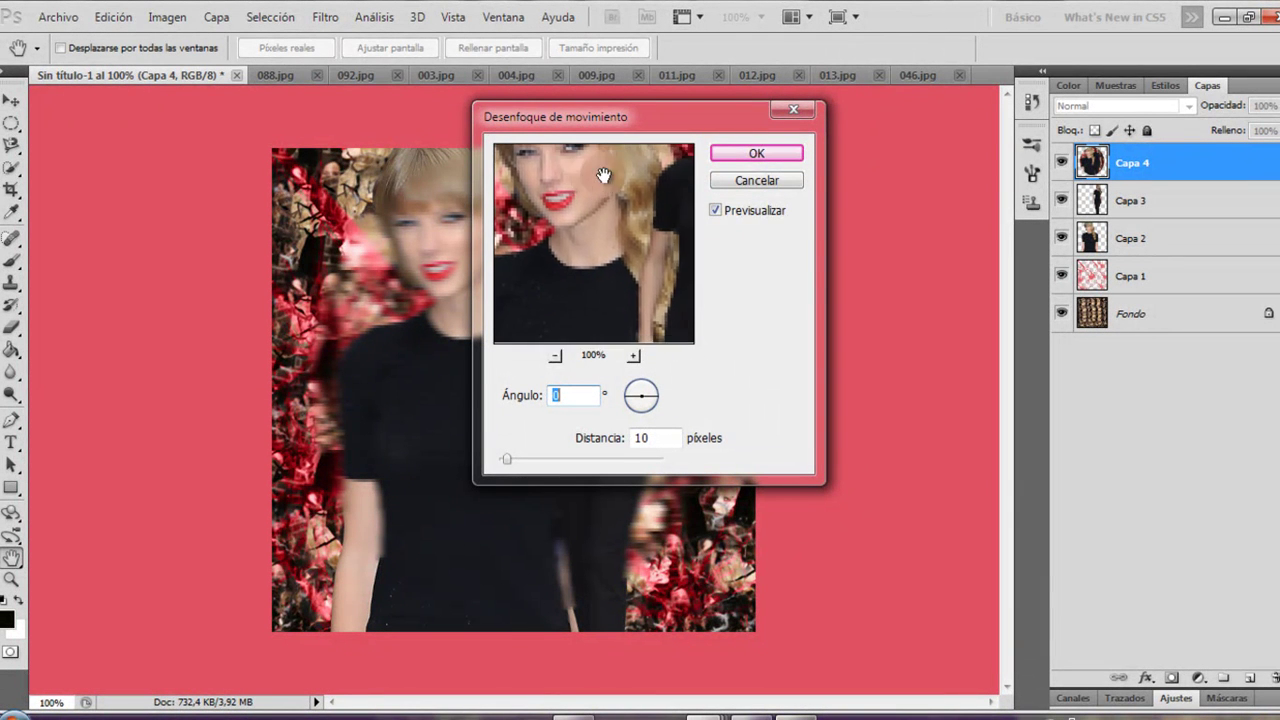
{"action": "left_click", "coordinate": [774, 181]}
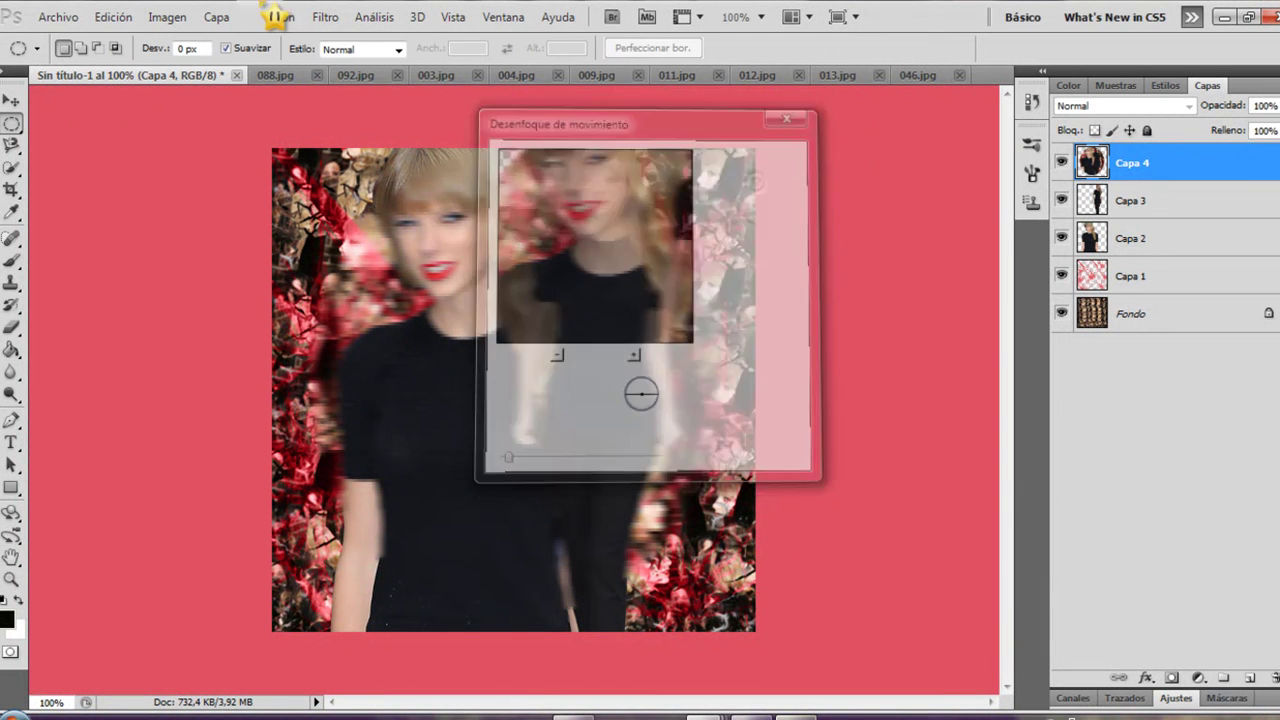
Step: Apply the Wind filter to the pixelated elliptical layer
{"action": "left_click", "coordinate": [325, 17]}
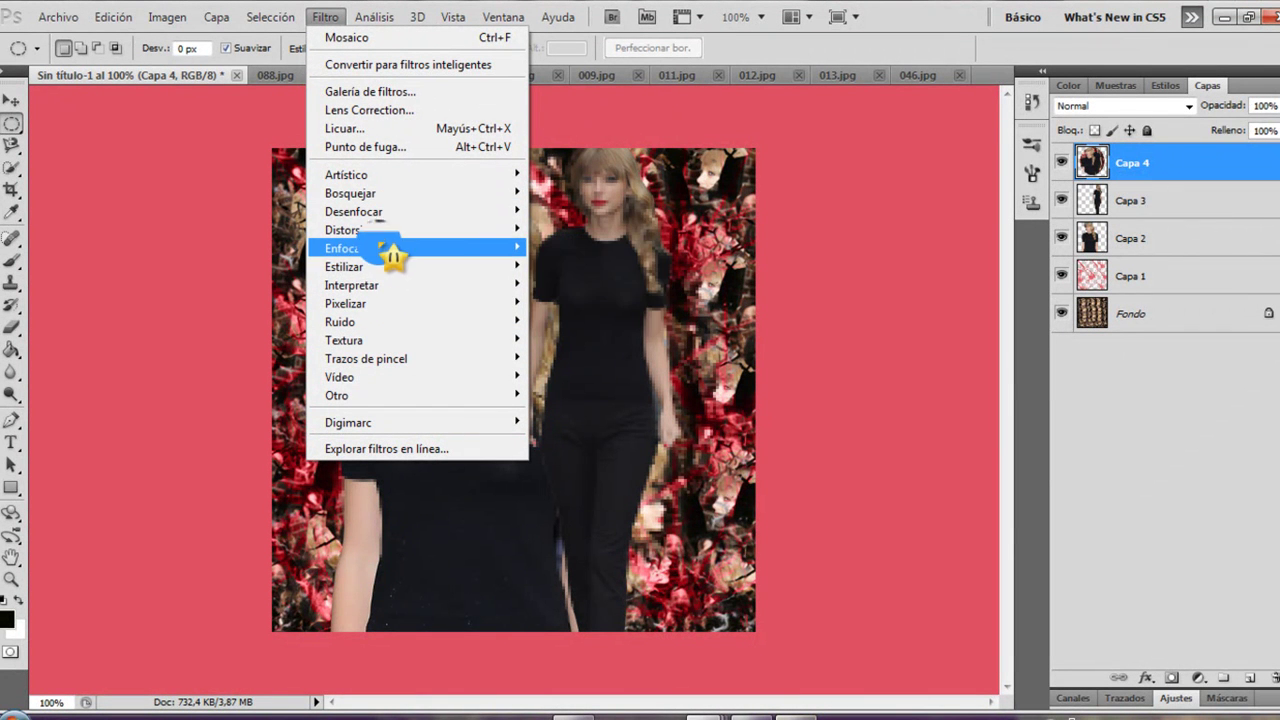
{"action": "mouse_move", "coordinate": [374, 272]}
{"action": "left_click", "coordinate": [615, 409]}
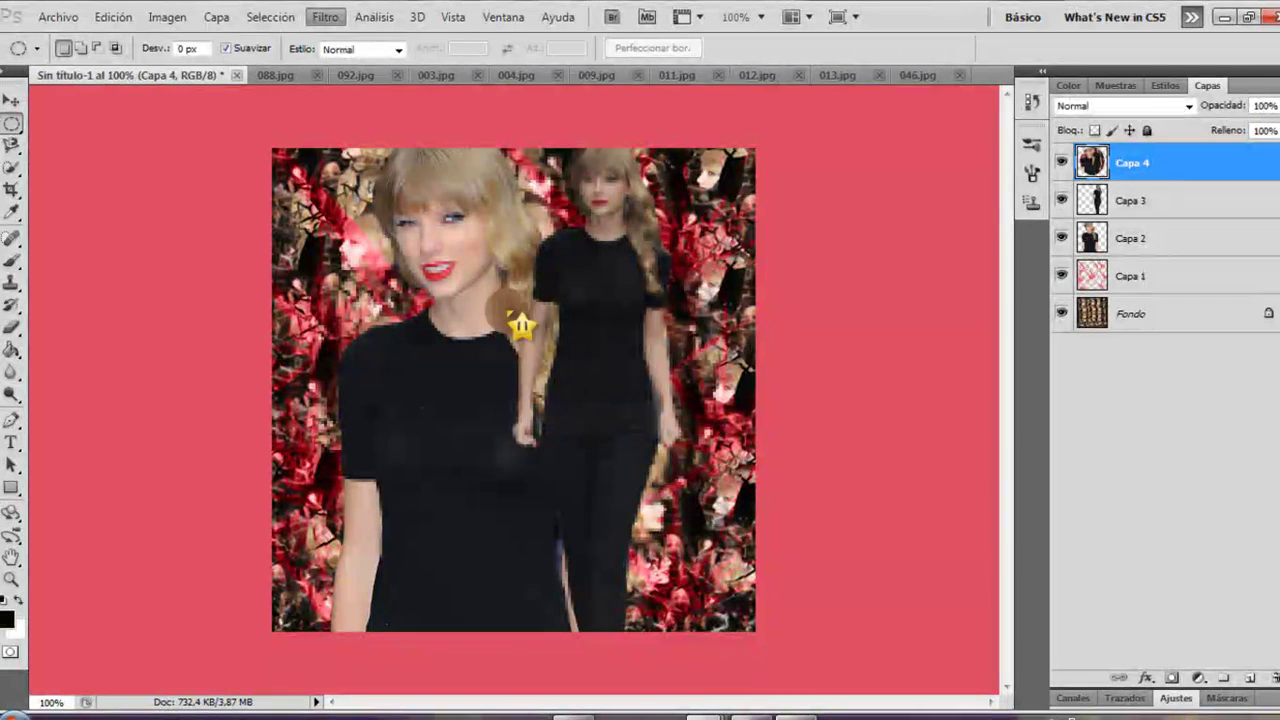
{"action": "left_click_drag", "start_coordinate": [568, 243], "coordinate": [568, 324]}
{"action": "left_click", "coordinate": [814, 163]}
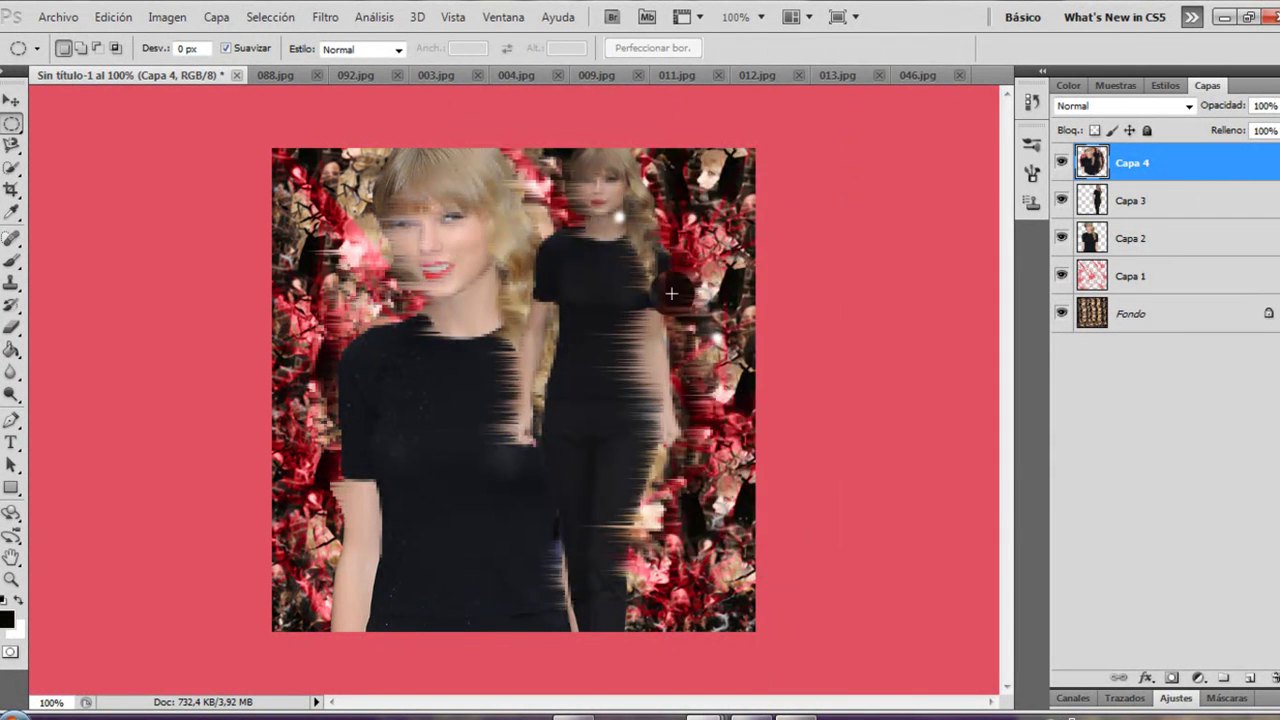
Step: Apply the Enfocar bordes filter to the elliptical layer
{"action": "left_click", "coordinate": [330, 17]}
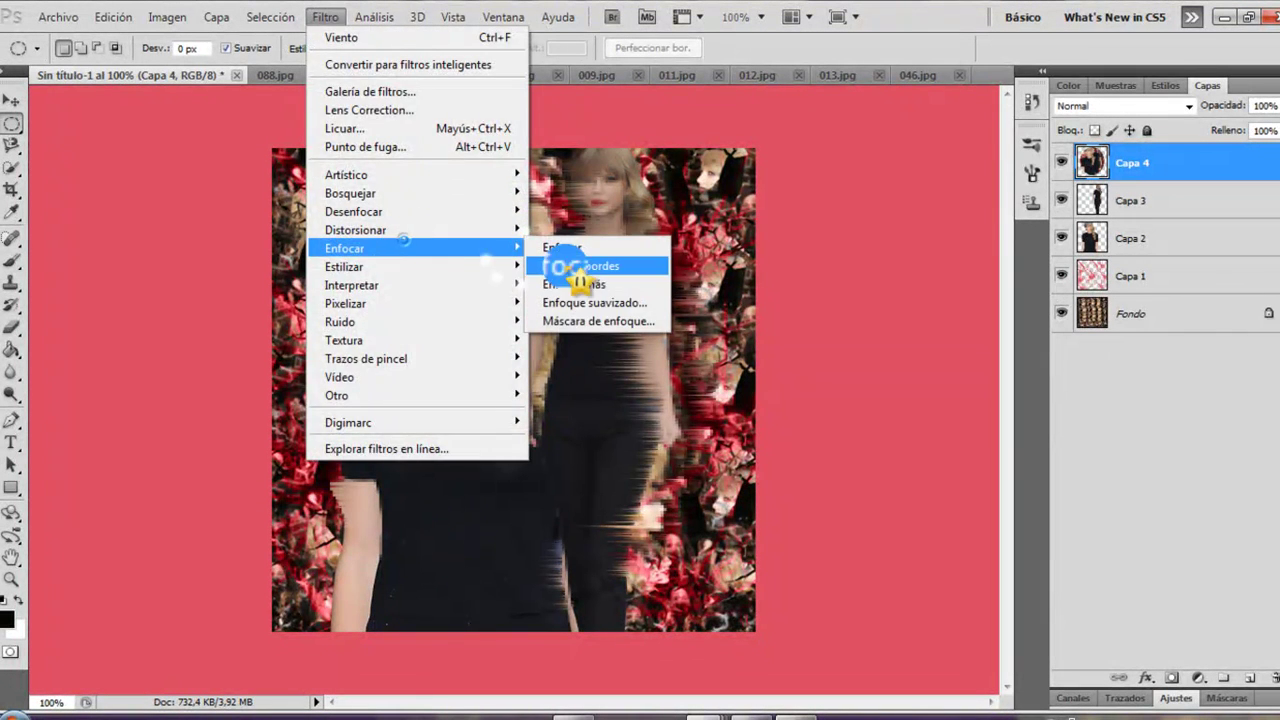
{"action": "left_click", "coordinate": [601, 272]}
Step: Scale the elliptical layer down proportionally to about half its size and place it in the canvas's lower-right corner
{"action": "key", "text": "ctrl+t"}
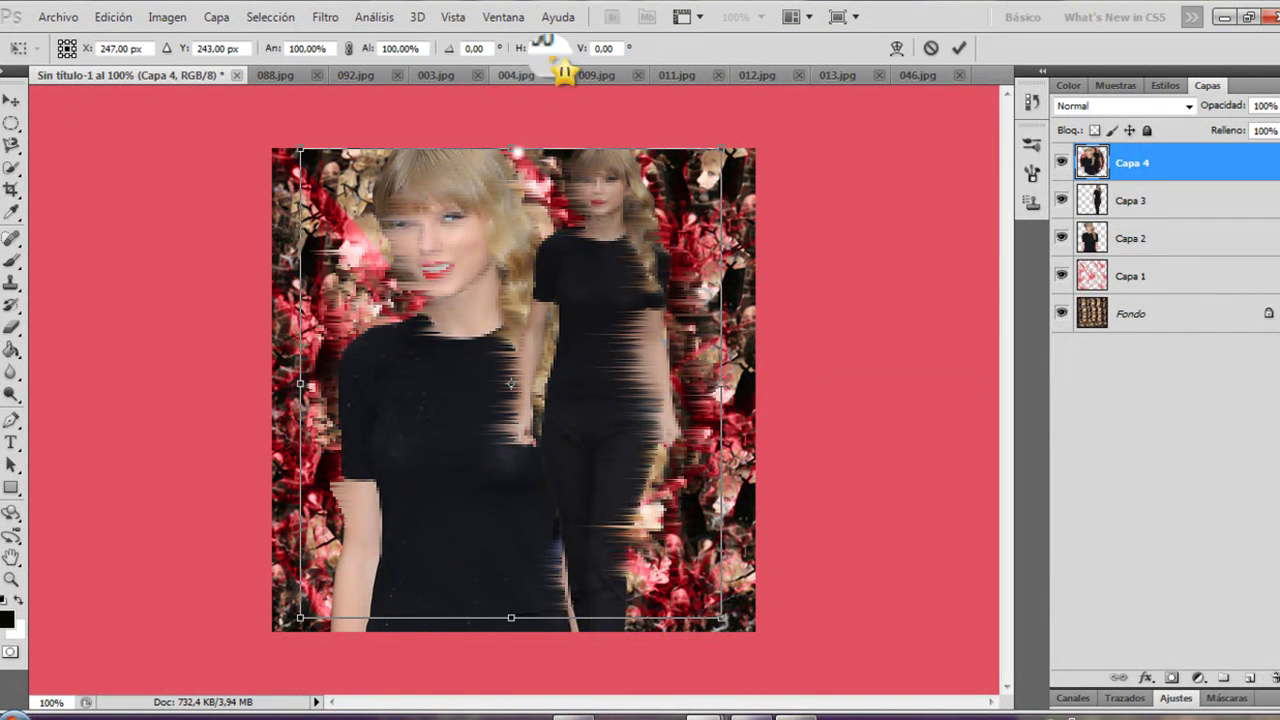
{"action": "left_click_drag", "start_coordinate": [365, 53], "coordinate": [318, 57]}
{"action": "left_click_drag", "start_coordinate": [537, 164], "coordinate": [492, 170]}
{"action": "left_click", "coordinate": [745, 385]}
{"action": "left_click_drag", "start_coordinate": [568, 354], "coordinate": [739, 526]}
{"action": "double_click", "coordinate": [641, 488]}
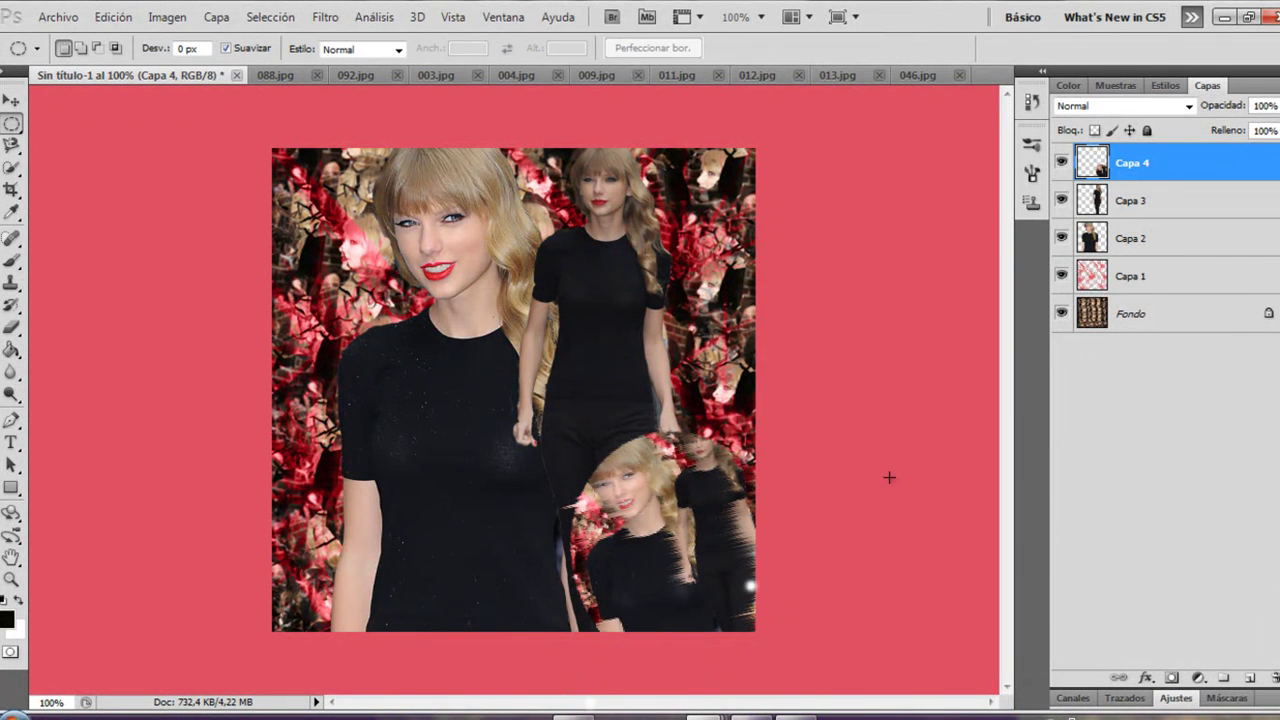
Step: Place the elliptical layer beneath both portrait layers, then scale it to 88% and shift it toward the canvas's right edge
{"action": "left_click_drag", "start_coordinate": [1186, 165], "coordinate": [1145, 257]}
{"action": "key", "text": "ctrl+t"}
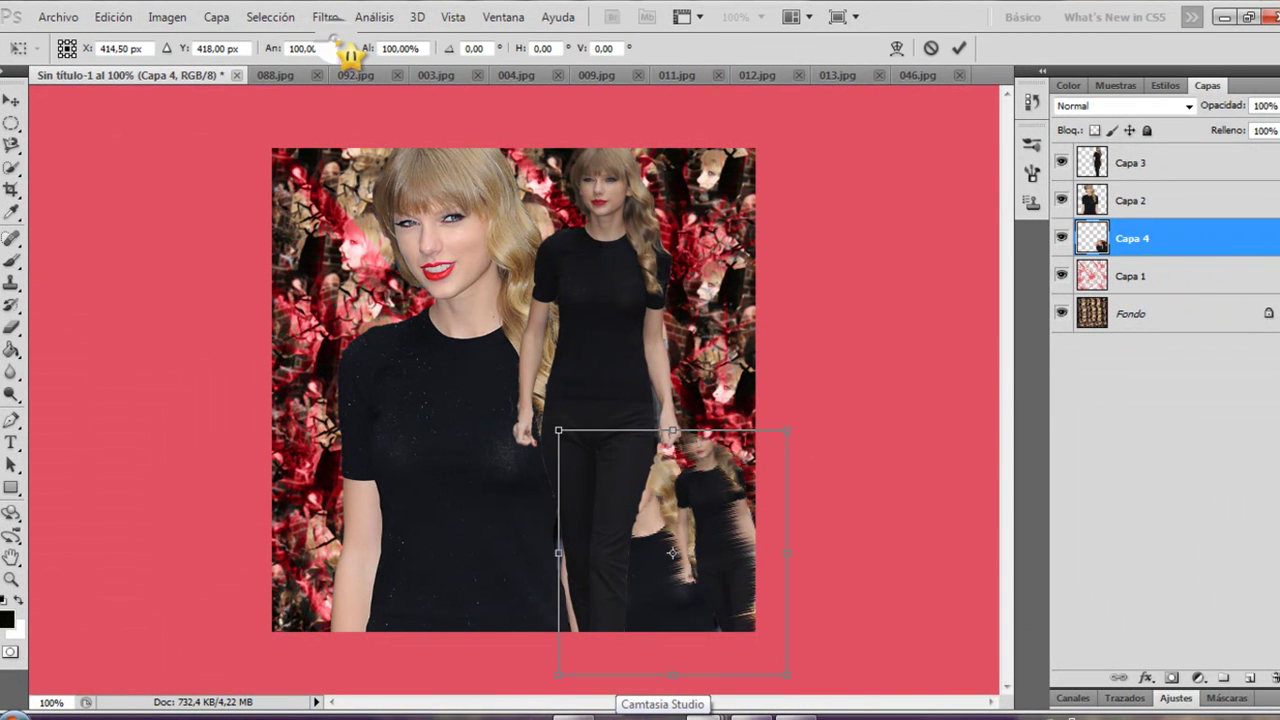
{"action": "left_click_drag", "start_coordinate": [365, 57], "coordinate": [352, 56]}
{"action": "left_click_drag", "start_coordinate": [653, 472], "coordinate": [673, 470]}
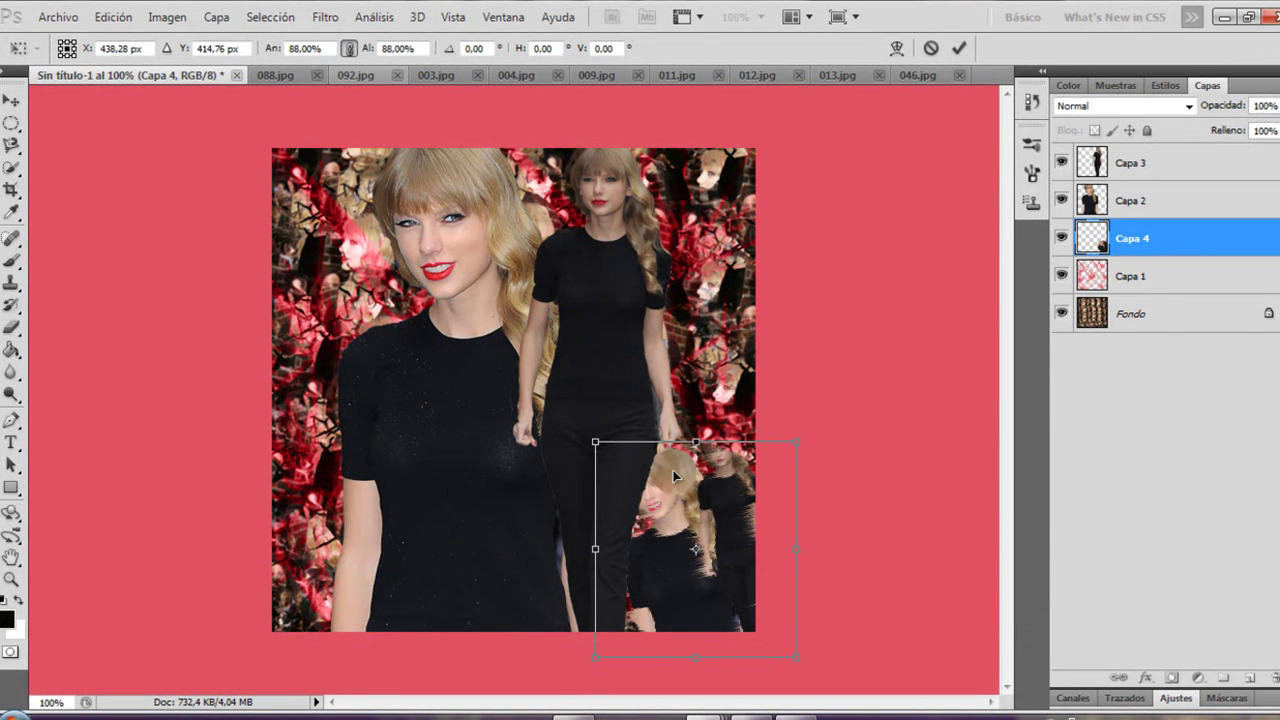
{"action": "key", "text": "Return"}
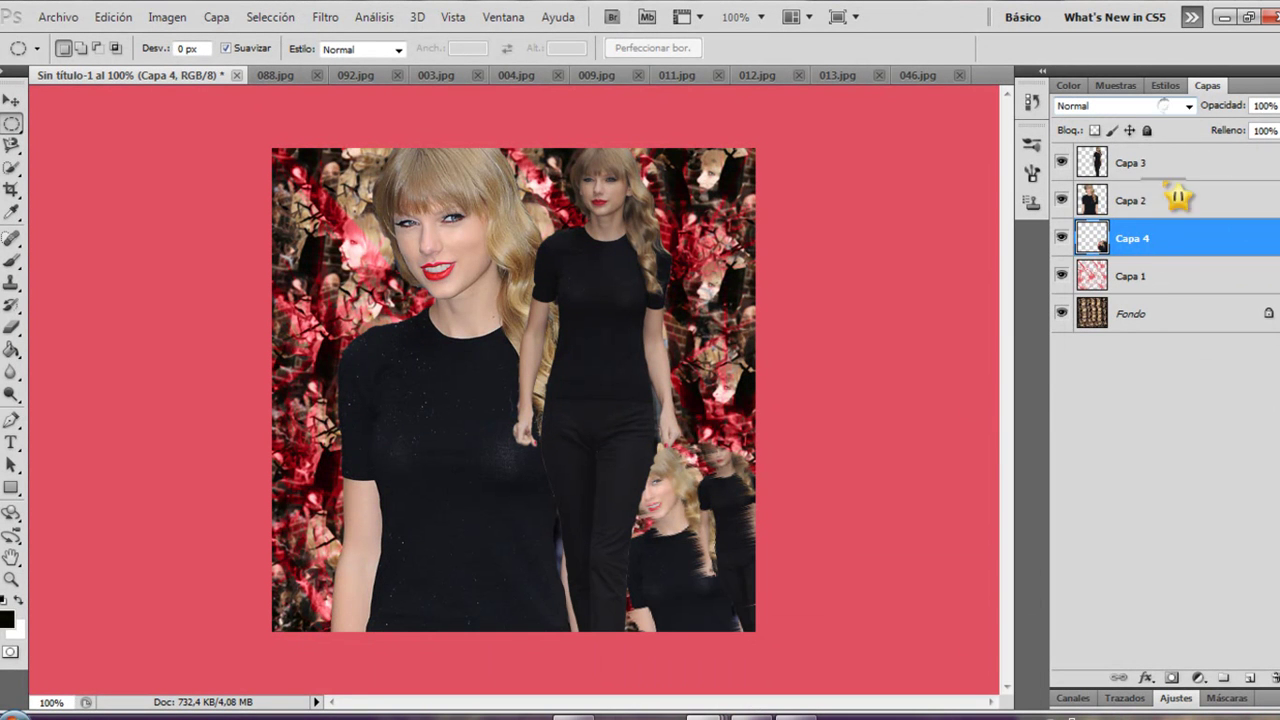
Step: Try the Trama and Aclarar blend modes on the small elliptical layer
{"action": "left_click", "coordinate": [1160, 105]}
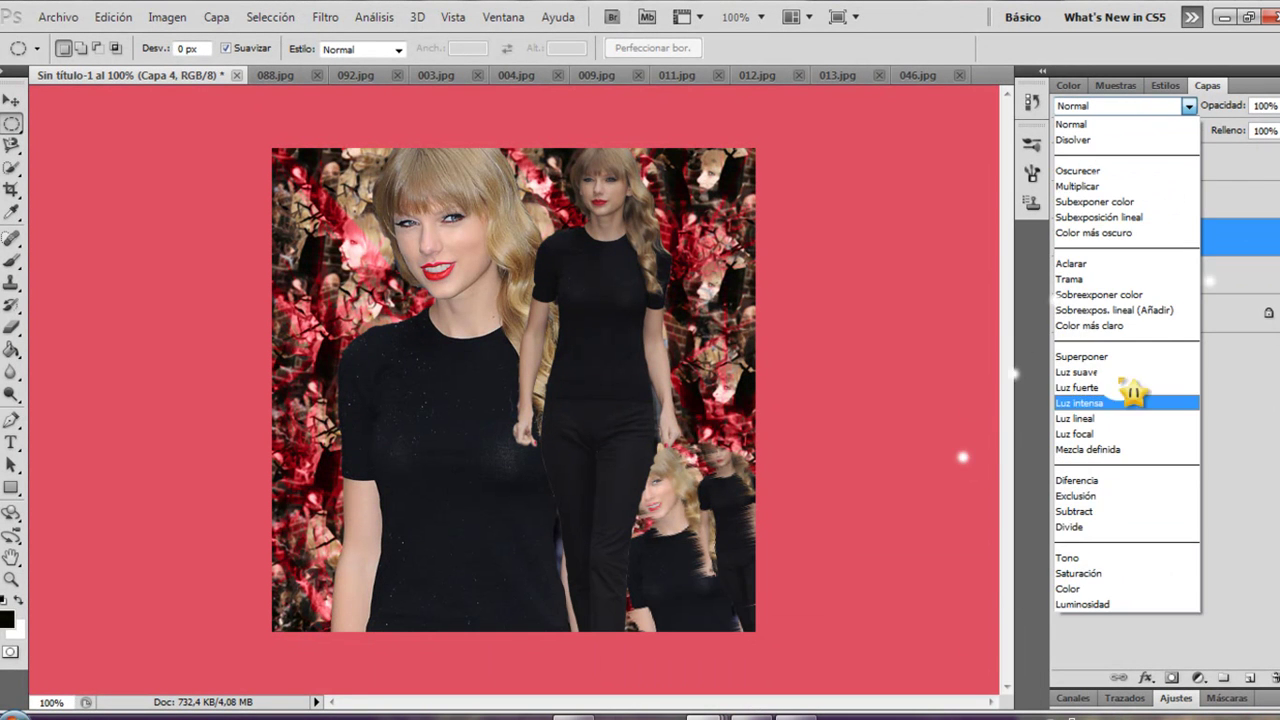
{"action": "left_click", "coordinate": [1140, 264]}
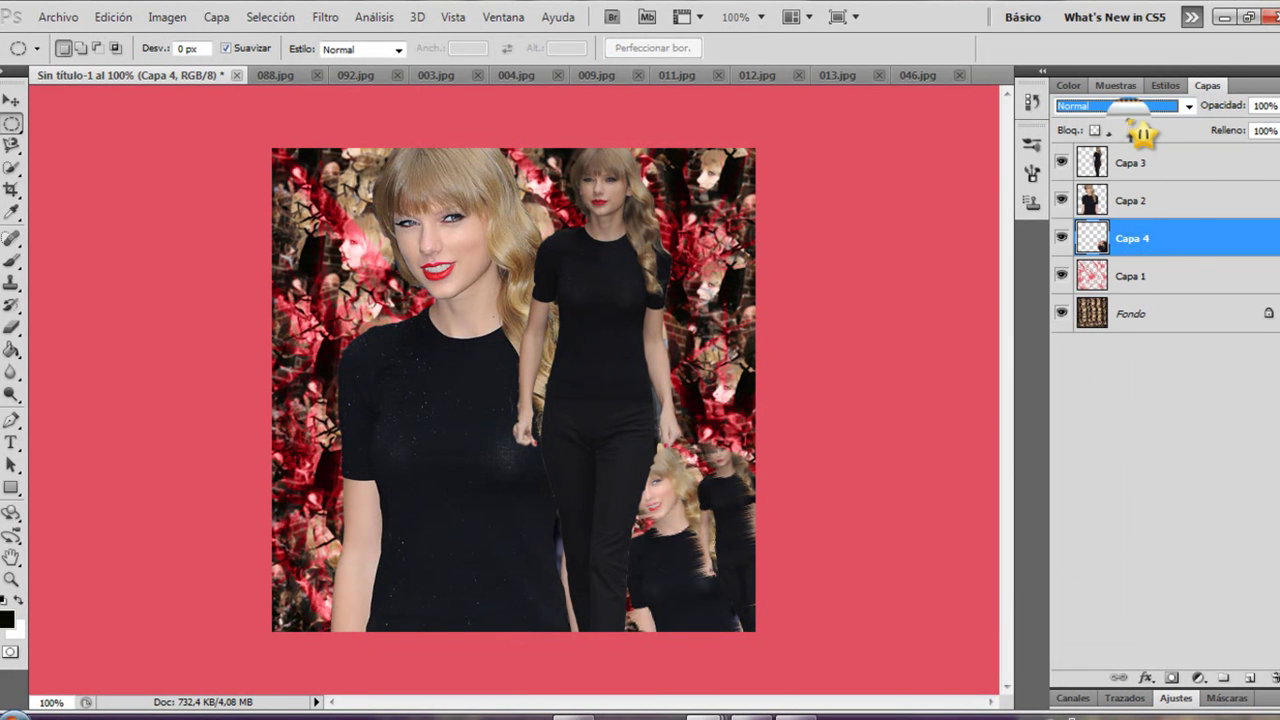
{"action": "left_click", "coordinate": [1135, 106]}
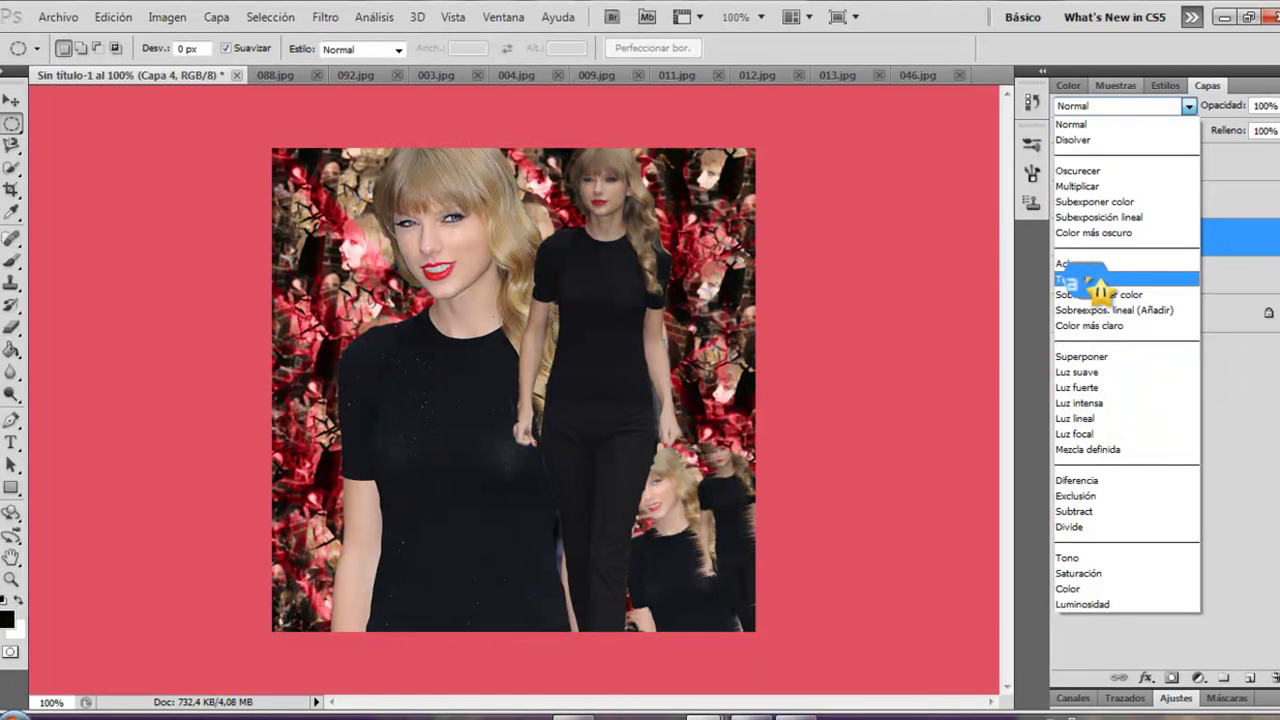
{"action": "left_click", "coordinate": [1090, 274]}
{"action": "left_click", "coordinate": [1115, 106]}
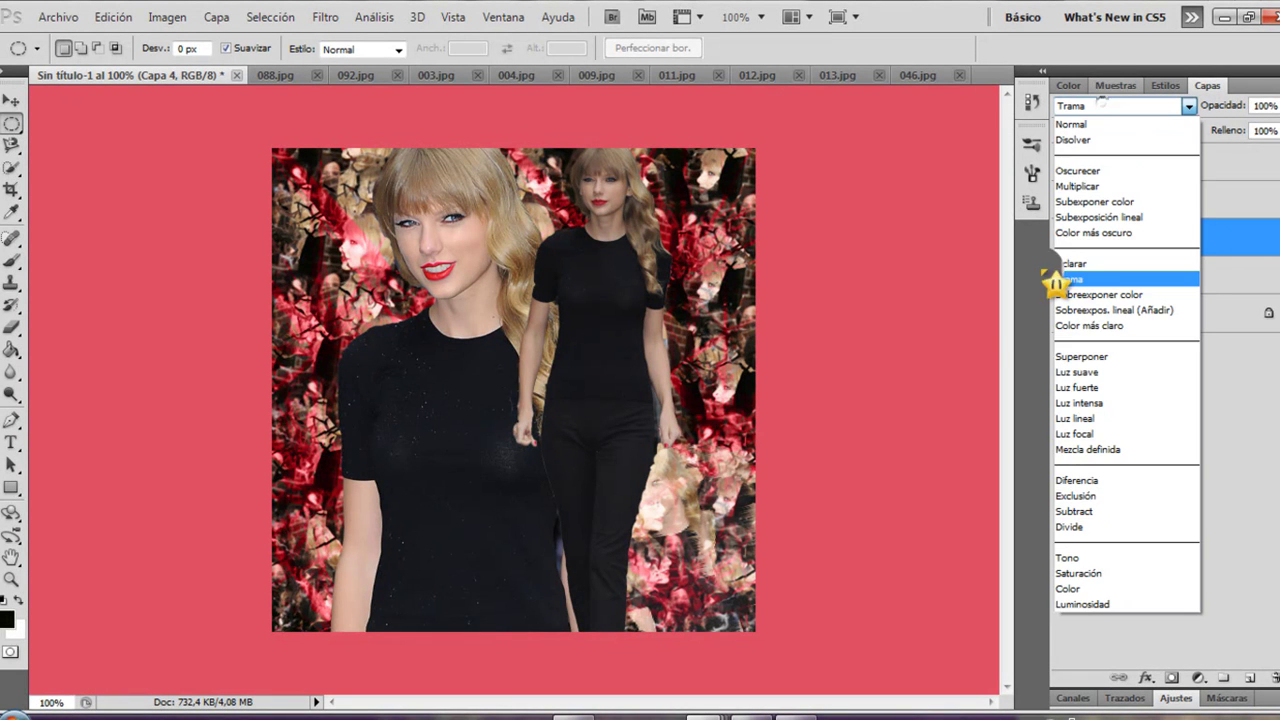
{"action": "left_click", "coordinate": [1100, 262]}
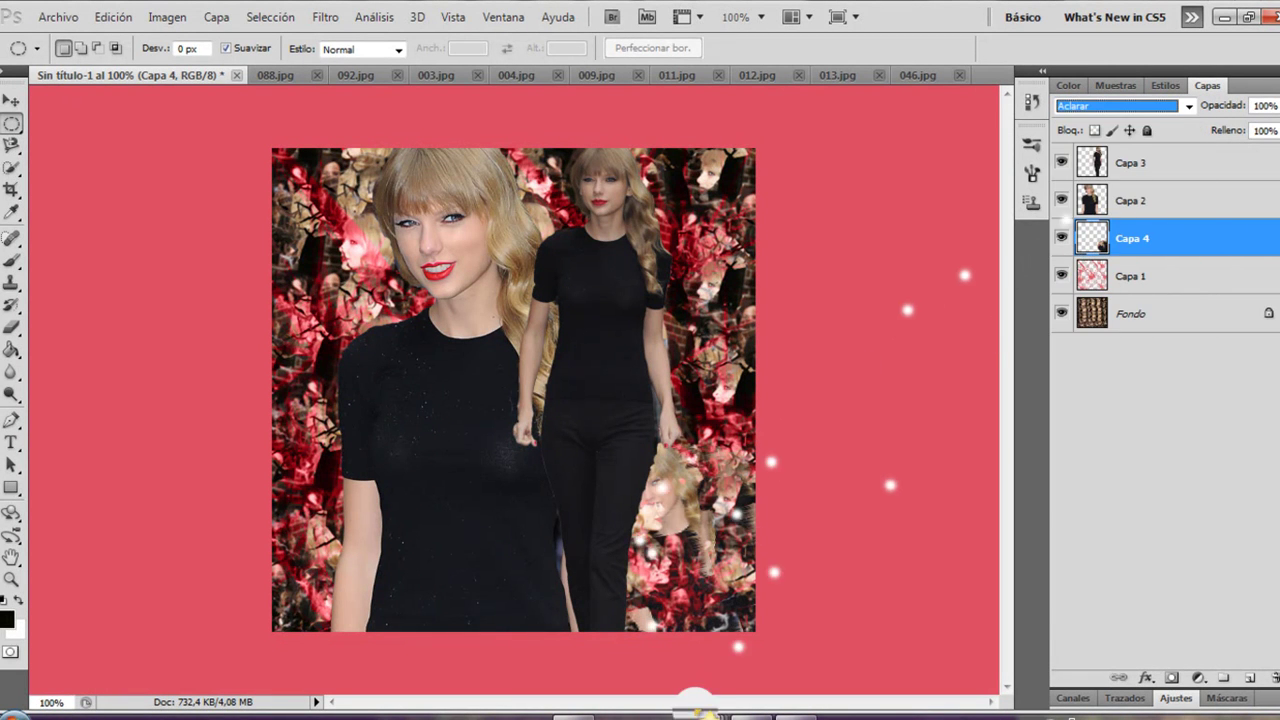
Step: Switch to +BeautifulPeople.psd and show the layers Capa 8 copia, Capa 2 copia and Capa 1 copia to examine the reference composition
{"action": "left_click", "coordinate": [706, 713]}
{"action": "left_click", "coordinate": [905, 686]}
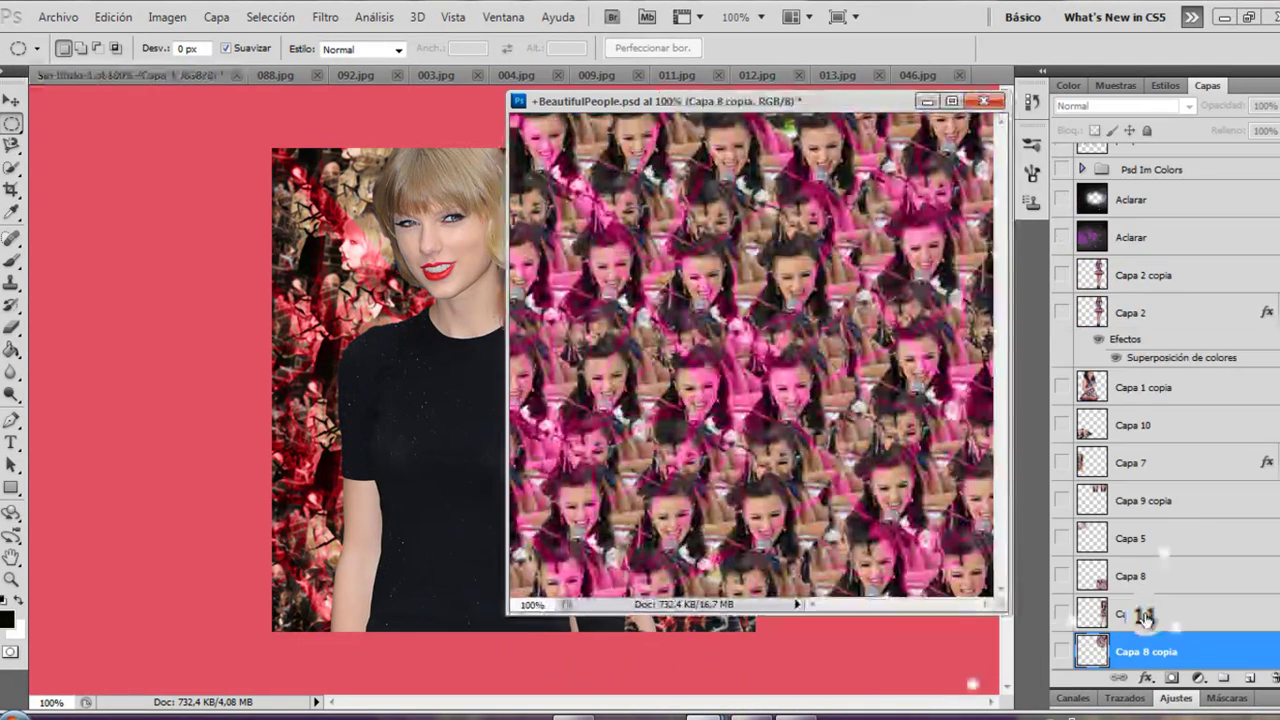
{"action": "left_click_drag", "start_coordinate": [1068, 662], "coordinate": [1072, 688]}
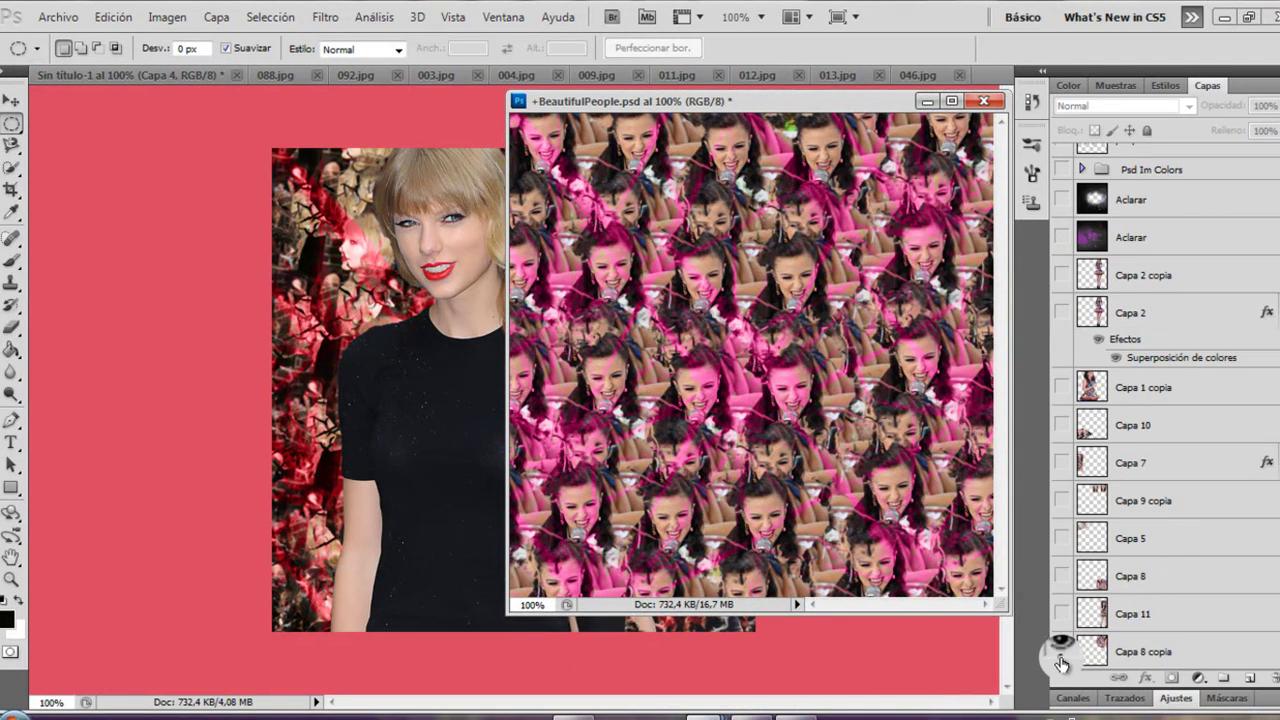
{"action": "left_click", "coordinate": [1061, 652]}
{"action": "scroll", "coordinate": [1160, 400], "scroll_direction": "up", "scroll_amount": 2}
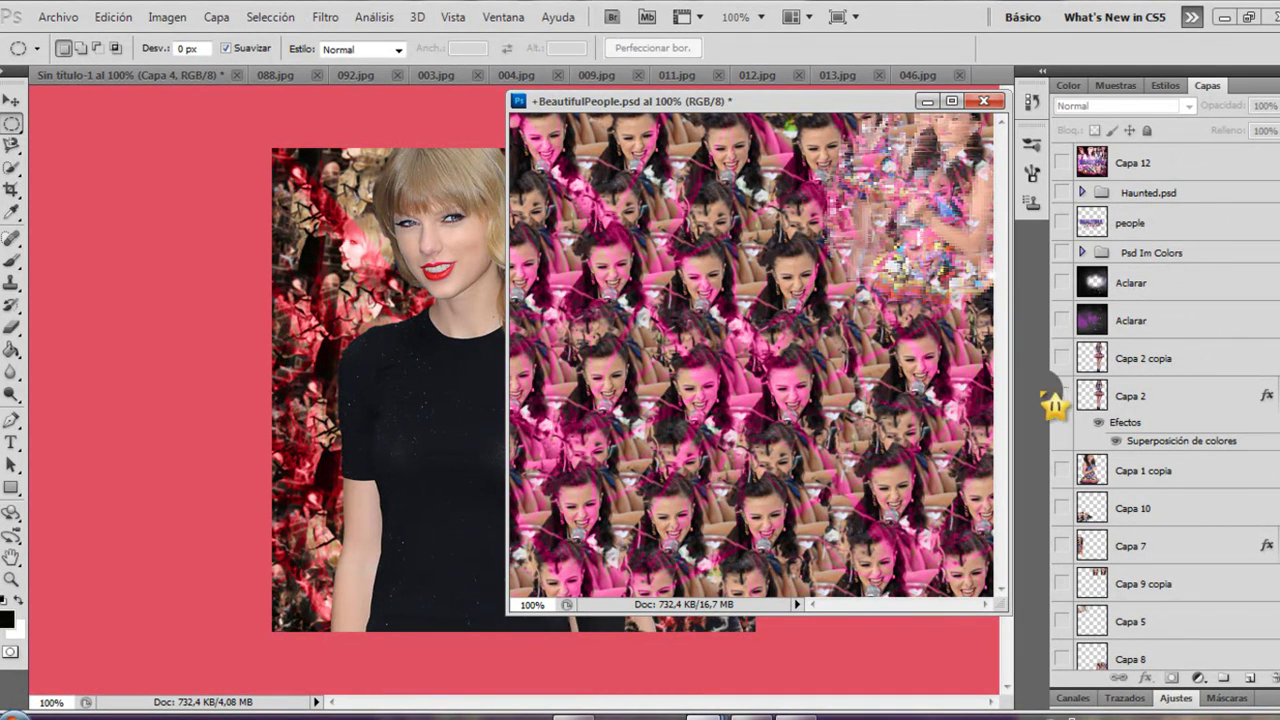
{"action": "left_click", "coordinate": [1061, 357]}
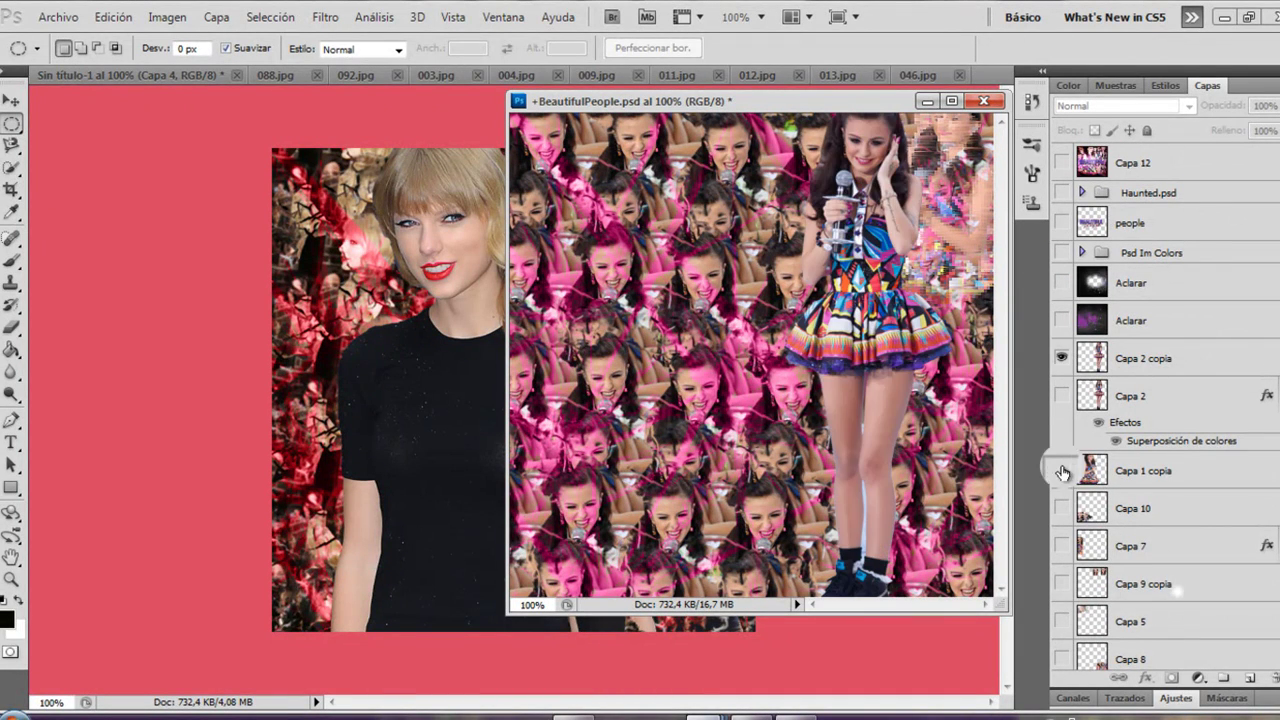
{"action": "left_click", "coordinate": [1062, 470]}
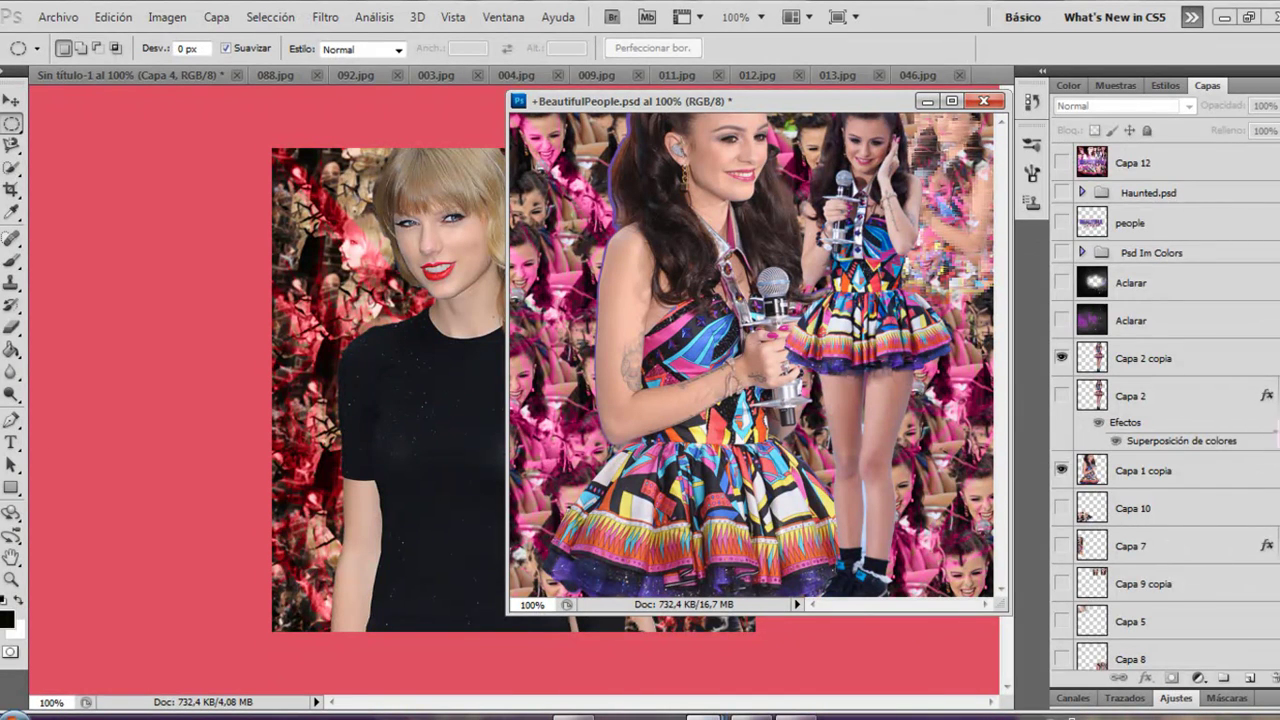
Step: Examine the settings of Capa 8 copia and Capa 8 in the reference file, showing Capa 8, then minimise the file
{"action": "scroll", "coordinate": [1160, 400], "scroll_direction": "down", "scroll_amount": 6}
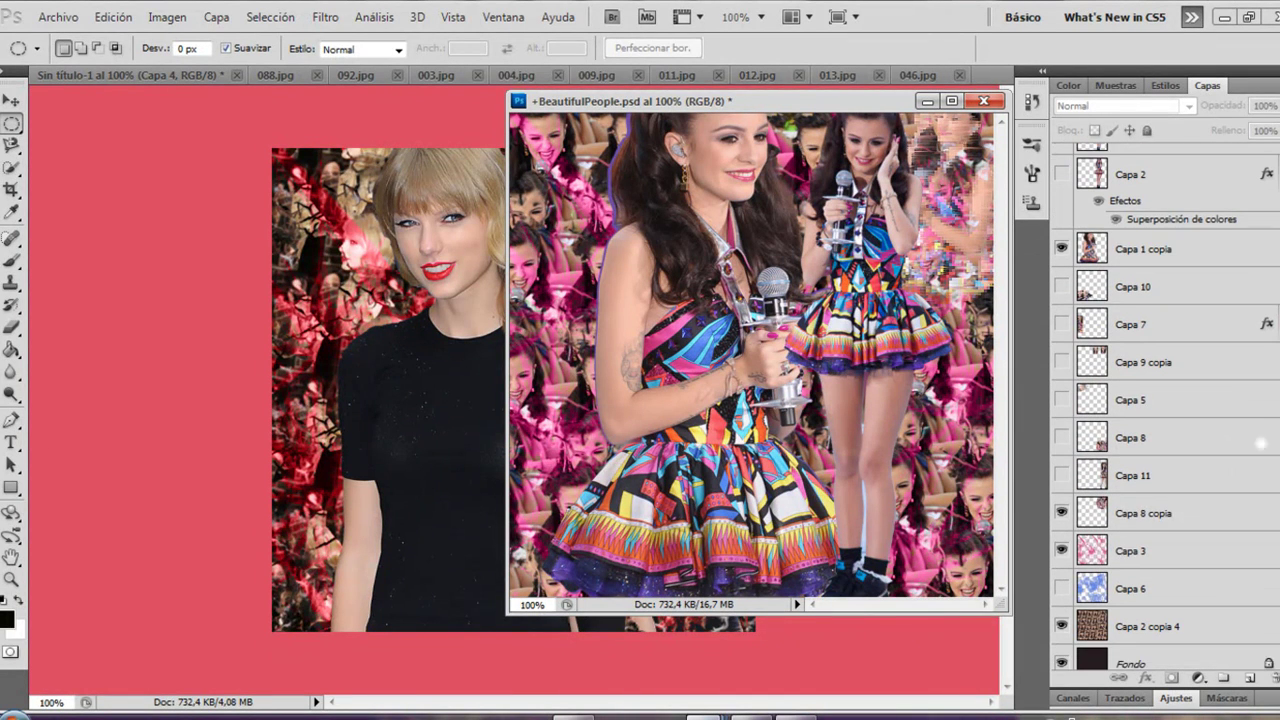
{"action": "left_click", "coordinate": [1118, 512]}
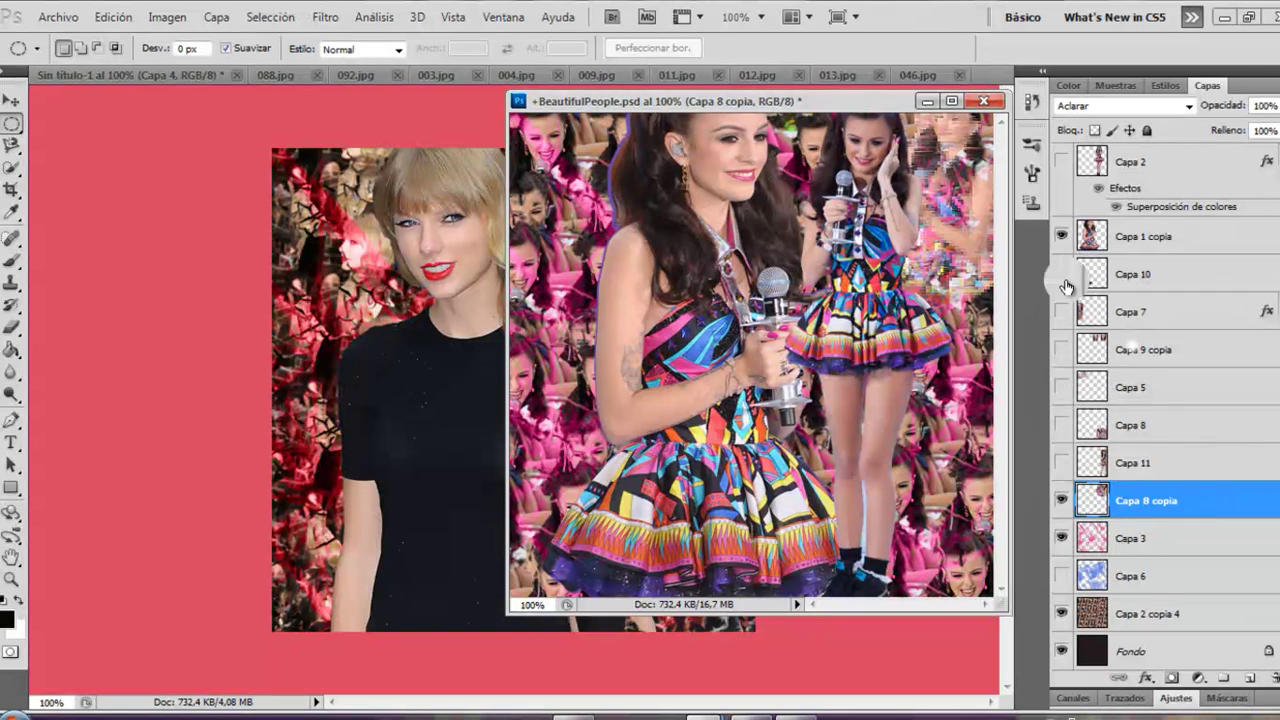
{"action": "left_click", "coordinate": [1062, 425]}
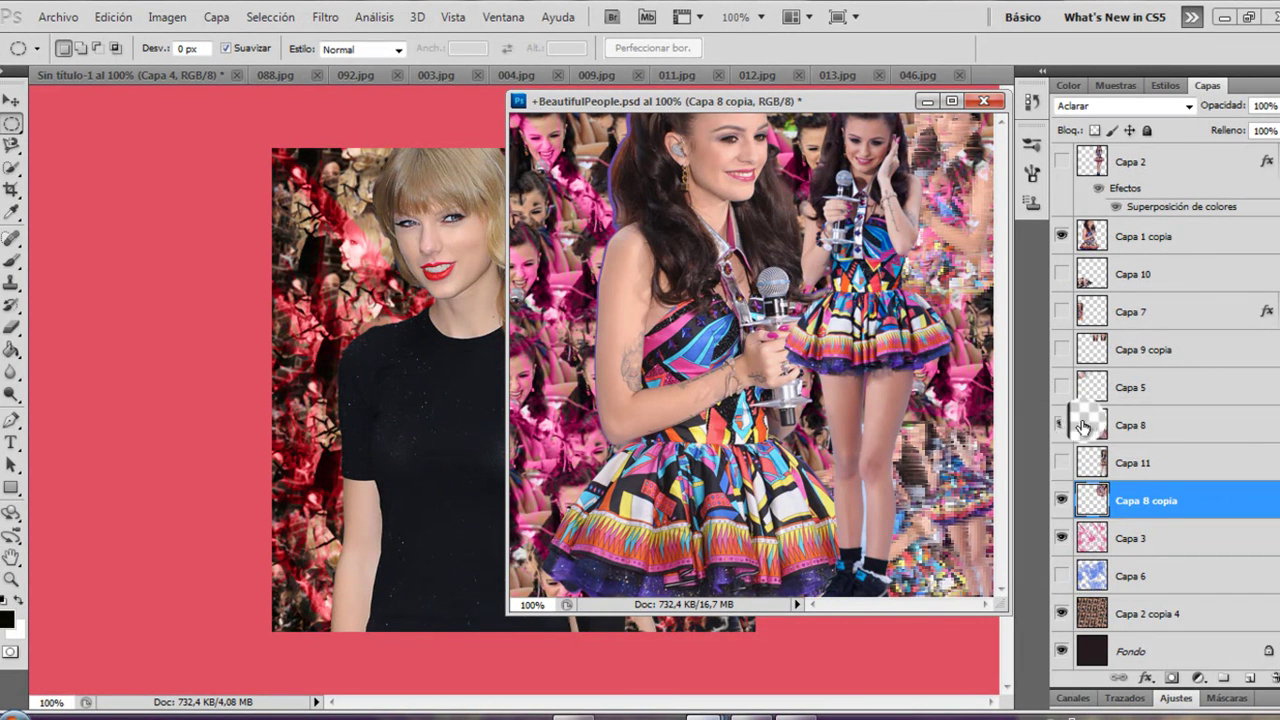
{"action": "left_click", "coordinate": [1095, 428]}
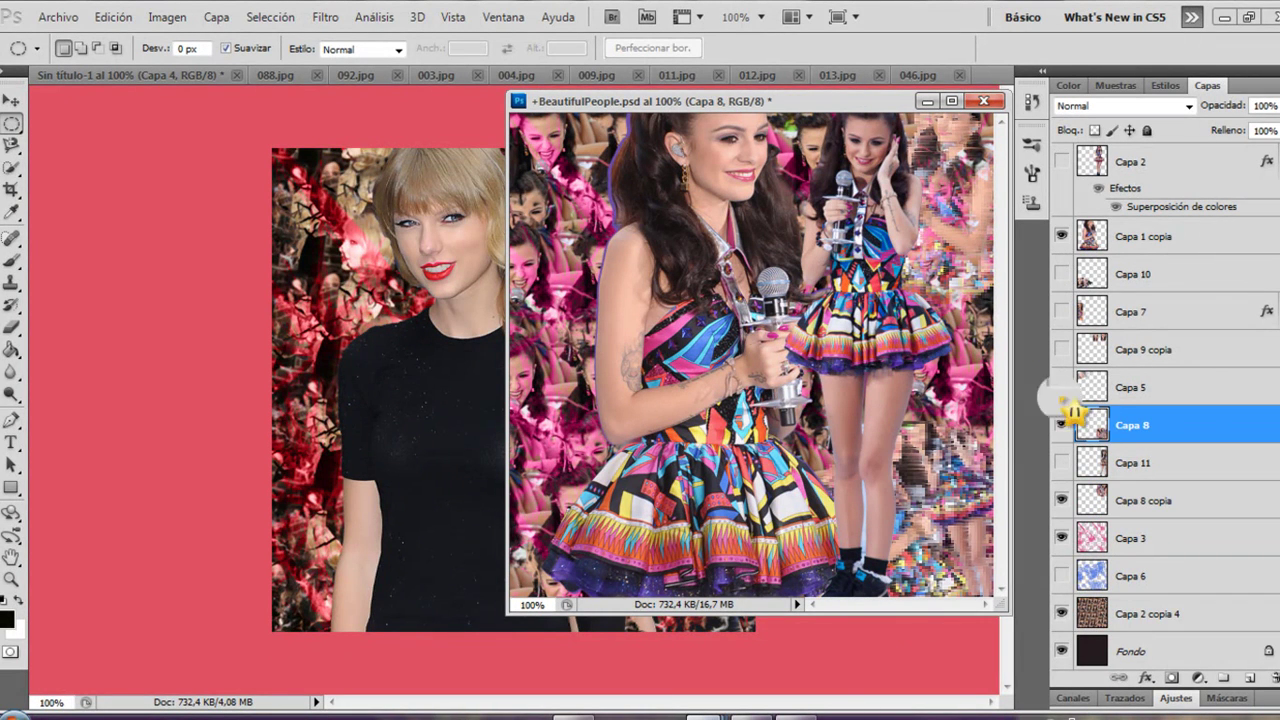
{"action": "left_click", "coordinate": [927, 101]}
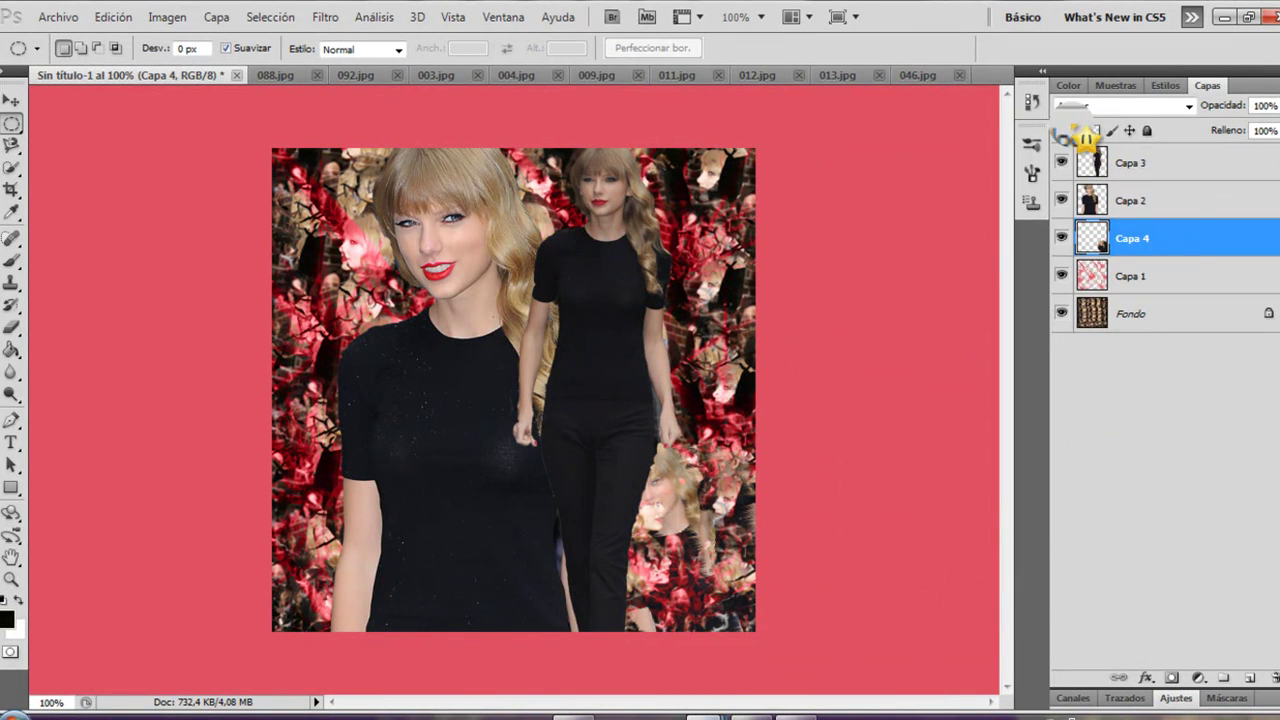
Step: Restore the small elliptical layer's blend mode to Normal
{"action": "left_click", "coordinate": [1072, 107]}
{"action": "left_click", "coordinate": [1064, 123]}
{"action": "left_click", "coordinate": [1062, 158]}
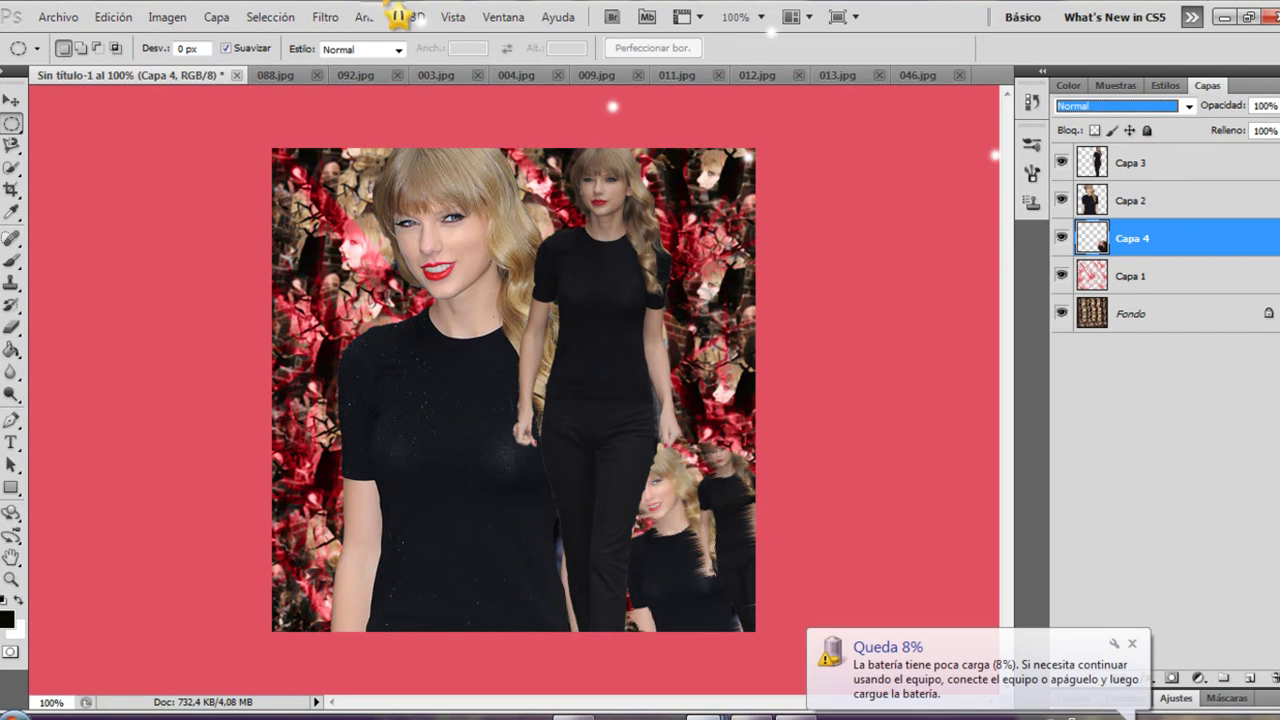
Step: Apply the Mosaico filter to the small elliptical layer
{"action": "left_click", "coordinate": [325, 17]}
{"action": "mouse_move", "coordinate": [428, 321]}
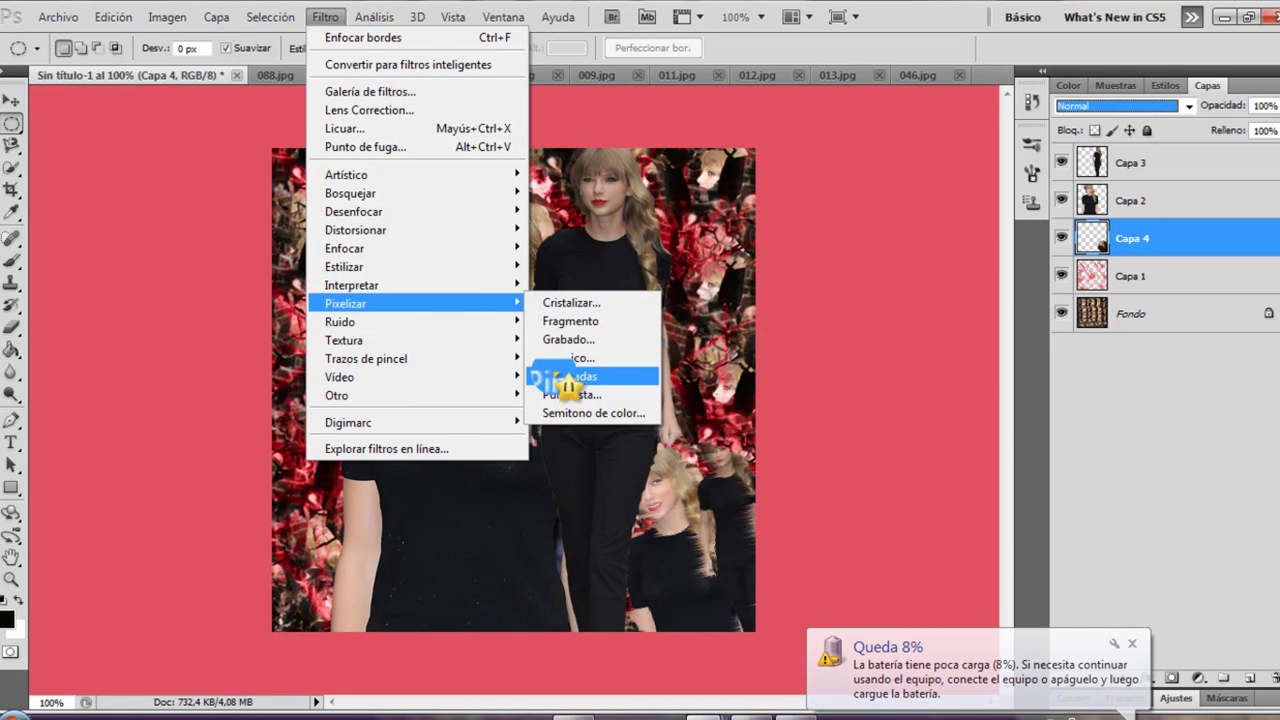
{"action": "left_click", "coordinate": [570, 377]}
{"action": "left_click_drag", "start_coordinate": [586, 276], "coordinate": [604, 276]}
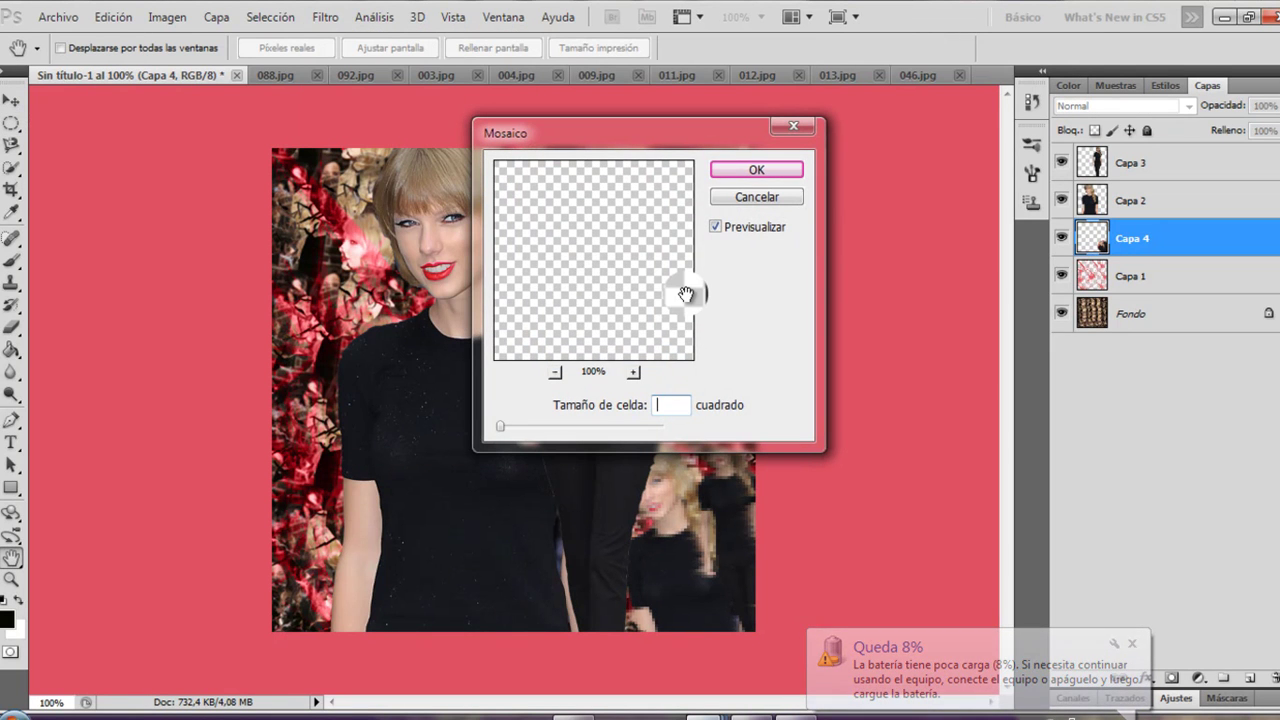
{"action": "key", "text": "Return"}
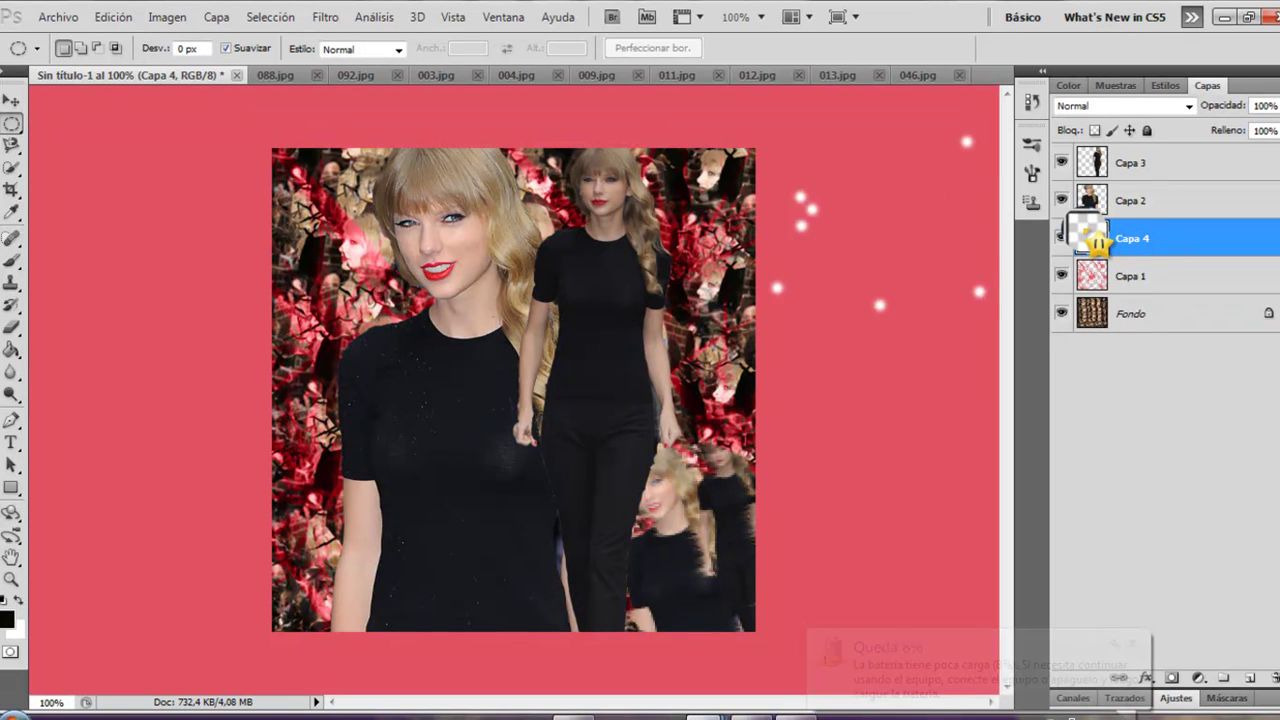
Step: Duplicate the small elliptical layer and move the copy straight up to the canvas's upper-right corner
{"action": "key", "text": "ctrl+j"}
{"action": "mouse_move", "coordinate": [1164, 246]}
{"action": "left_mouse_down"}
{"action": "mouse_move", "coordinate": [1157, 188]}
{"action": "mouse_move", "coordinate": [1140, 240]}
{"action": "left_mouse_up"}
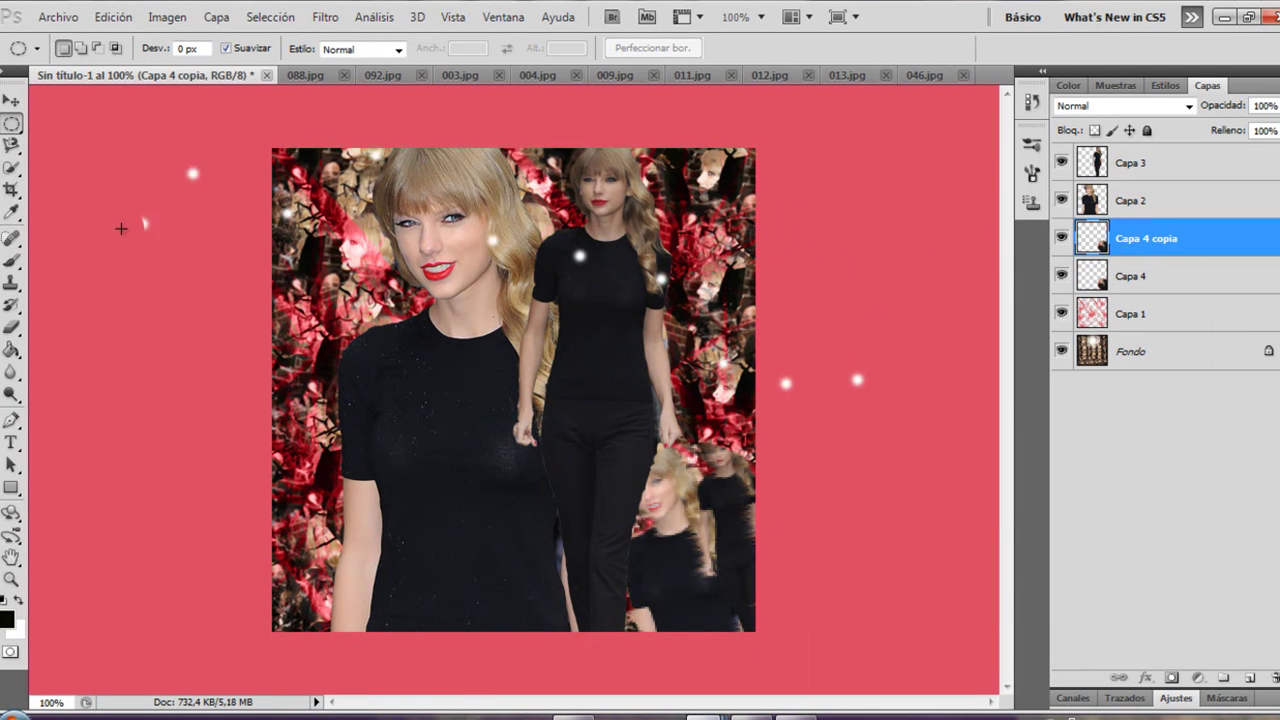
{"action": "left_click", "coordinate": [10, 102]}
{"action": "left_click_drag", "start_coordinate": [693, 440], "coordinate": [695, 195]}
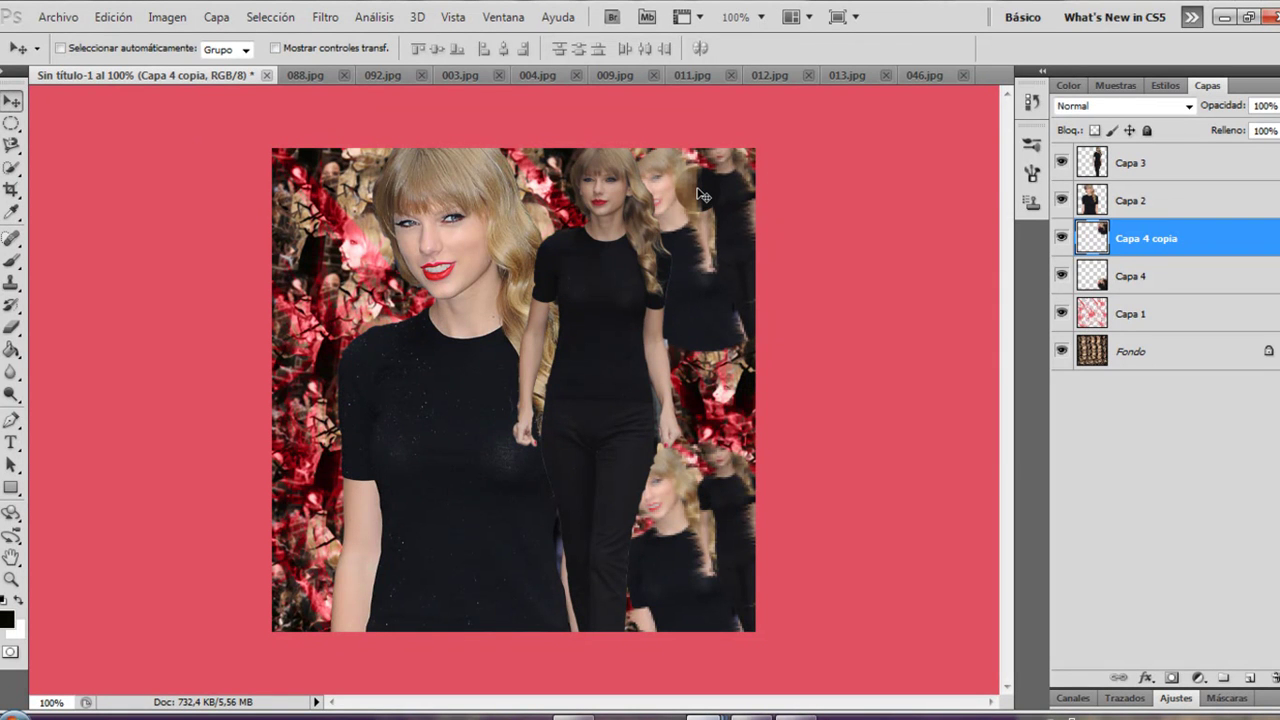
Step: Scale the upper elliptical copy to 76% and flip it horizontally, keeping it in the canvas's upper-right corner
{"action": "key", "text": "ctrl+t"}
{"action": "right_click", "coordinate": [698, 191]}
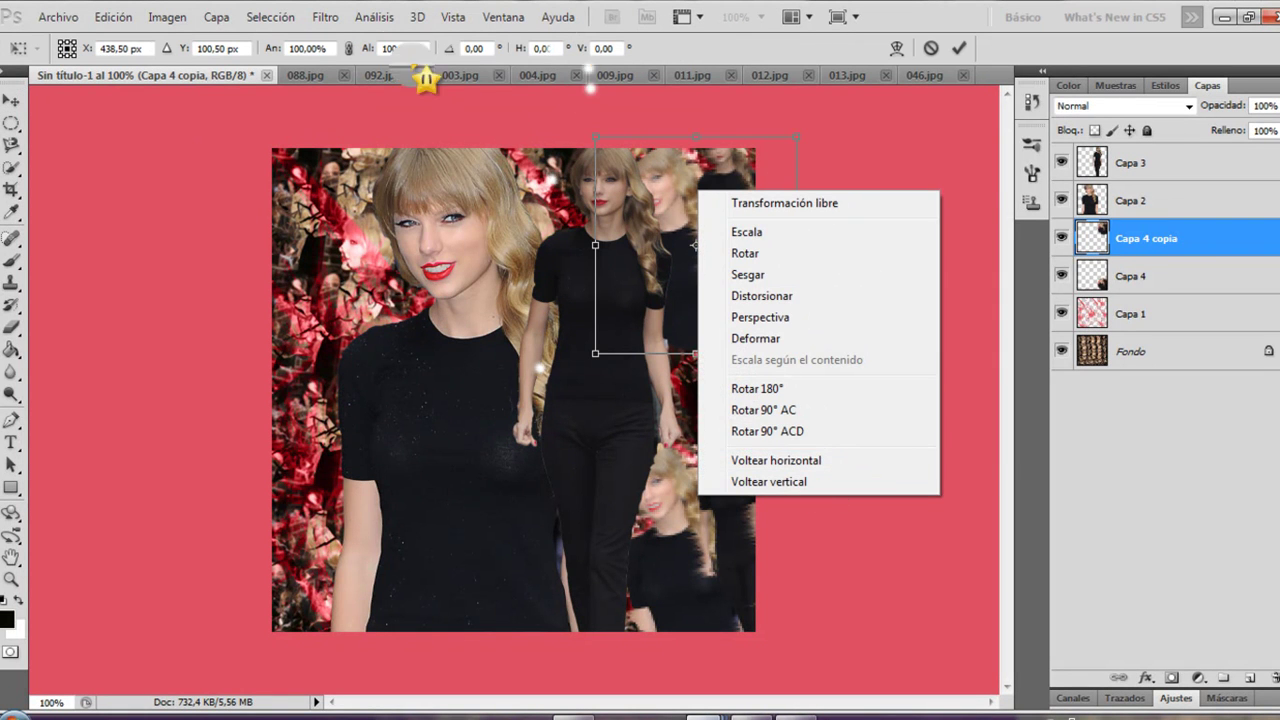
{"action": "left_click", "coordinate": [348, 50]}
{"action": "left_click_drag", "start_coordinate": [370, 58], "coordinate": [347, 49]}
{"action": "right_click", "coordinate": [722, 200]}
{"action": "left_click", "coordinate": [900, 496]}
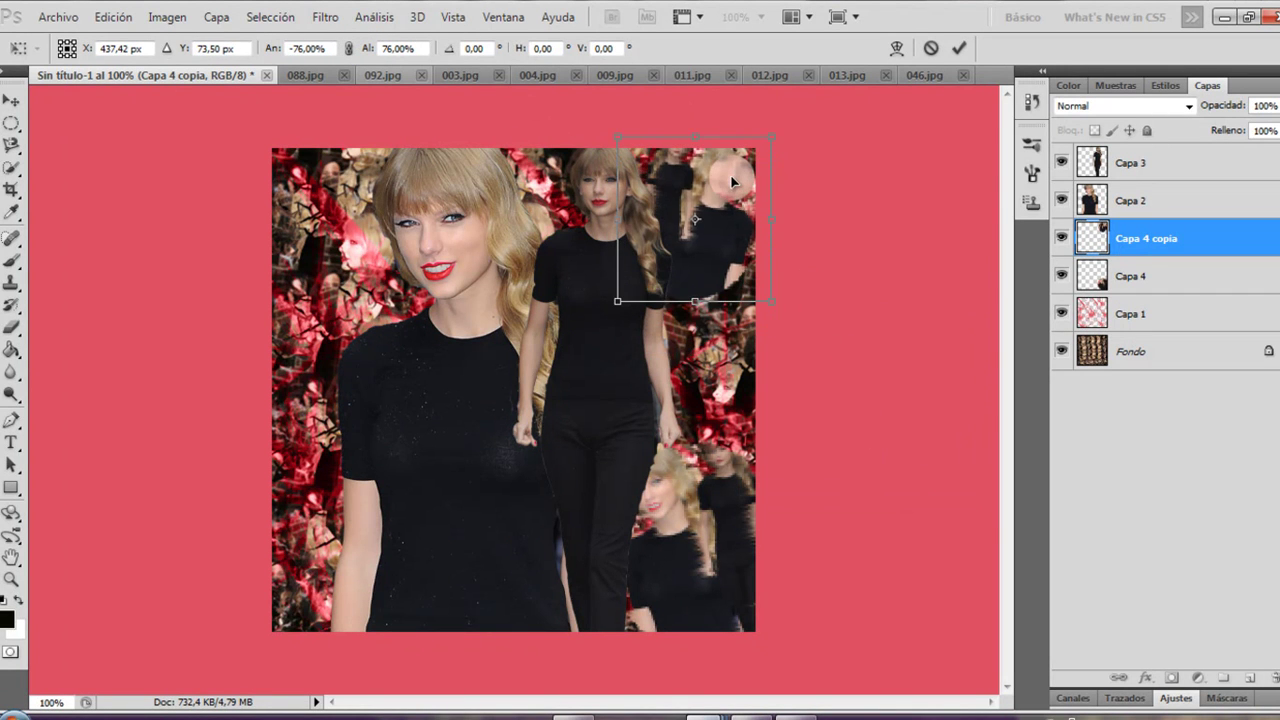
{"action": "key", "text": "Return"}
Step: Set the upper elliptical copy's blend mode to Aclarar
{"action": "left_click", "coordinate": [1083, 106]}
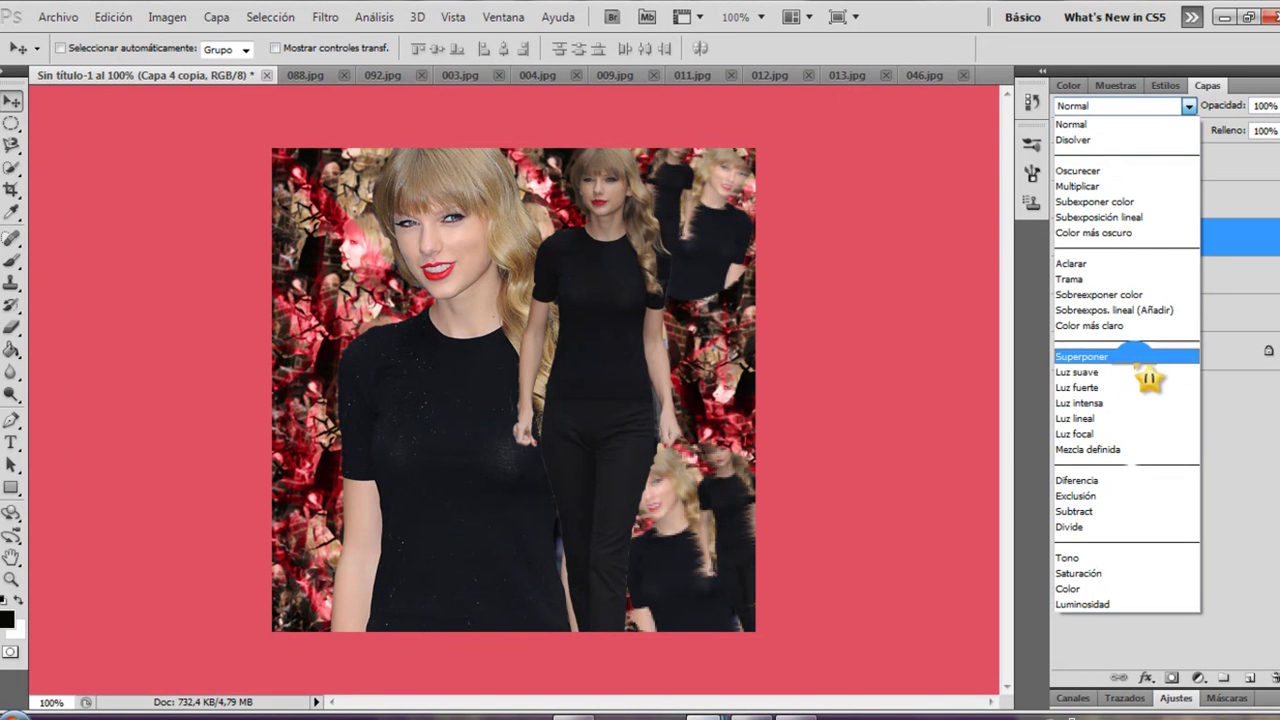
{"action": "left_click", "coordinate": [1075, 264]}
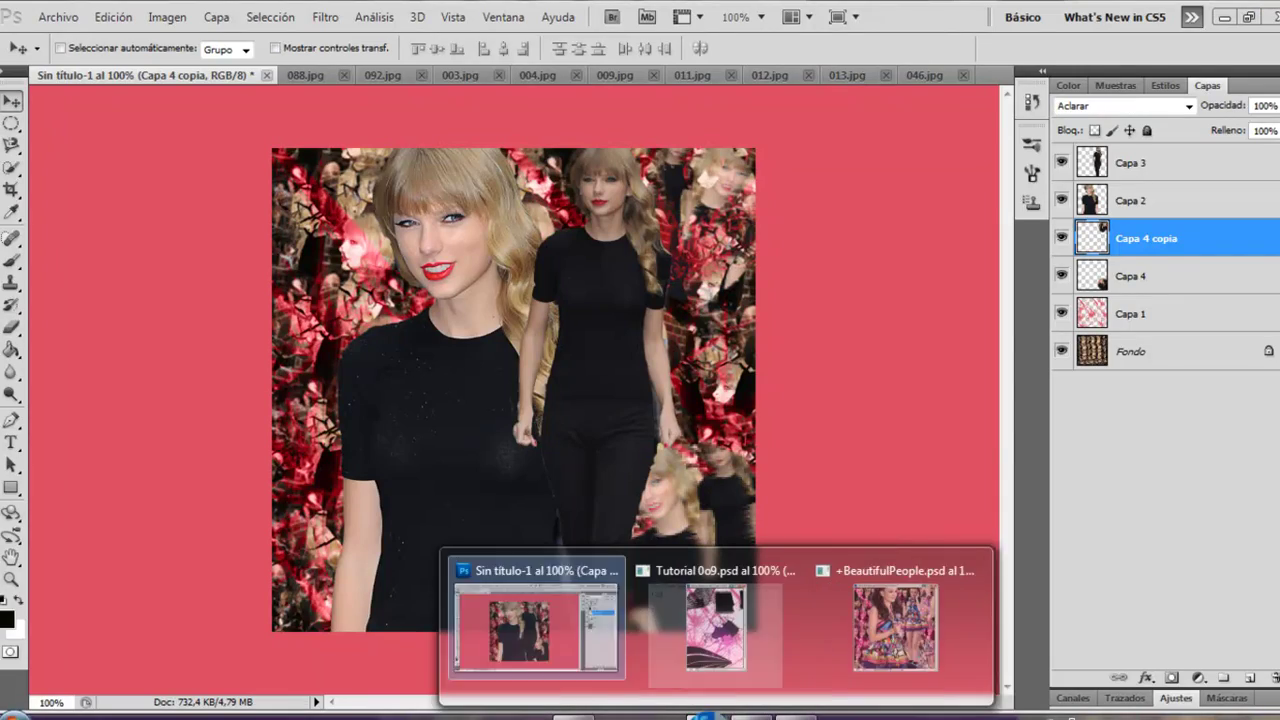
Step: Show and select Capa 5 in +BeautifulPeople.psd to examine its effect, then minimise the file
{"action": "left_click", "coordinate": [900, 640]}
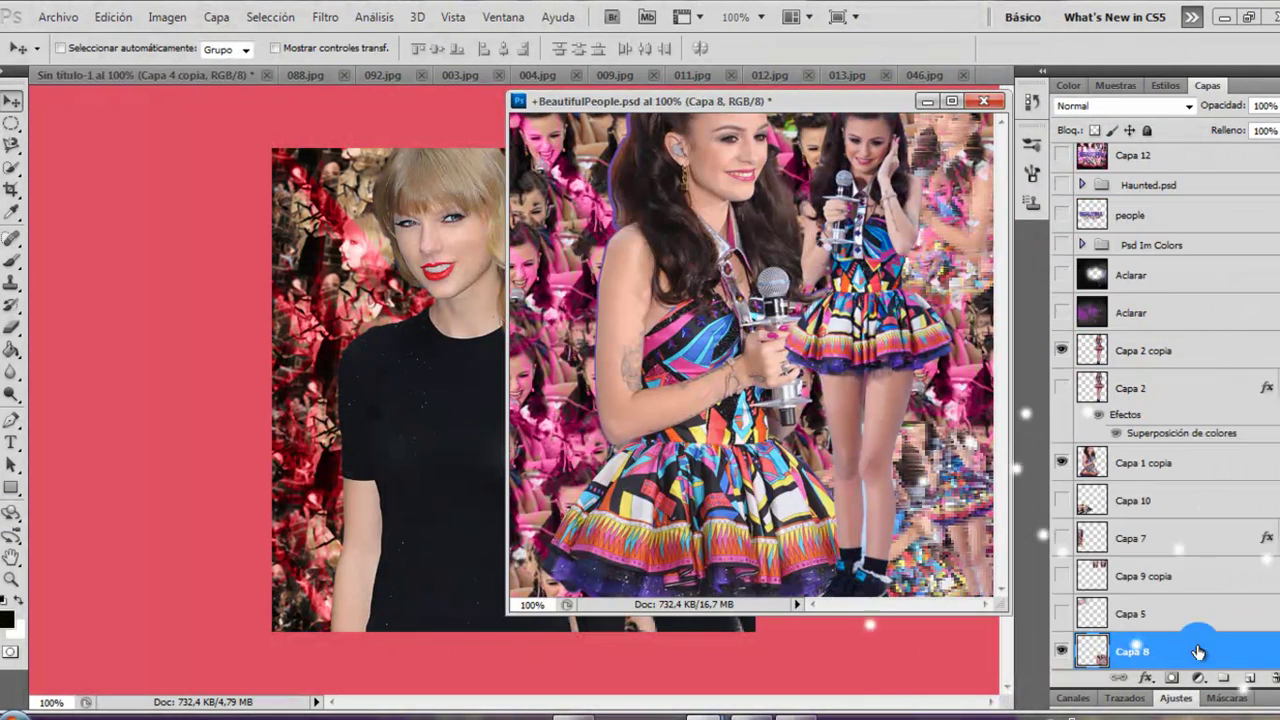
{"action": "left_click", "coordinate": [1061, 614]}
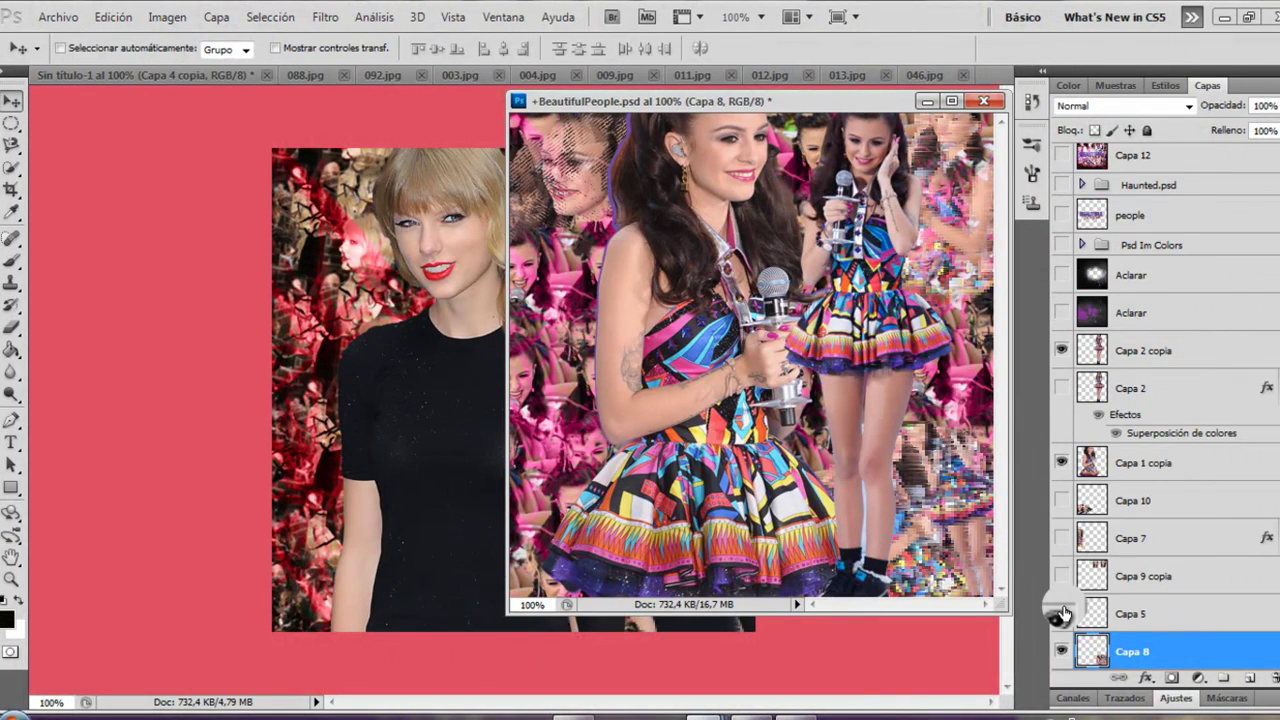
{"action": "left_click", "coordinate": [1072, 614]}
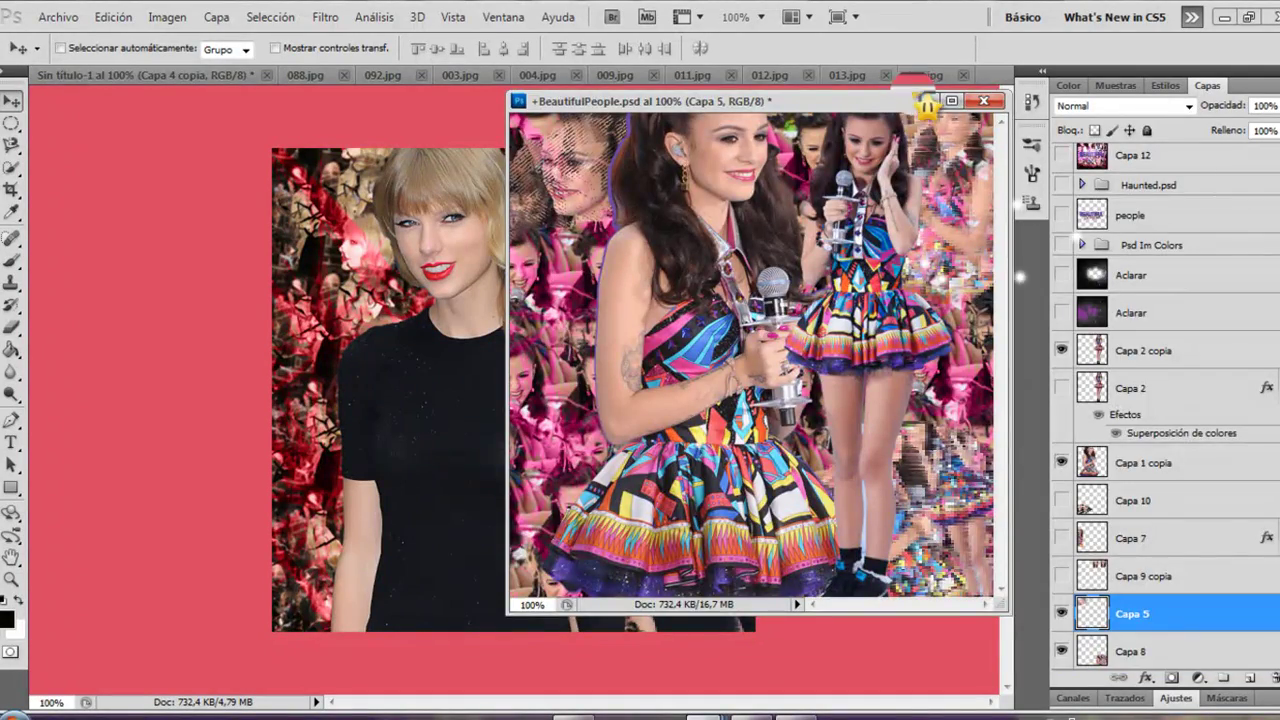
{"action": "left_click", "coordinate": [919, 101]}
Step: Copy the halftone brush layer from Tutorial 0o9.psd into the collage and place it in the canvas's upper-left corner behind the portraits
{"action": "mouse_move", "coordinate": [707, 712]}
{"action": "left_click", "coordinate": [706, 630]}
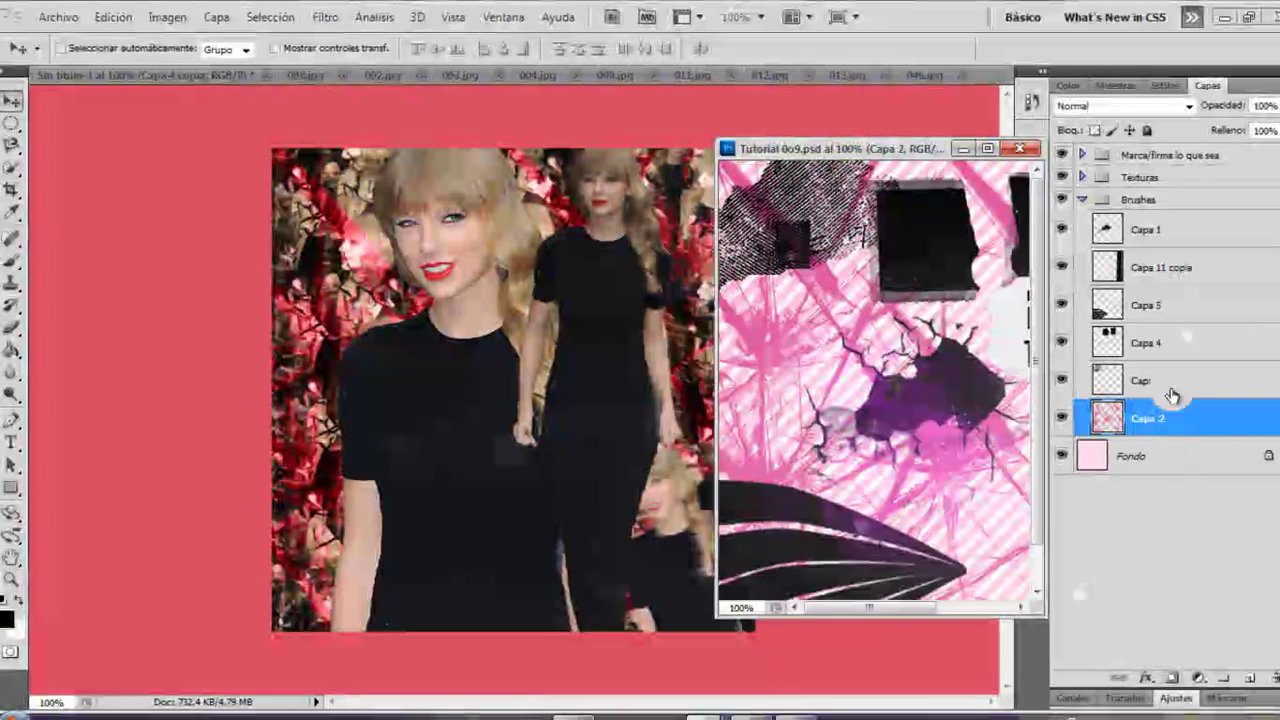
{"action": "left_click", "coordinate": [1135, 305]}
{"action": "left_click_drag", "start_coordinate": [1110, 228], "coordinate": [1113, 222]}
{"action": "left_click_drag", "start_coordinate": [1165, 383], "coordinate": [345, 288]}
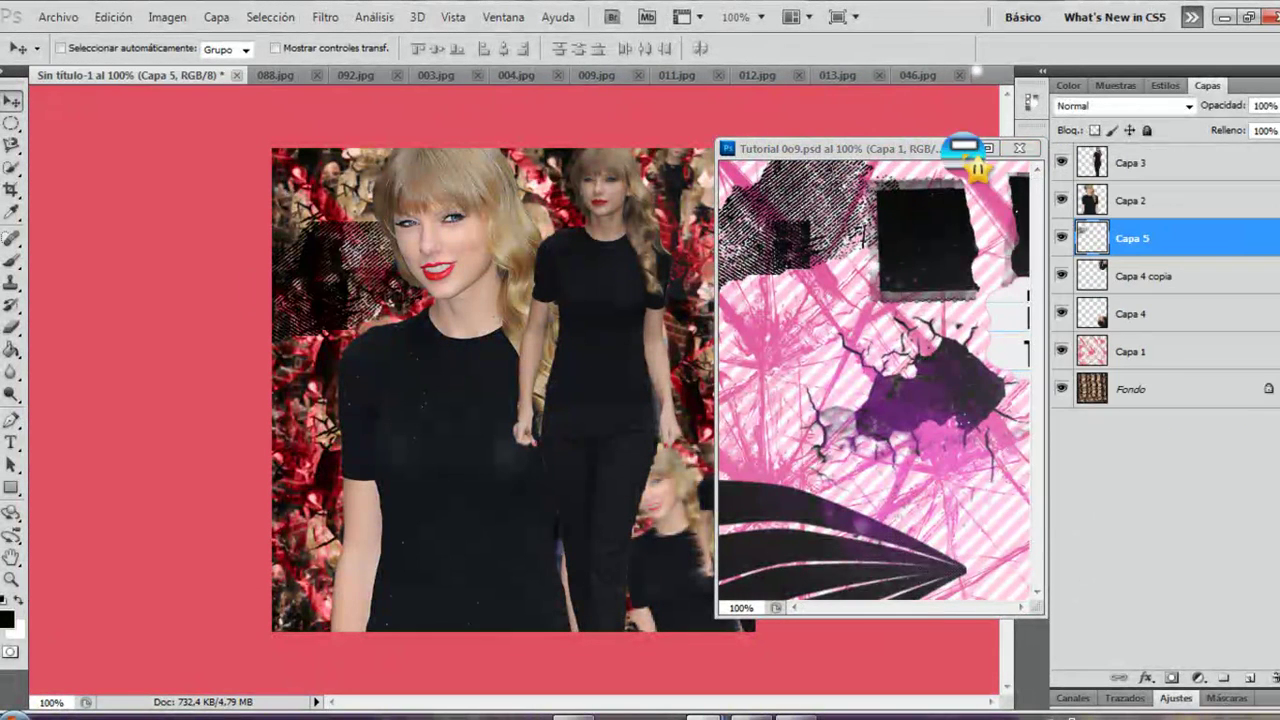
{"action": "left_click", "coordinate": [940, 148]}
{"action": "left_click", "coordinate": [962, 148]}
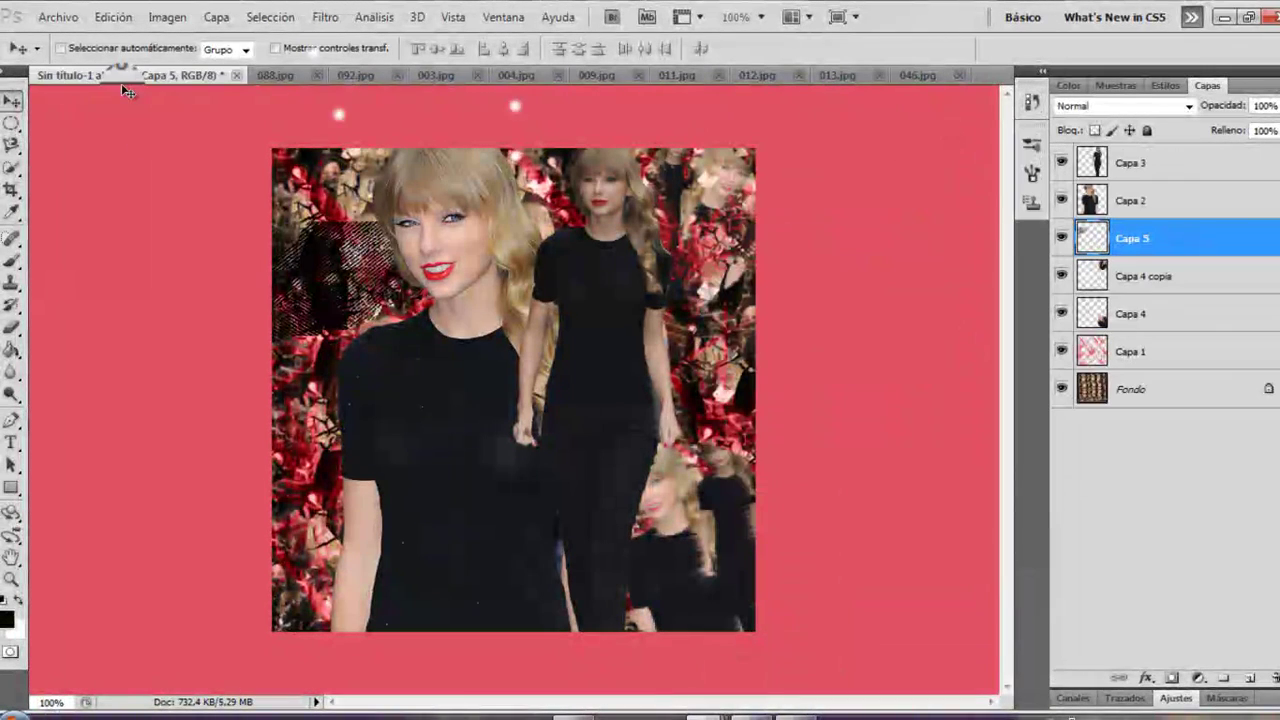
{"action": "left_click_drag", "start_coordinate": [365, 203], "coordinate": [378, 110]}
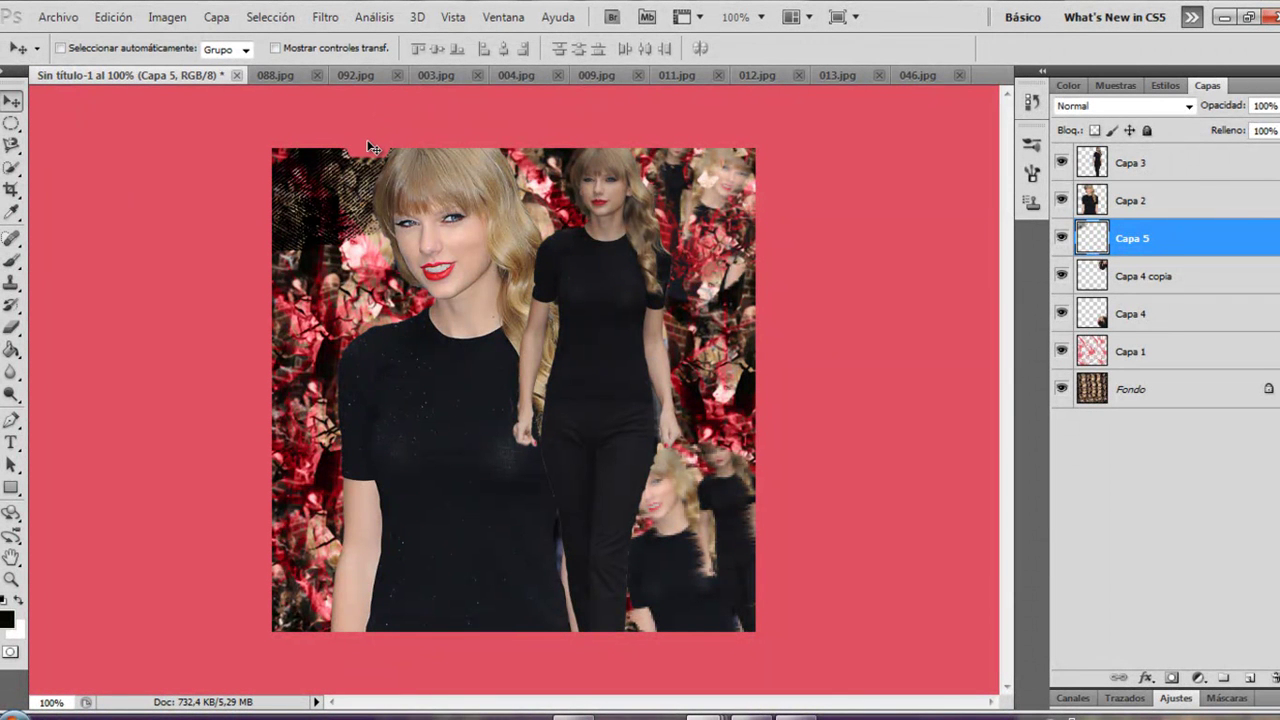
Step: Copy the 092.jpg portrait into the collage, scaled down over the halftone brush in the canvas's upper-left corner
{"action": "left_click", "coordinate": [338, 73]}
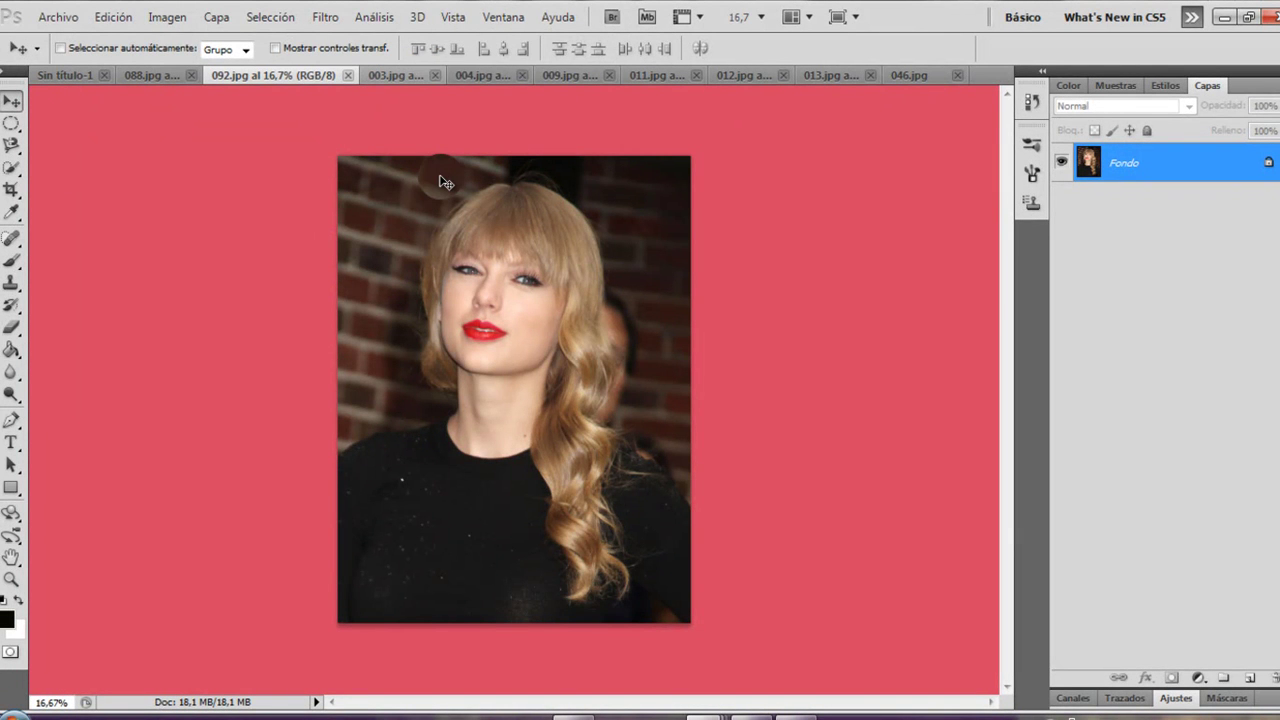
{"action": "left_click", "coordinate": [11, 122]}
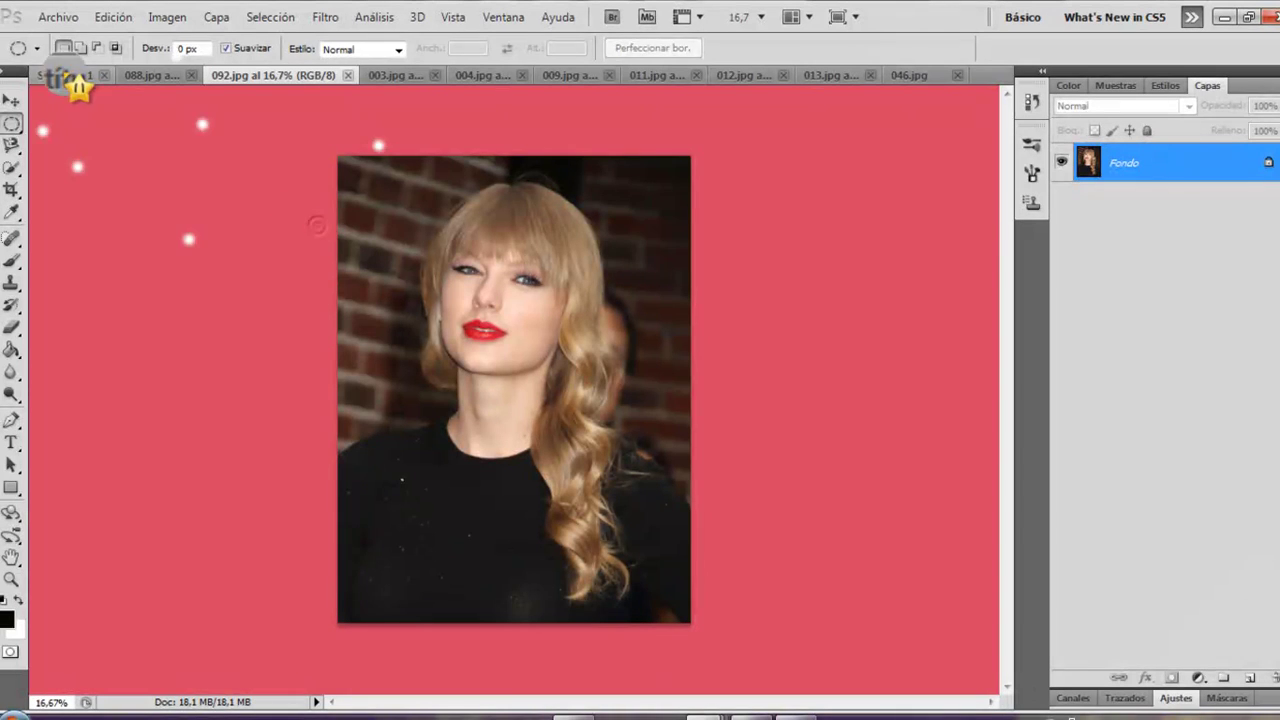
{"action": "left_click", "coordinate": [12, 100]}
{"action": "left_click_drag", "start_coordinate": [61, 64], "coordinate": [775, 593]}
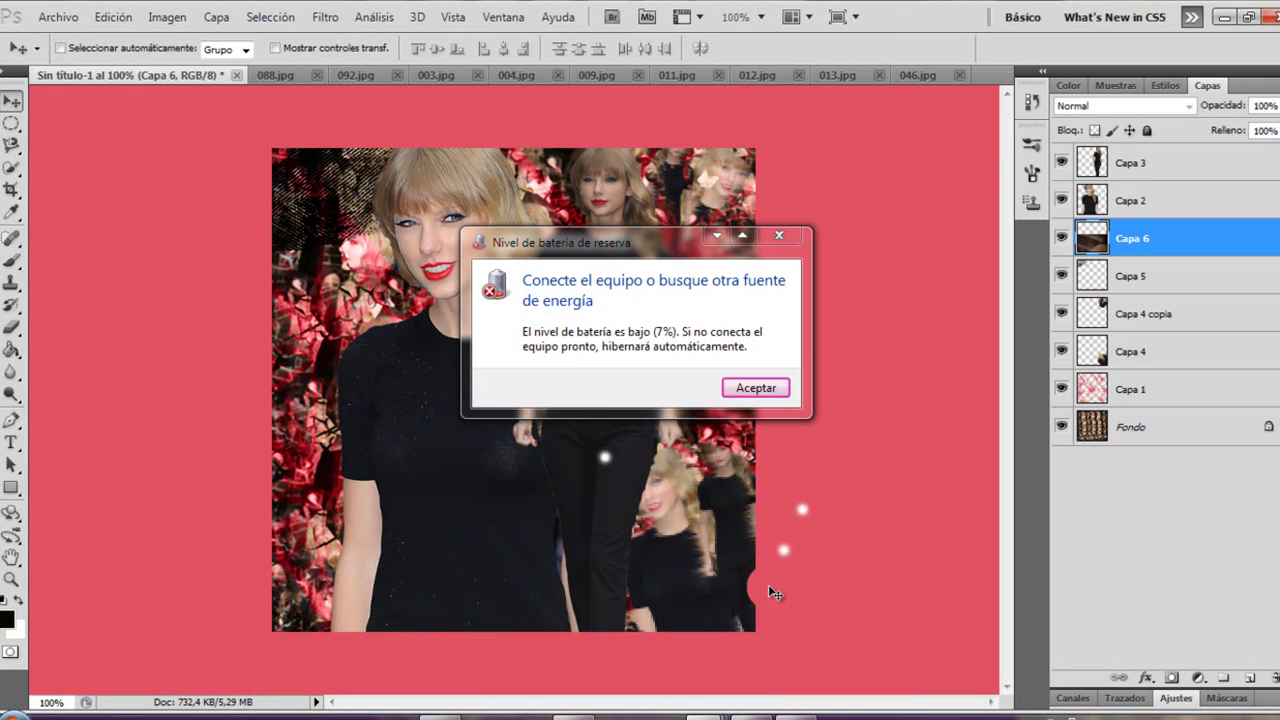
{"action": "left_click", "coordinate": [792, 715]}
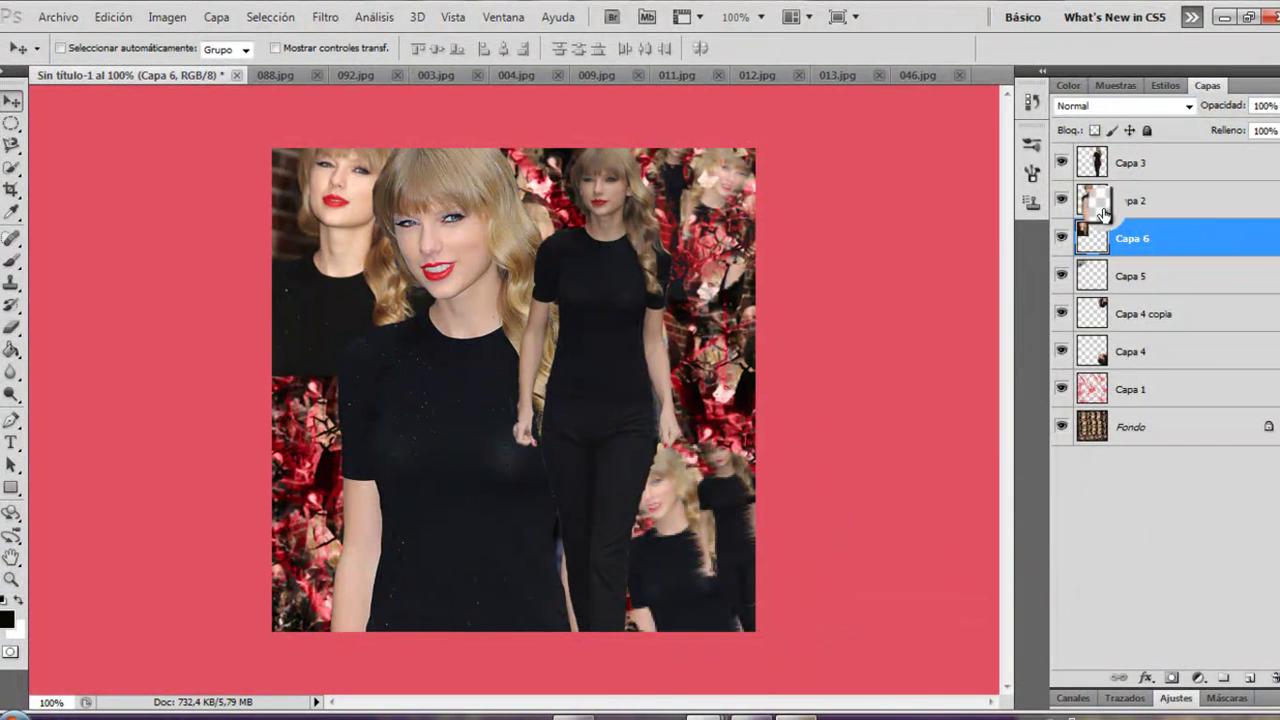
Step: Clip the 092.jpg portrait to the halftone brush with its face inside the shape, and merge the two layers
{"action": "right_click", "coordinate": [1108, 231]}
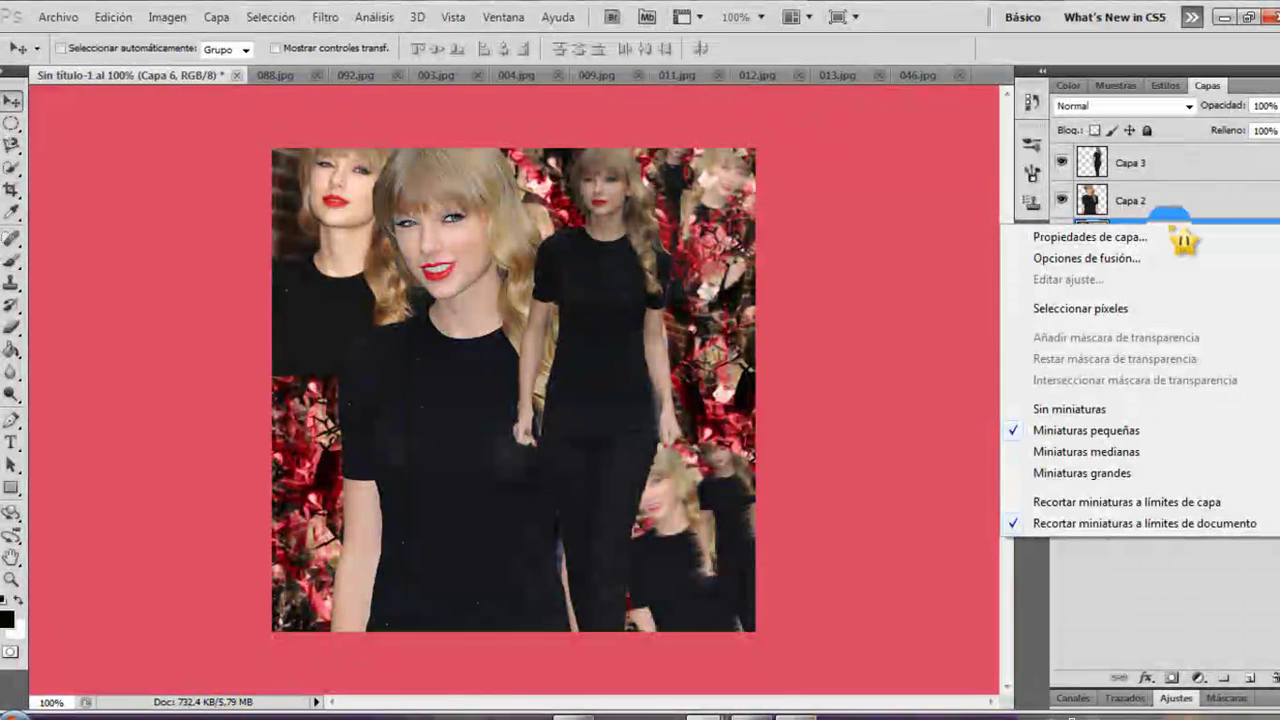
{"action": "left_click", "coordinate": [1174, 224]}
{"action": "right_click", "coordinate": [1176, 228]}
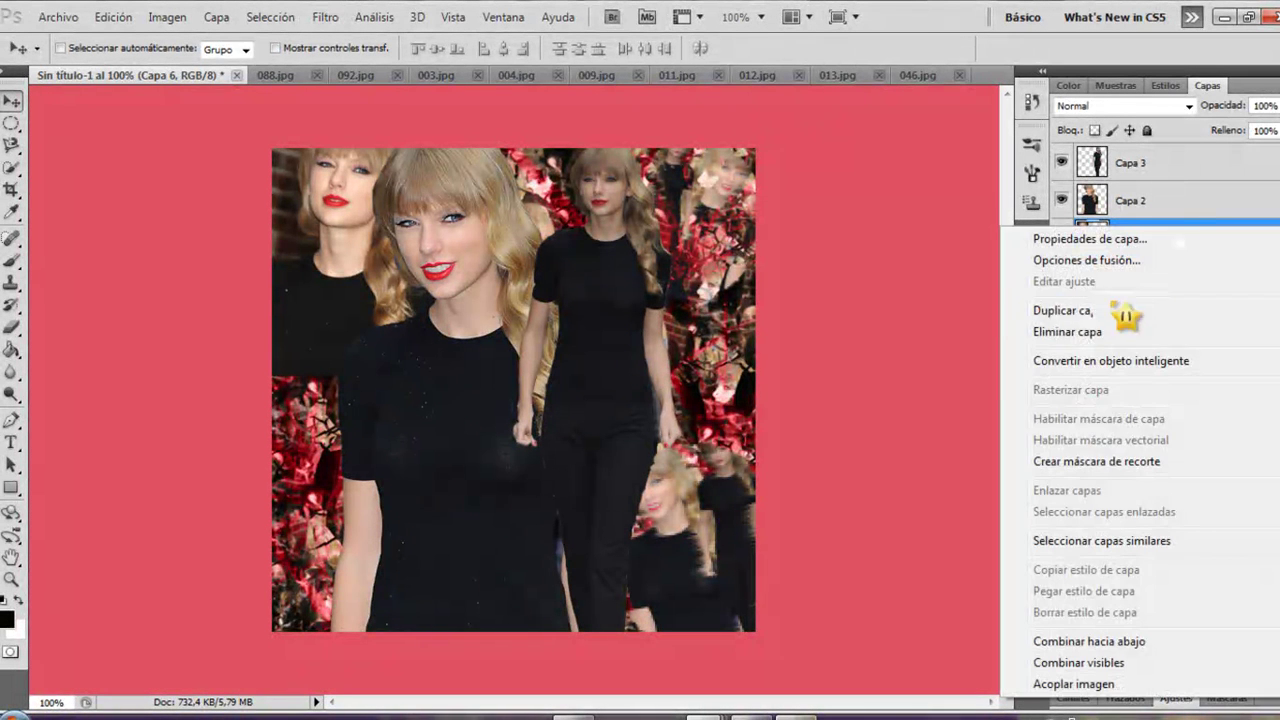
{"action": "left_click", "coordinate": [1095, 462]}
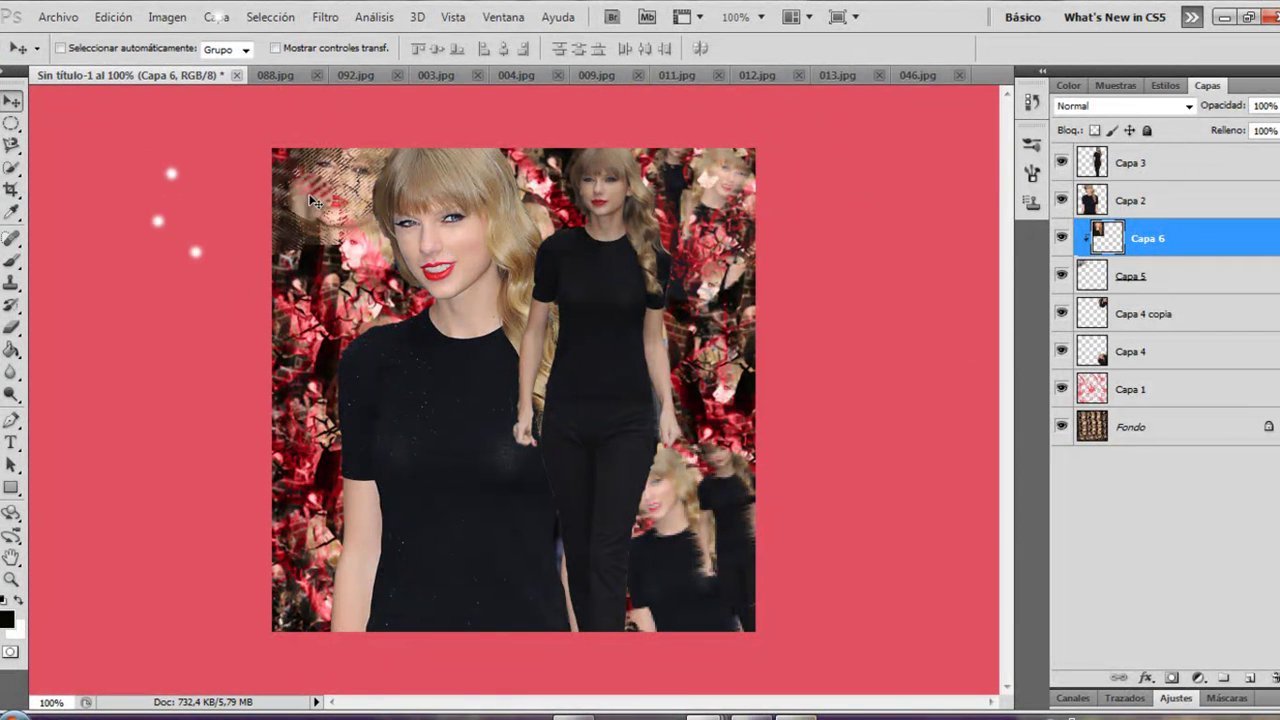
{"action": "left_click_drag", "start_coordinate": [310, 195], "coordinate": [300, 217]}
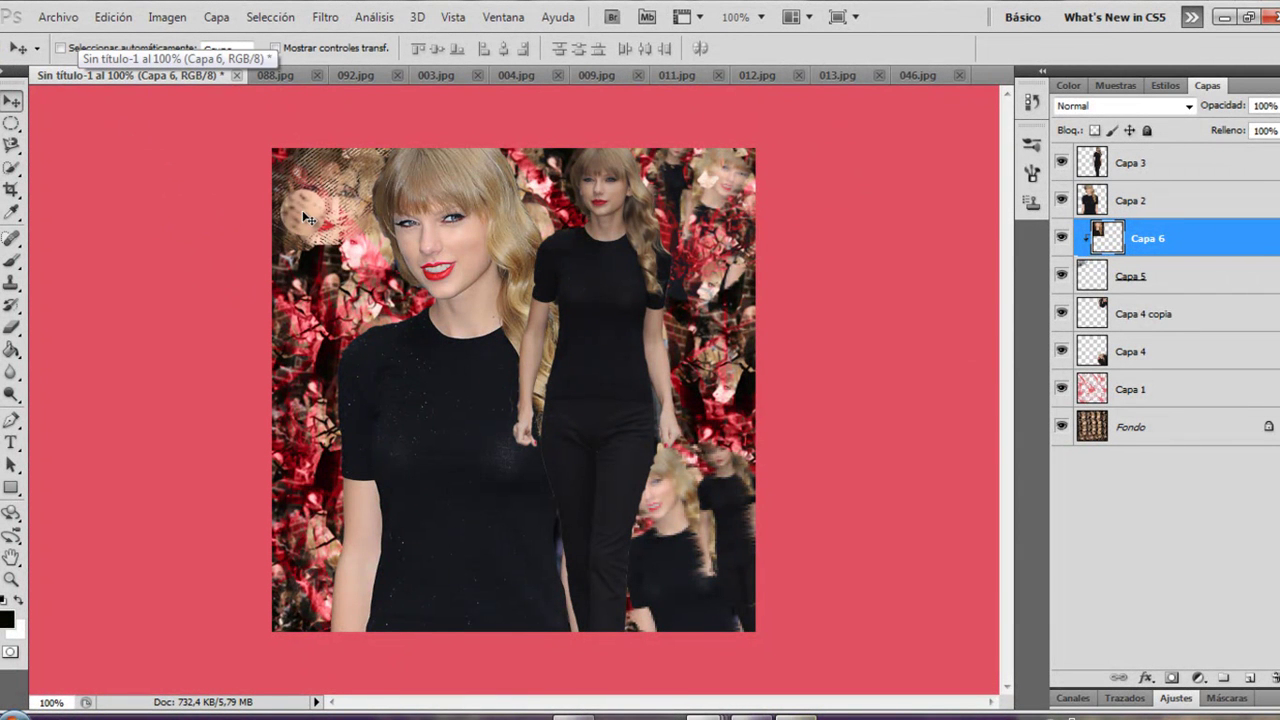
{"action": "left_click", "coordinate": [1130, 289], "text": "shift"}
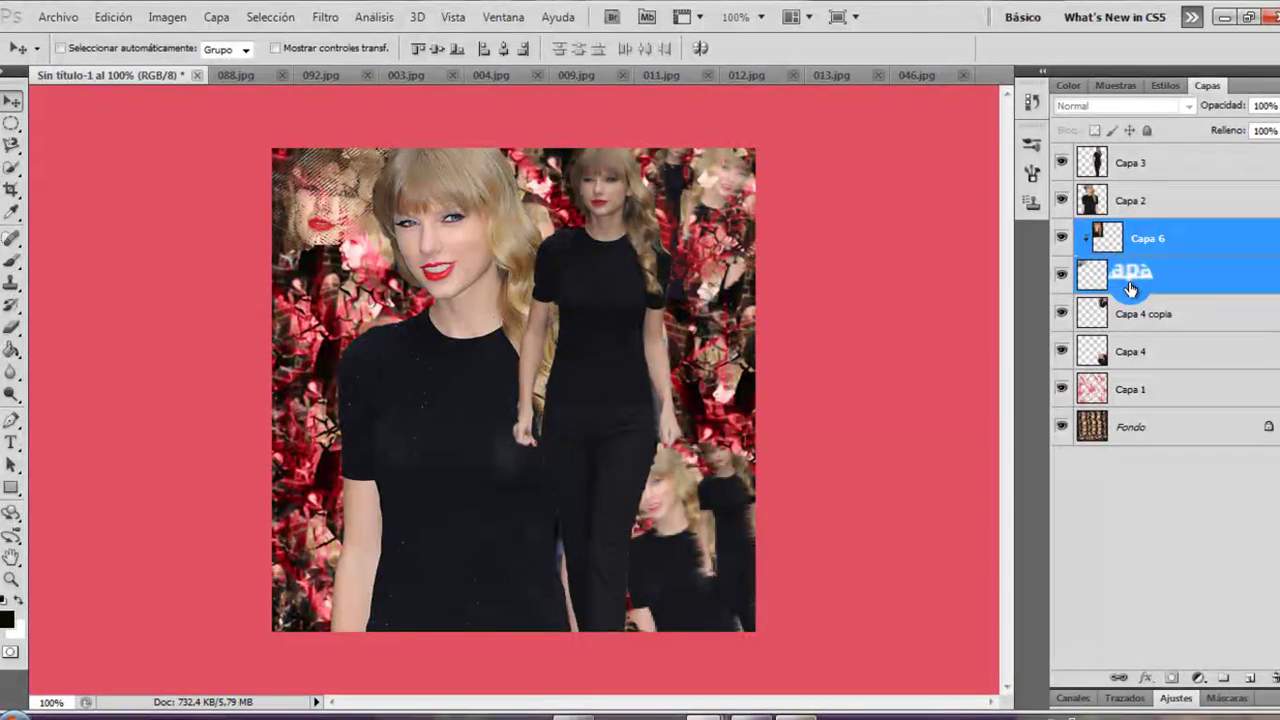
{"action": "key", "text": "ctrl+e"}
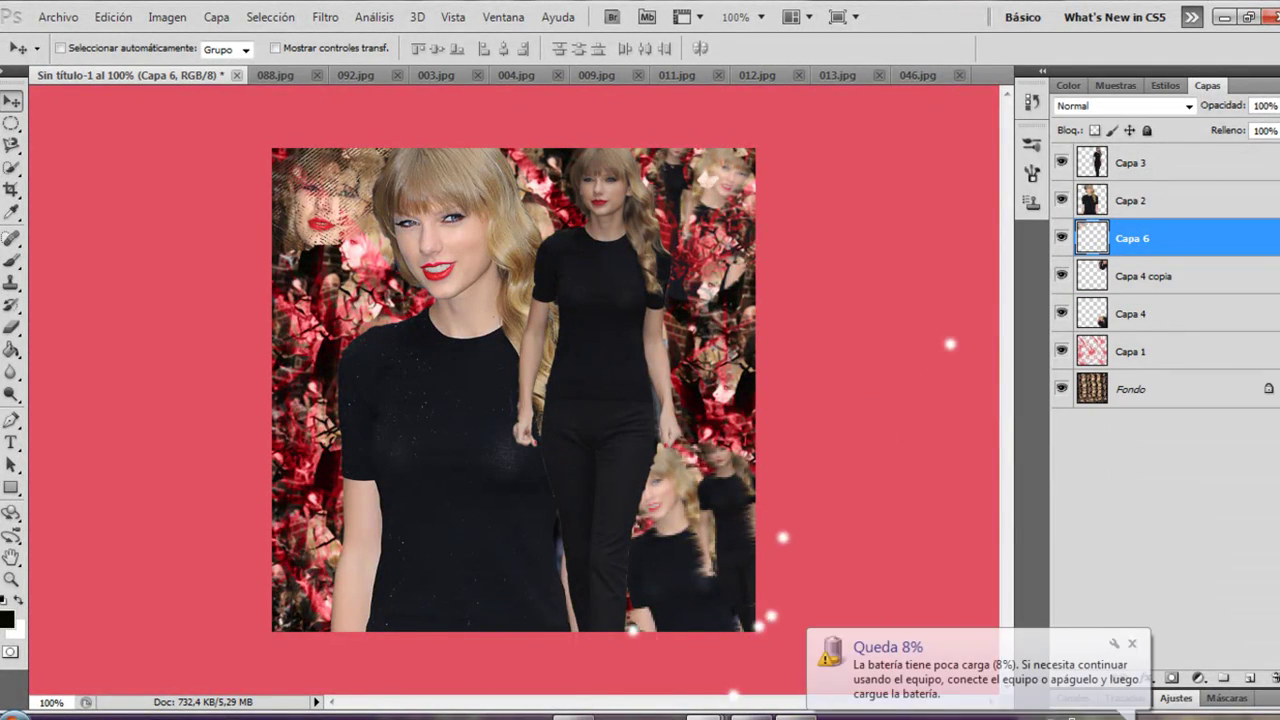
Step: Copy the film-strip layer Capa 11 copia from Tutorial 0o9.psd to the canvas's right edge, stacked directly beneath Capa 4 copia
{"action": "mouse_move", "coordinate": [705, 715]}
{"action": "left_click", "coordinate": [700, 635]}
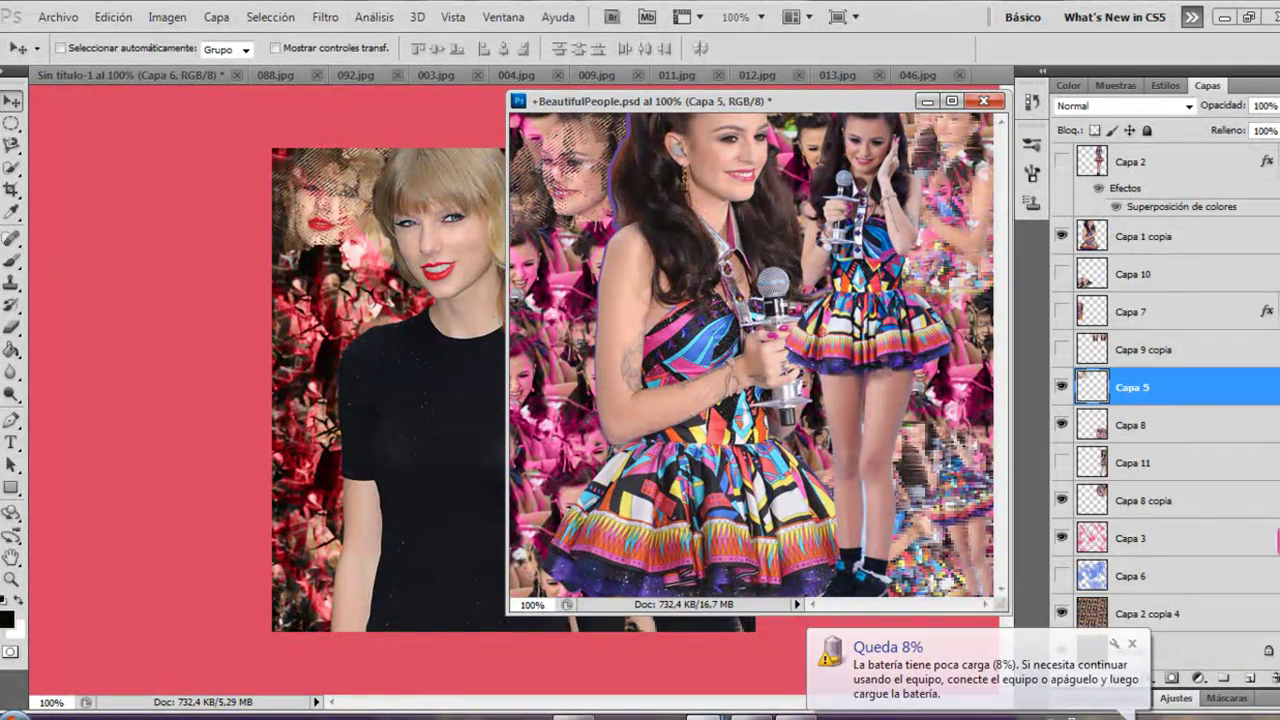
{"action": "left_click", "coordinate": [927, 101]}
{"action": "mouse_move", "coordinate": [705, 715]}
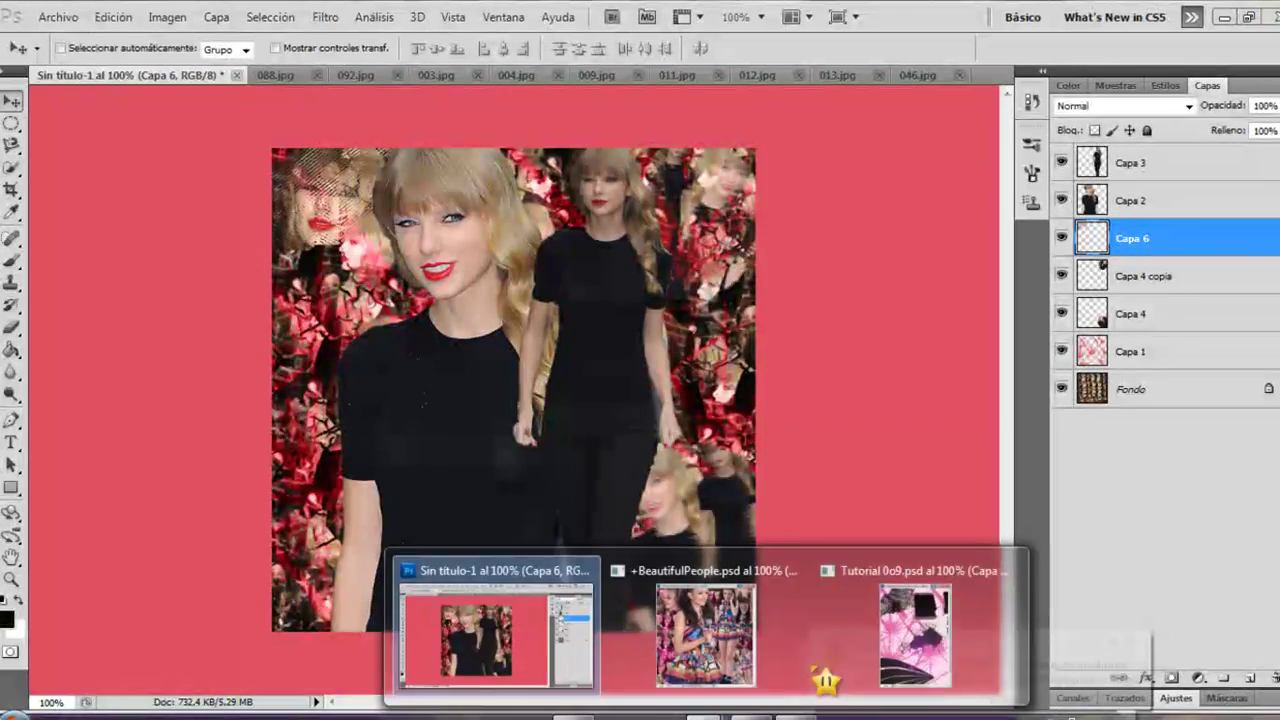
{"action": "left_click", "coordinate": [966, 641]}
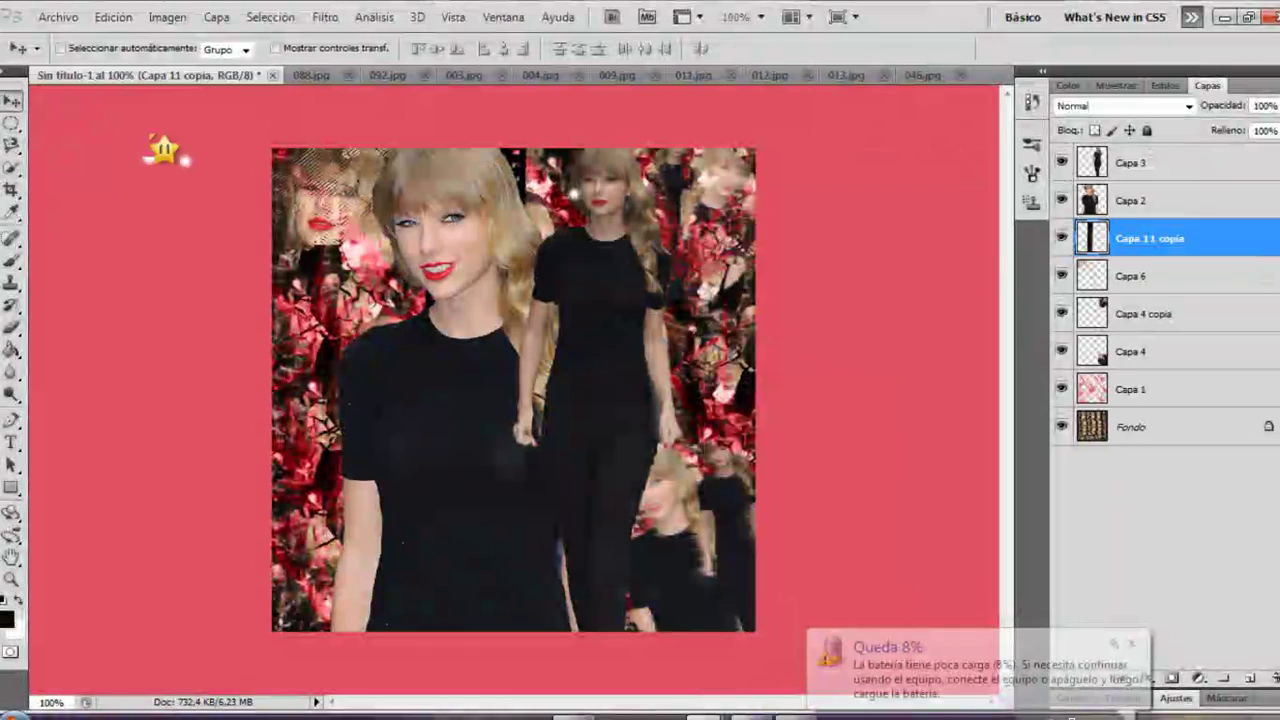
{"action": "left_click_drag", "start_coordinate": [602, 254], "coordinate": [745, 352]}
{"action": "left_click_drag", "start_coordinate": [1105, 238], "coordinate": [1140, 332]}
{"action": "left_click_drag", "start_coordinate": [1212, 313], "coordinate": [1171, 318]}
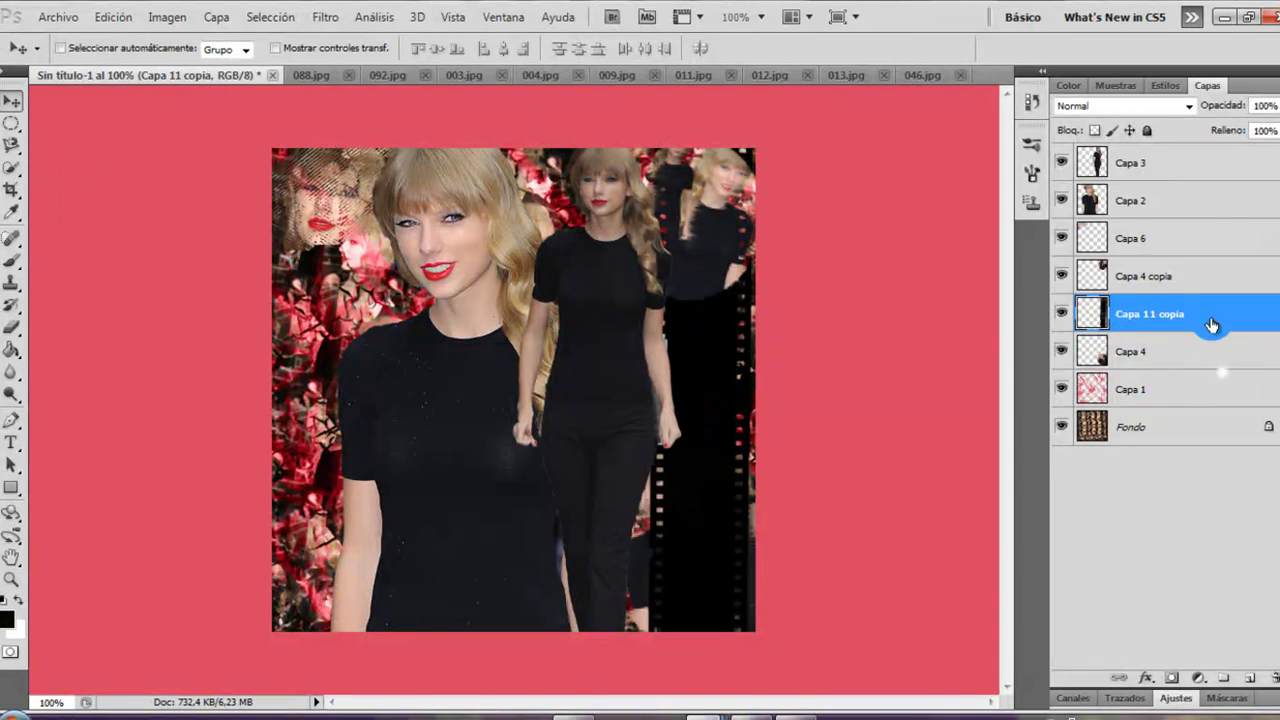
{"action": "left_click", "coordinate": [1061, 352]}
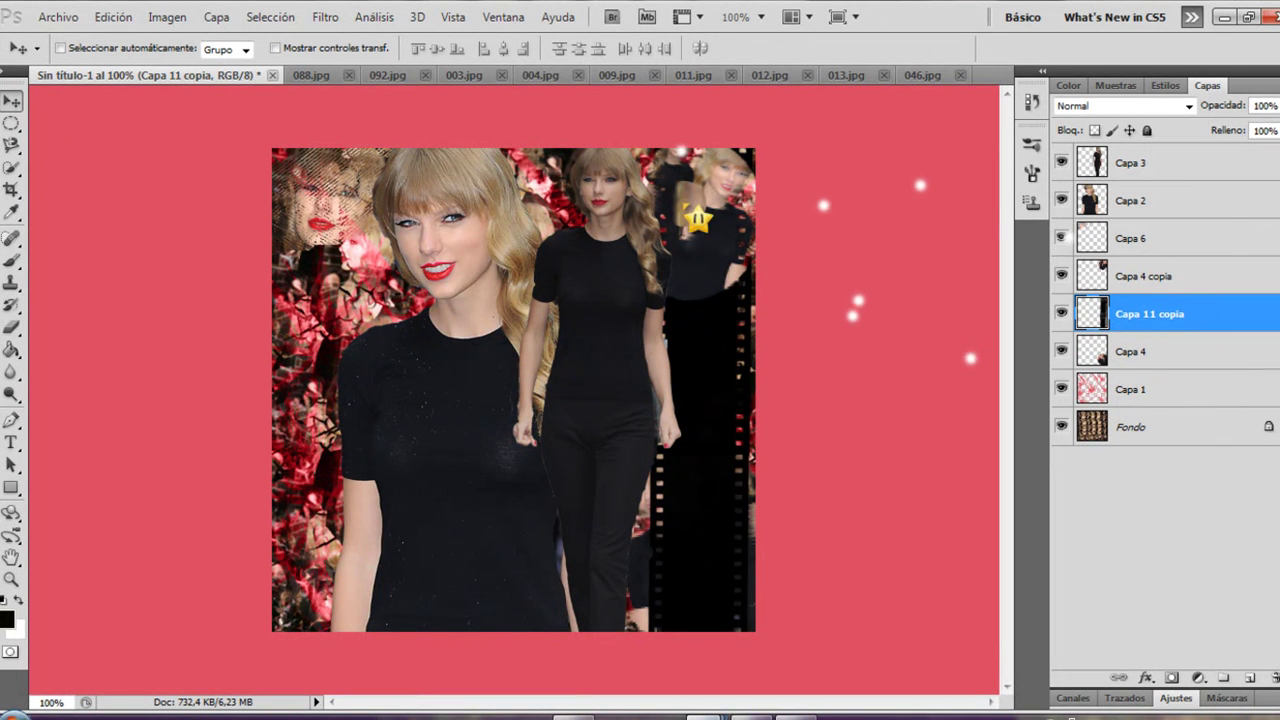
Step: Look through the source photos and copy 011.jpg into the collage directly above the film-strip layer
{"action": "left_click", "coordinate": [527, 72]}
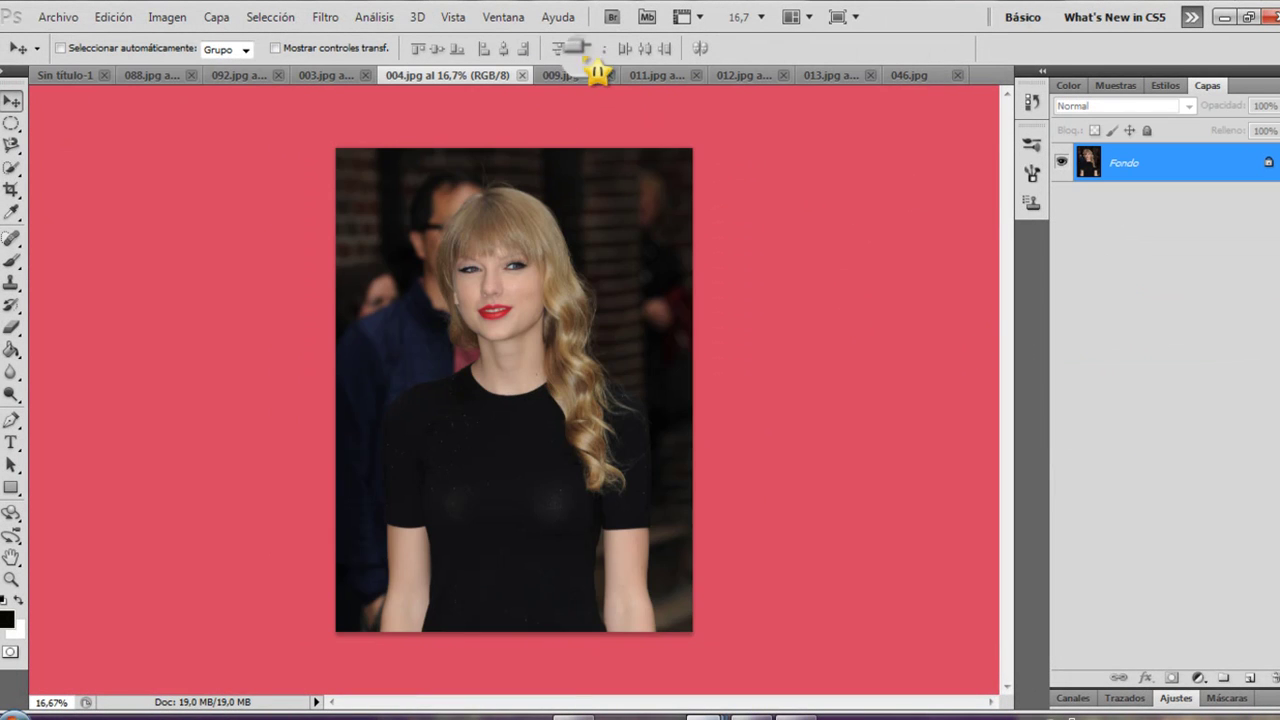
{"action": "left_click", "coordinate": [565, 75]}
{"action": "left_click", "coordinate": [665, 75]}
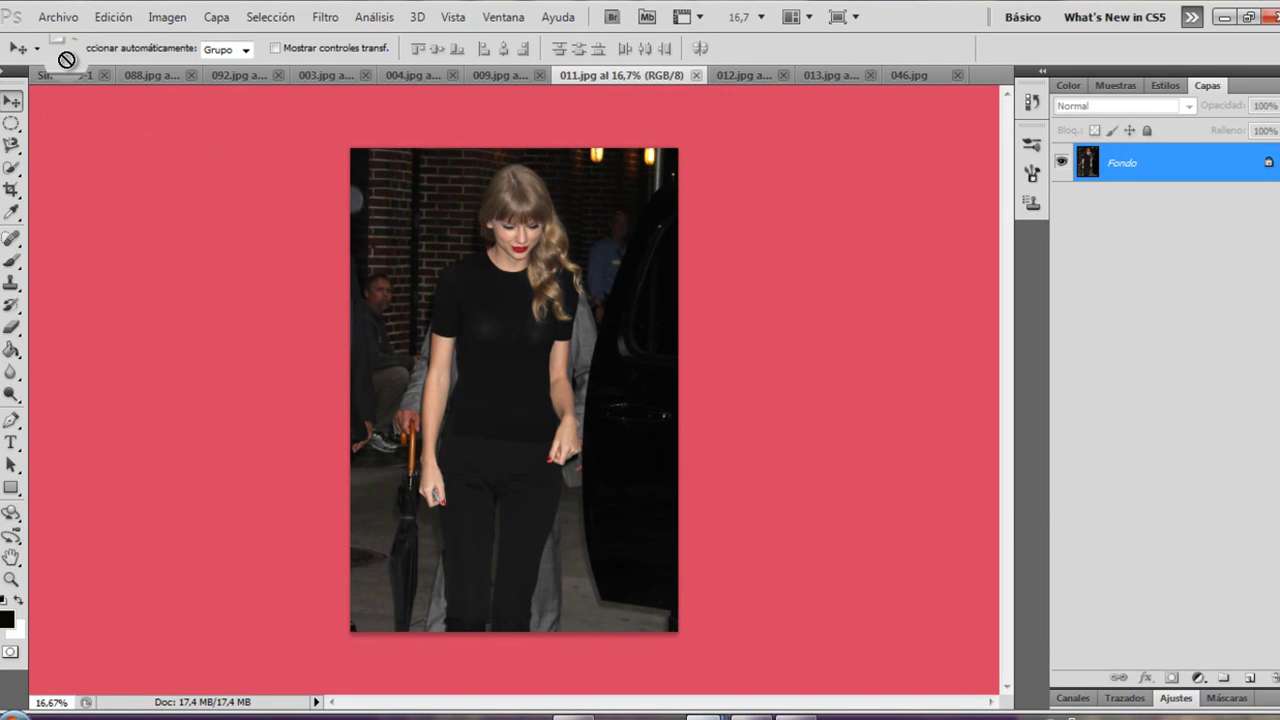
{"action": "left_click_drag", "start_coordinate": [66, 76], "coordinate": [583, 317]}
Step: Scale the 011.jpg photo to 16,77% and position its figure over the film strip at the canvas's right edge
{"action": "key", "text": "ctrl+t"}
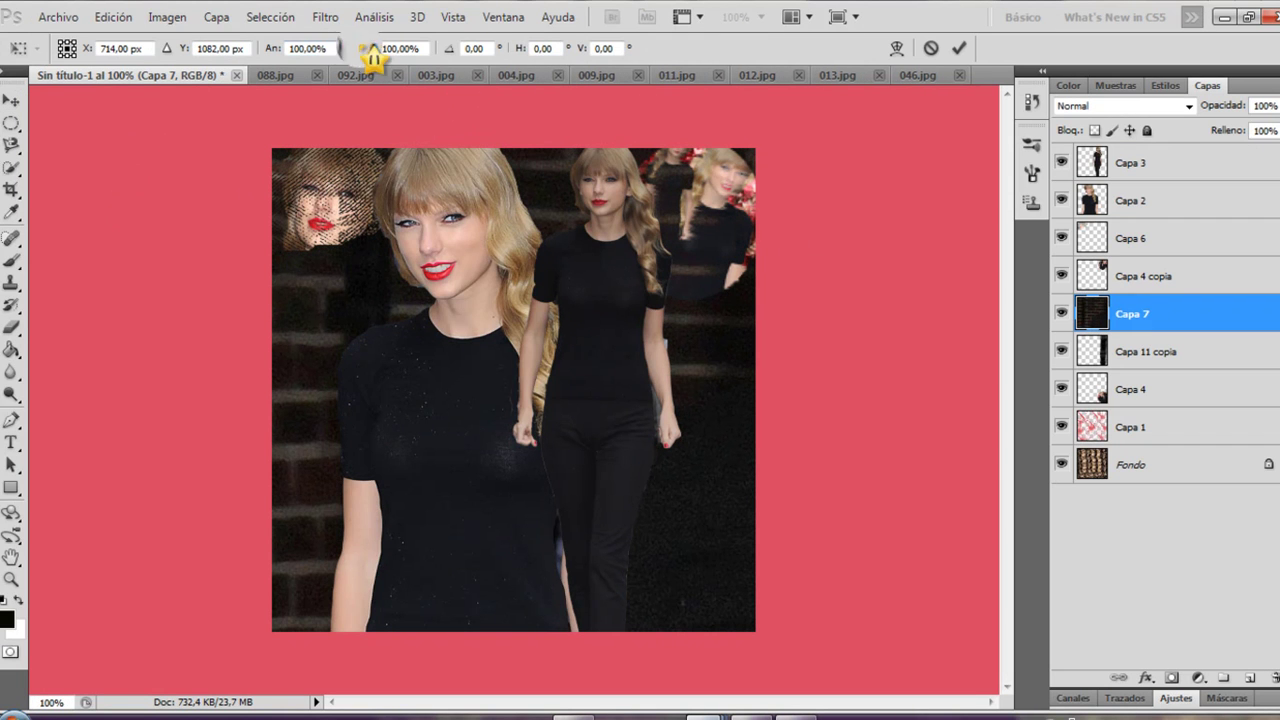
{"action": "left_click_drag", "start_coordinate": [369, 53], "coordinate": [311, 74]}
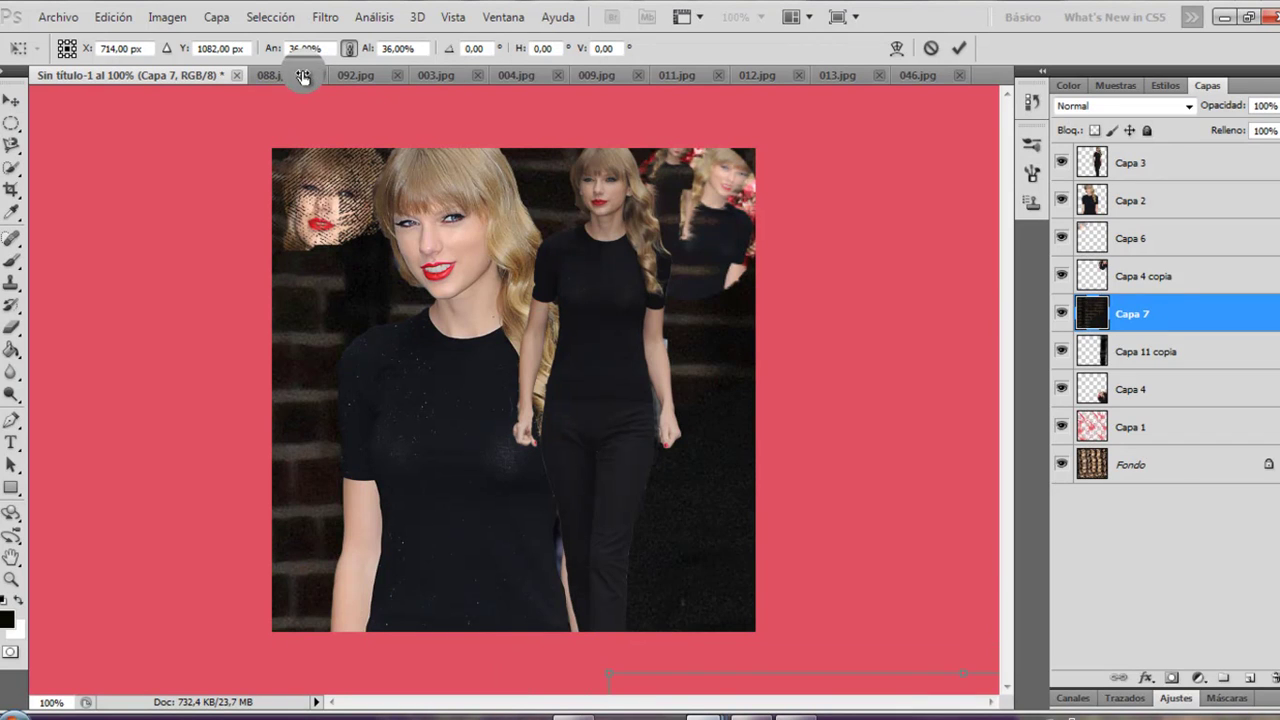
{"action": "left_click_drag", "start_coordinate": [651, 617], "coordinate": [695, 692]}
{"action": "left_click_drag", "start_coordinate": [679, 628], "coordinate": [351, 47]}
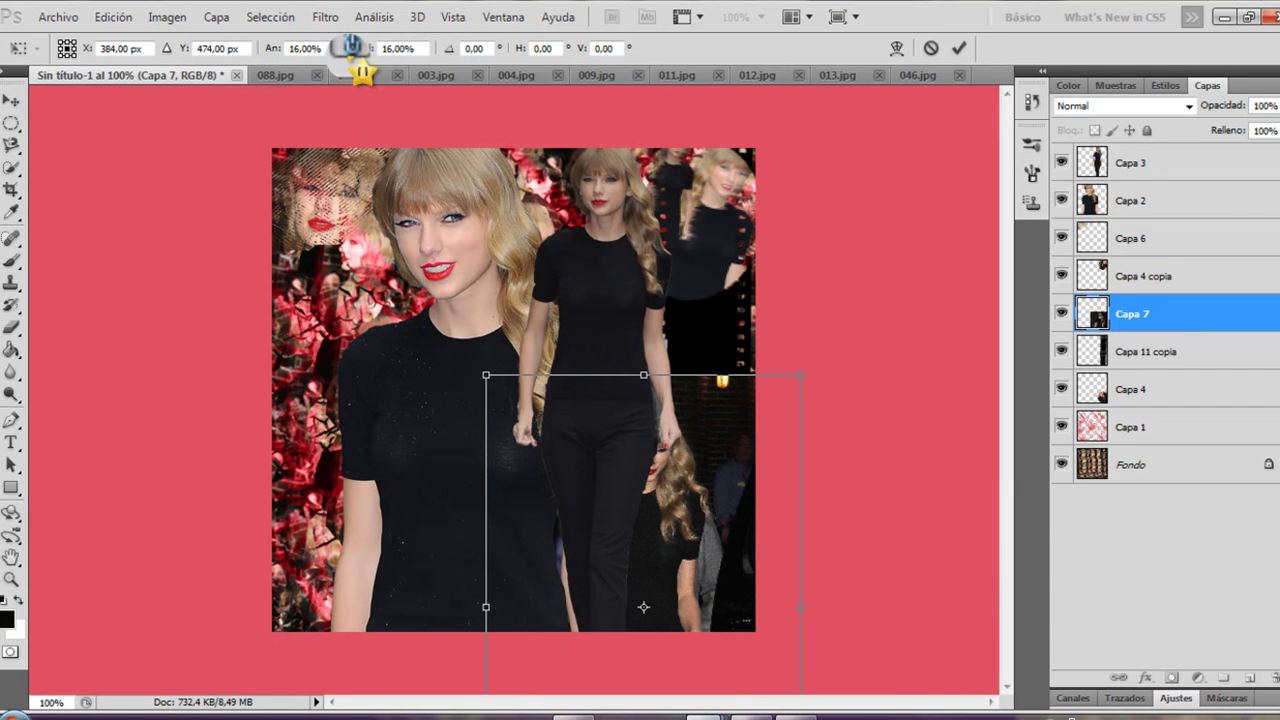
{"action": "left_click_drag", "start_coordinate": [610, 421], "coordinate": [664, 187]}
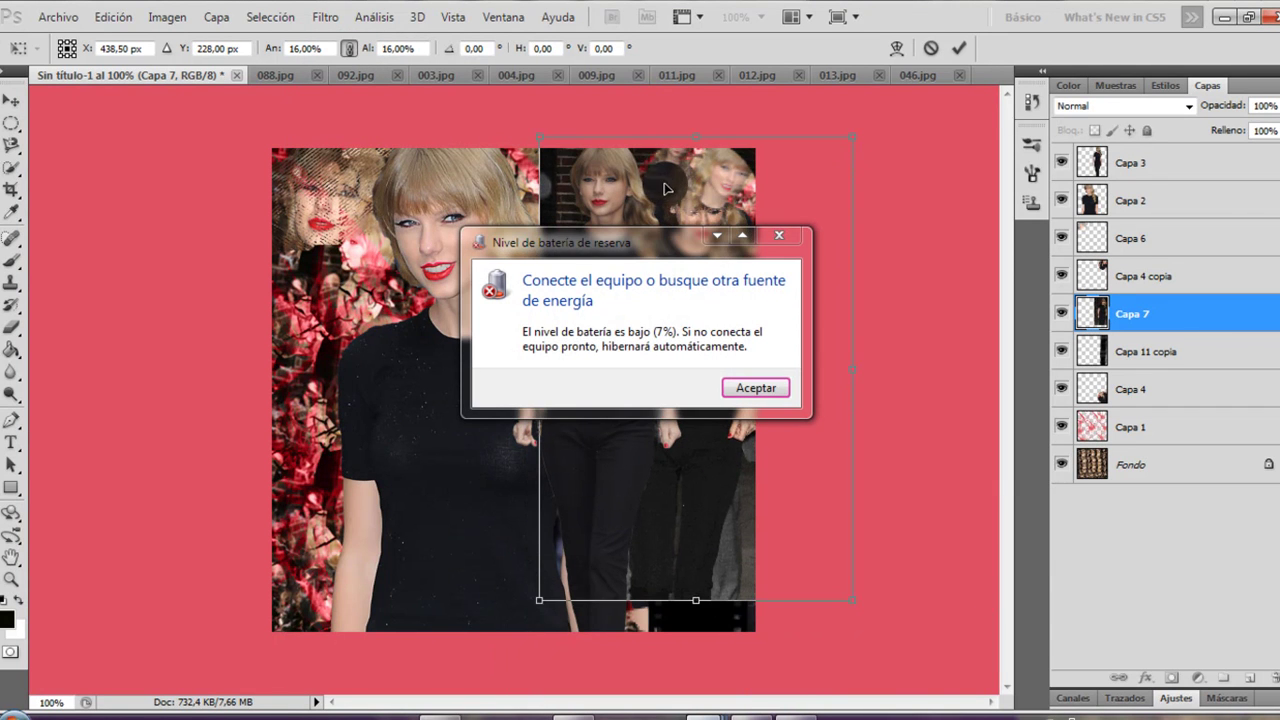
{"action": "left_click", "coordinate": [758, 391]}
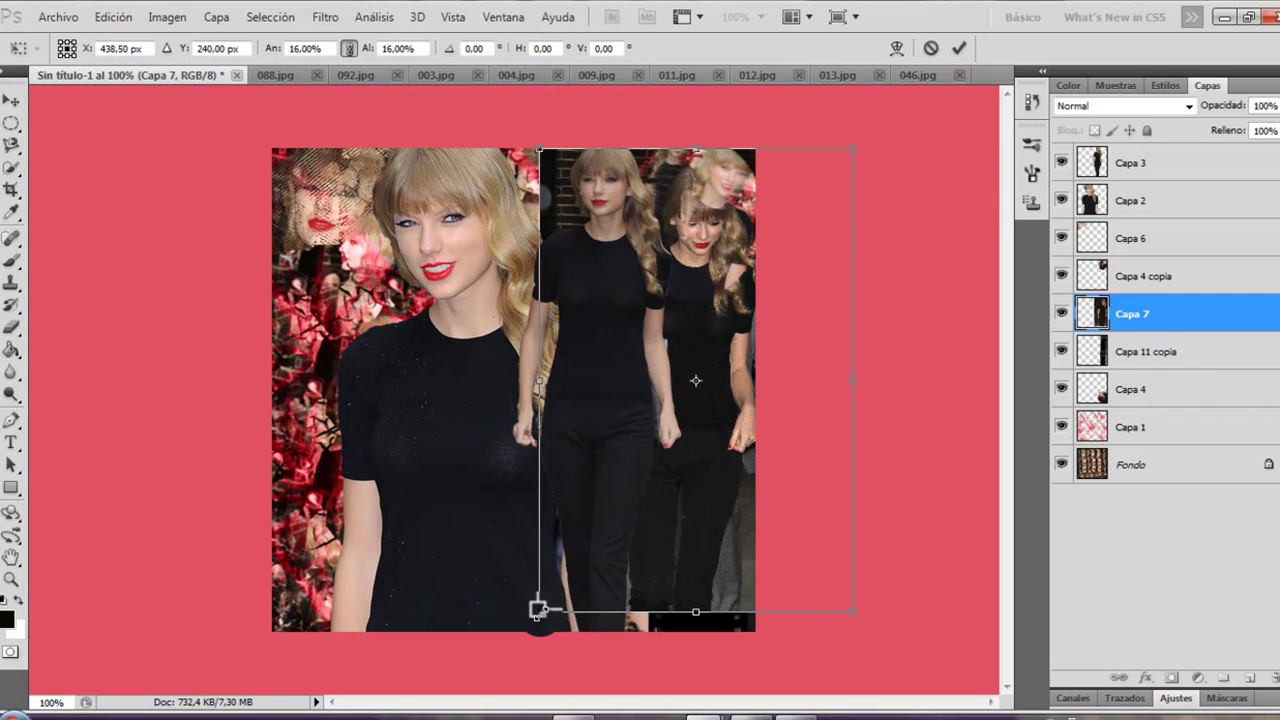
{"action": "left_click_drag", "start_coordinate": [539, 611], "coordinate": [524, 631]}
{"action": "left_click_drag", "start_coordinate": [711, 463], "coordinate": [725, 485]}
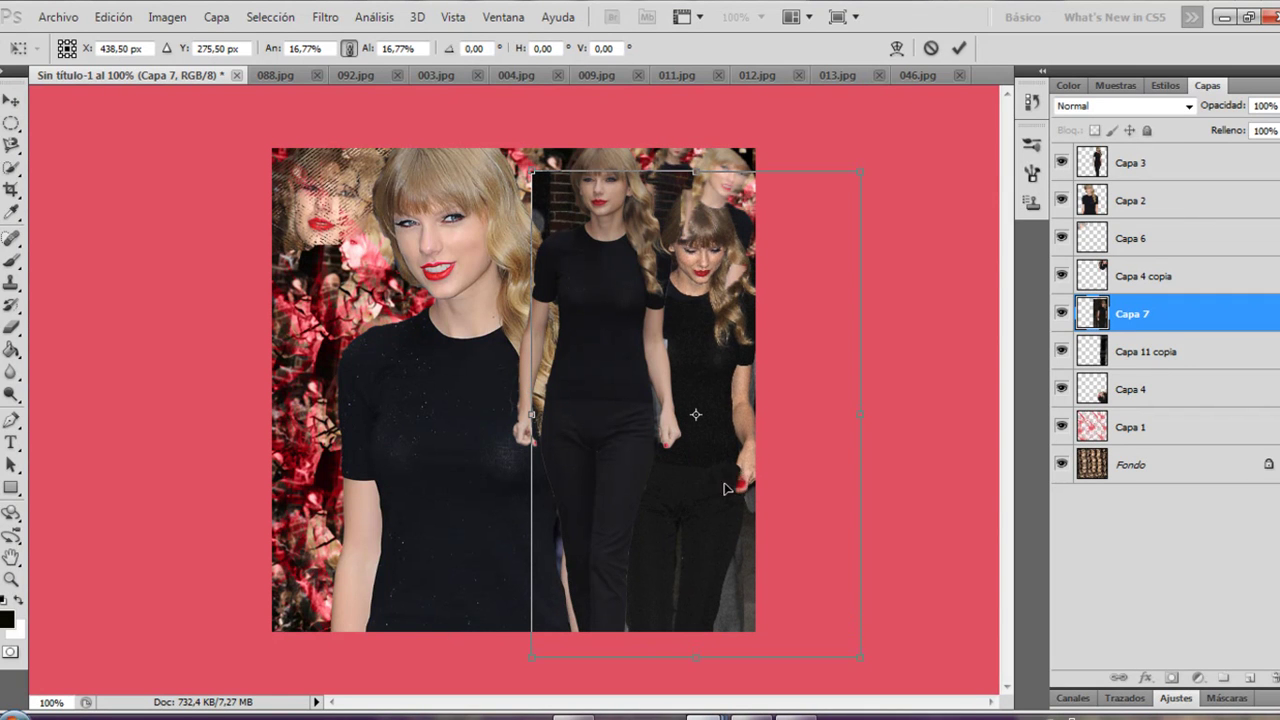
{"action": "key", "text": "Return"}
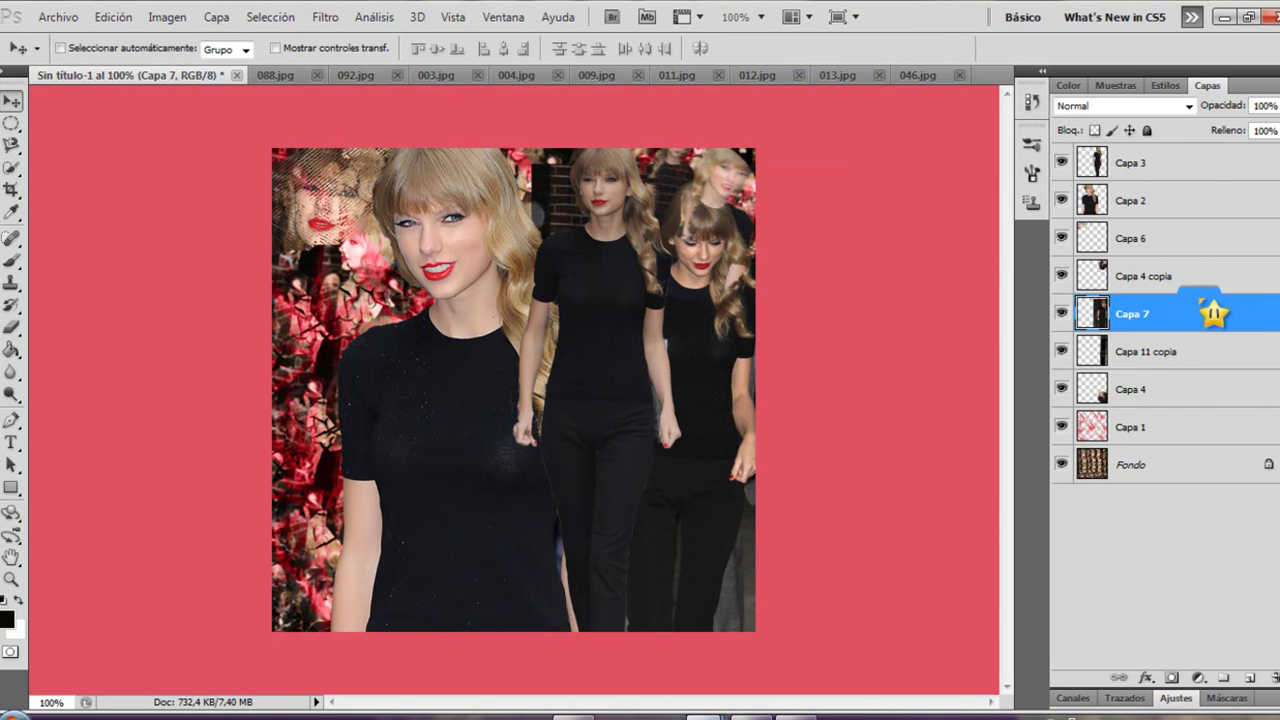
Step: Clip the 011.jpg photo to the film strip and merge the two layers
{"action": "right_click", "coordinate": [1213, 313]}
{"action": "left_click", "coordinate": [1015, 477]}
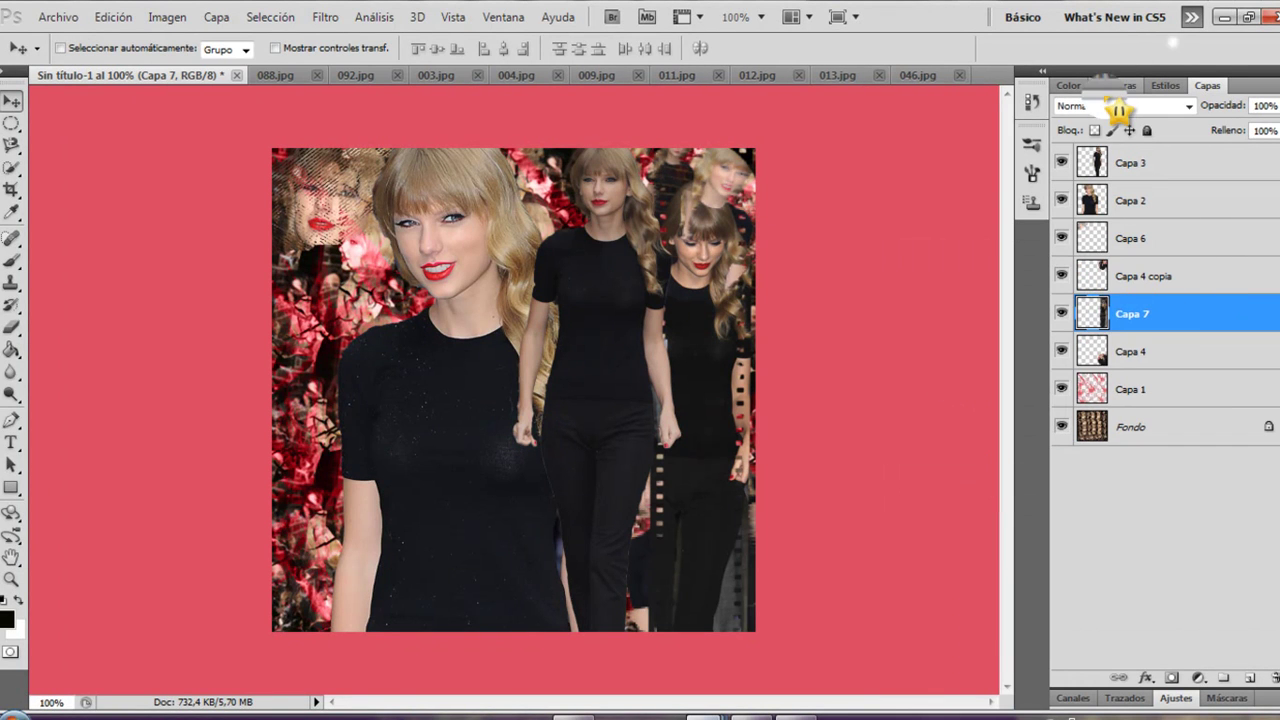
Step: Set the merged film-strip layer's blend mode to Multiplicar
{"action": "left_click", "coordinate": [1105, 105]}
{"action": "left_click", "coordinate": [1098, 170]}
{"action": "left_click", "coordinate": [1093, 107]}
{"action": "left_click", "coordinate": [1079, 187]}
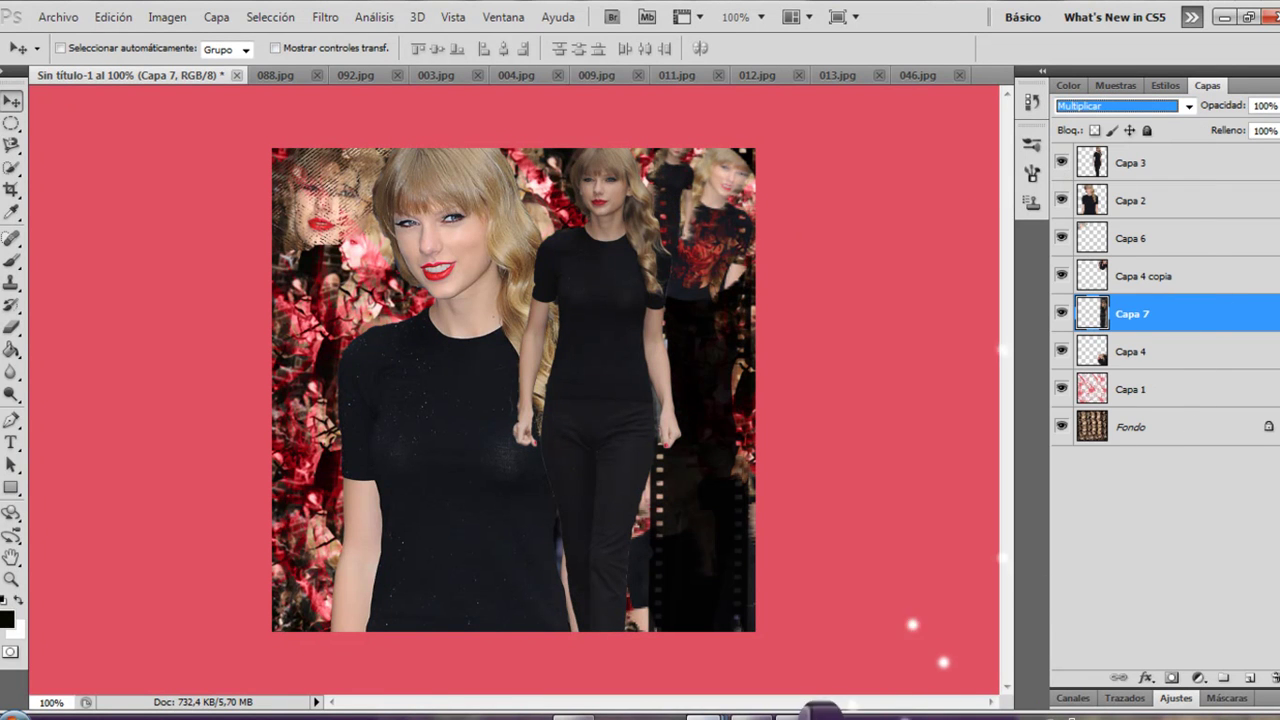
Step: Select Capa 11 in +BeautifulPeople.psd to examine its blend mode, then minimise the file
{"action": "mouse_move", "coordinate": [720, 717]}
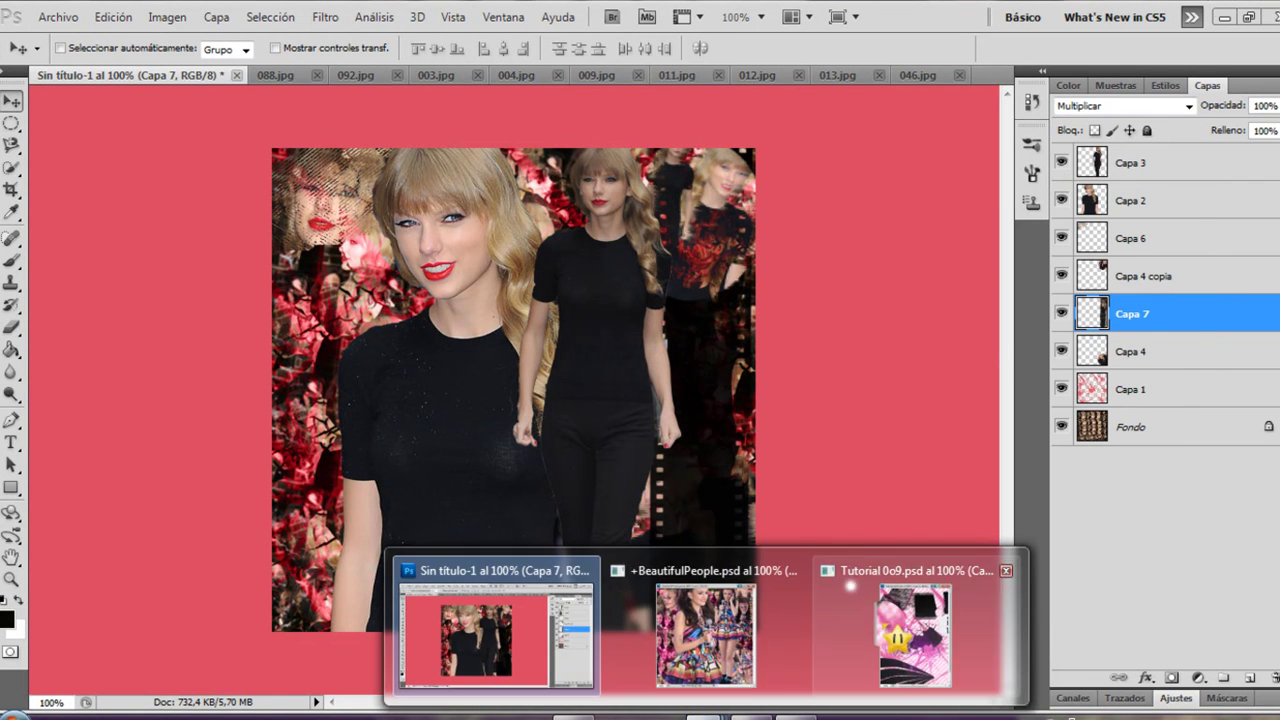
{"action": "left_click", "coordinate": [757, 648]}
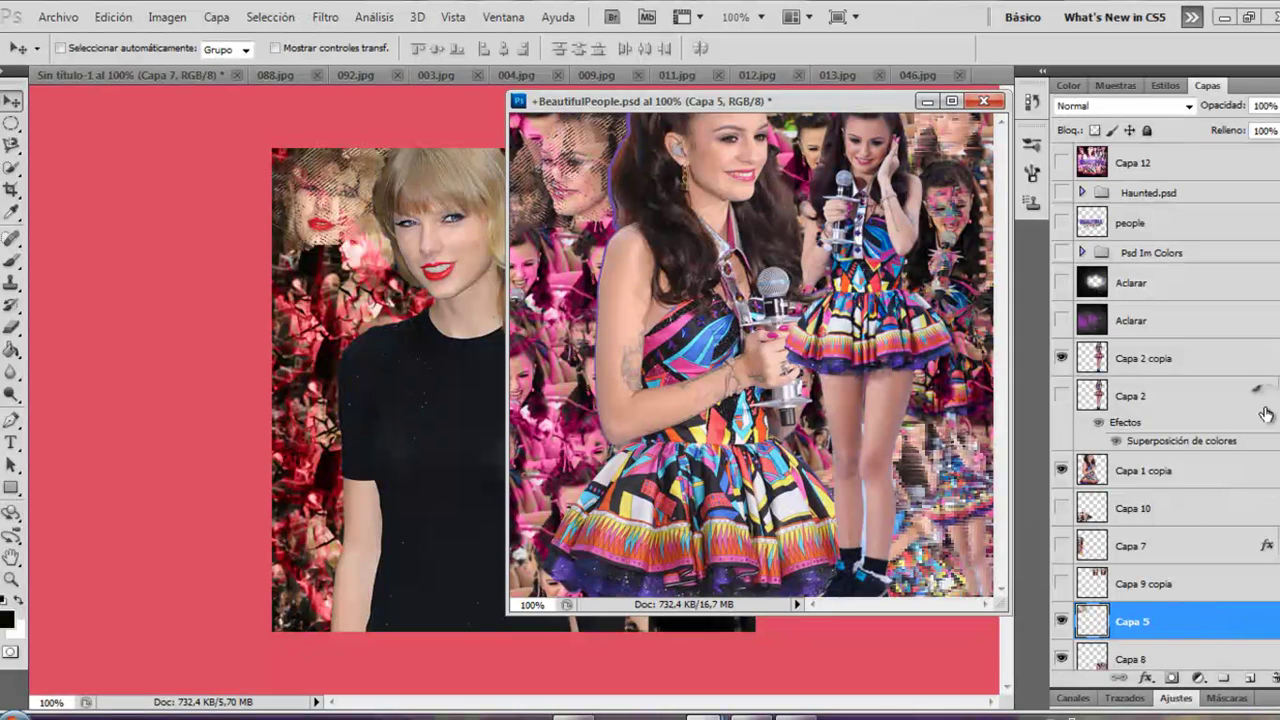
{"action": "scroll", "coordinate": [1165, 400], "scroll_direction": "down", "scroll_amount": 5}
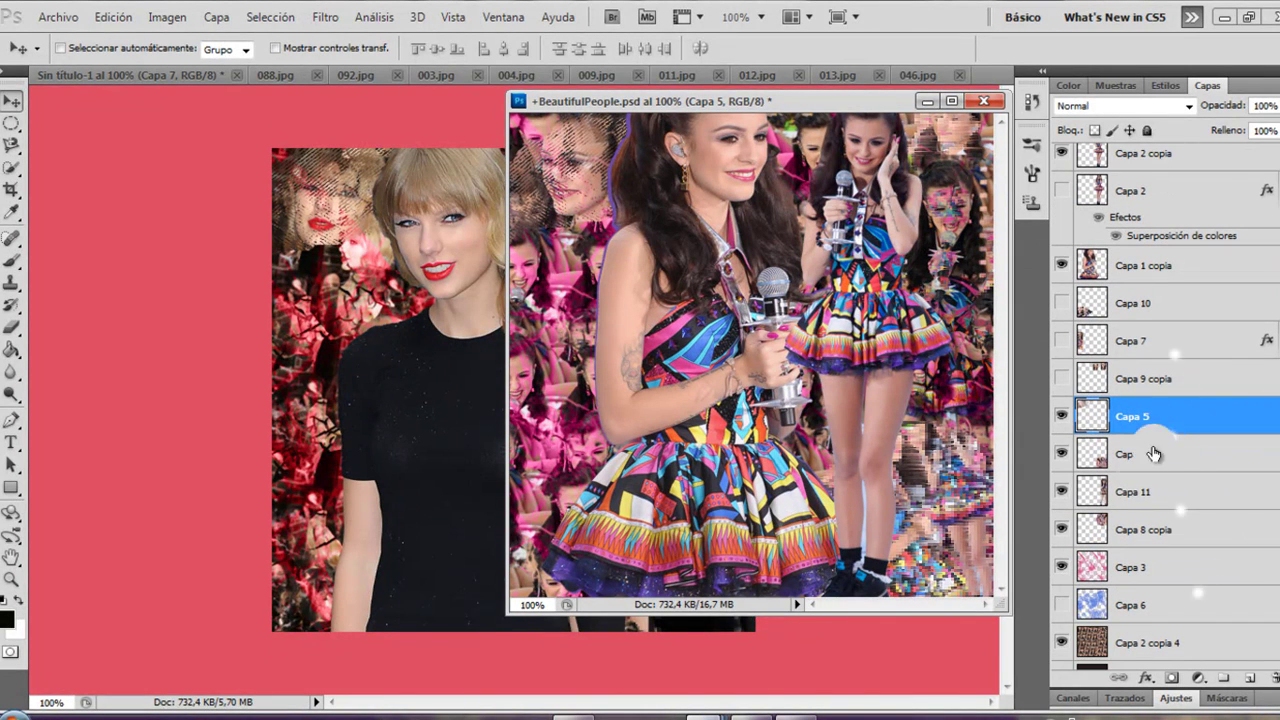
{"action": "left_click", "coordinate": [1128, 493]}
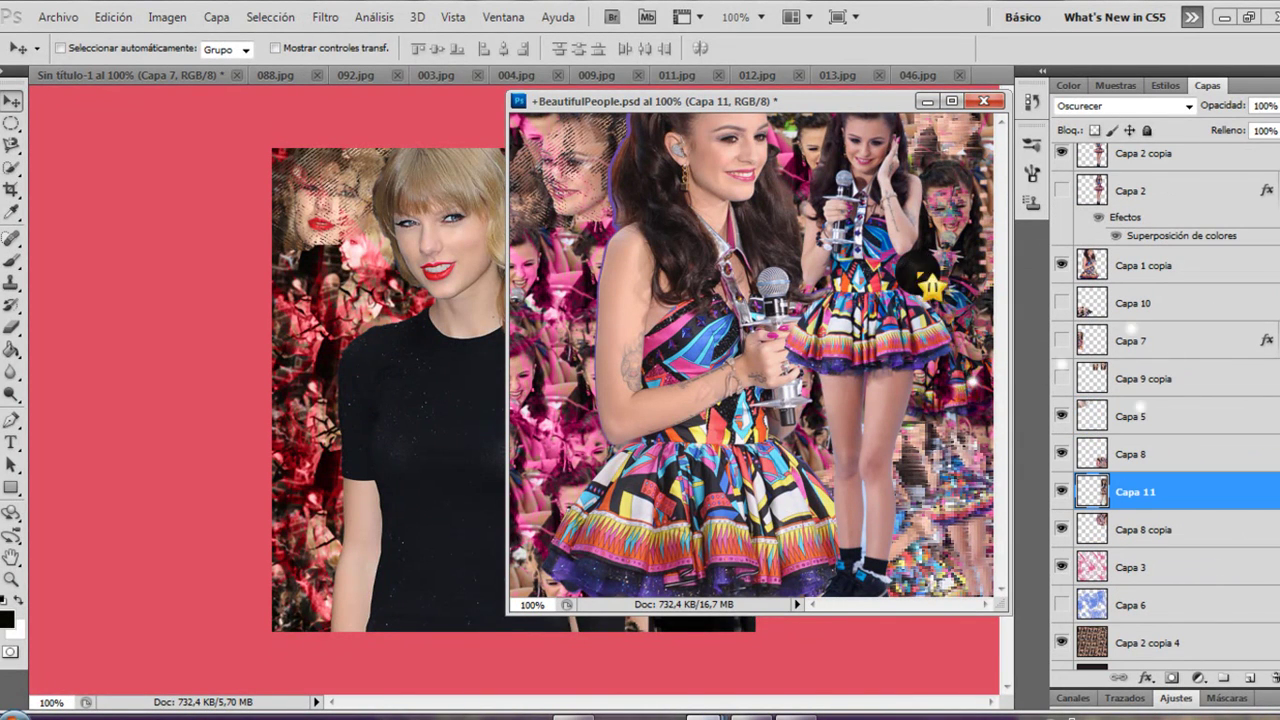
{"action": "left_click", "coordinate": [926, 101]}
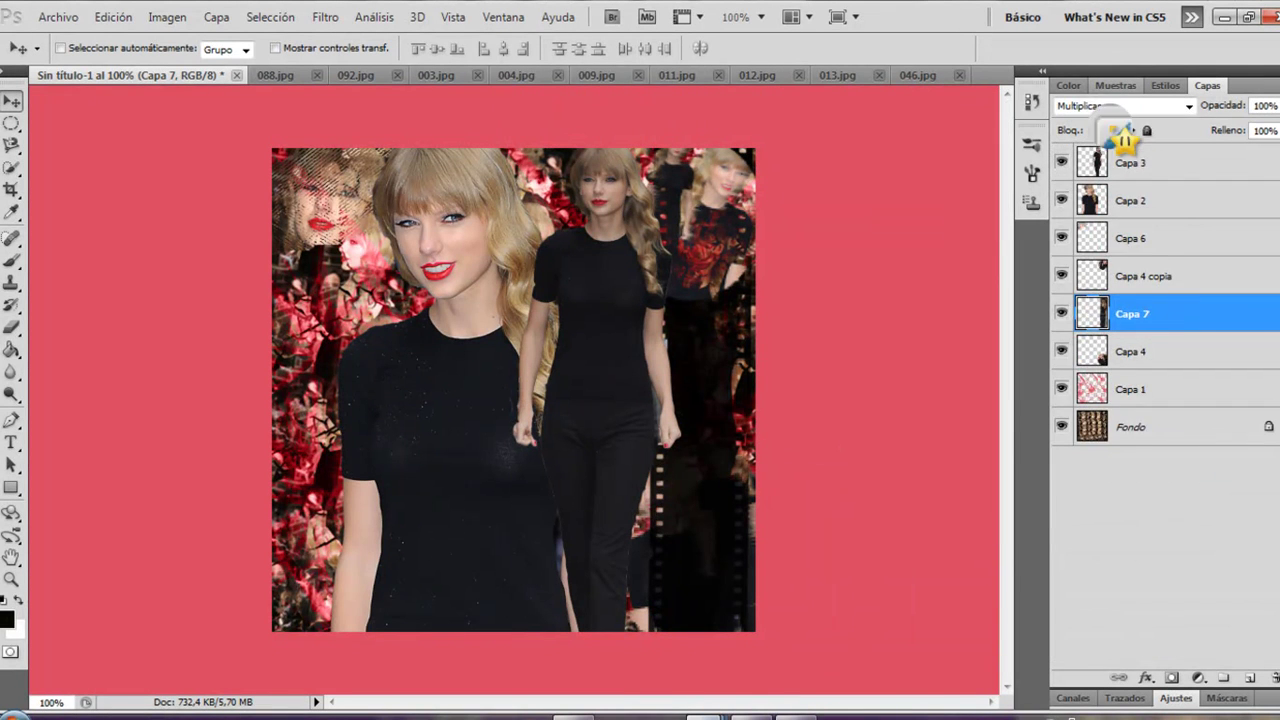
Step: Set the film-strip layer's blend mode to Oscurecer and move the layer below Capa 4
{"action": "left_click", "coordinate": [1112, 107]}
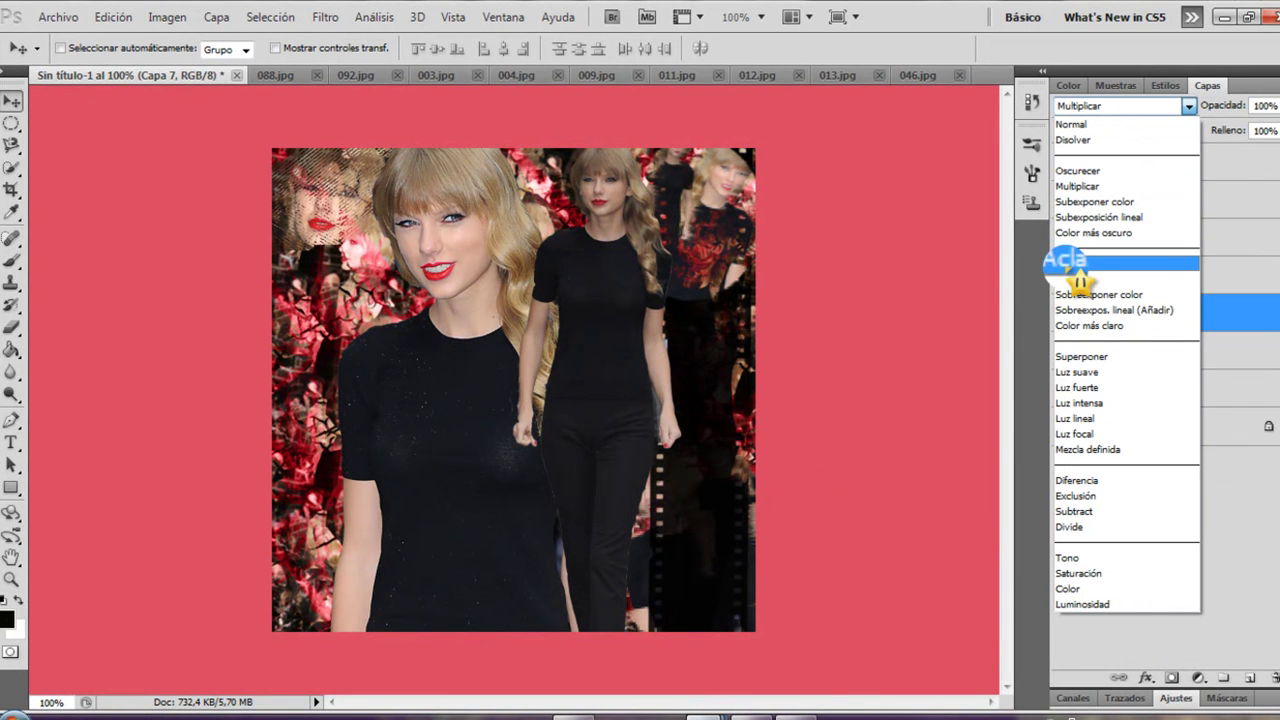
{"action": "left_click", "coordinate": [1100, 171]}
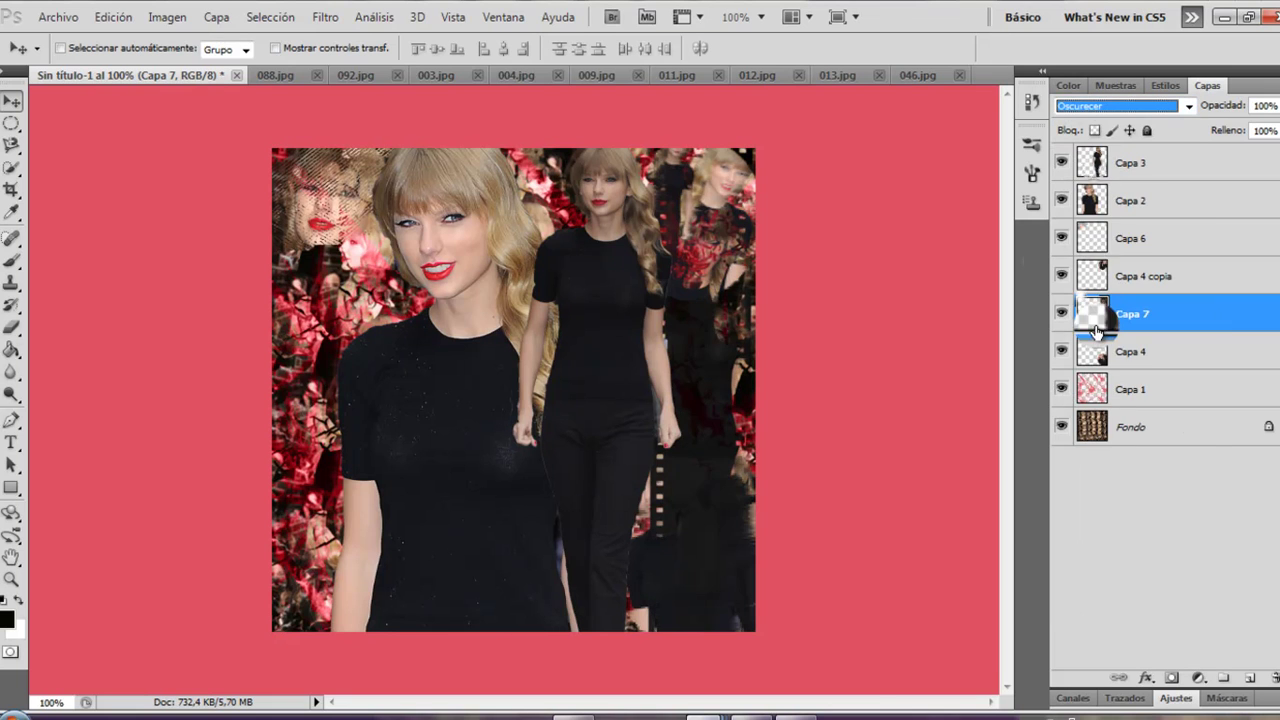
{"action": "left_click", "coordinate": [1062, 238]}
{"action": "left_click", "coordinate": [1062, 238]}
{"action": "left_click_drag", "start_coordinate": [1138, 318], "coordinate": [1095, 352]}
Step: Reposition the film-strip layer along the canvas's right edge so its face sits just below the upper elliptical copy
{"action": "left_click", "coordinate": [656, 338]}
{"action": "mouse_move", "coordinate": [685, 242]}
{"action": "left_mouse_down"}
{"action": "mouse_move", "coordinate": [686, 285]}
{"action": "mouse_move", "coordinate": [690, 242]}
{"action": "mouse_move", "coordinate": [693, 256]}
{"action": "left_mouse_up"}
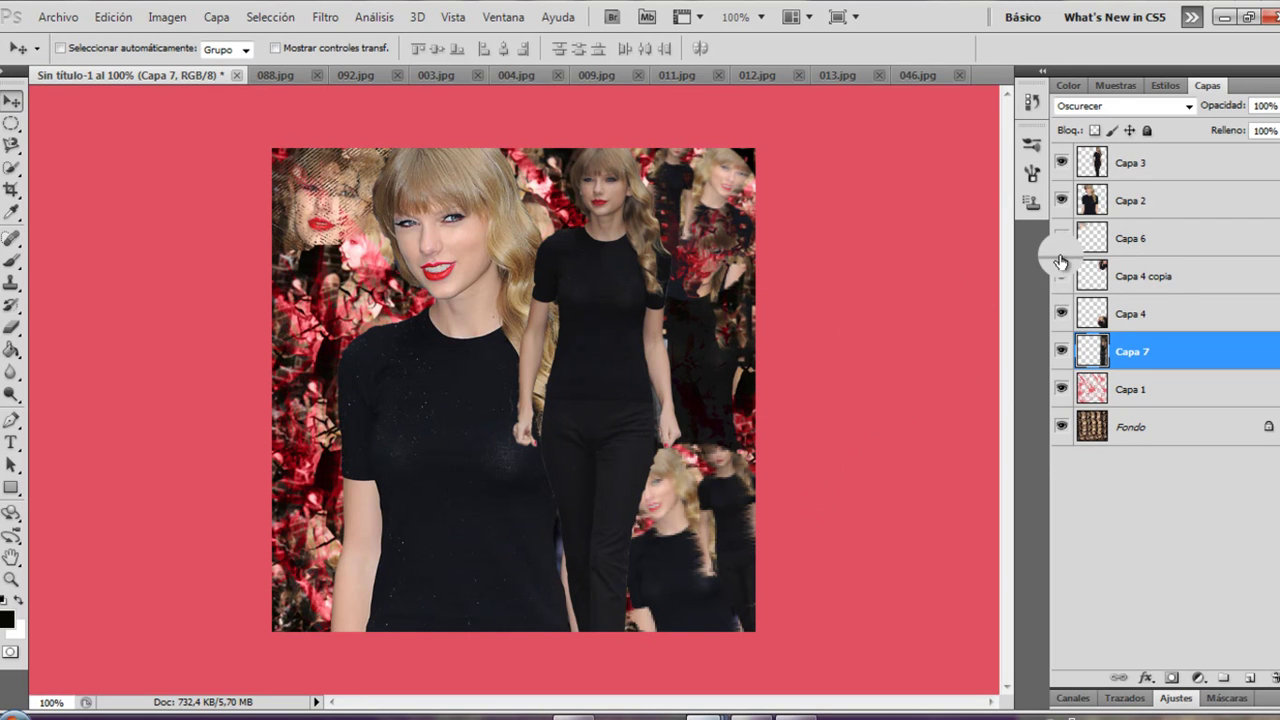
{"action": "left_click", "coordinate": [1060, 316]}
{"action": "left_click_drag", "start_coordinate": [741, 340], "coordinate": [779, 271]}
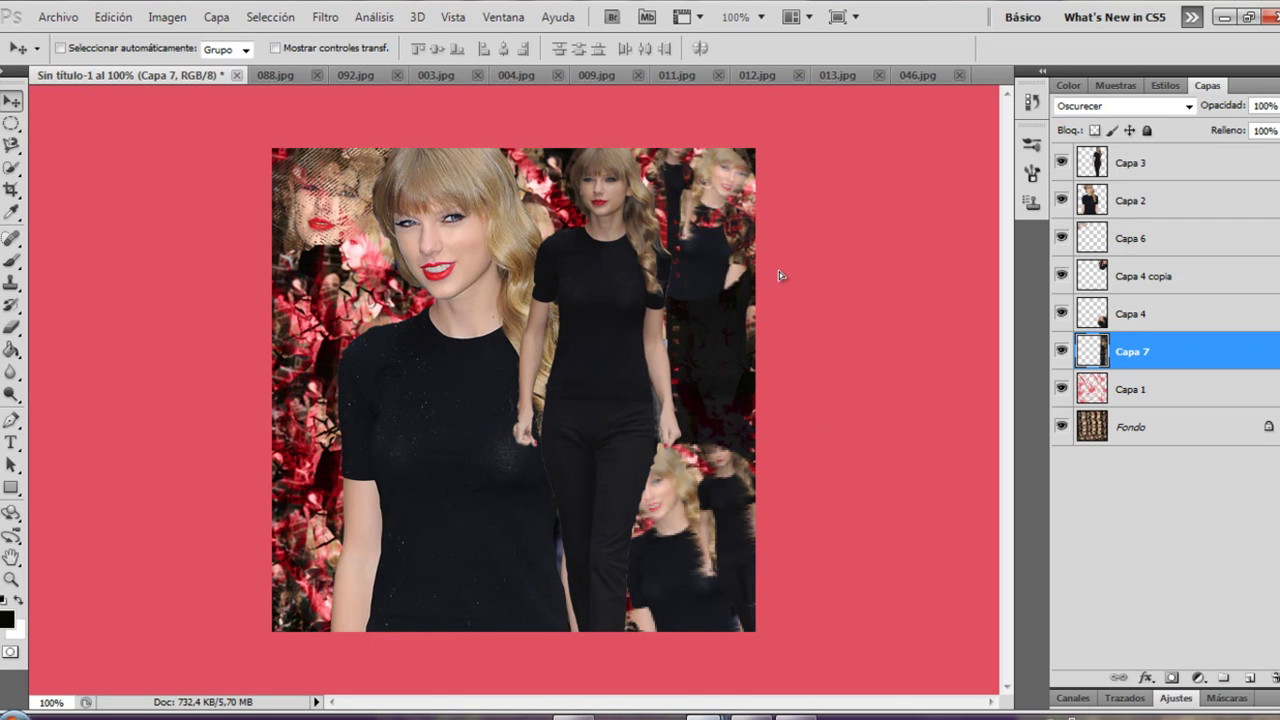
{"action": "left_click_drag", "start_coordinate": [768, 343], "coordinate": [725, 259]}
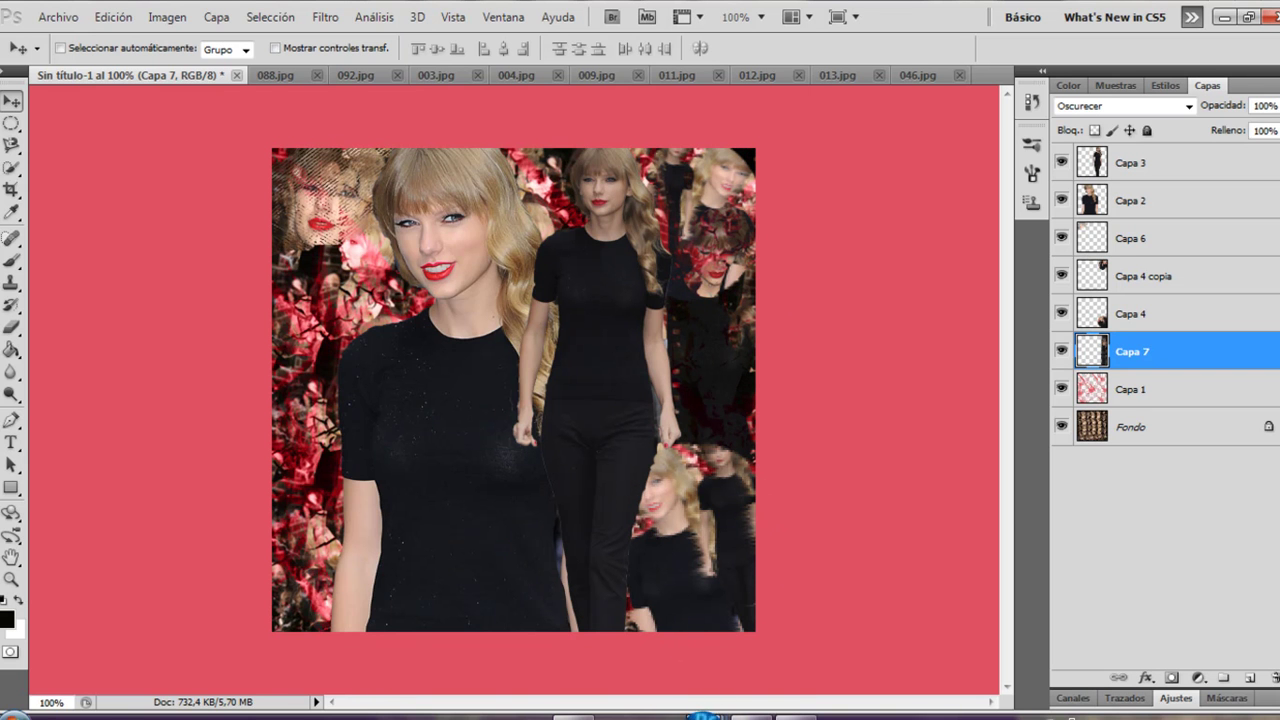
Step: Show Capa 9 copia in +BeautifulPeople.psd to examine its square photo shapes, then minimise the file
{"action": "mouse_move", "coordinate": [705, 716]}
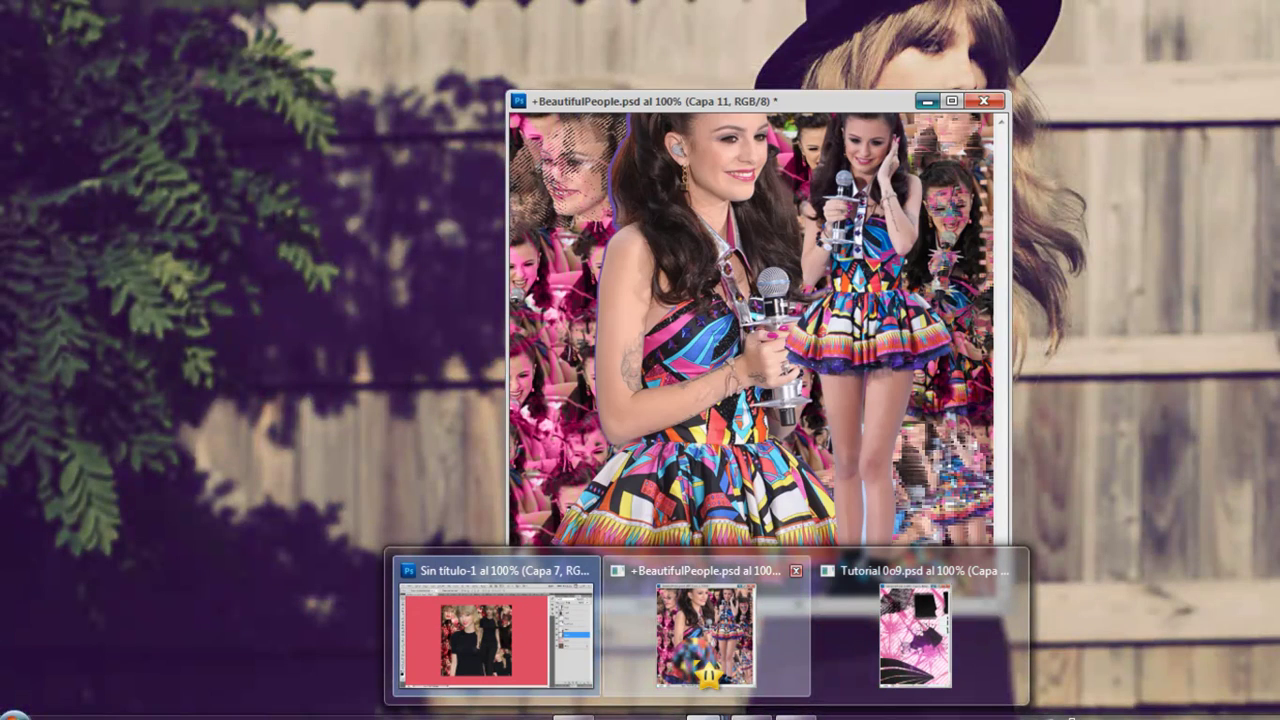
{"action": "left_click", "coordinate": [707, 640]}
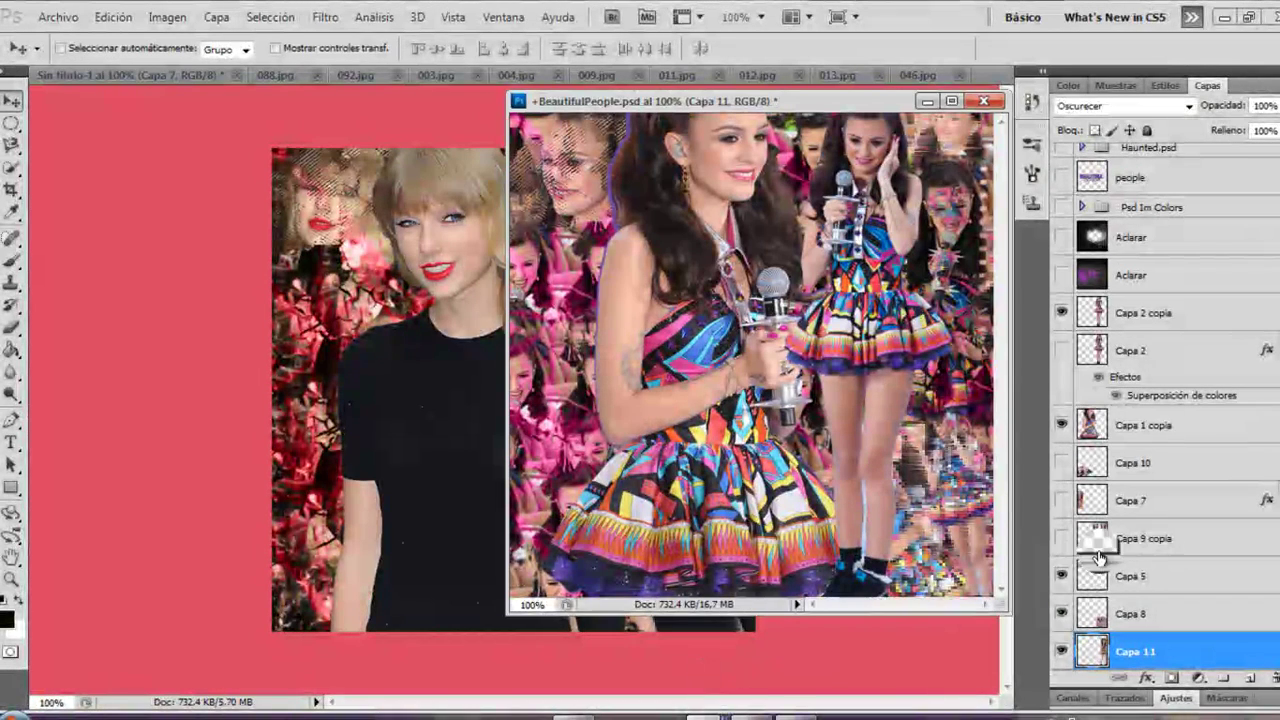
{"action": "left_click", "coordinate": [1061, 540]}
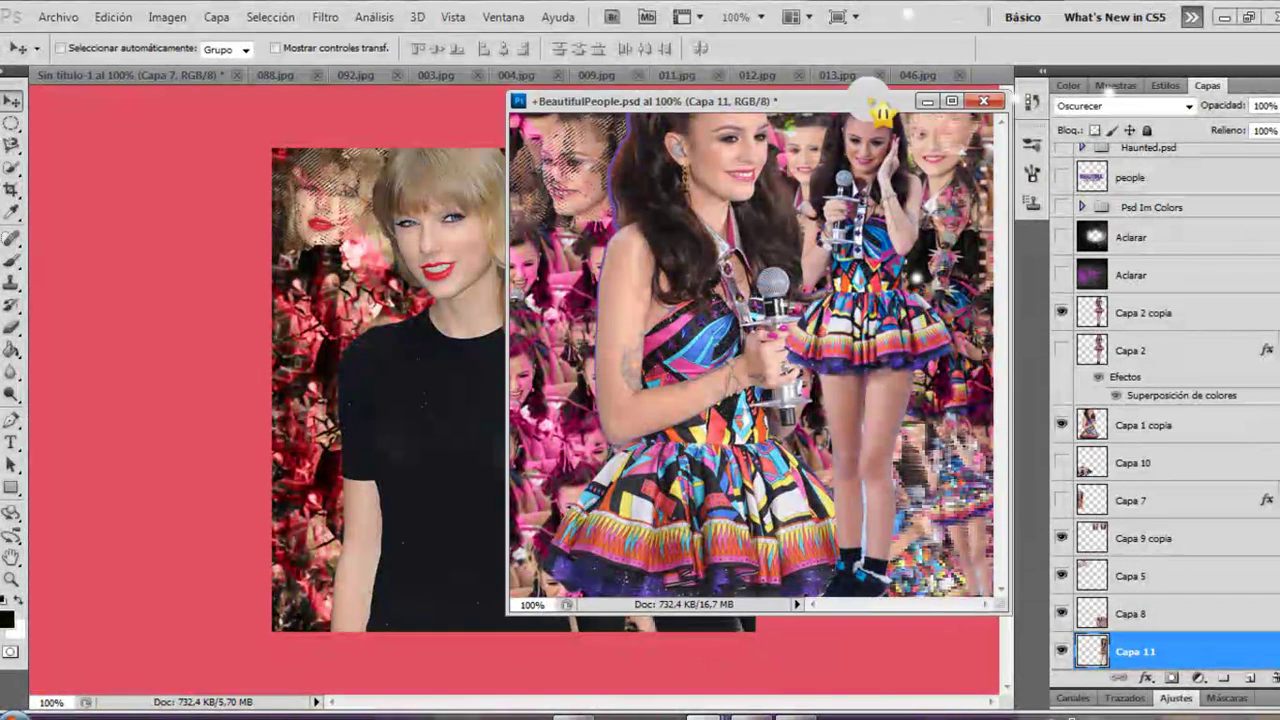
{"action": "left_click", "coordinate": [928, 101]}
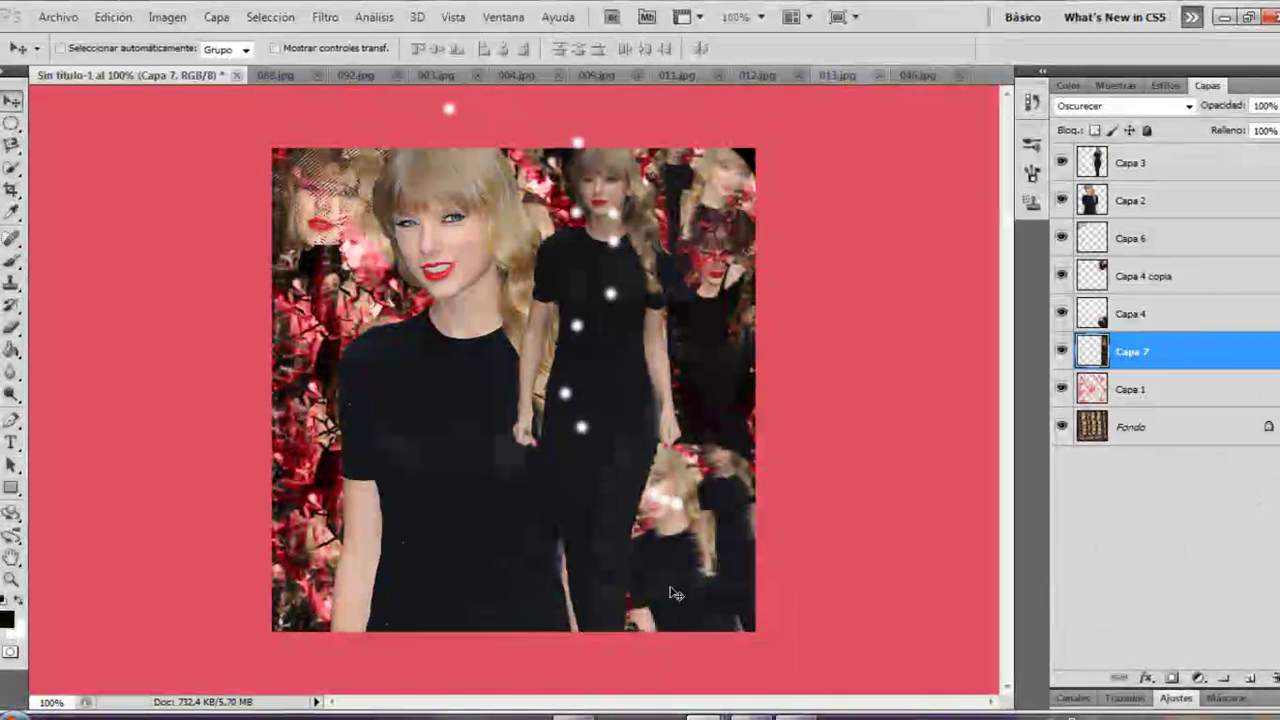
Step: Copy the two-square brush shape from Tutorial 0o9.psd into the collage and place it above Capa 6 along the canvas's upper edge
{"action": "mouse_move", "coordinate": [710, 714]}
{"action": "left_click", "coordinate": [910, 635]}
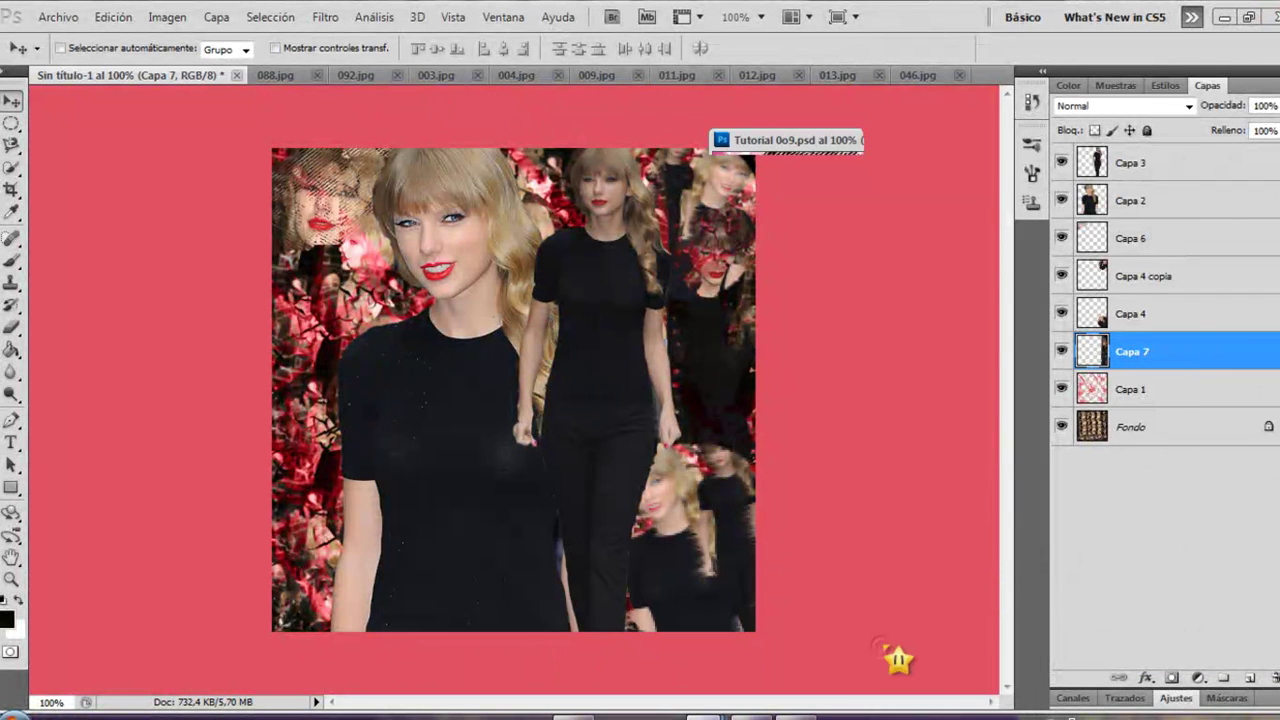
{"action": "left_click_drag", "start_coordinate": [1156, 352], "coordinate": [500, 300]}
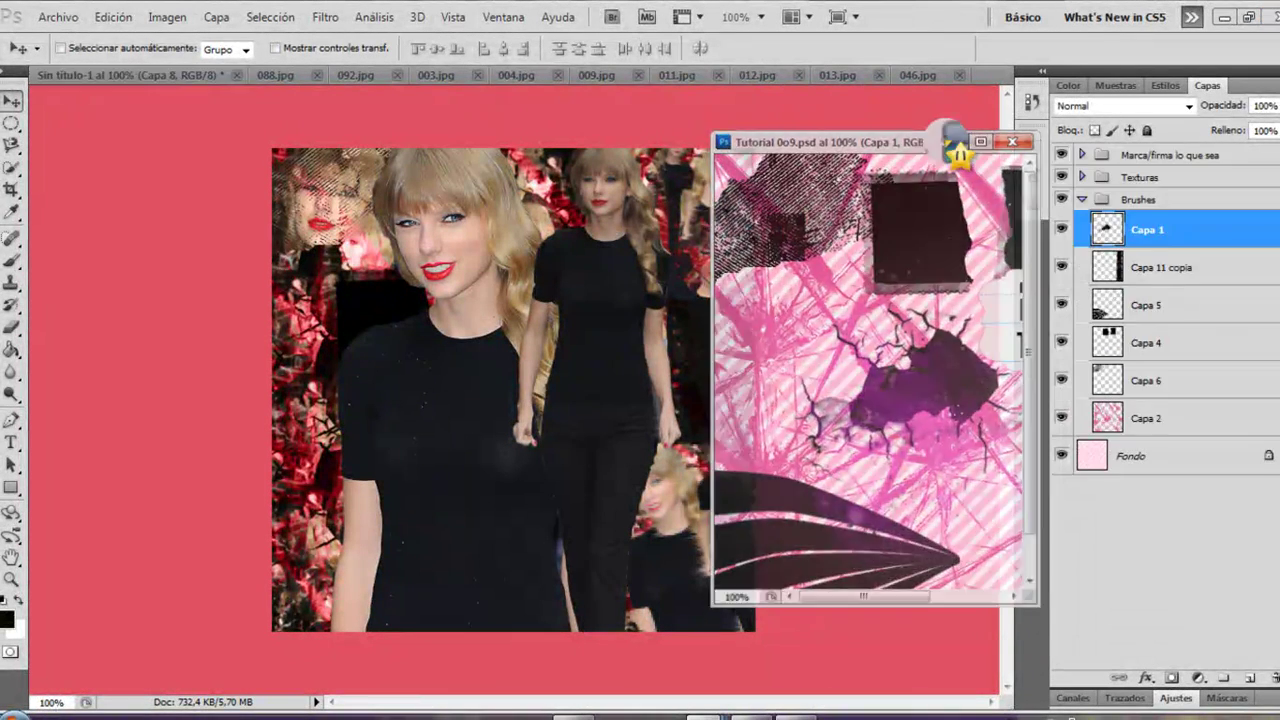
{"action": "left_click", "coordinate": [1012, 139]}
{"action": "left_click_drag", "start_coordinate": [1108, 352], "coordinate": [1108, 240]}
{"action": "left_click_drag", "start_coordinate": [452, 288], "coordinate": [624, 131]}
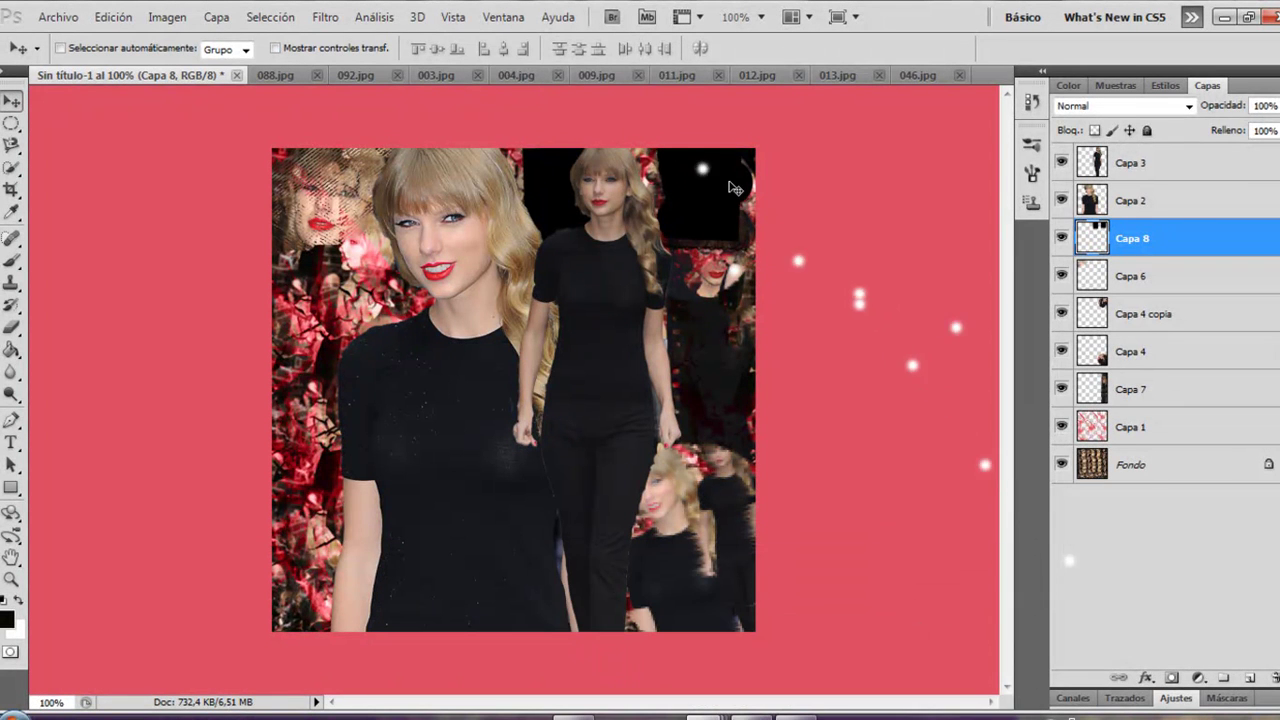
Step: Copy the 009.jpg photo into the collage, directly above the black squares layer
{"action": "left_click", "coordinate": [686, 76]}
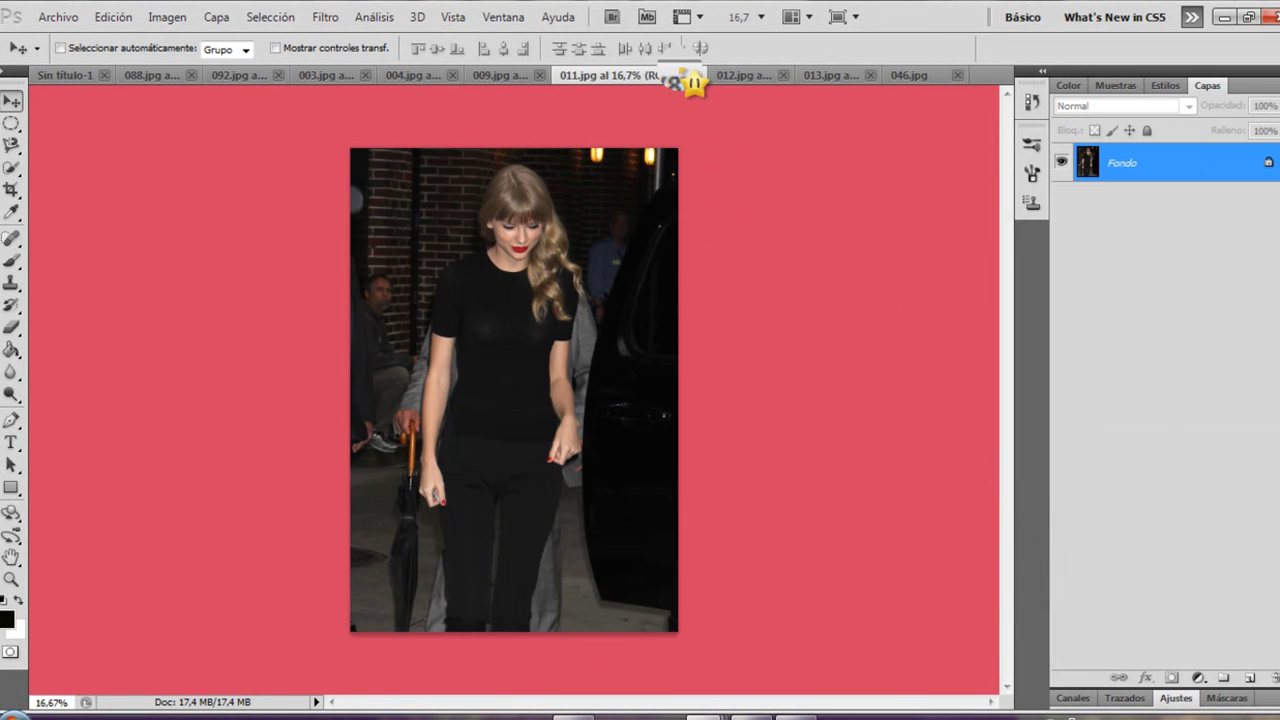
{"action": "left_click", "coordinate": [503, 75]}
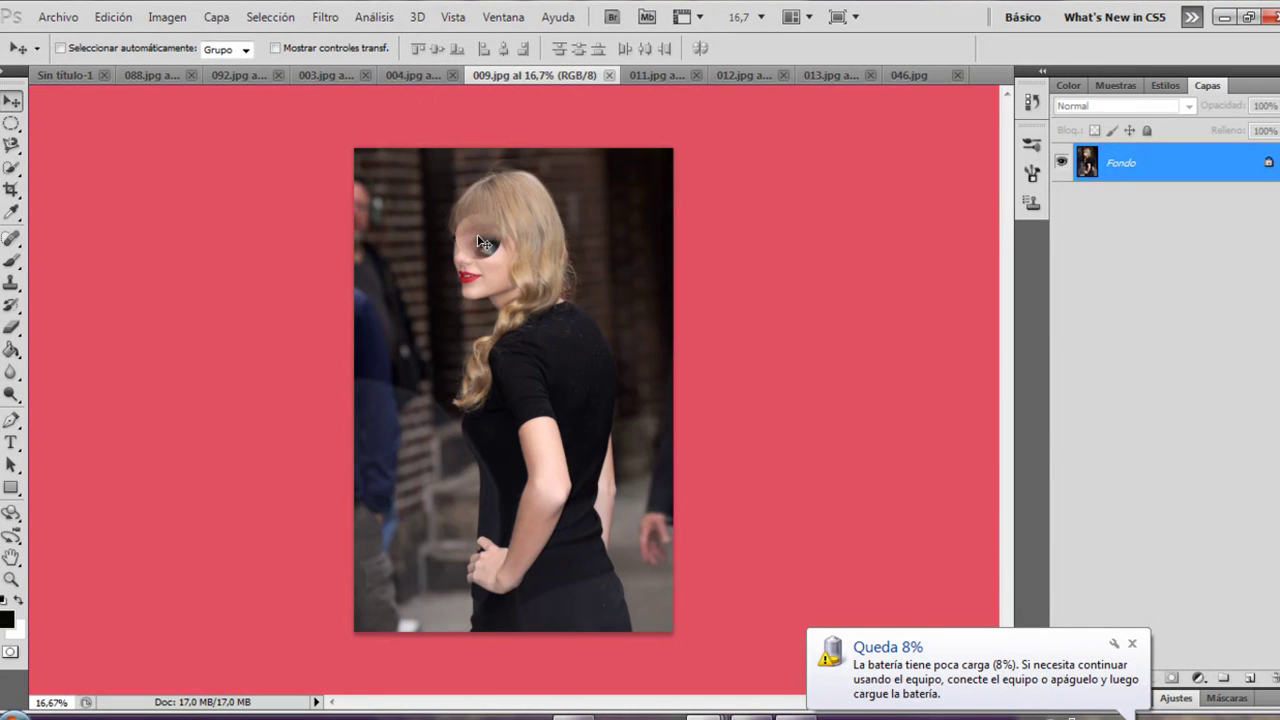
{"action": "left_click", "coordinate": [70, 76]}
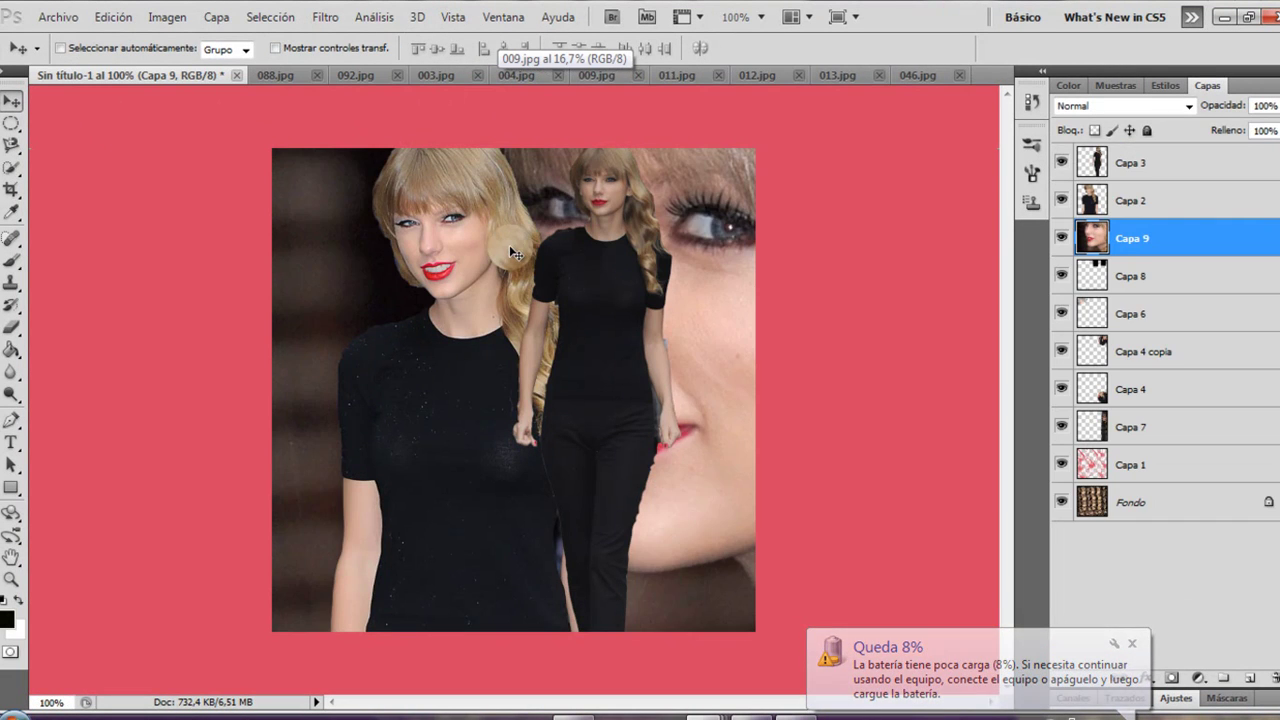
Step: Scale down the 009.jpg photo and position its face over the right black square
{"action": "key", "text": "ctrl+t"}
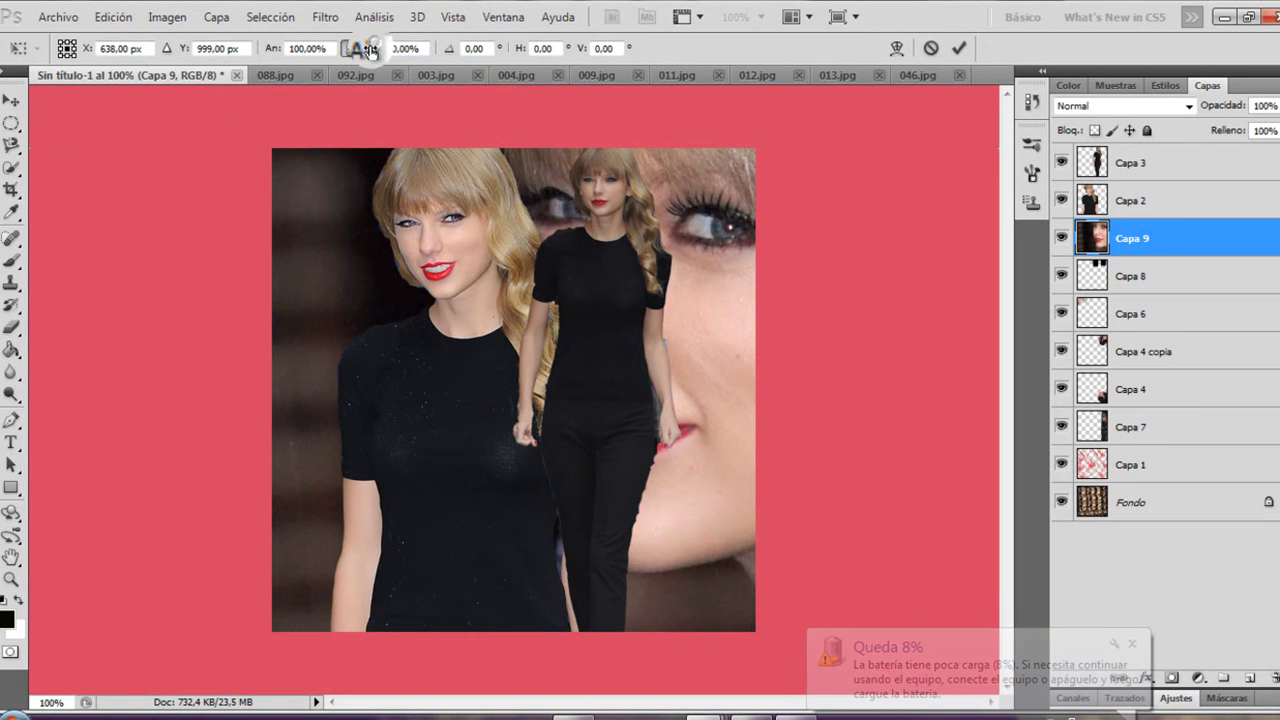
{"action": "left_click_drag", "start_coordinate": [332, 66], "coordinate": [303, 82]}
{"action": "left_click_drag", "start_coordinate": [753, 596], "coordinate": [550, 177]}
{"action": "left_click_drag", "start_coordinate": [335, 167], "coordinate": [557, 166]}
{"action": "left_click_drag", "start_coordinate": [428, 127], "coordinate": [726, 251]}
{"action": "key", "text": "Return"}
Step: Clip the 009.jpg photo to the black squares and adjust its position inside the right square
{"action": "right_click", "coordinate": [1110, 243]}
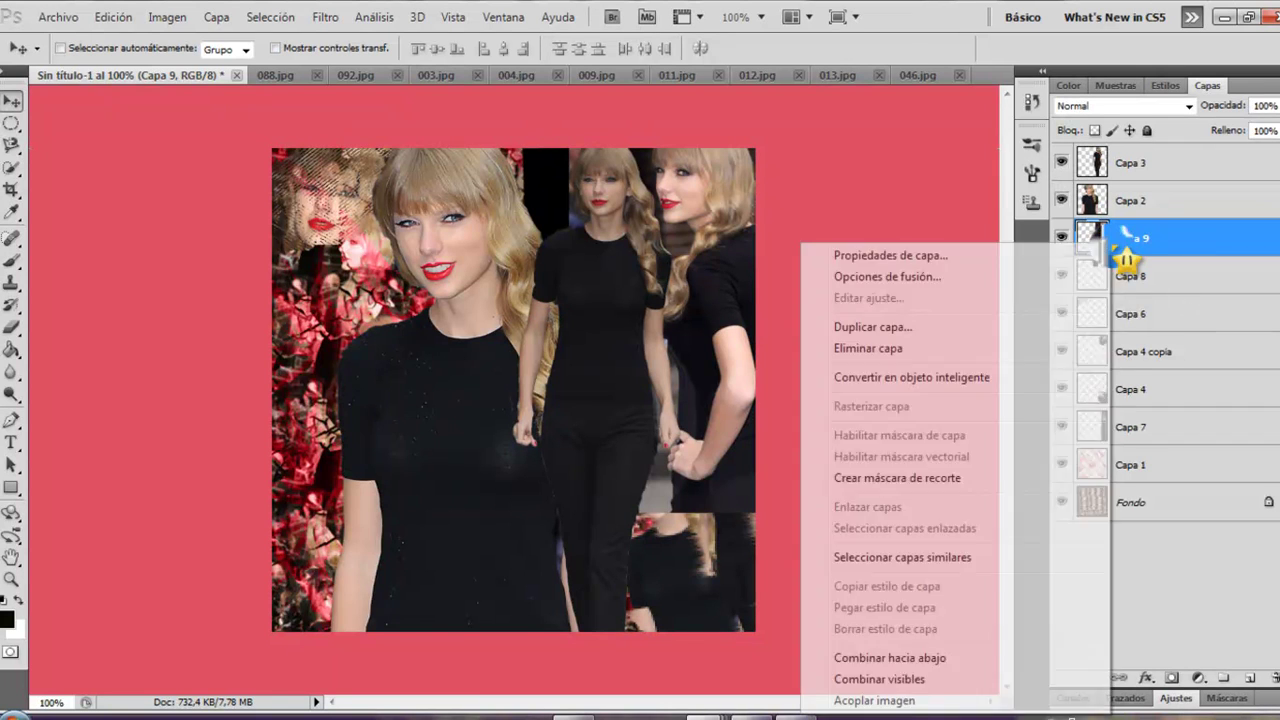
{"action": "left_click", "coordinate": [906, 478]}
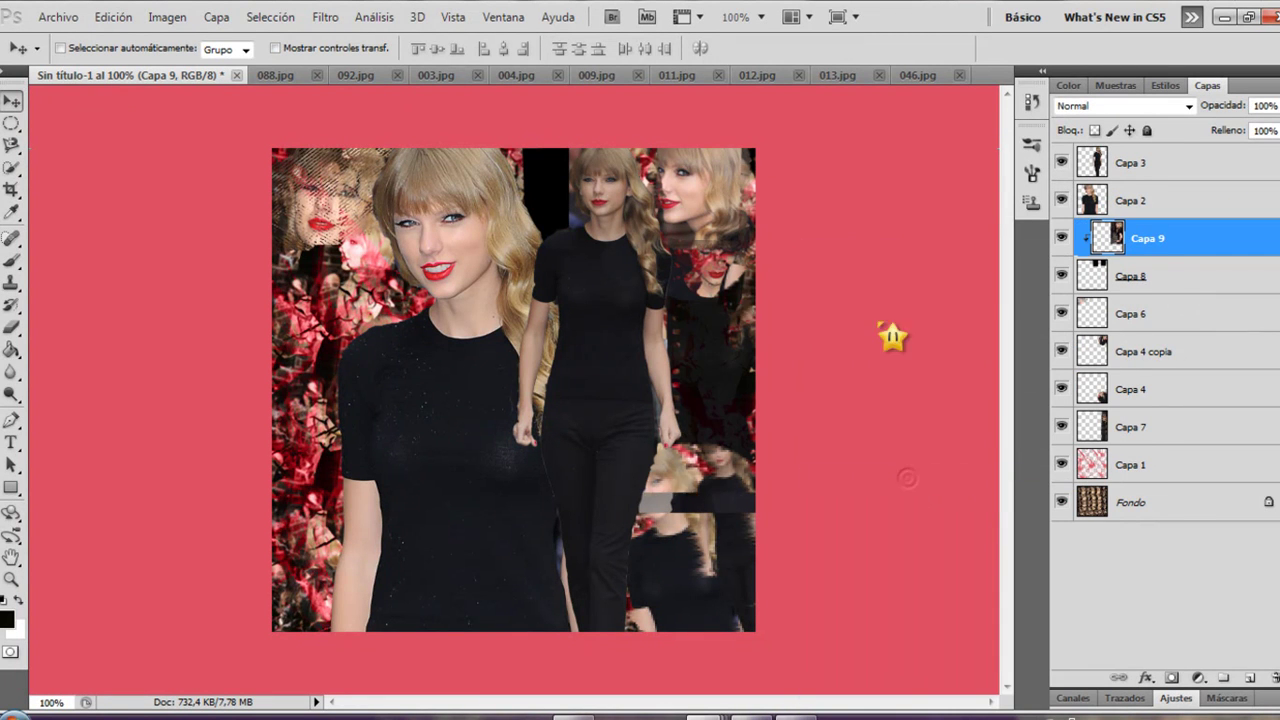
{"action": "left_click_drag", "start_coordinate": [704, 208], "coordinate": [610, 90]}
Step: Copy the 012.jpg photo into the collage and scale it down over the left black square
{"action": "left_click_drag", "start_coordinate": [545, 193], "coordinate": [752, 88]}
{"action": "left_click_drag", "start_coordinate": [427, 245], "coordinate": [204, 308]}
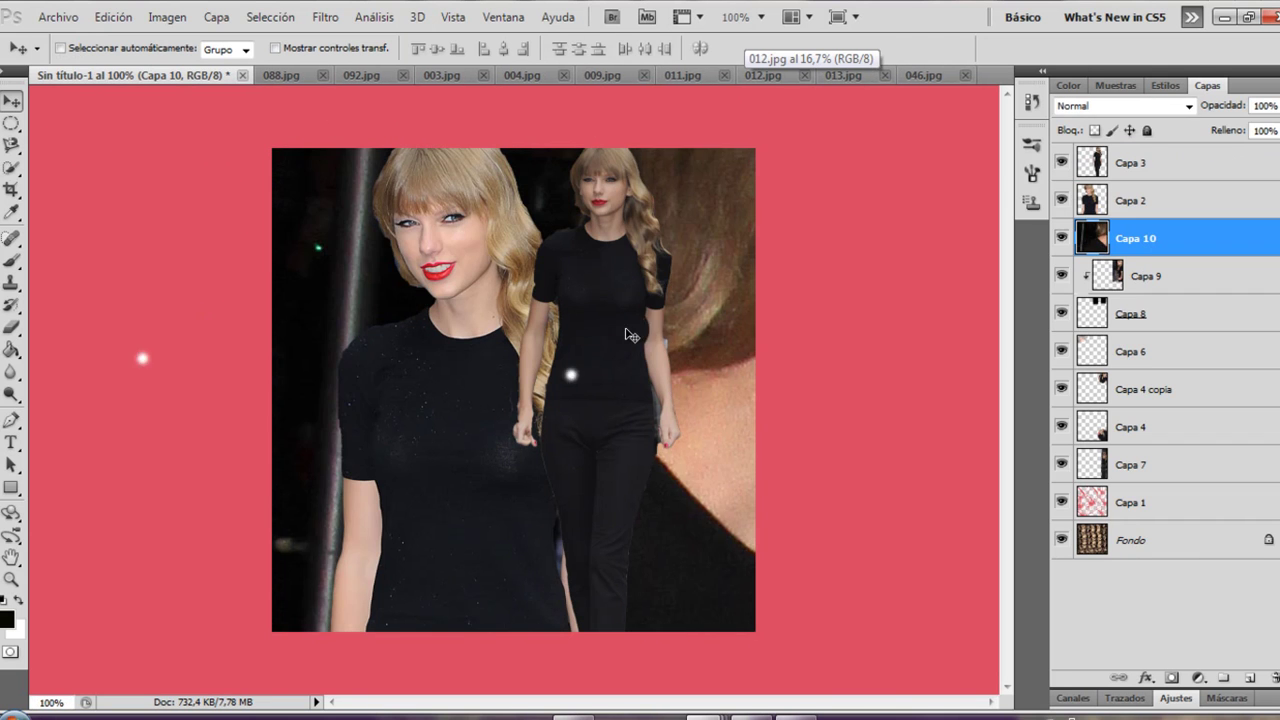
{"action": "key", "text": "ctrl+t"}
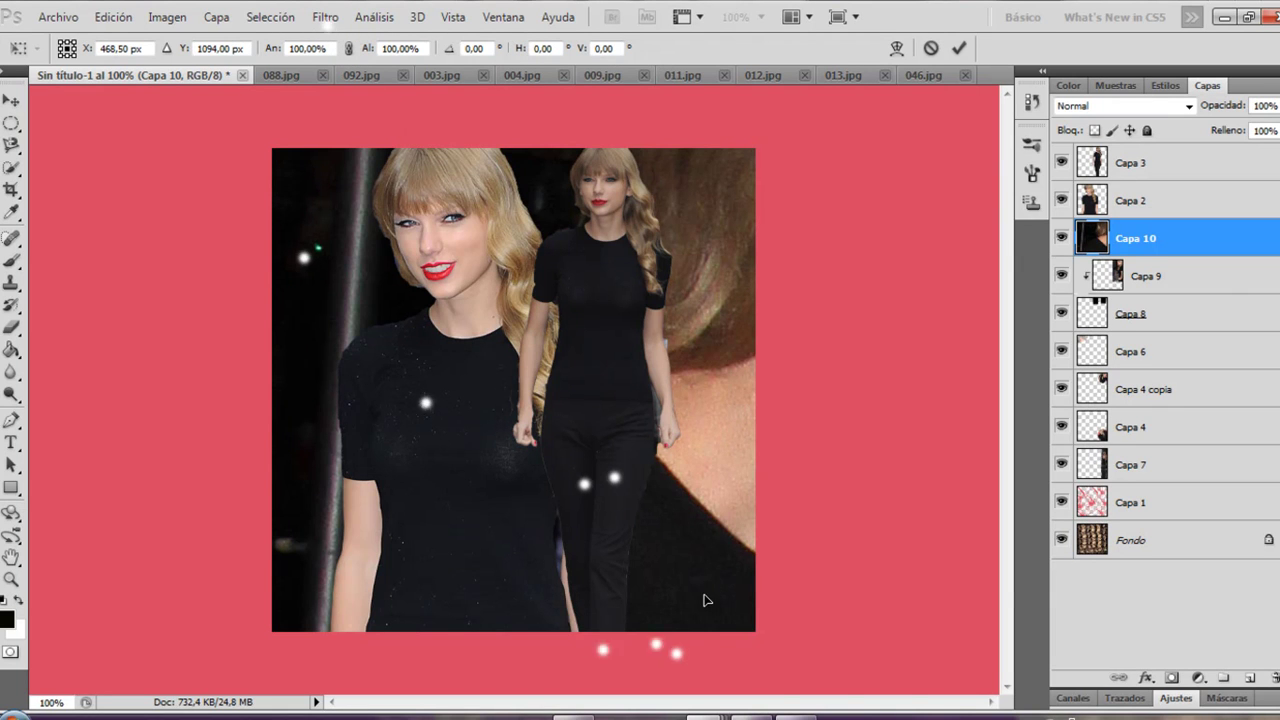
{"action": "left_click", "coordinate": [1078, 608]}
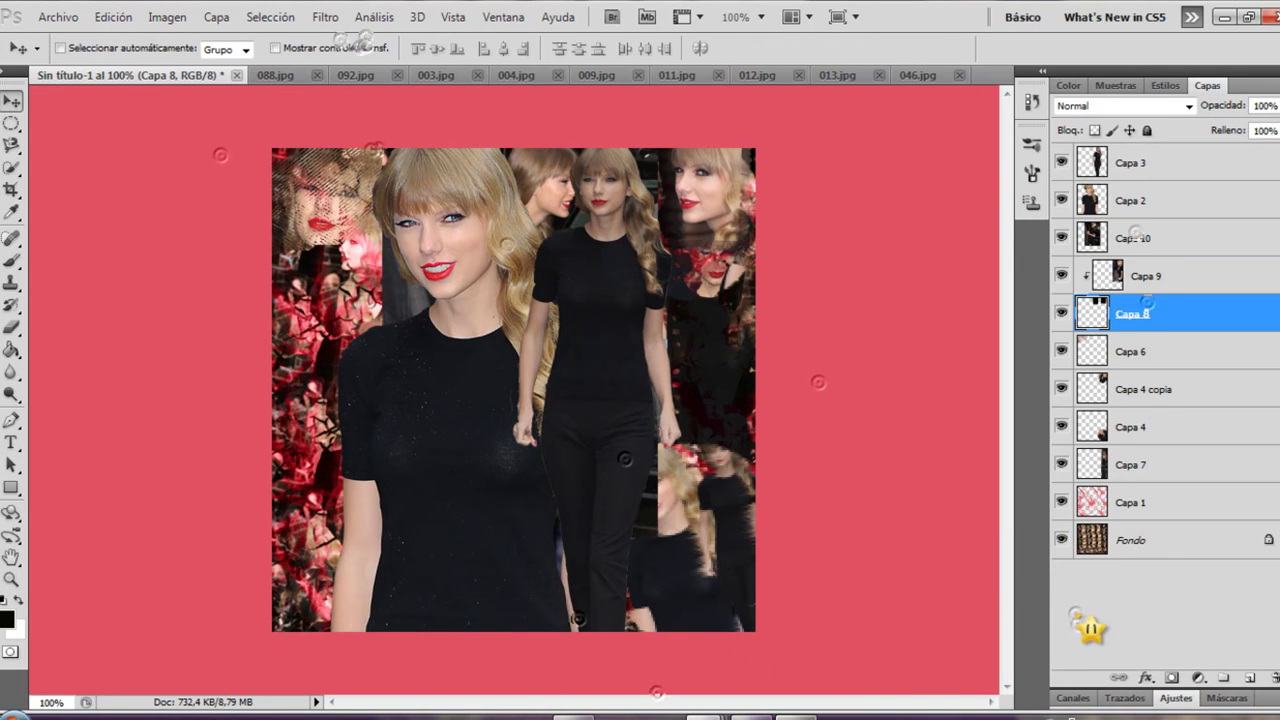
Step: Merge the clipped 009.jpg photo with the squares layer and clip the 012.jpg photo to the merged layer
{"action": "left_click", "coordinate": [757, 387]}
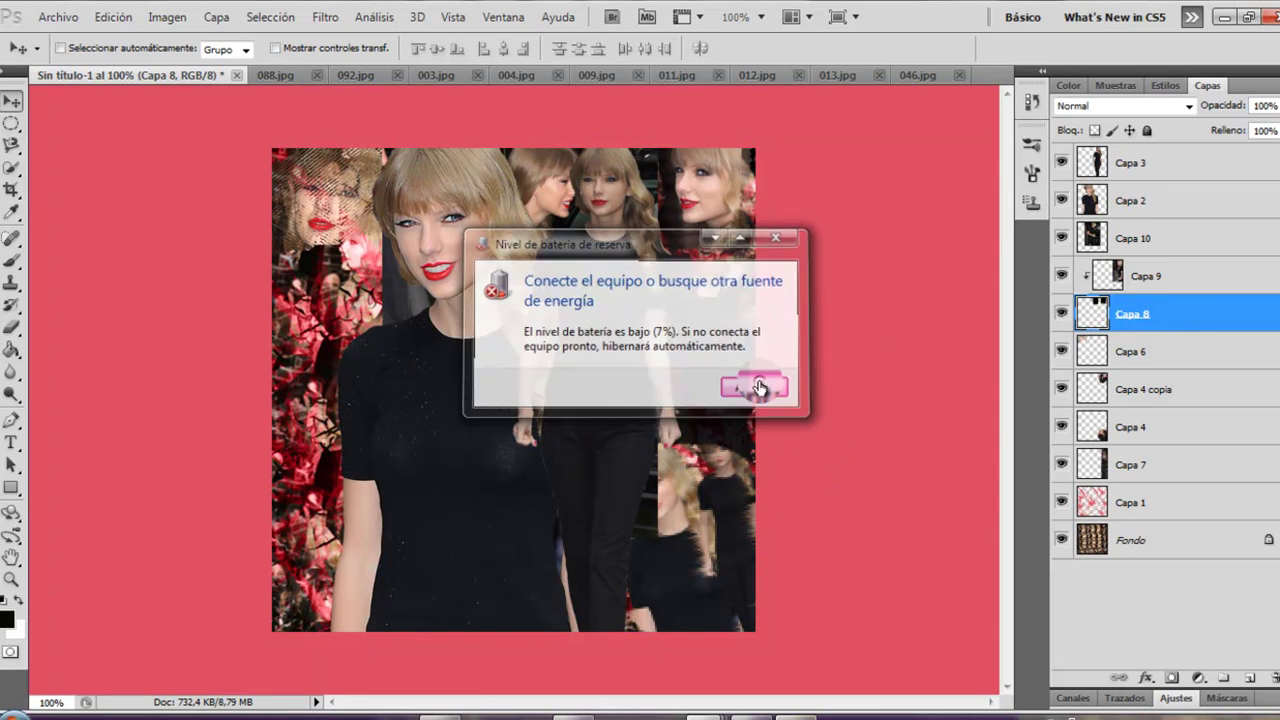
{"action": "left_click", "coordinate": [1166, 277], "text": "shift"}
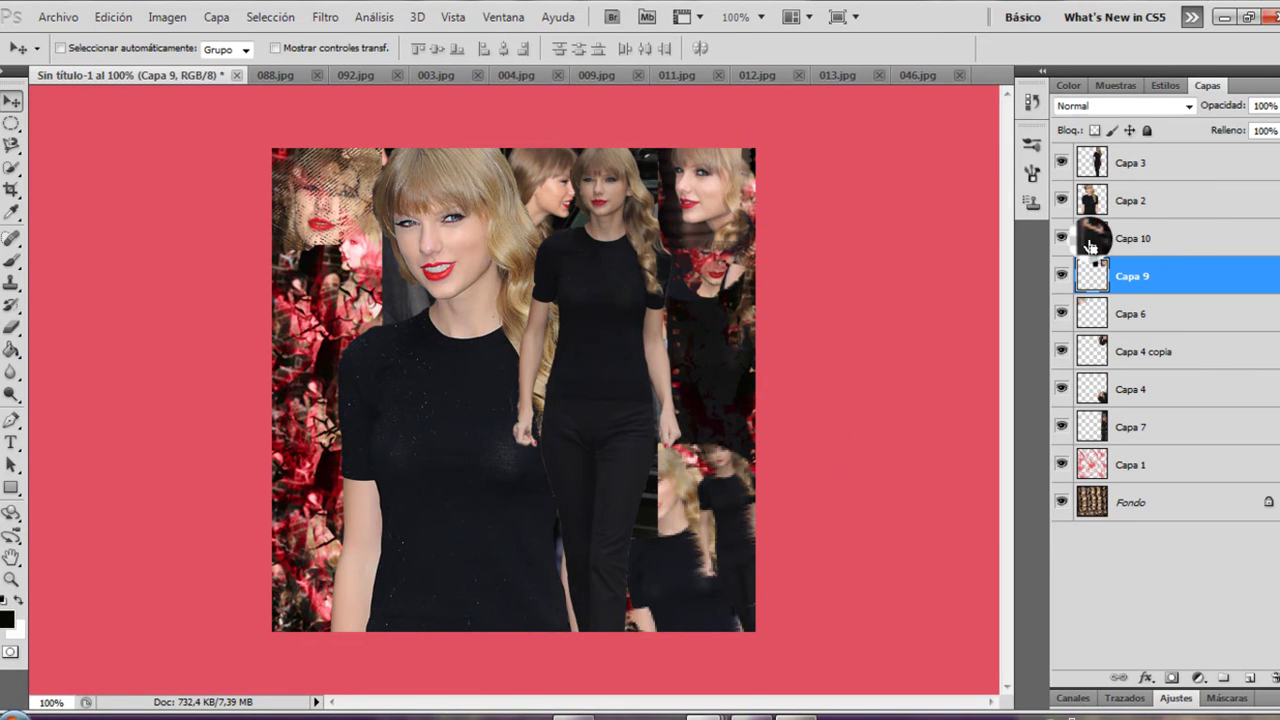
{"action": "right_click", "coordinate": [1108, 242]}
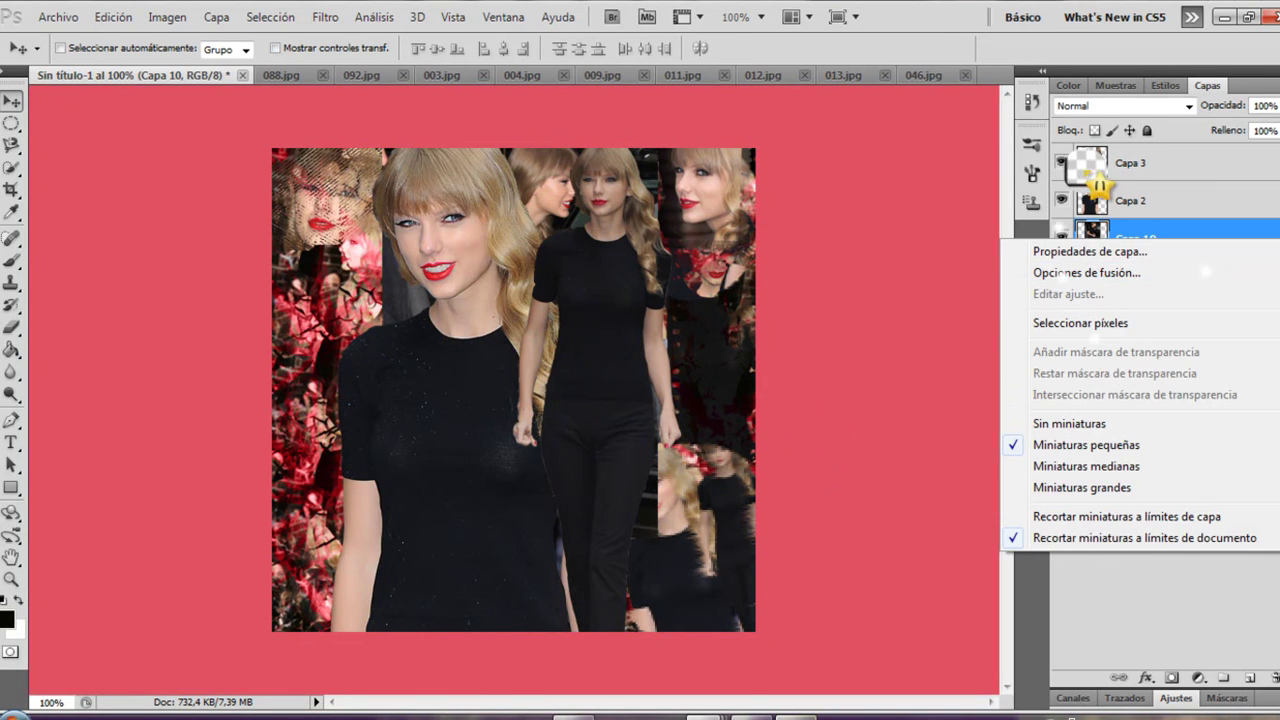
{"action": "right_click", "coordinate": [1143, 232]}
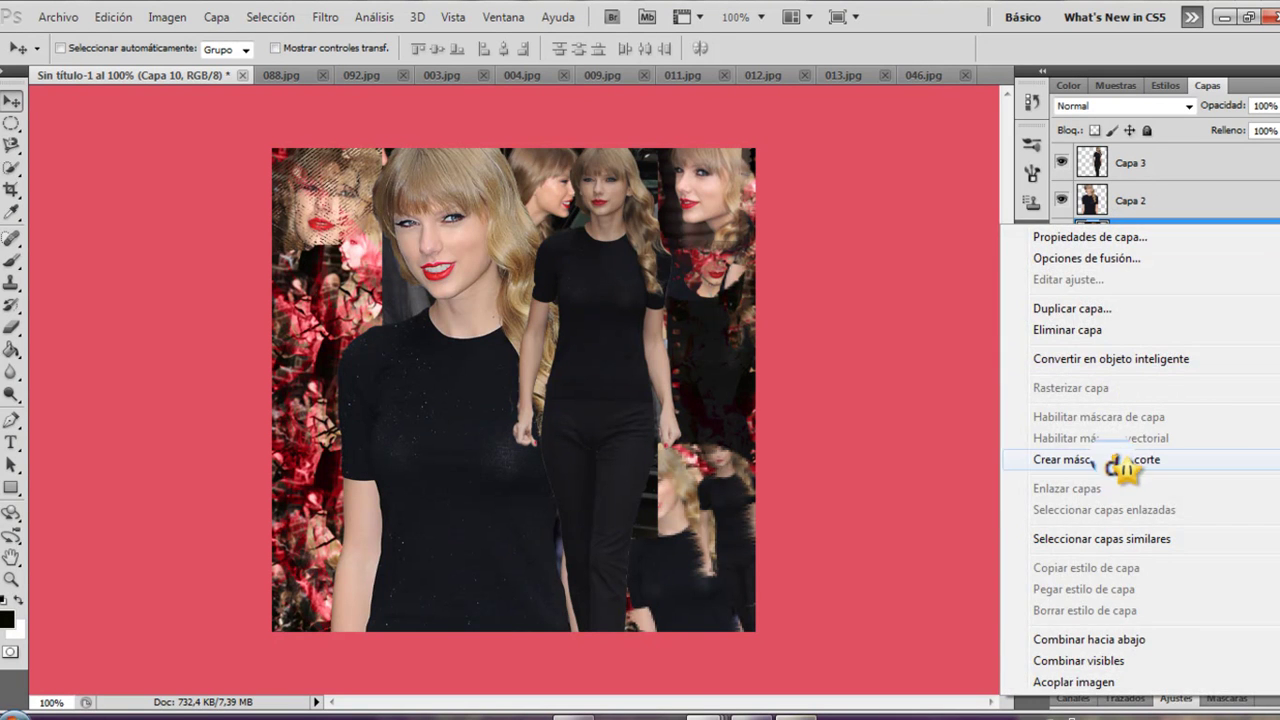
{"action": "left_click", "coordinate": [1071, 457]}
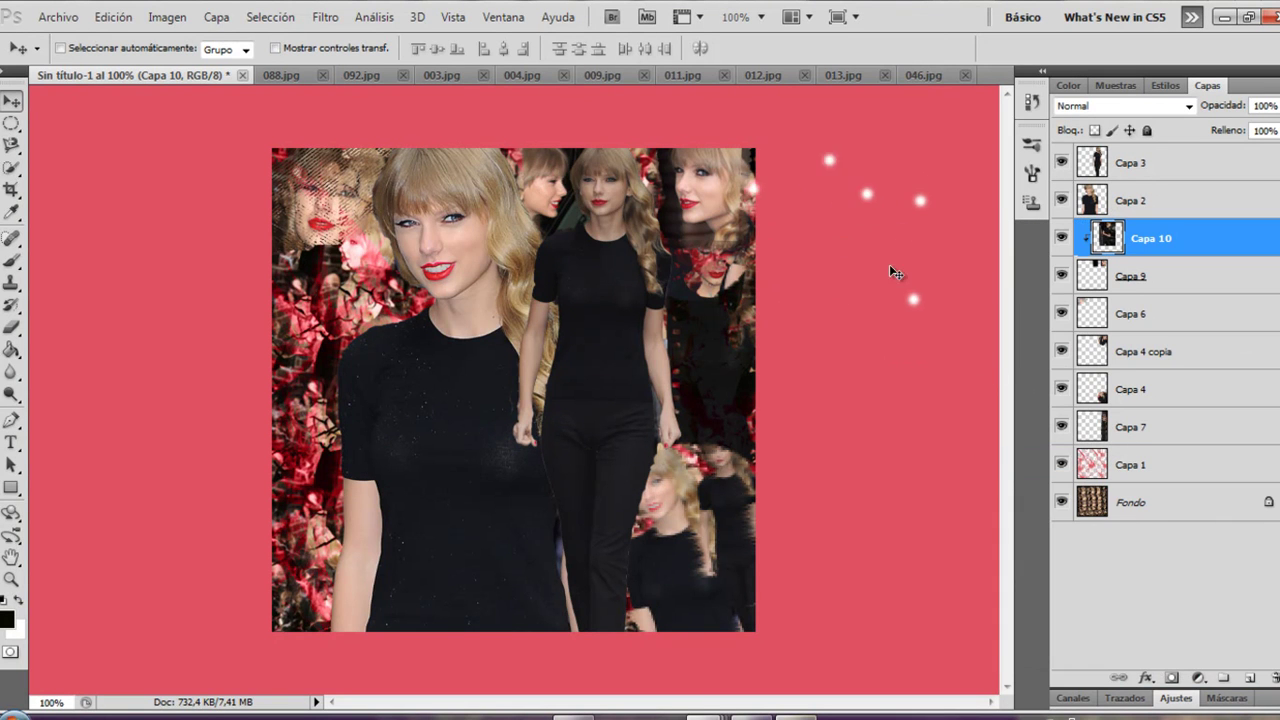
Step: Merge the clipped 012.jpg photo with the squares layer and set the merged layer's blend mode to Aclarar
{"action": "left_click", "coordinate": [1167, 286], "text": "shift"}
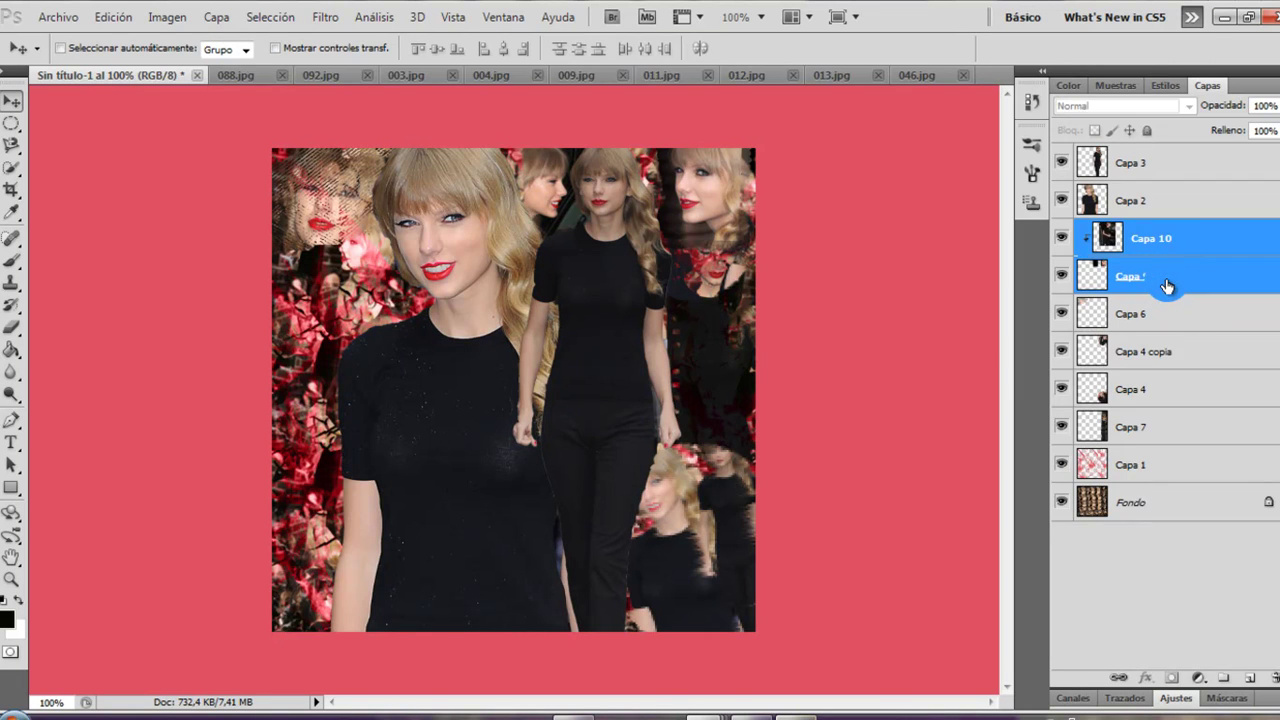
{"action": "key", "text": "ctrl+e"}
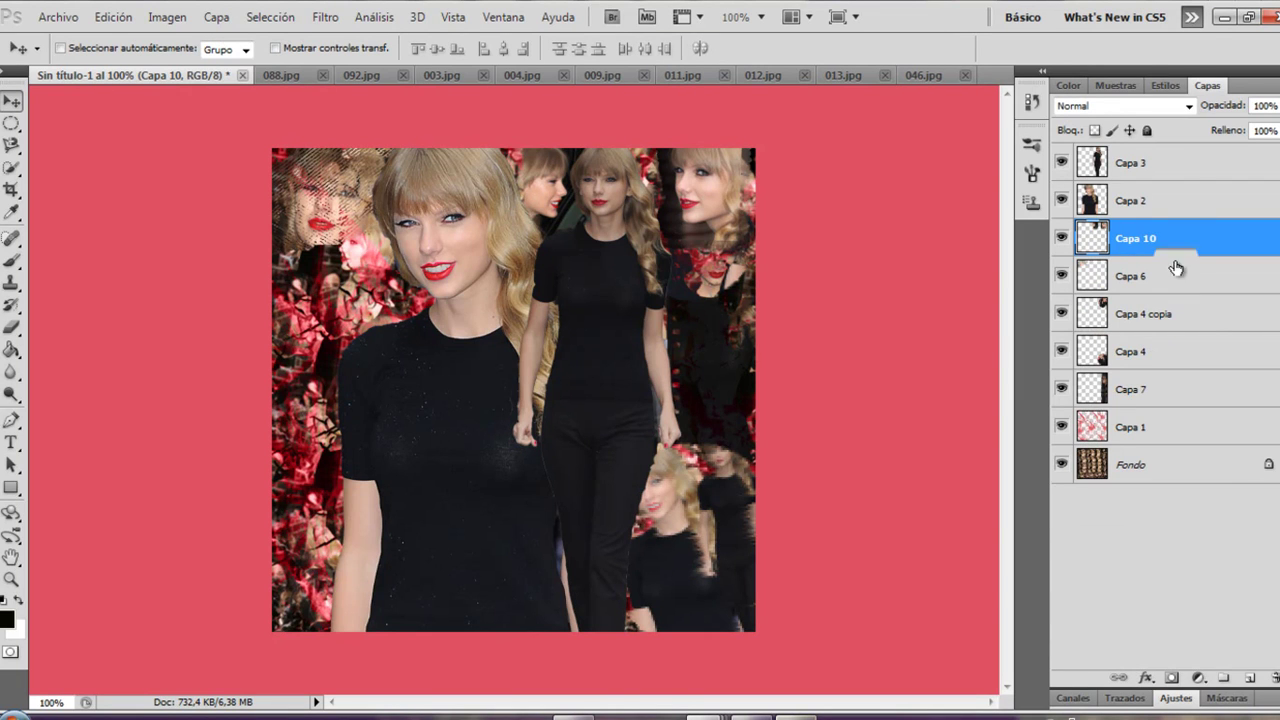
{"action": "left_click", "coordinate": [1180, 106]}
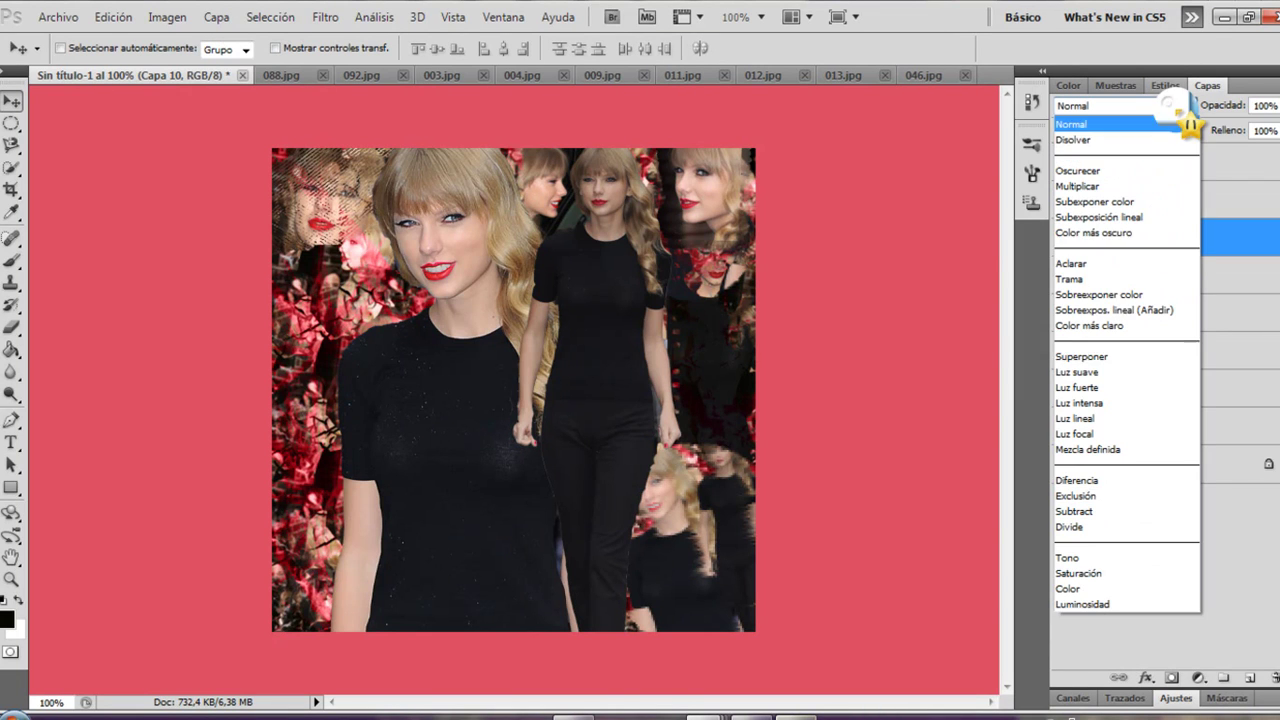
{"action": "left_click", "coordinate": [1069, 263]}
{"action": "left_click_drag", "start_coordinate": [729, 426], "coordinate": [633, 655]}
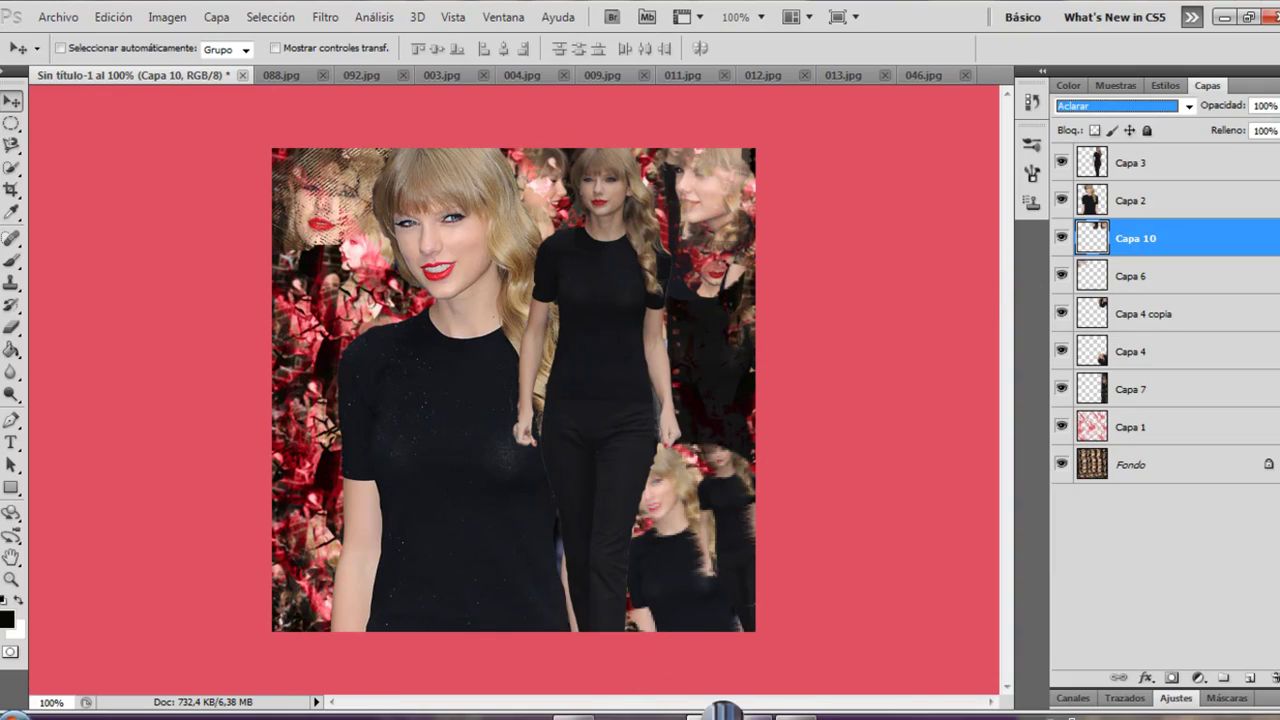
Step: Examine Capa 9 copia's blend mode in +BeautifulPeople.psd, show its Capa 7, then minimise the file
{"action": "mouse_move", "coordinate": [724, 710]}
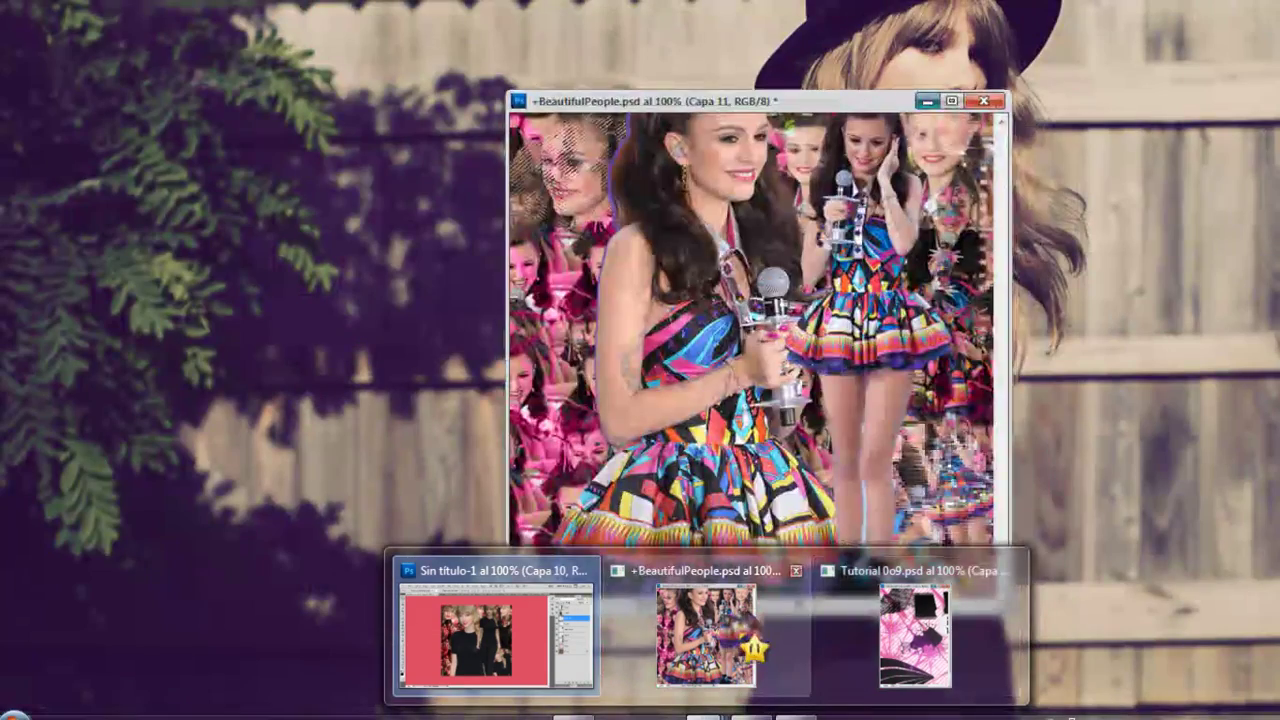
{"action": "left_click", "coordinate": [747, 636]}
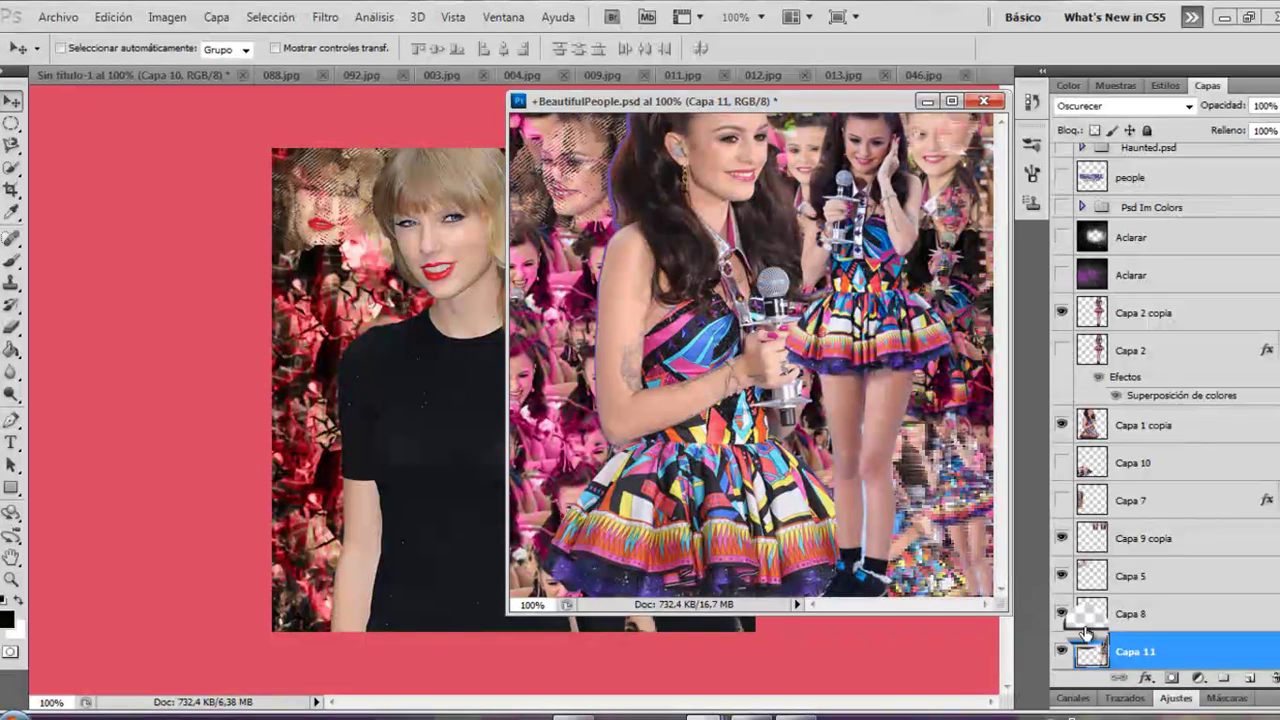
{"action": "left_click", "coordinate": [1090, 548]}
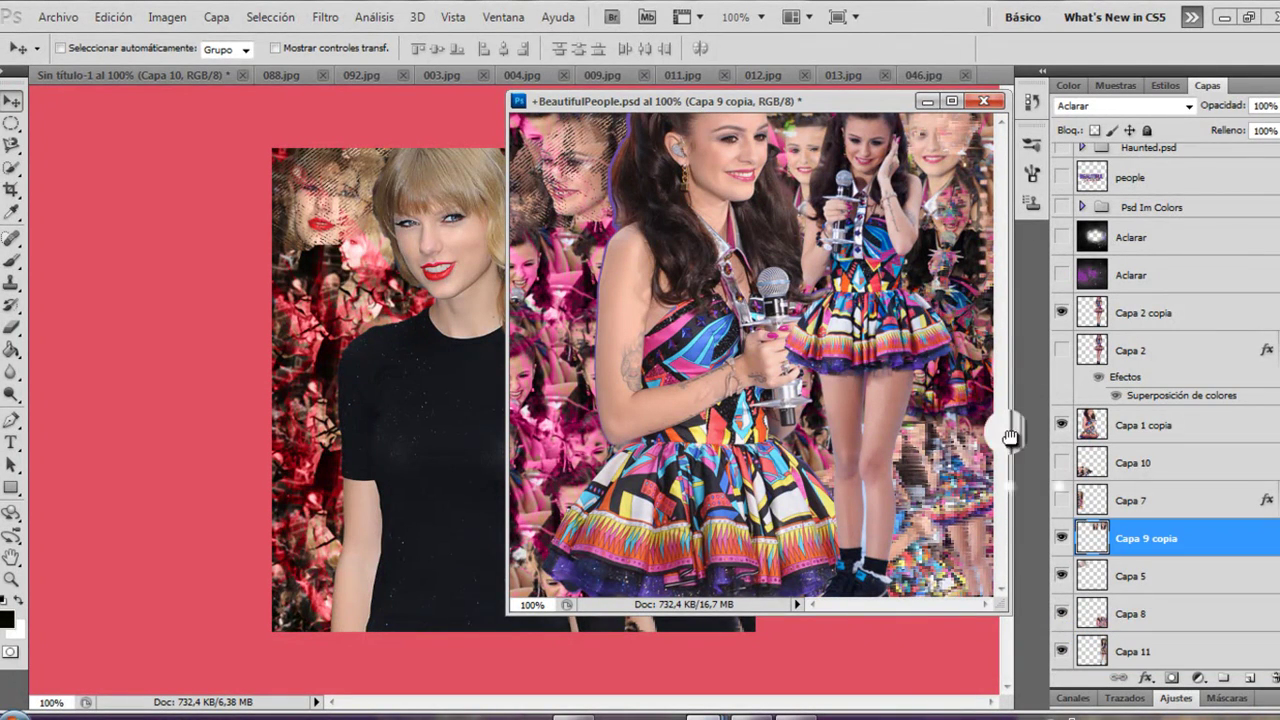
{"action": "left_click", "coordinate": [1062, 500]}
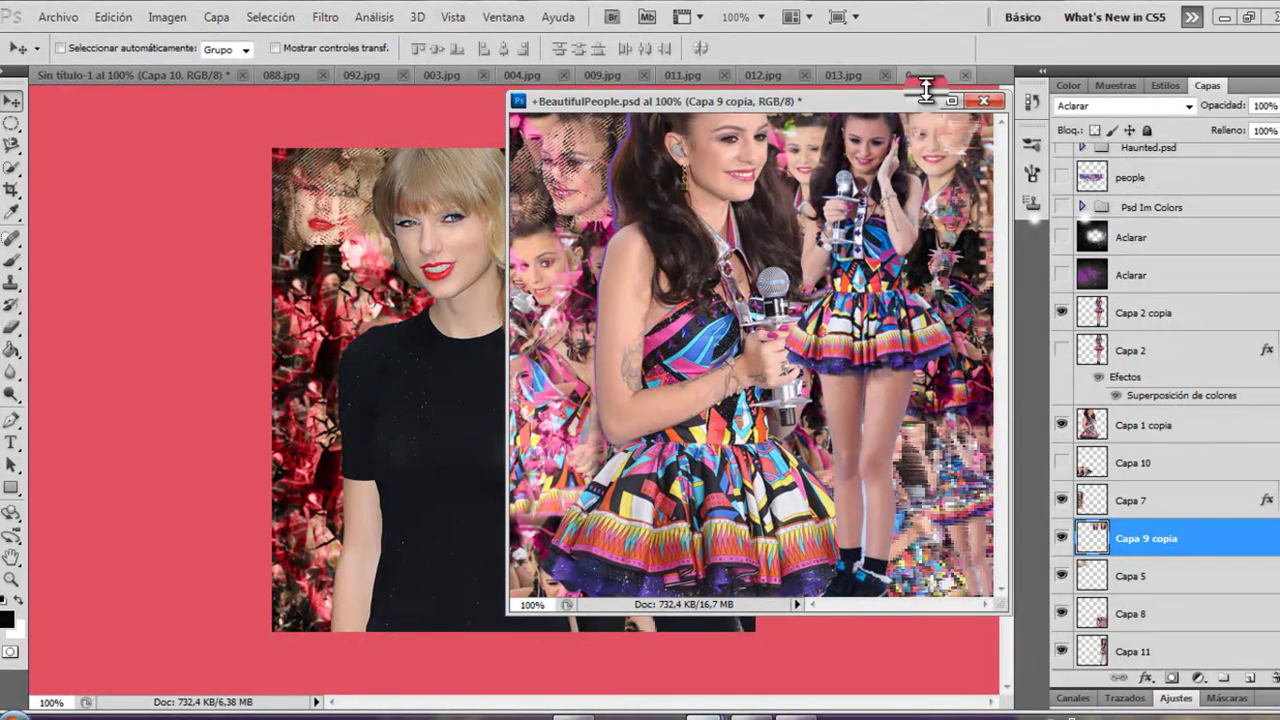
{"action": "left_click", "coordinate": [984, 100]}
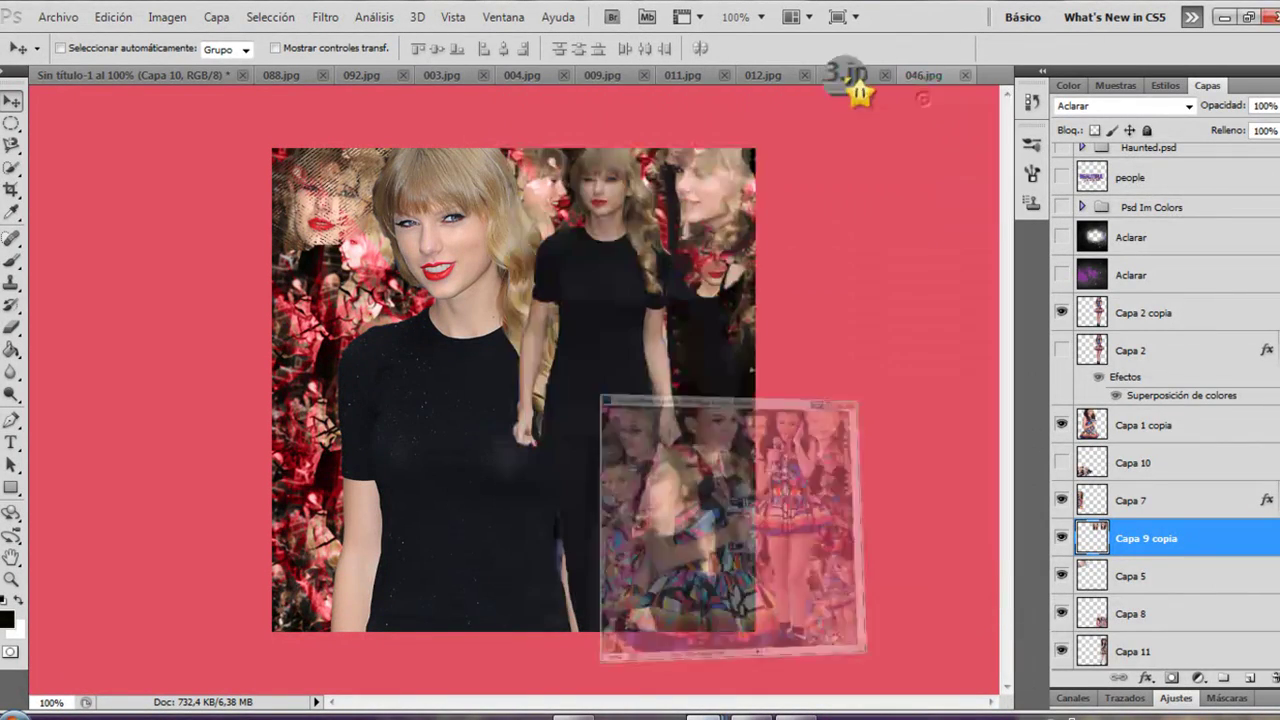
Step: Copy a rectangular area around the blonde woman's head and torso from 013.jpg and paste it into the collage
{"action": "left_click", "coordinate": [837, 76]}
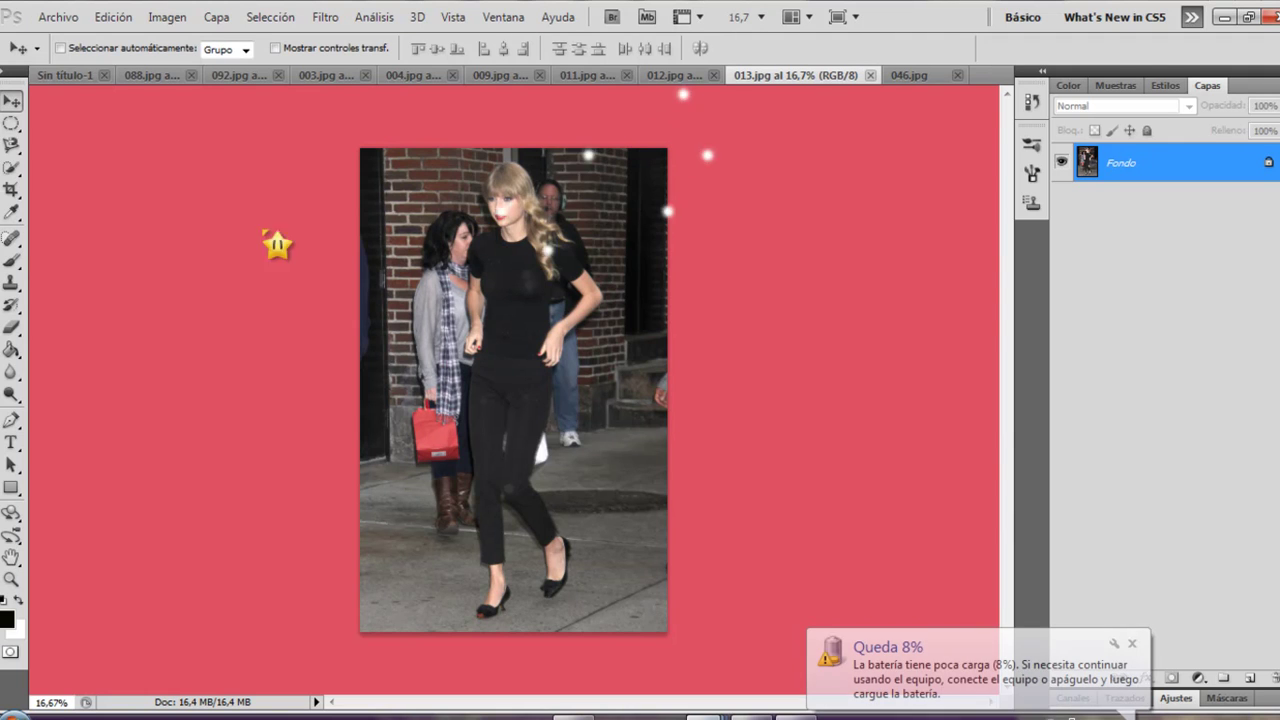
{"action": "left_click", "coordinate": [11, 122]}
{"action": "left_click", "coordinate": [80, 121]}
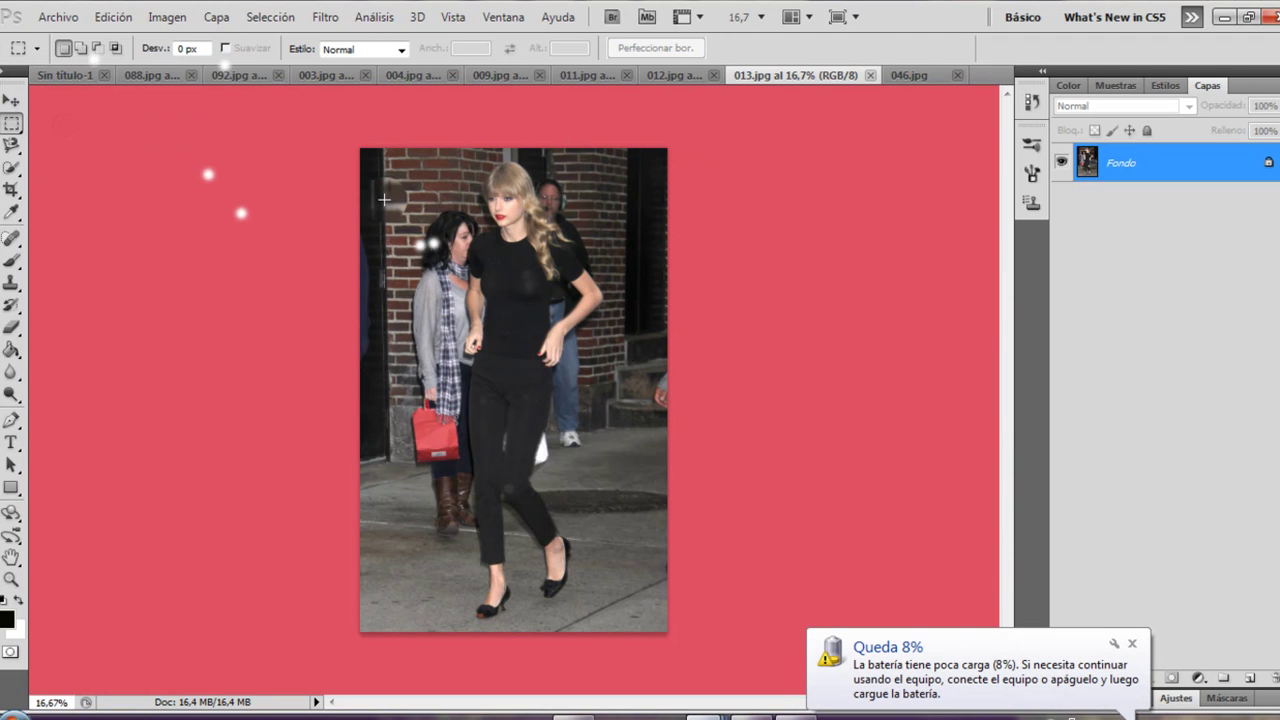
{"action": "mouse_move", "coordinate": [534, 297]}
{"action": "left_mouse_down"}
{"action": "mouse_move", "coordinate": [565, 396]}
{"action": "mouse_move", "coordinate": [529, 315]}
{"action": "left_mouse_up"}
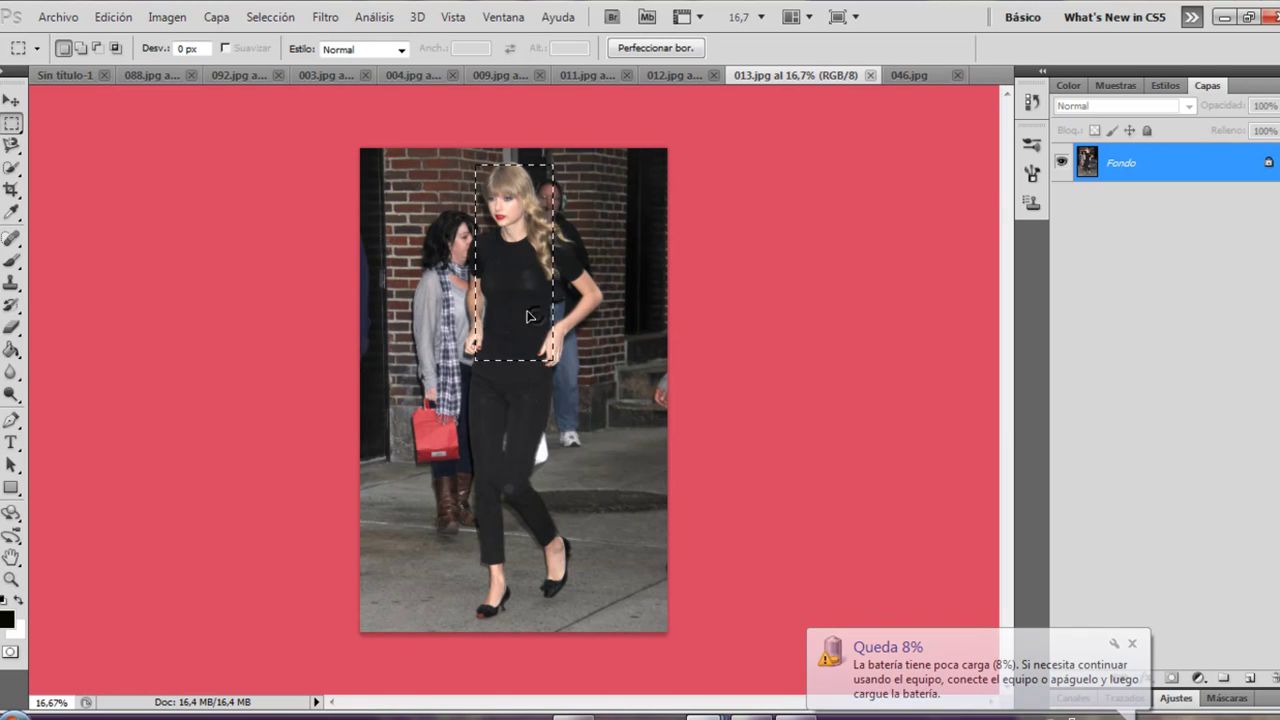
{"action": "left_click", "coordinate": [14, 126]}
{"action": "left_click", "coordinate": [510, 206]}
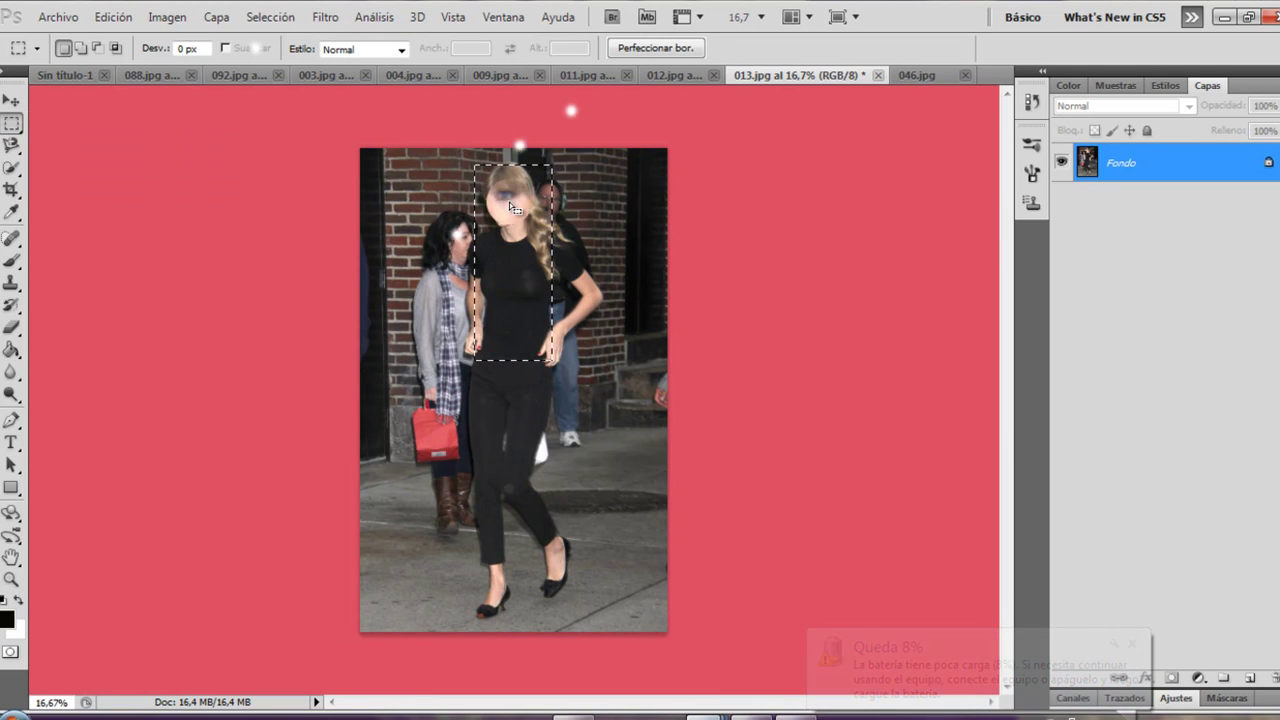
{"action": "left_click_drag", "start_coordinate": [509, 216], "coordinate": [499, 212]}
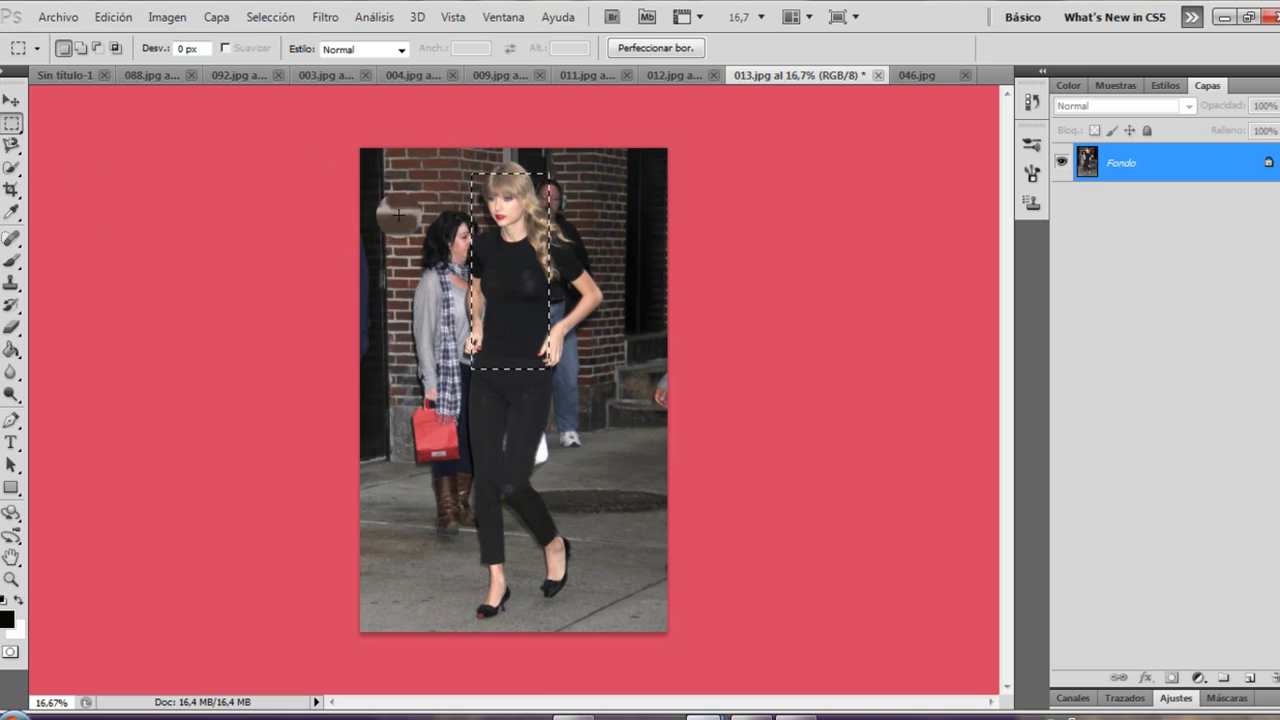
{"action": "left_click", "coordinate": [12, 102]}
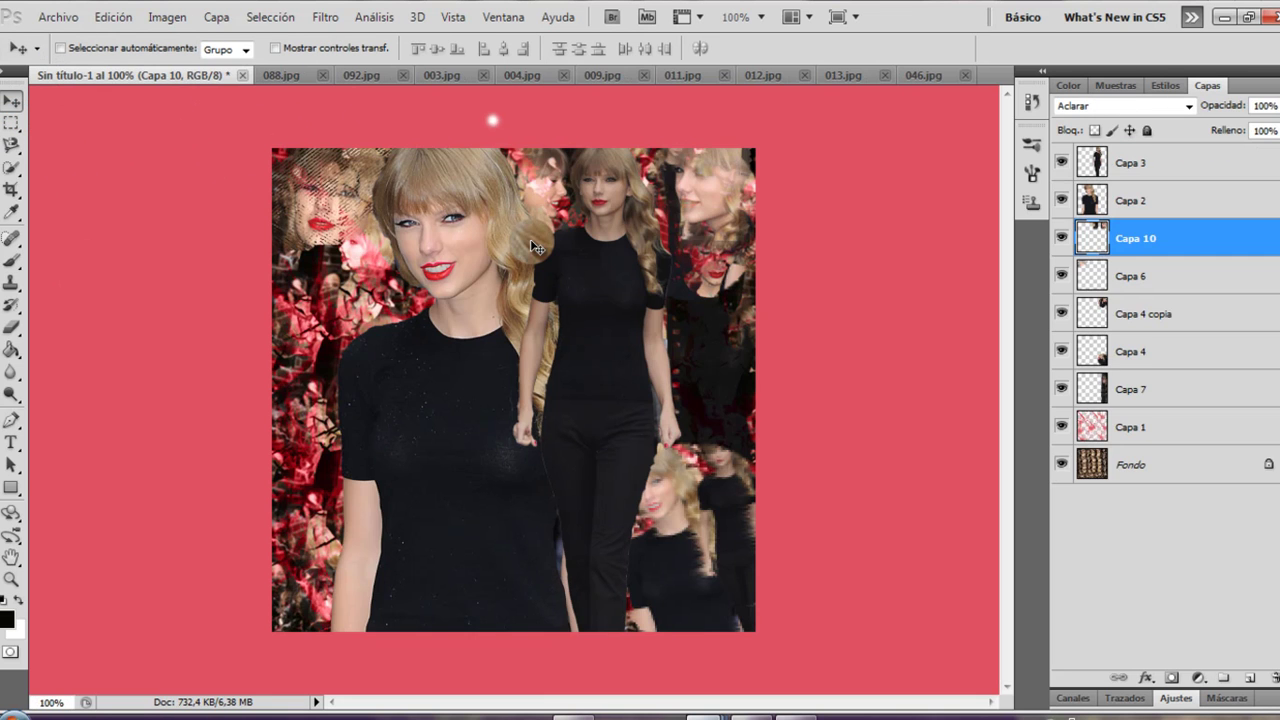
{"action": "key", "text": "ctrl+v"}
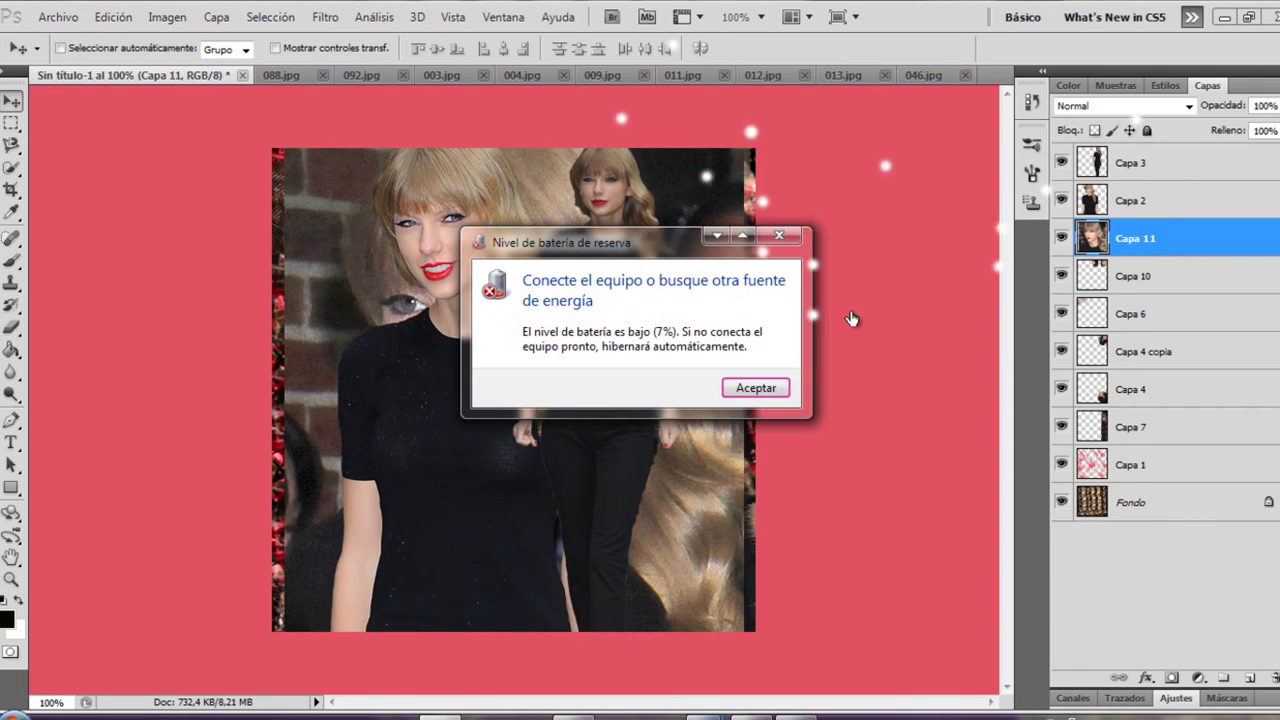
Step: Dismiss the battery warning, scale the pasted 013.jpg photo down proportionally and place it at the collage's left edge below the dotted face
{"action": "left_click", "coordinate": [757, 392]}
{"action": "key", "text": "ctrl+t"}
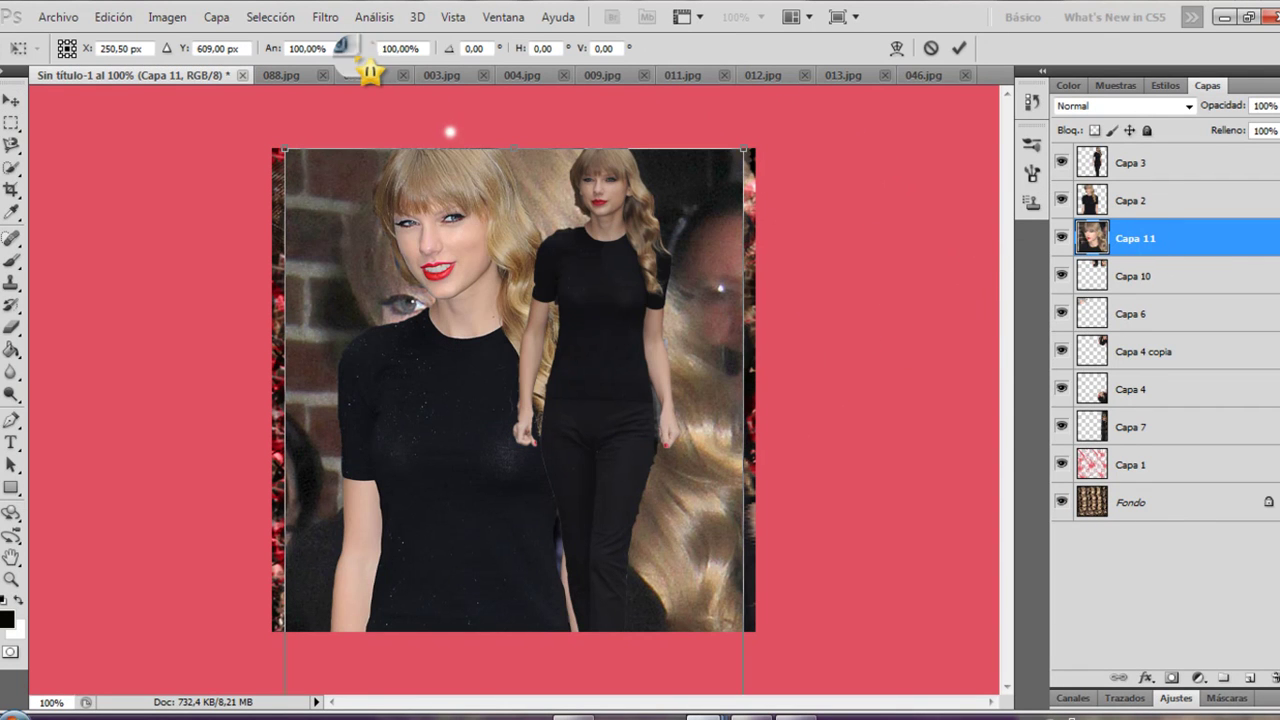
{"action": "left_click_drag", "start_coordinate": [364, 55], "coordinate": [291, 82]}
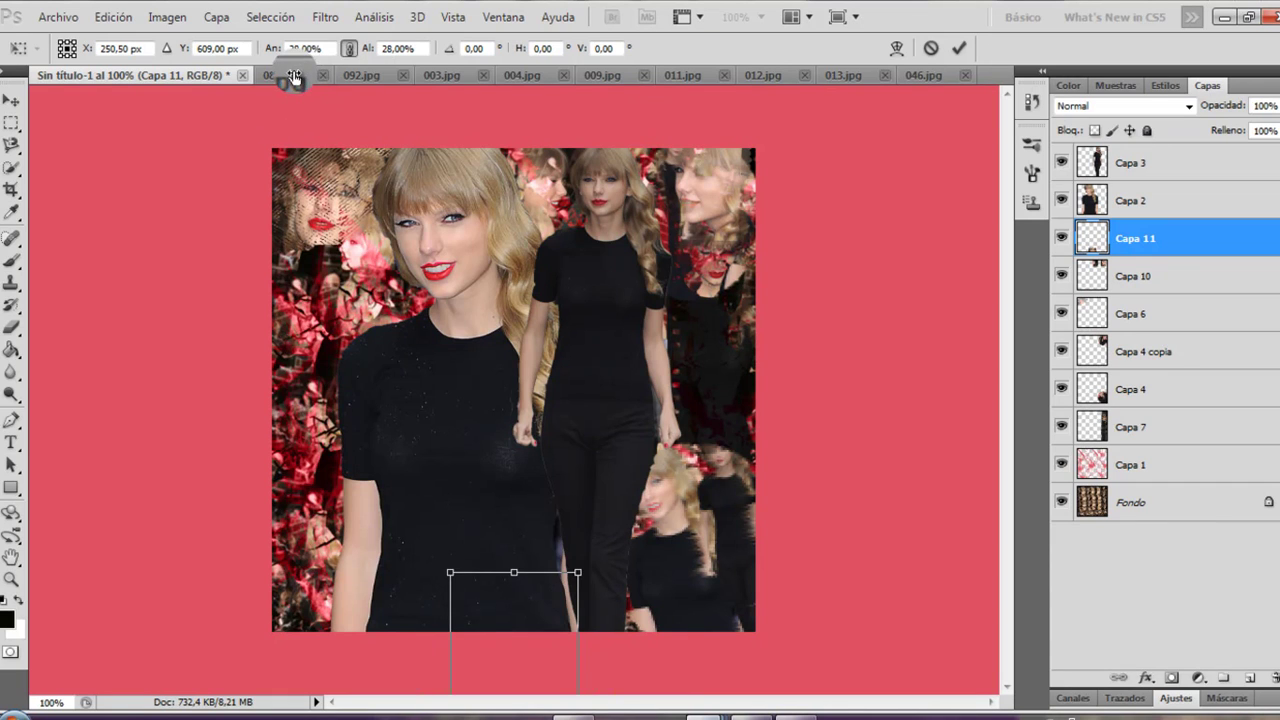
{"action": "left_click_drag", "start_coordinate": [535, 626], "coordinate": [337, 331]}
{"action": "left_click_drag", "start_coordinate": [395, 598], "coordinate": [213, 374]}
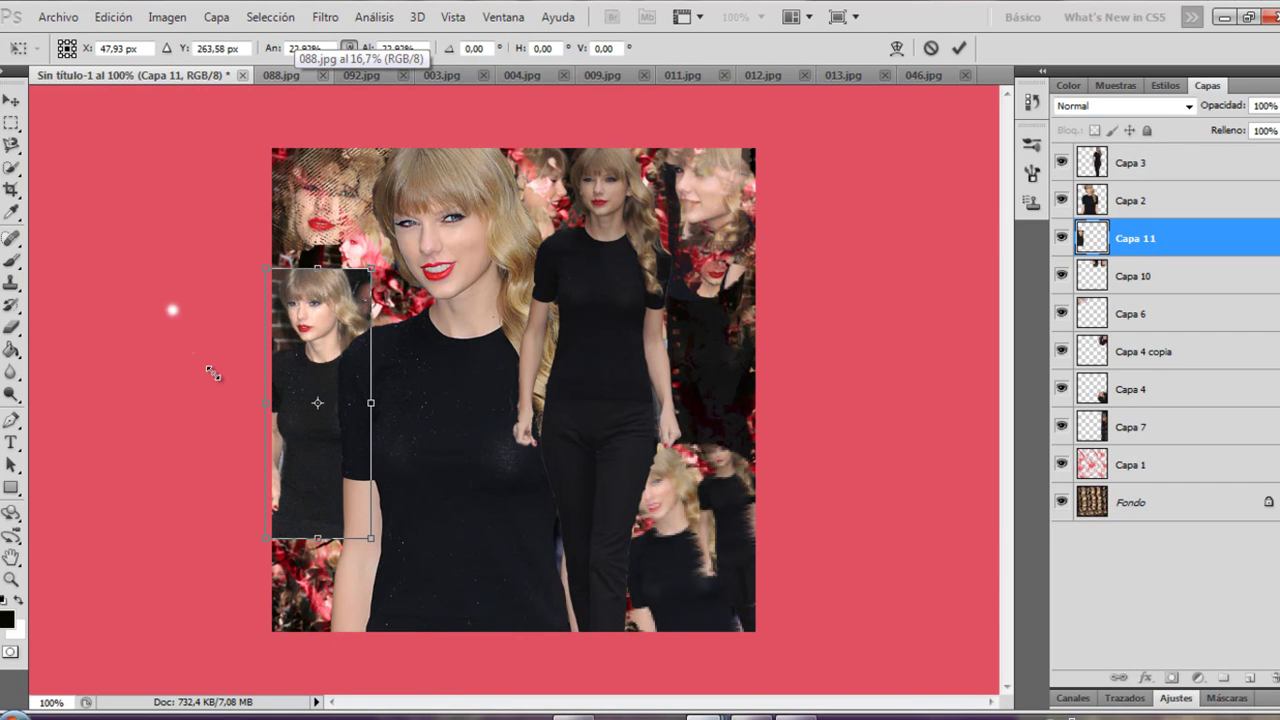
{"action": "left_click_drag", "start_coordinate": [331, 362], "coordinate": [337, 347]}
{"action": "key", "text": "Return"}
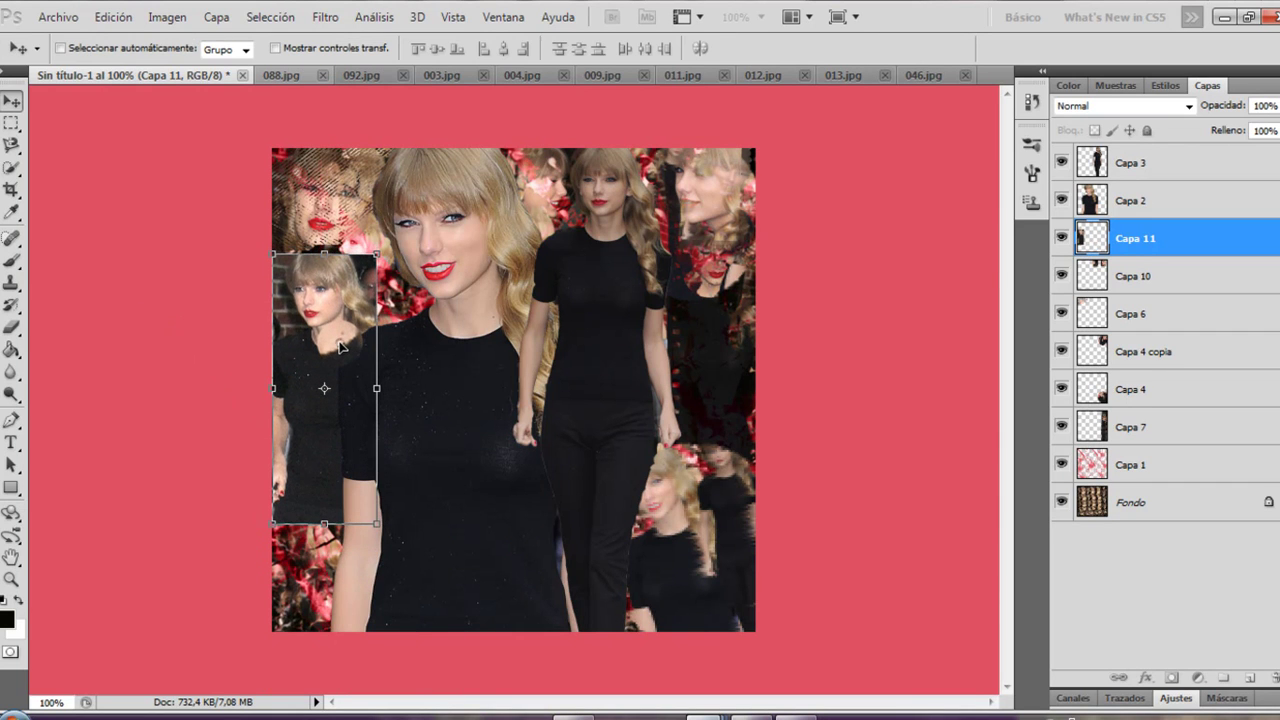
Step: Enlarge the 013.jpg photo slightly with its proportions linked and set its blend mode to Aclarar
{"action": "key", "text": "ctrl+t"}
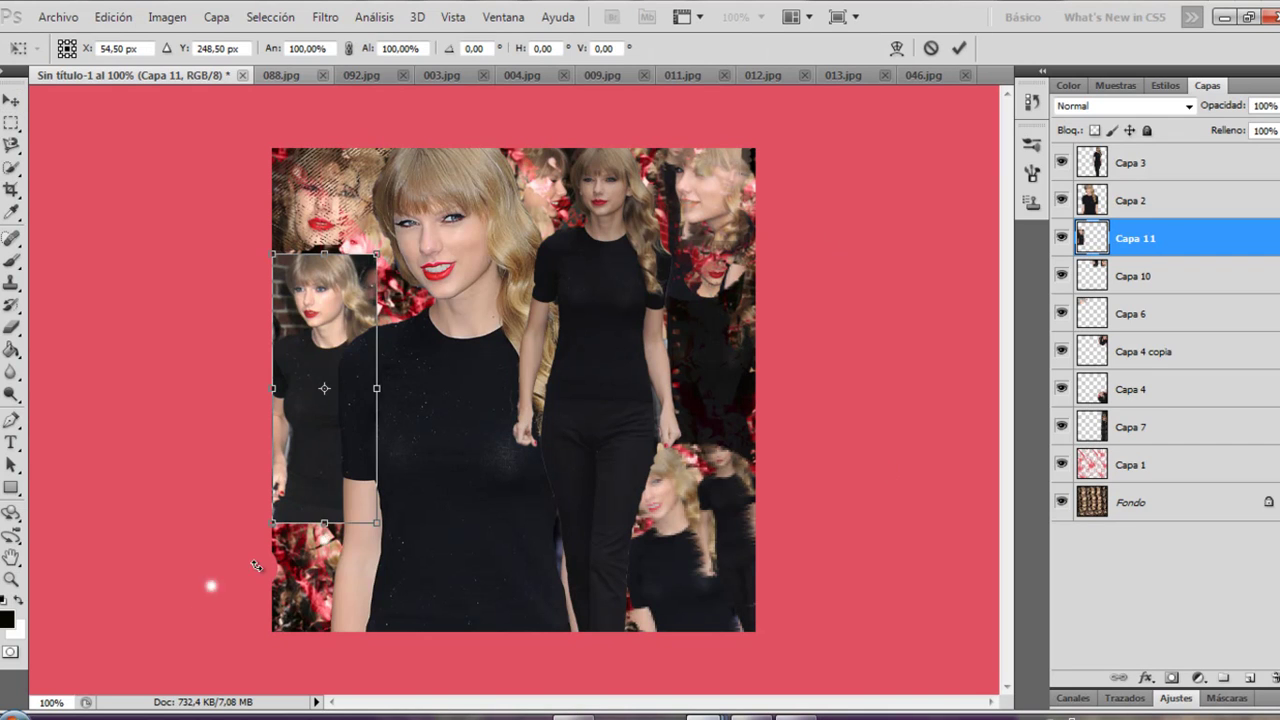
{"action": "left_click", "coordinate": [348, 47]}
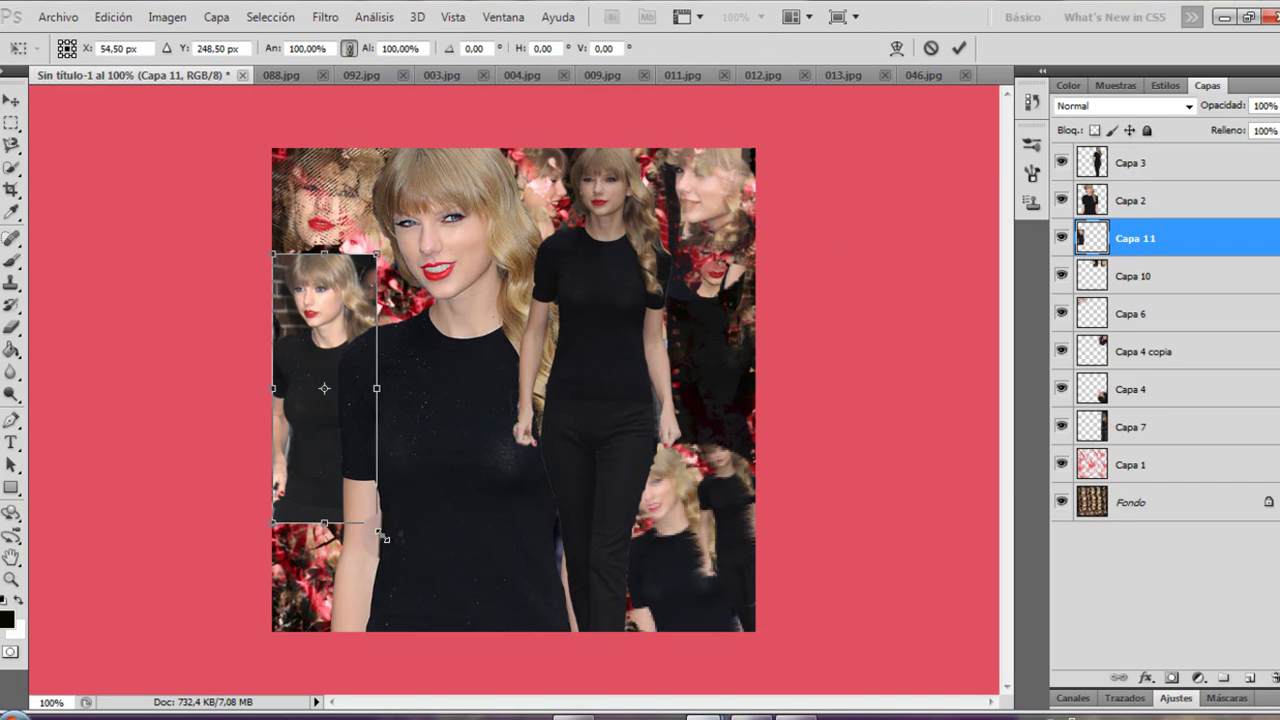
{"action": "left_click_drag", "start_coordinate": [384, 537], "coordinate": [392, 556]}
{"action": "key", "text": "Return"}
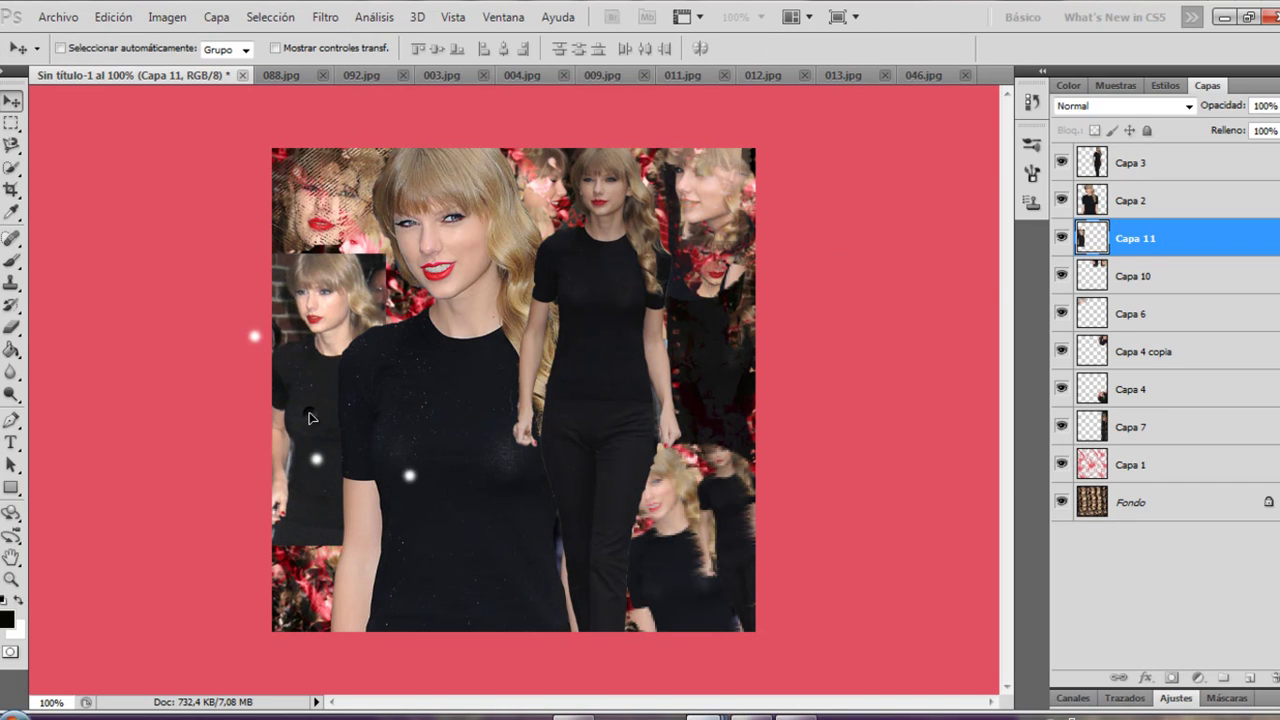
{"action": "left_click", "coordinate": [1125, 106]}
{"action": "left_click", "coordinate": [1140, 262]}
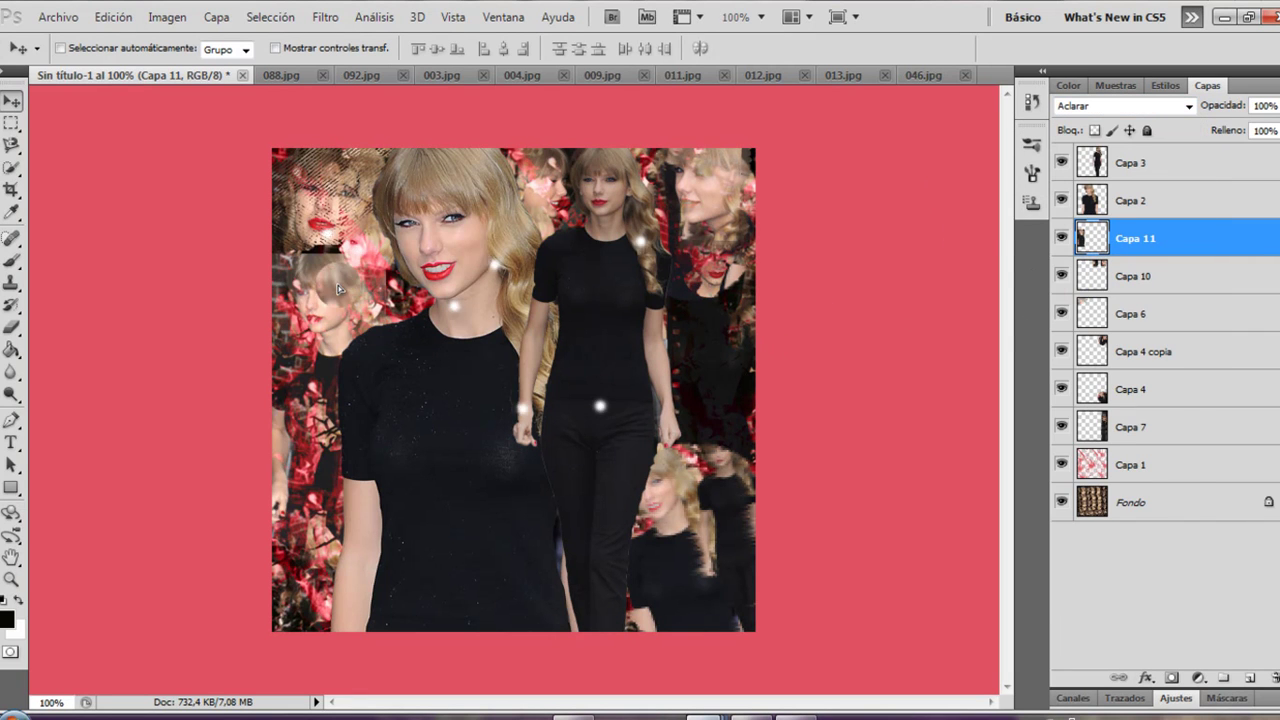
{"action": "left_click_drag", "start_coordinate": [338, 287], "coordinate": [333, 292]}
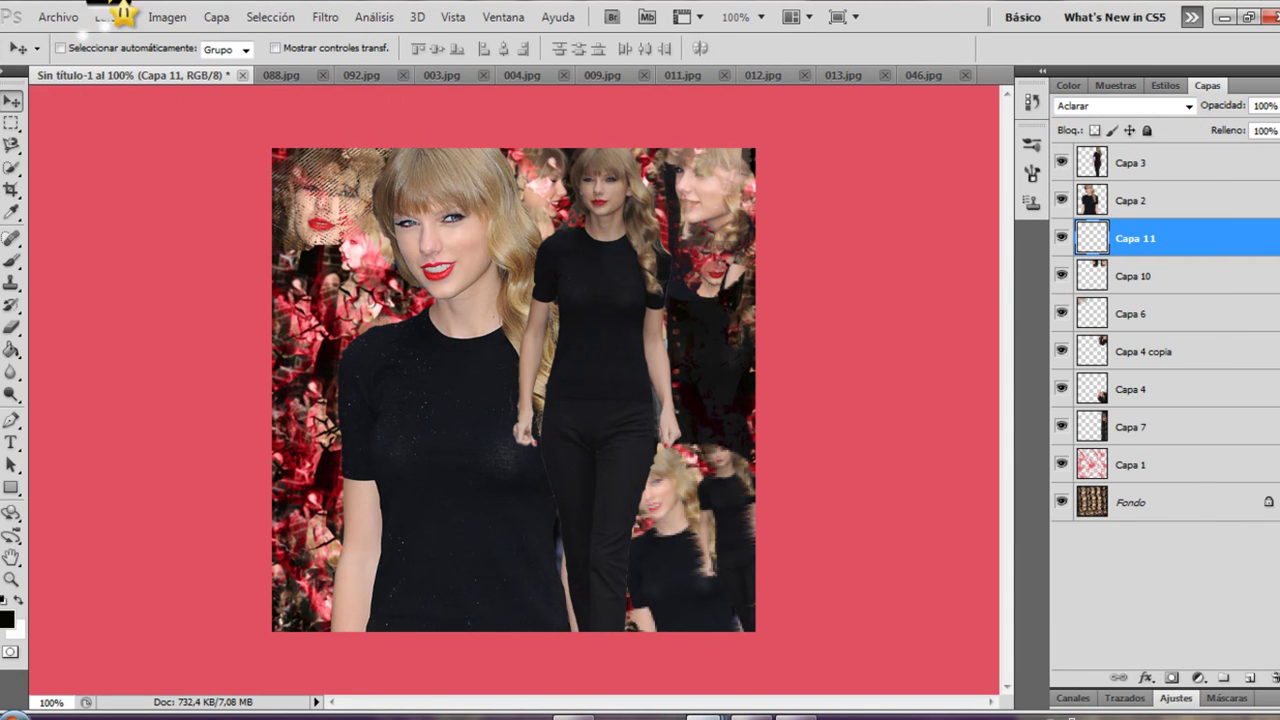
{"action": "left_click", "coordinate": [113, 17]}
{"action": "left_click", "coordinate": [142, 74]}
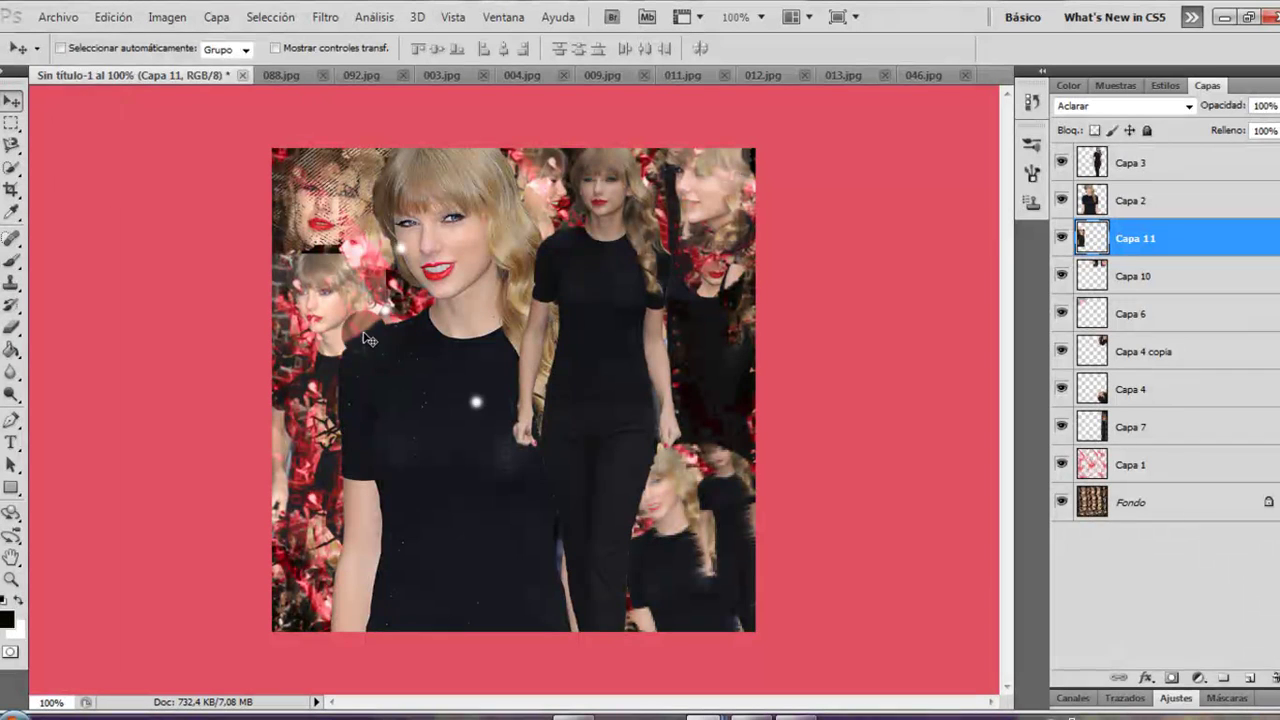
Step: Erase the 013.jpg photo's edge beside the large portrait and add a Sombra paralela effect with its preset values
{"action": "left_click", "coordinate": [12, 327]}
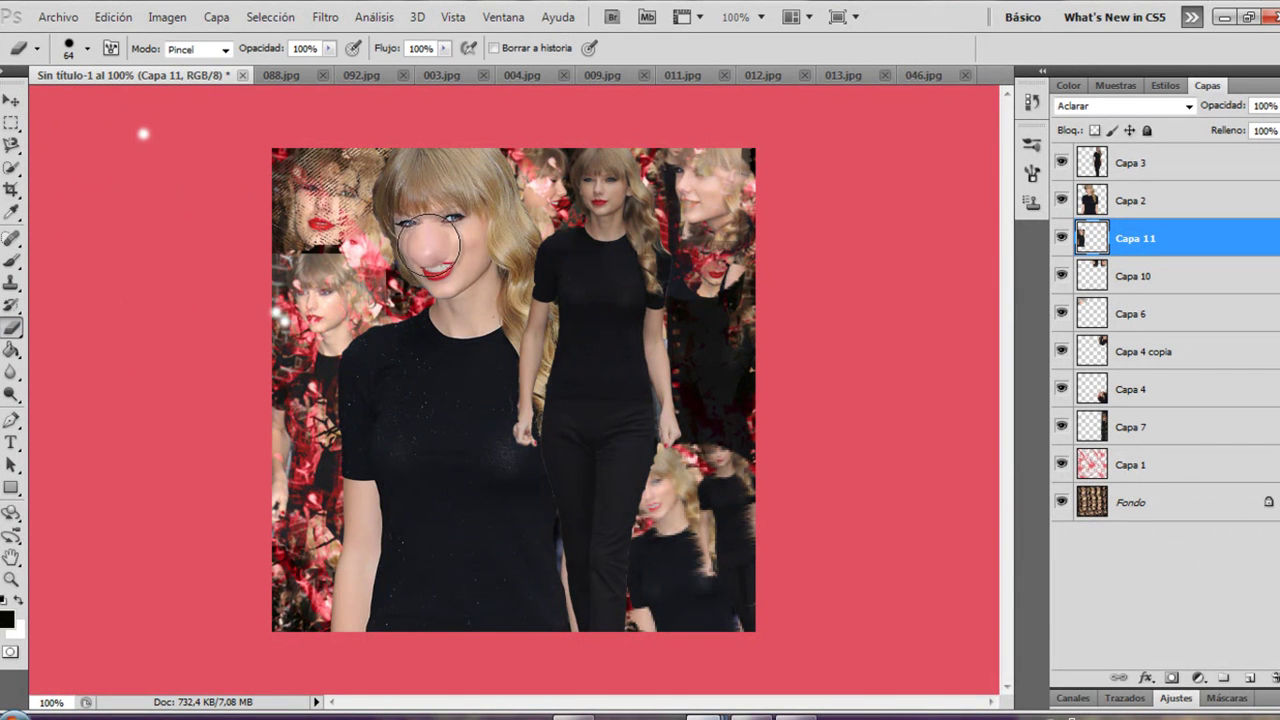
{"action": "mouse_move", "coordinate": [415, 268]}
{"action": "left_mouse_down"}
{"action": "mouse_move", "coordinate": [383, 207]}
{"action": "mouse_move", "coordinate": [381, 220]}
{"action": "mouse_move", "coordinate": [229, 248]}
{"action": "mouse_move", "coordinate": [395, 205]}
{"action": "left_mouse_up"}
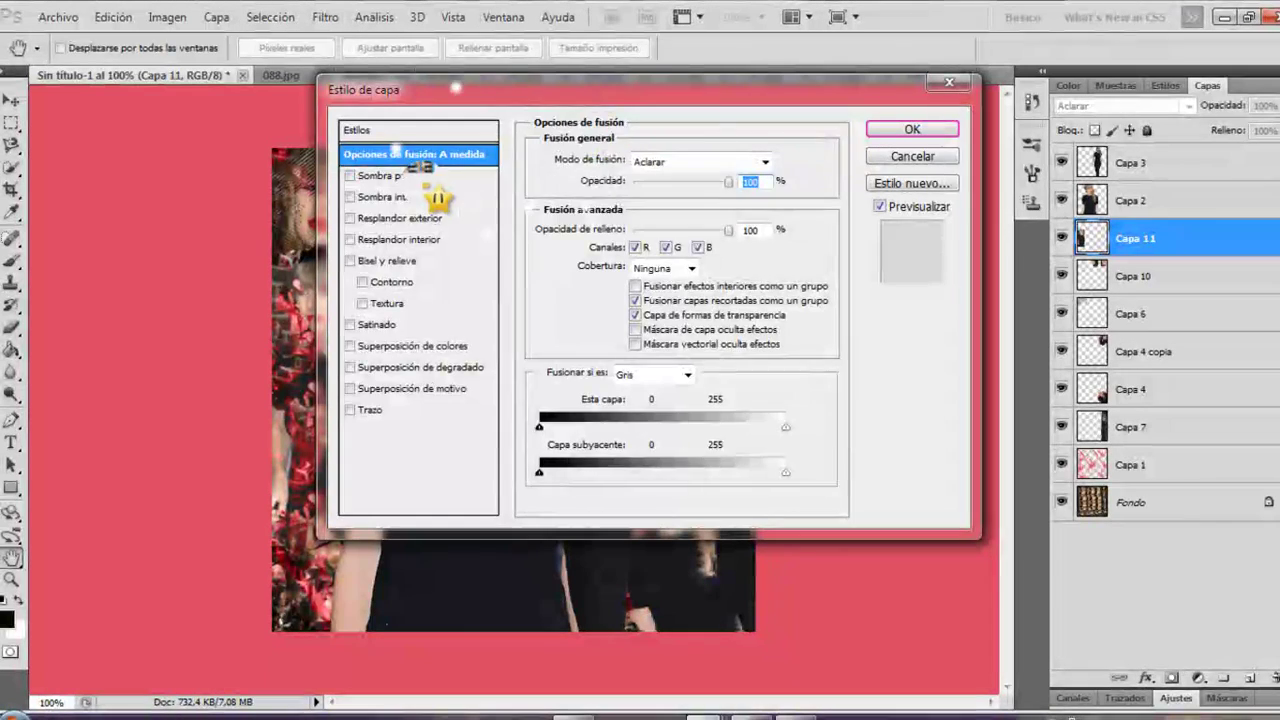
{"action": "left_click", "coordinate": [419, 175]}
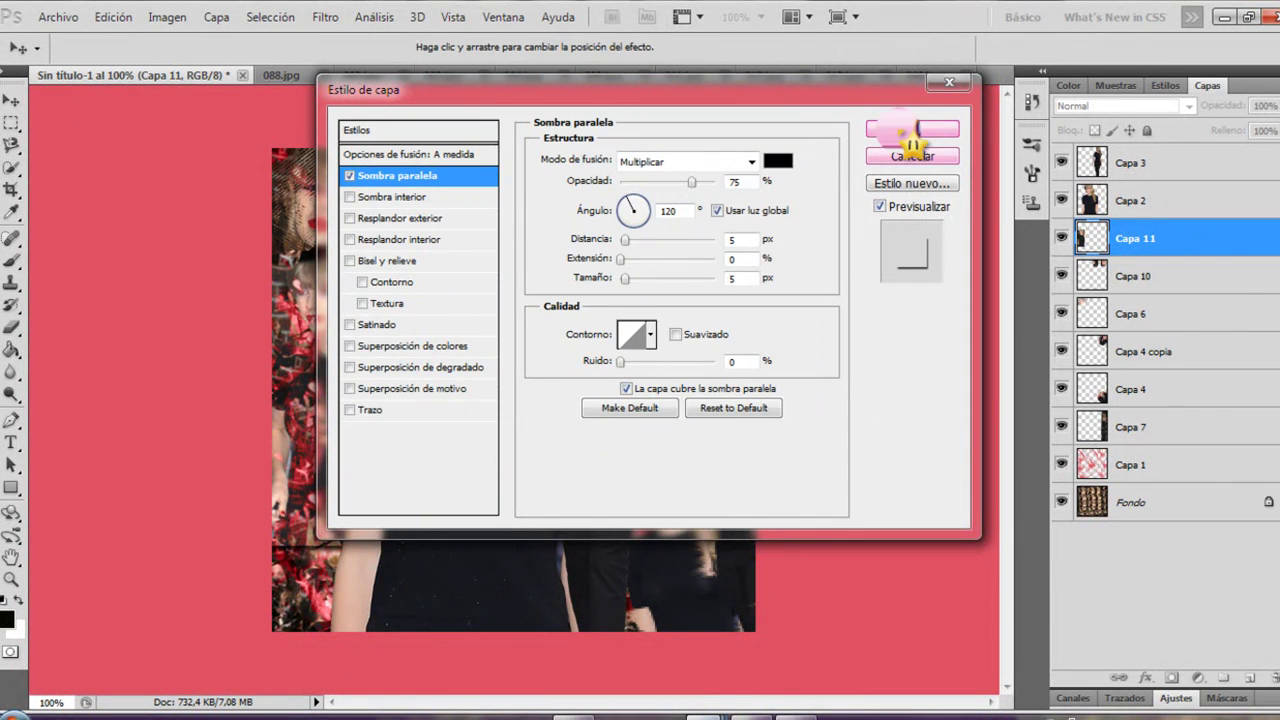
{"action": "left_click", "coordinate": [912, 130]}
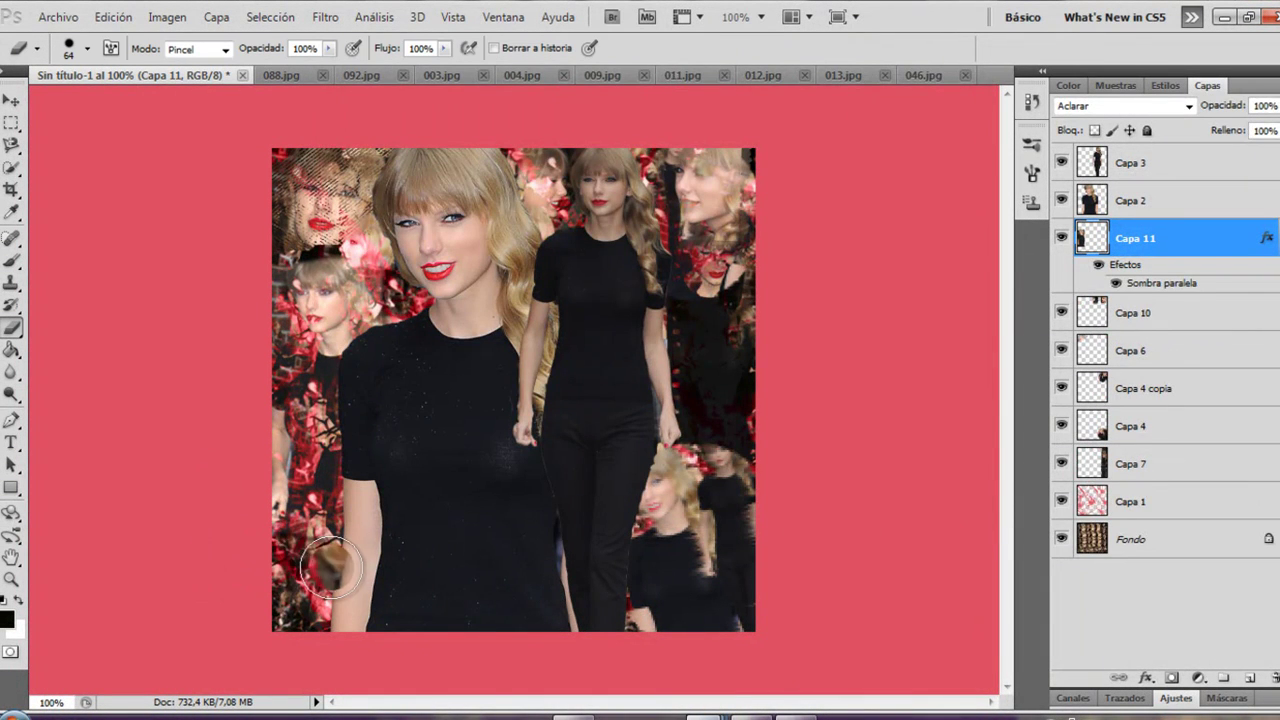
{"action": "left_click", "coordinate": [16, 102]}
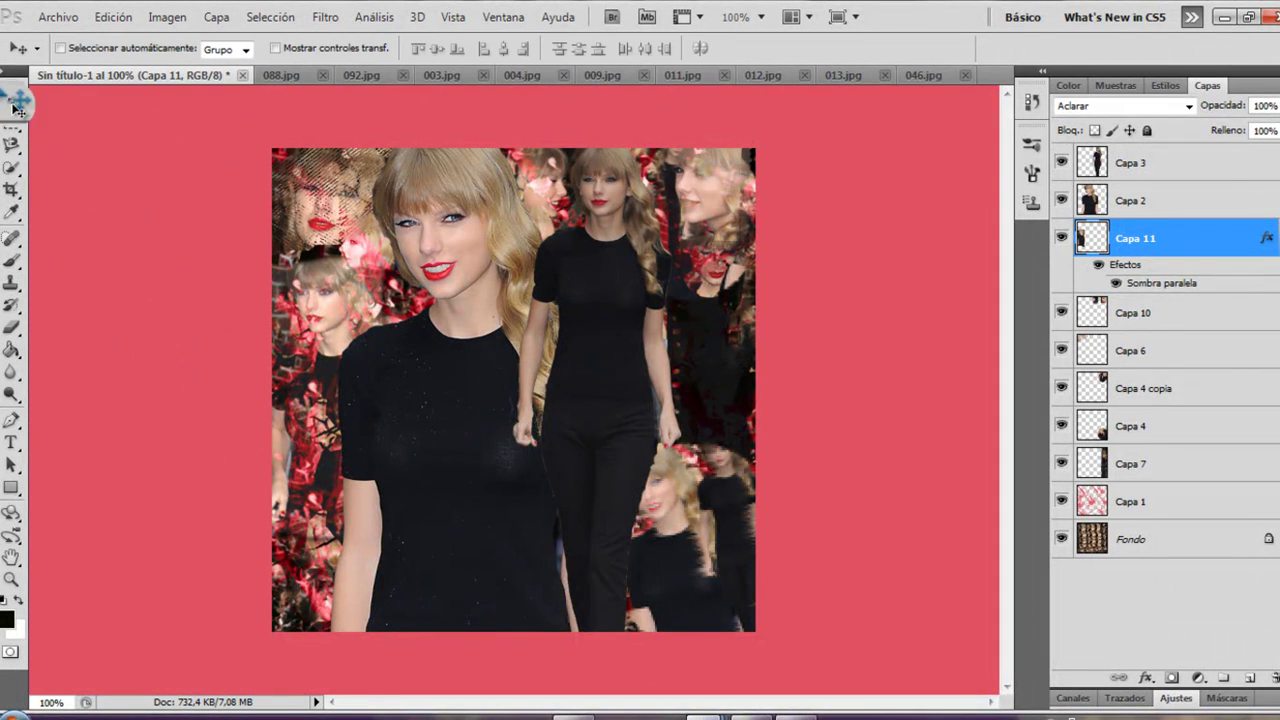
Step: Examine Capa 7 in +BeautifulPeople.psd, show and select its Capa 10, then minimise the file
{"action": "mouse_move", "coordinate": [707, 716]}
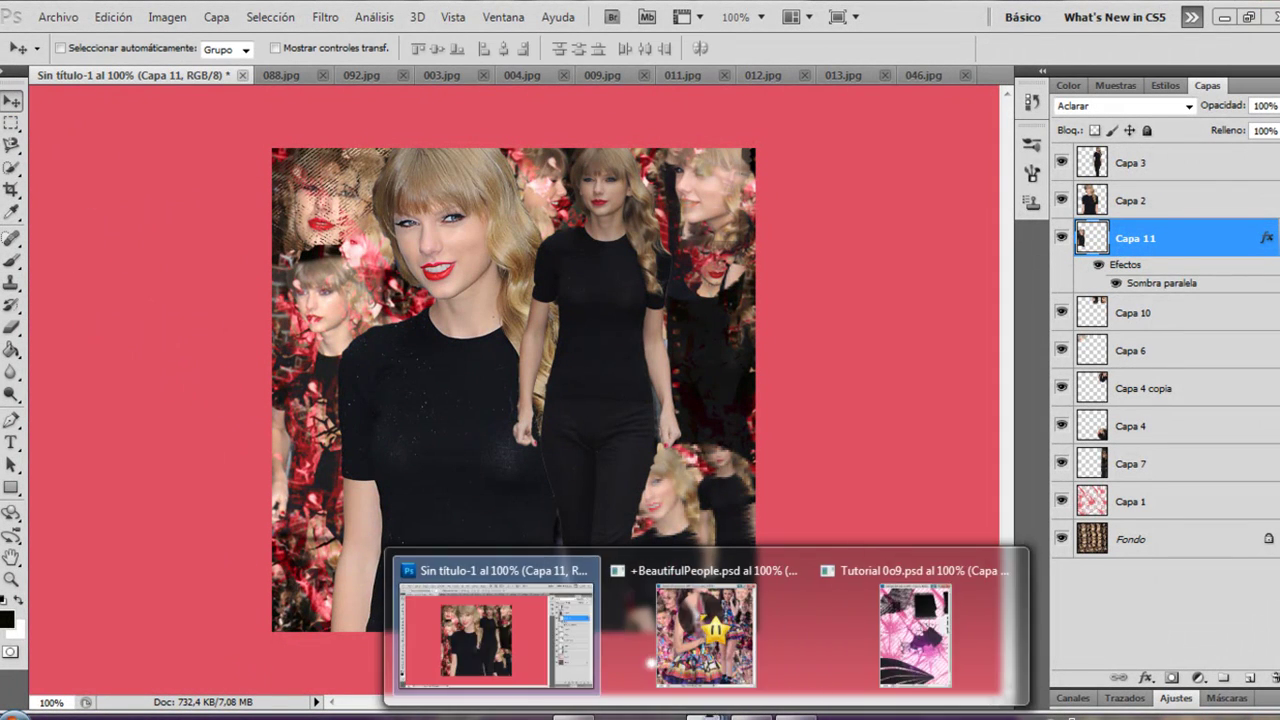
{"action": "left_click", "coordinate": [712, 628]}
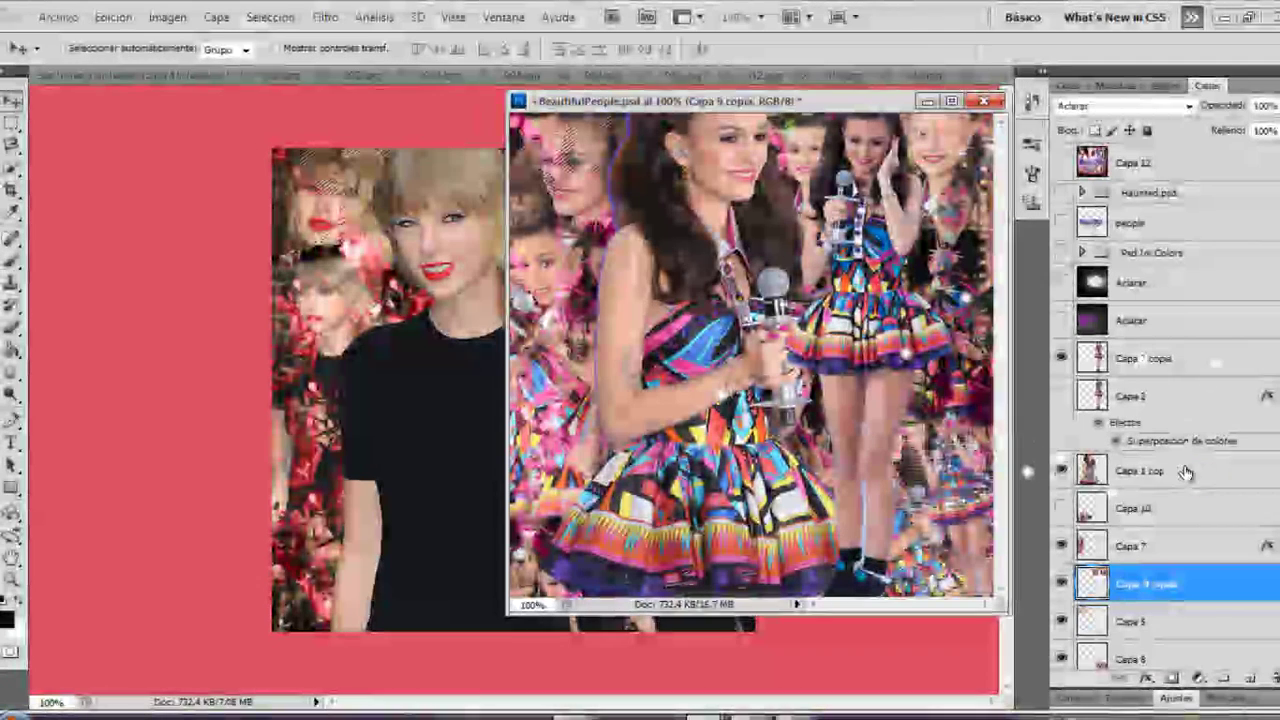
{"action": "left_click_drag", "start_coordinate": [1124, 535], "coordinate": [1104, 570]}
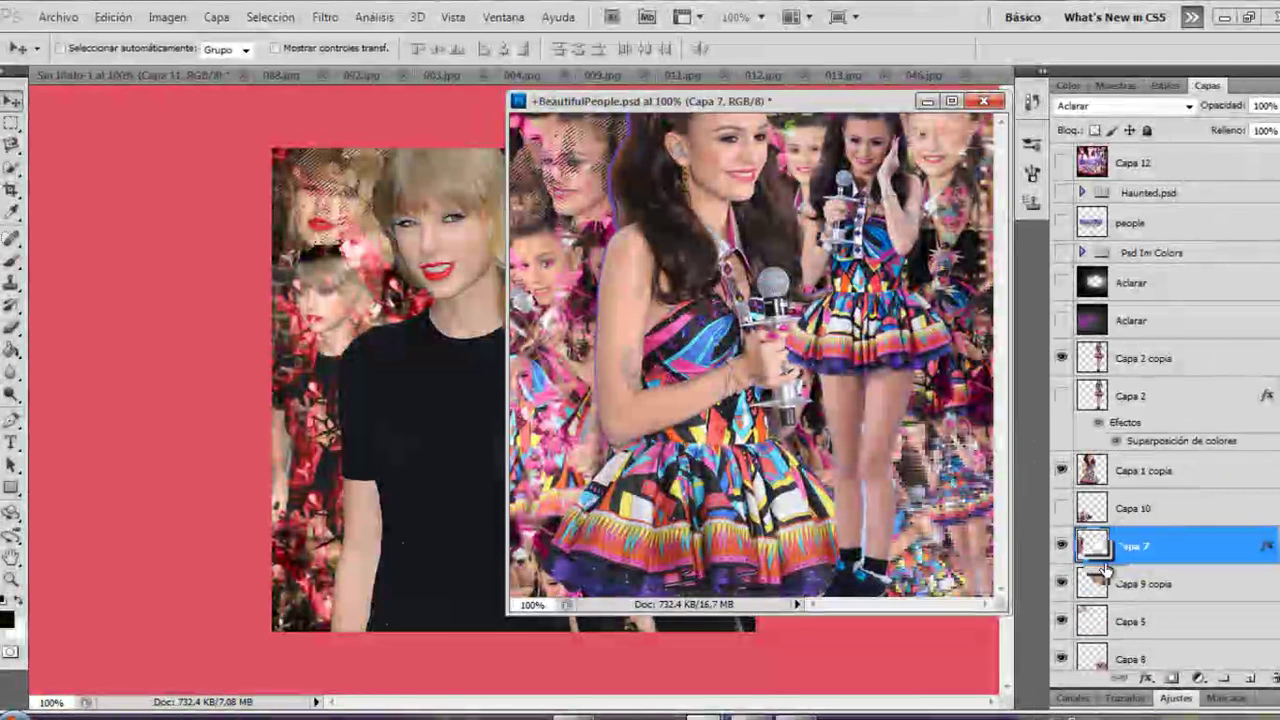
{"action": "left_click", "coordinate": [1061, 520]}
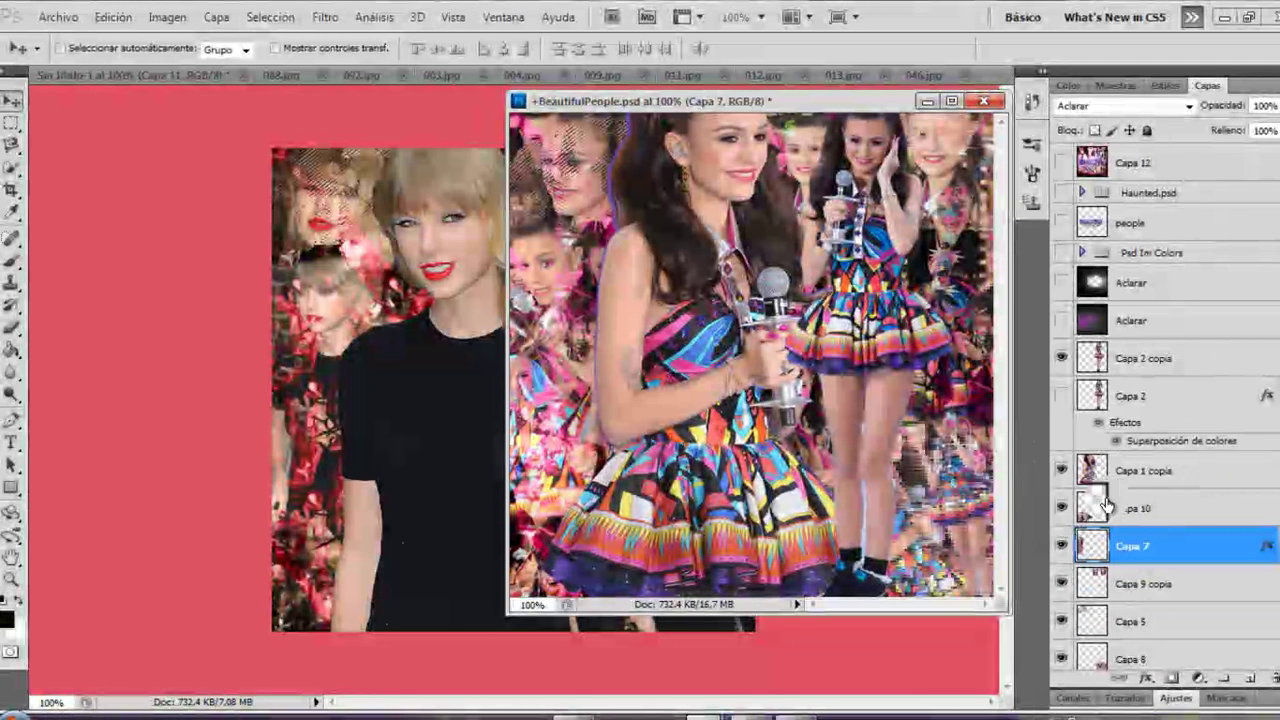
{"action": "left_click", "coordinate": [1105, 507]}
{"action": "left_click", "coordinate": [929, 101]}
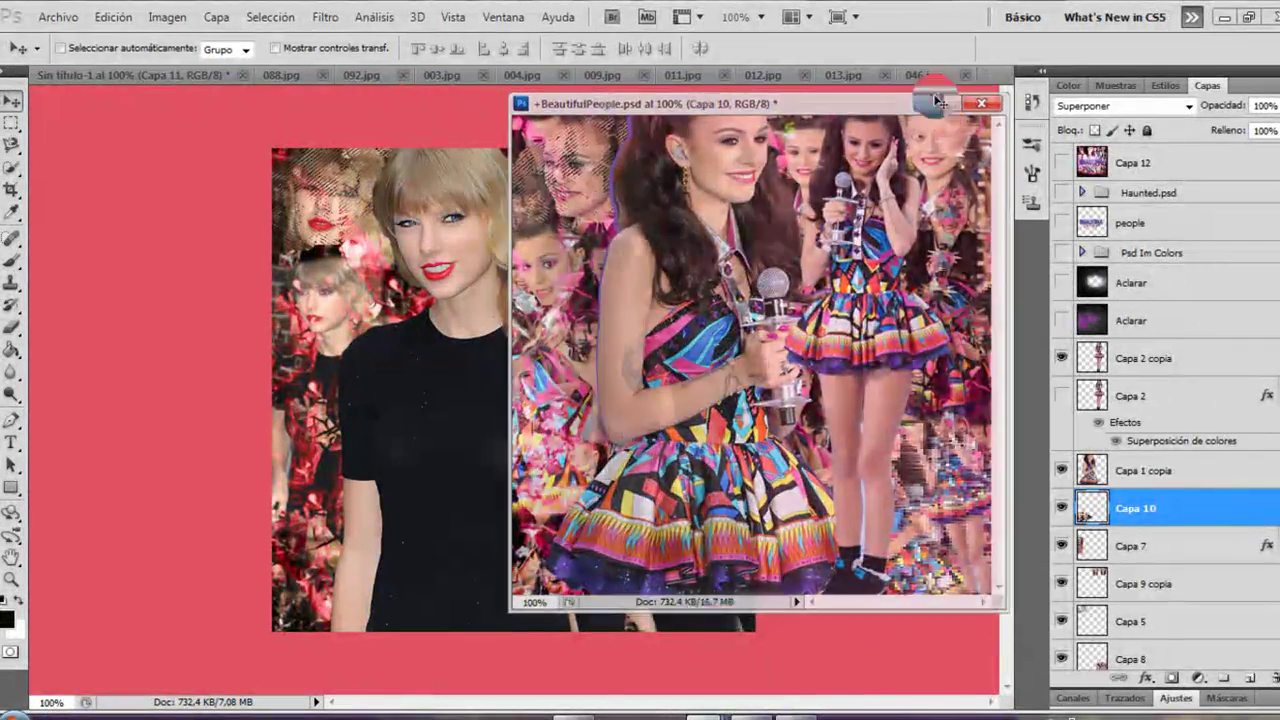
Step: Copy the black striped leaf shape from Tutorial 0o9.psd into the collage and place it in the lower-left corner
{"action": "mouse_move", "coordinate": [736, 713]}
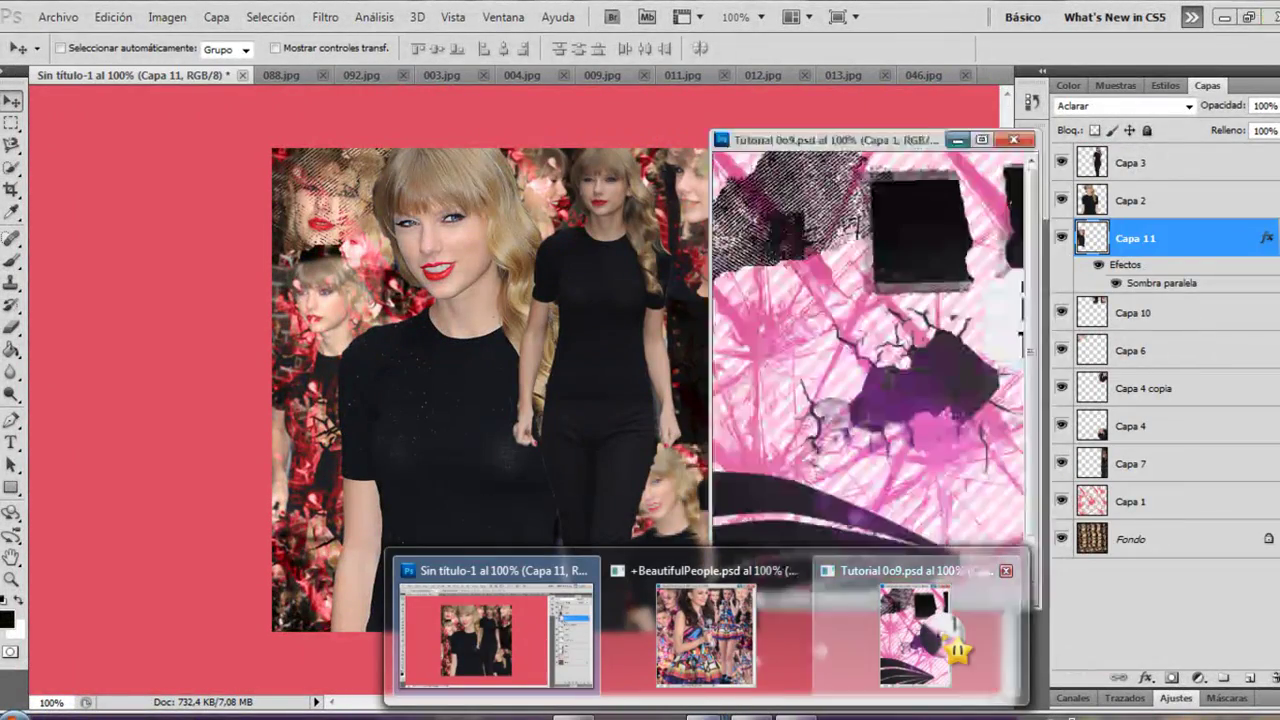
{"action": "left_click", "coordinate": [912, 632]}
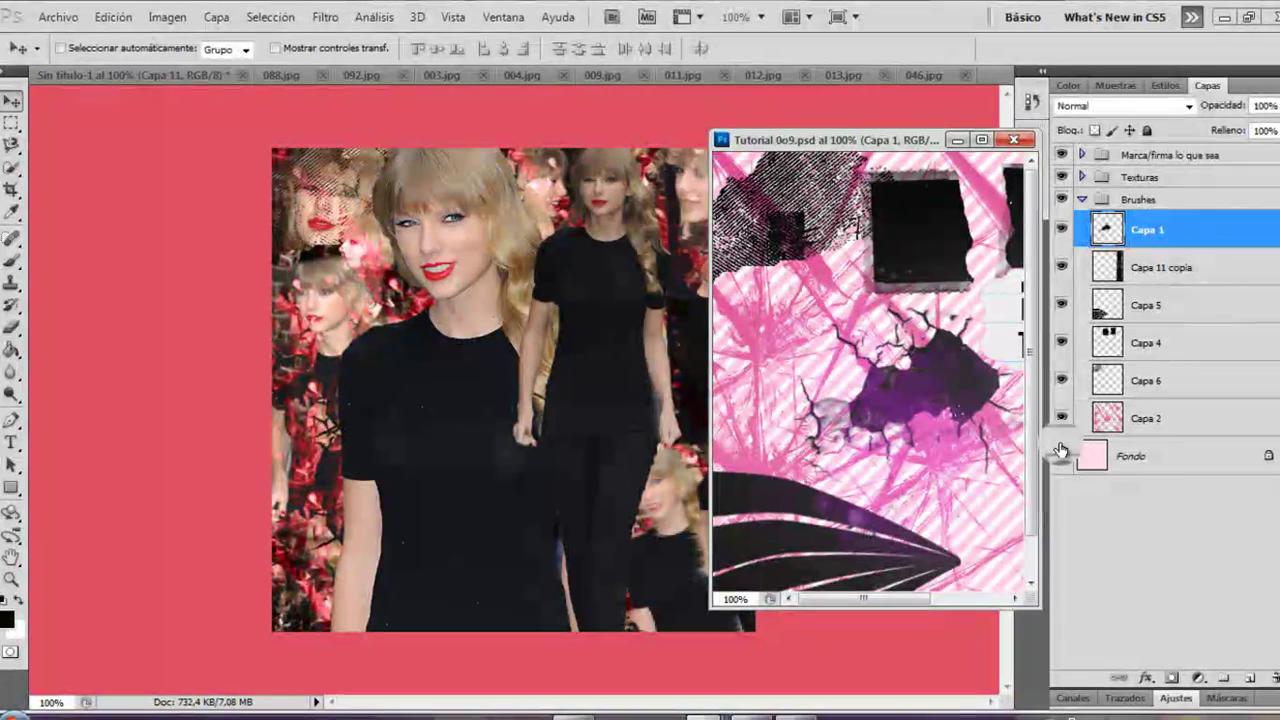
{"action": "left_click_drag", "start_coordinate": [1143, 310], "coordinate": [563, 449]}
{"action": "left_click_drag", "start_coordinate": [423, 437], "coordinate": [180, 542]}
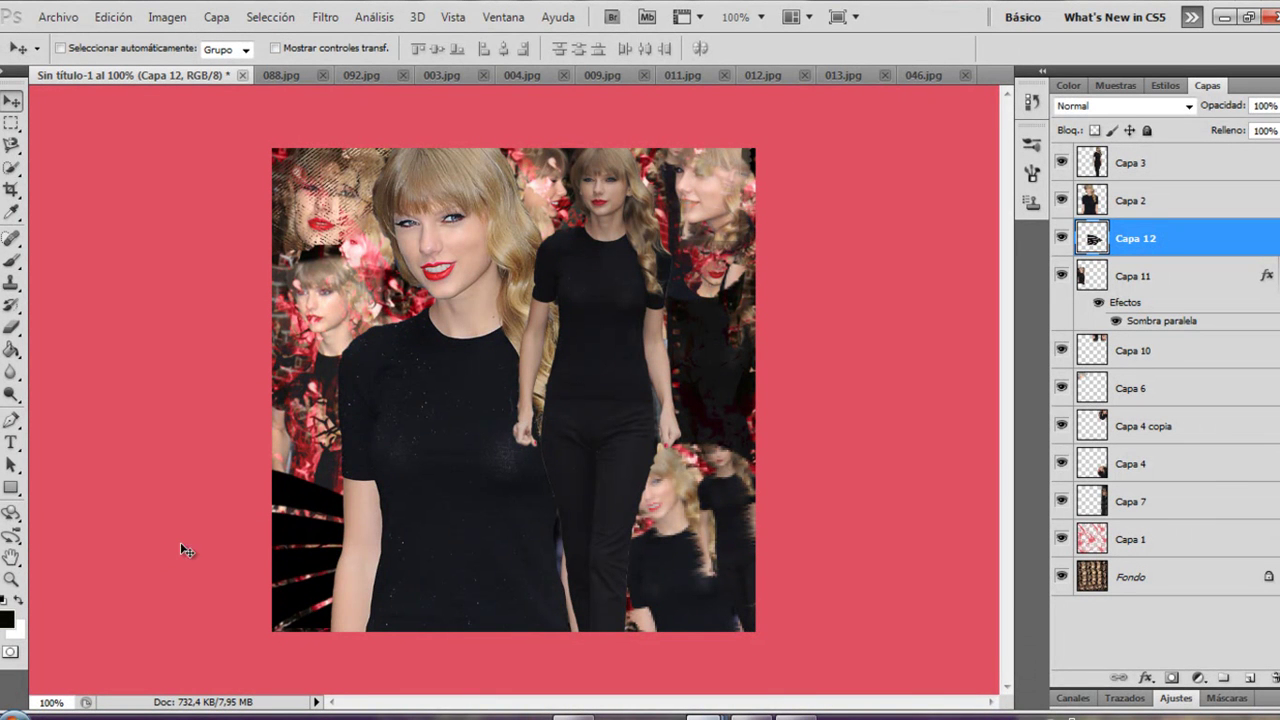
Step: Look through the open photos, copy 004.jpg into the collage and shrink it over the leaf shape in the lower-left corner
{"action": "left_click", "coordinate": [443, 75]}
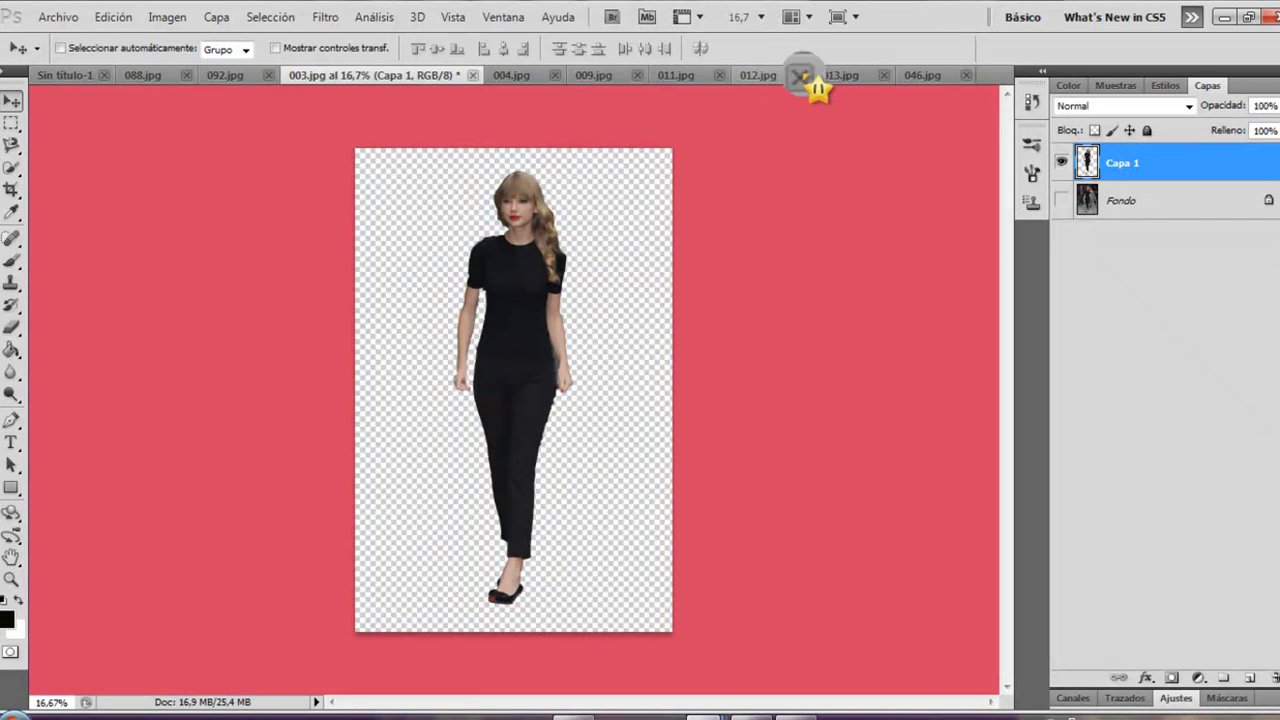
{"action": "left_click", "coordinate": [768, 76]}
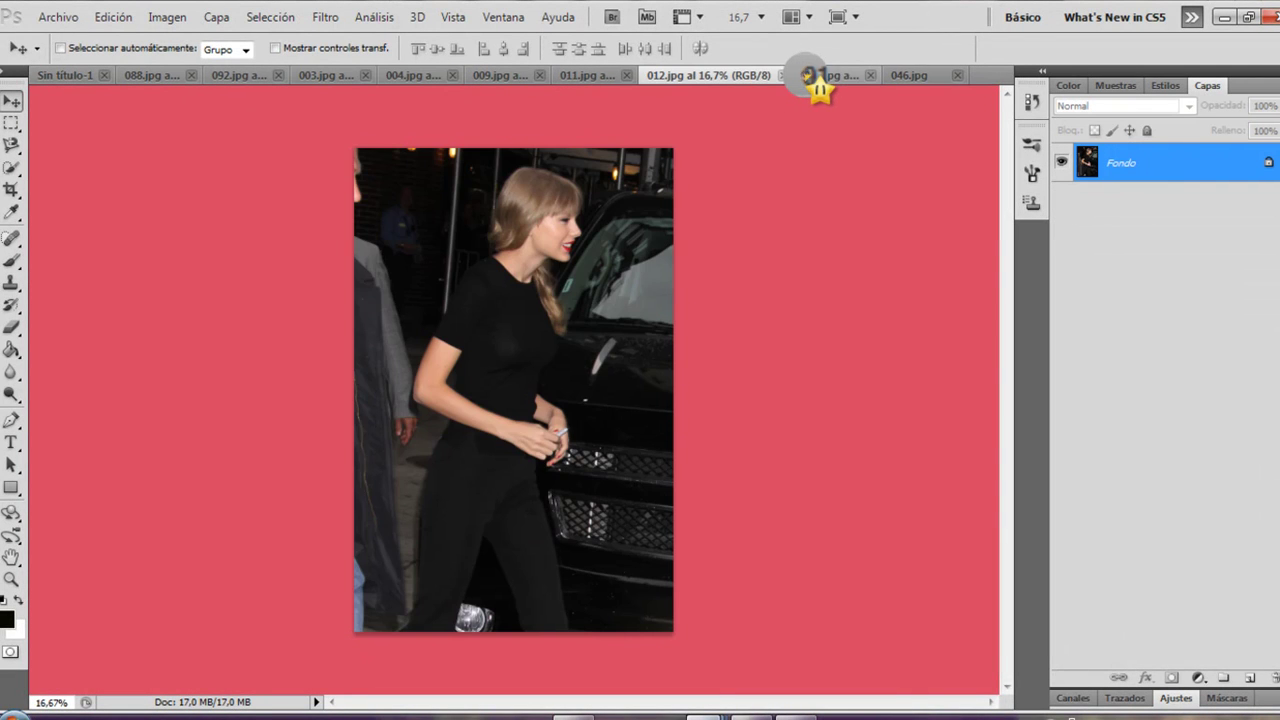
{"action": "left_click", "coordinate": [813, 76]}
{"action": "left_click", "coordinate": [935, 76]}
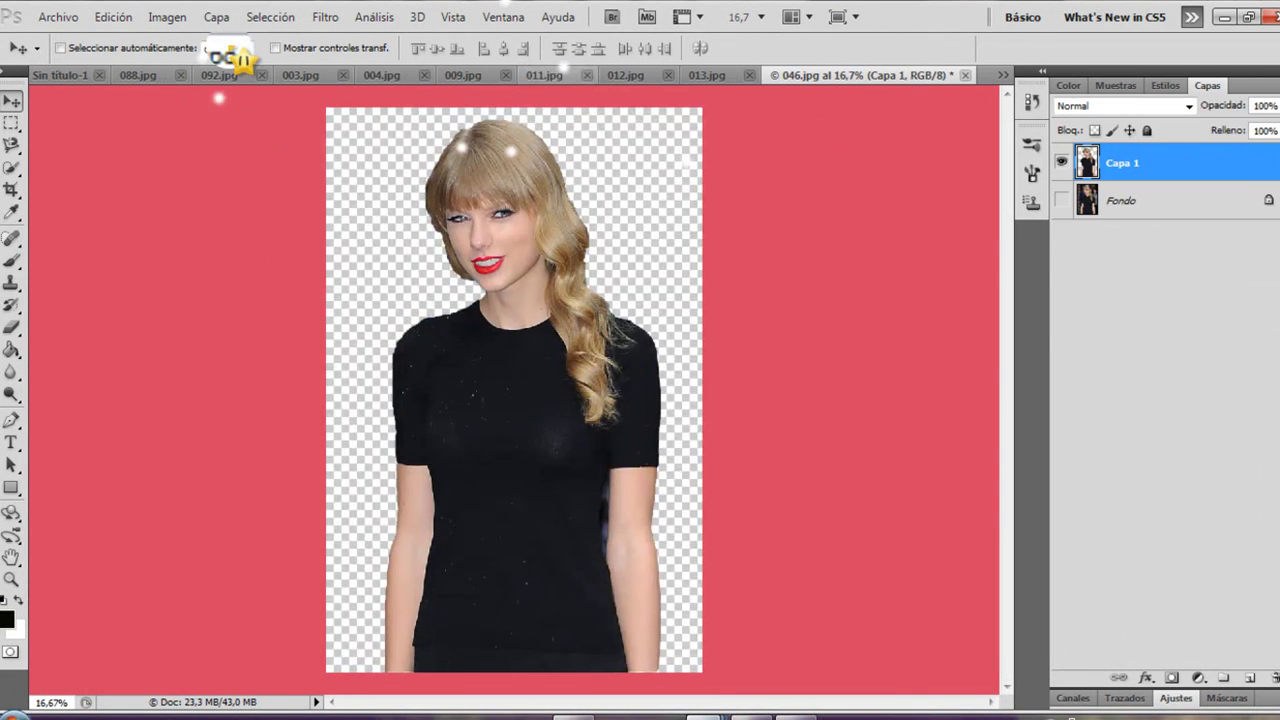
{"action": "left_click", "coordinate": [210, 75]}
{"action": "left_click_drag", "start_coordinate": [507, 265], "coordinate": [274, 84]}
{"action": "left_click", "coordinate": [610, 287]}
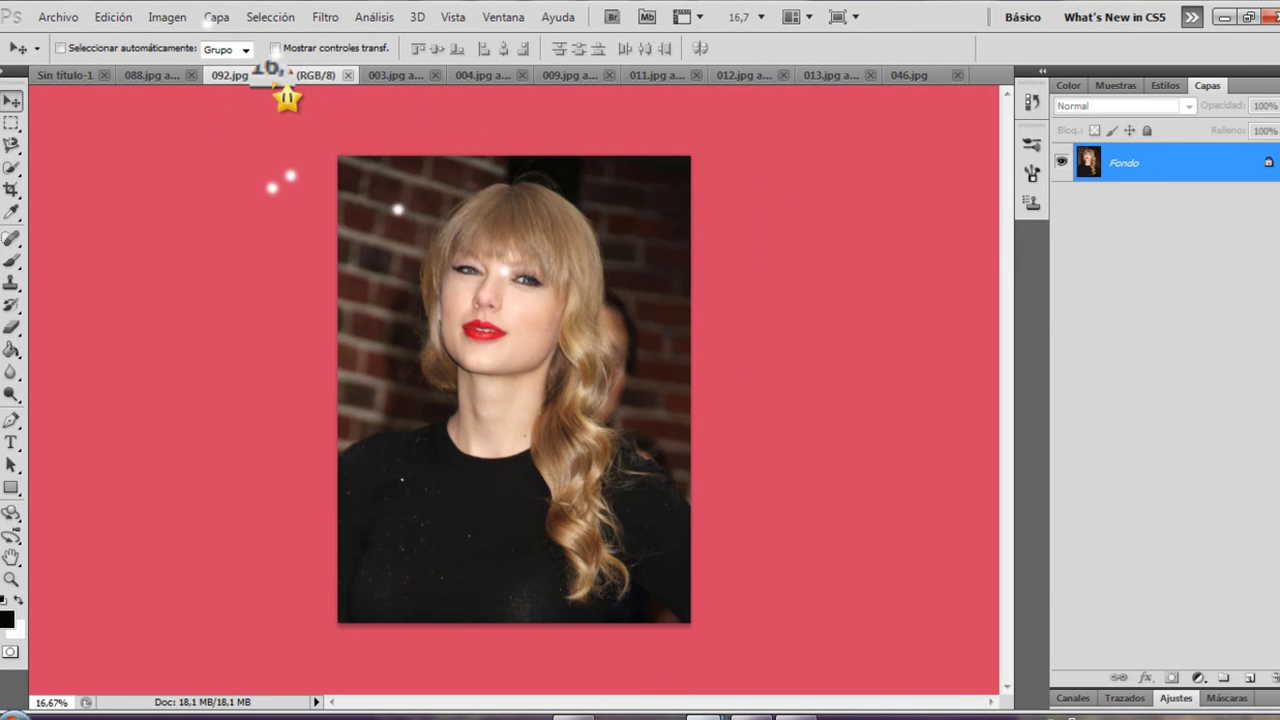
{"action": "left_click", "coordinate": [140, 78]}
{"action": "left_click", "coordinate": [392, 77]}
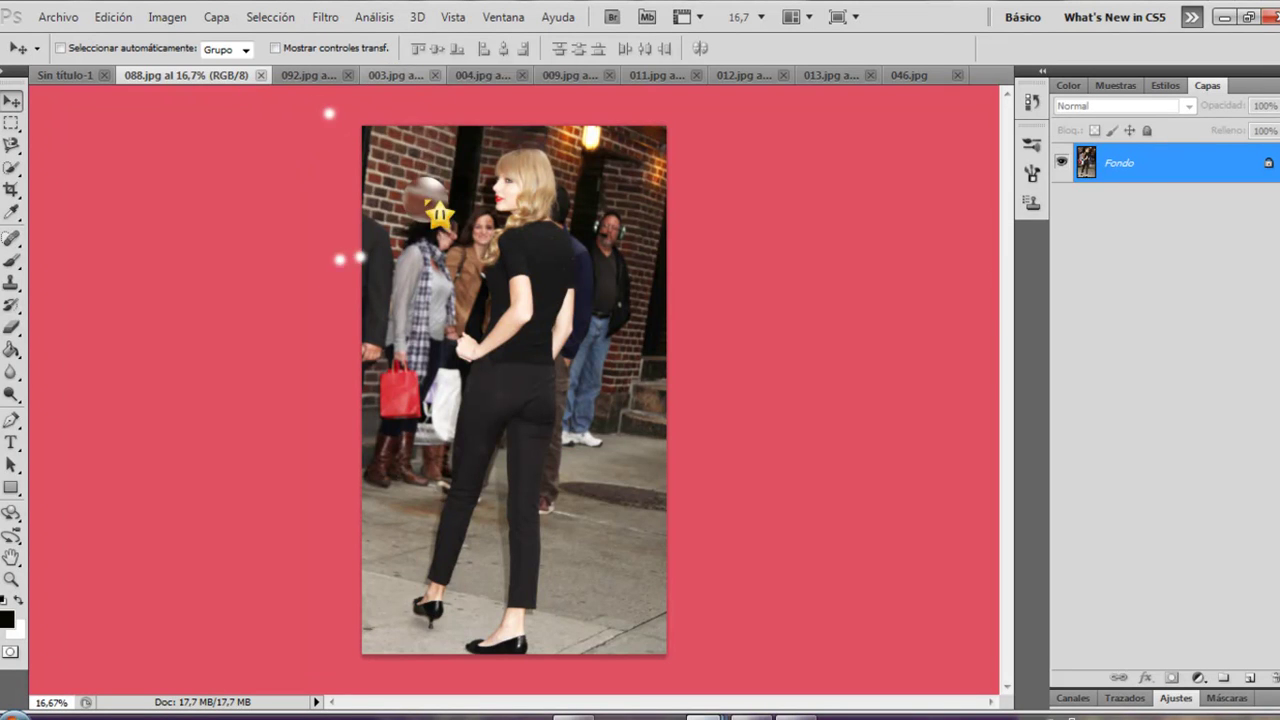
{"action": "left_click", "coordinate": [478, 77]}
{"action": "left_click_drag", "start_coordinate": [400, 197], "coordinate": [395, 355]}
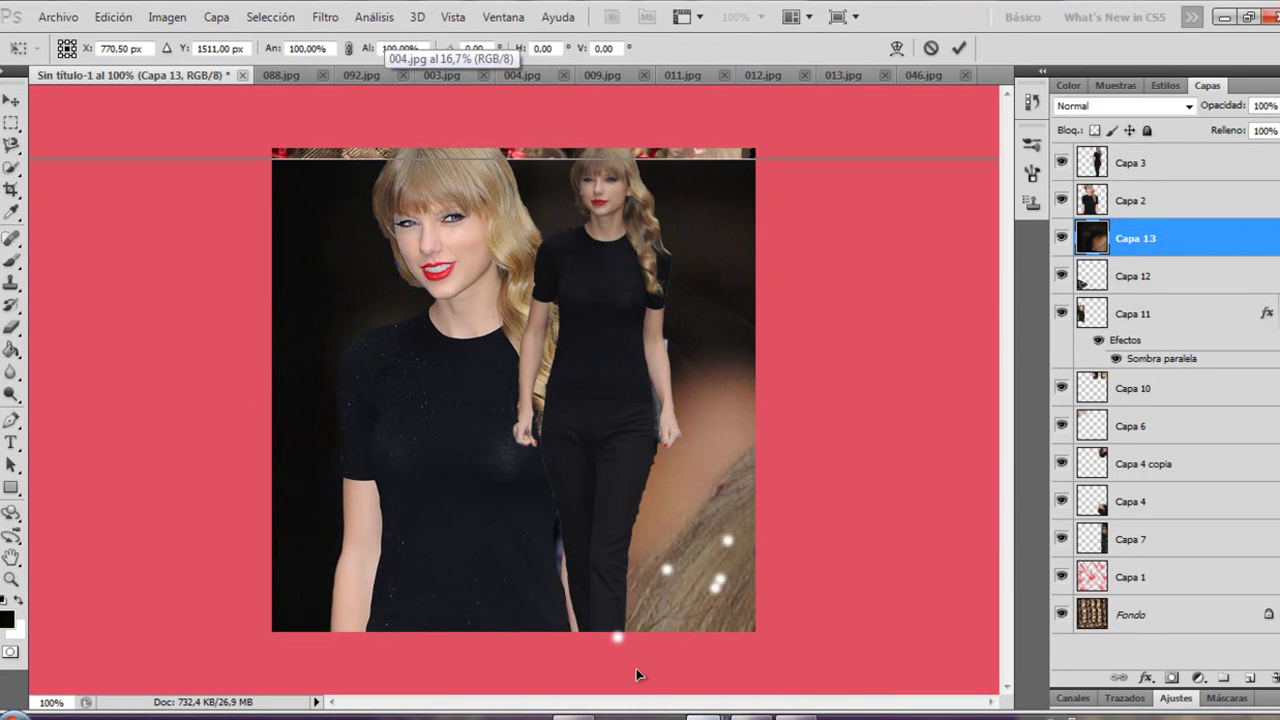
{"action": "left_click", "coordinate": [1077, 612]}
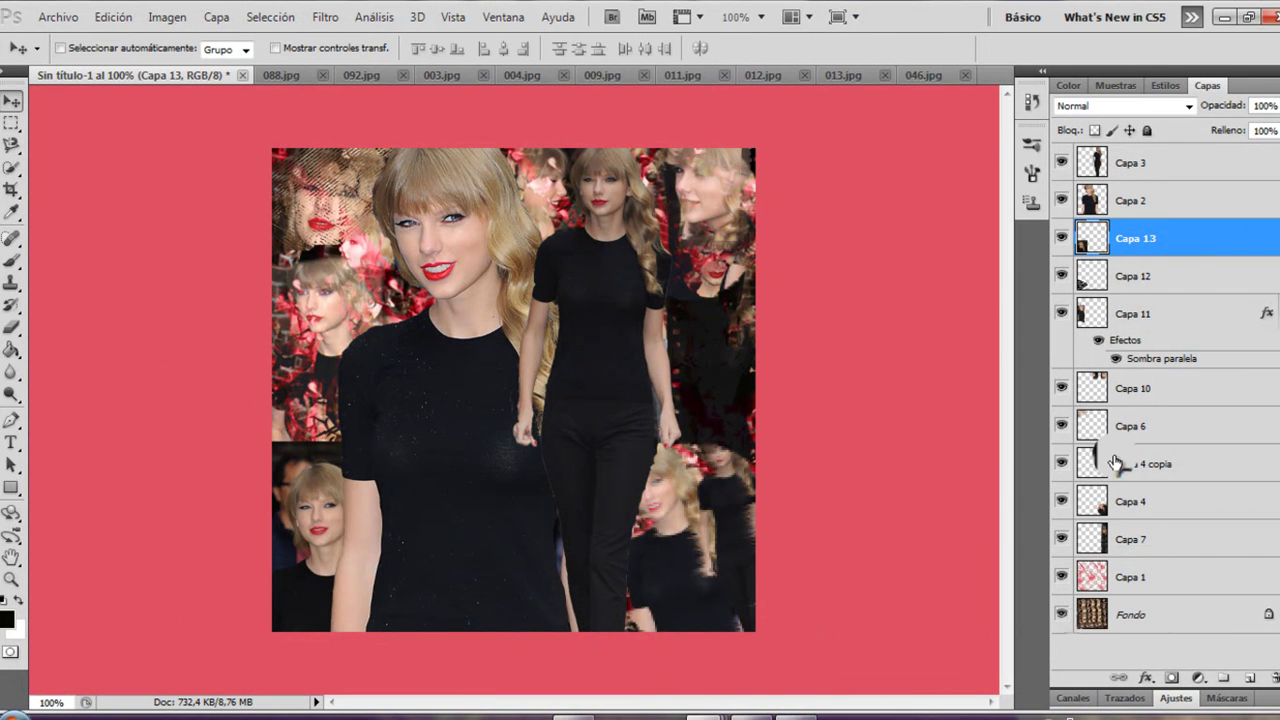
Step: Clip the 004.jpg photo to the leaf shape with Crear máscara de recorte and rescale it slightly
{"action": "right_click", "coordinate": [1172, 273]}
{"action": "right_click", "coordinate": [1188, 240]}
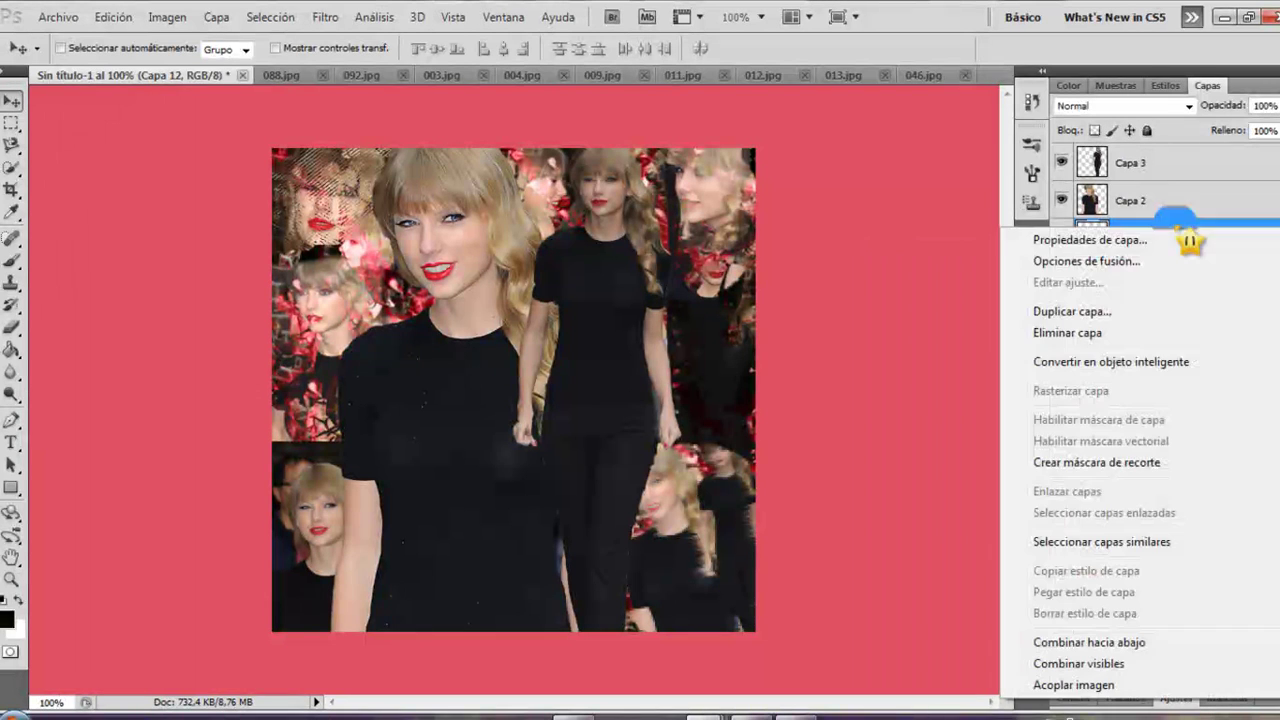
{"action": "left_click", "coordinate": [1093, 463]}
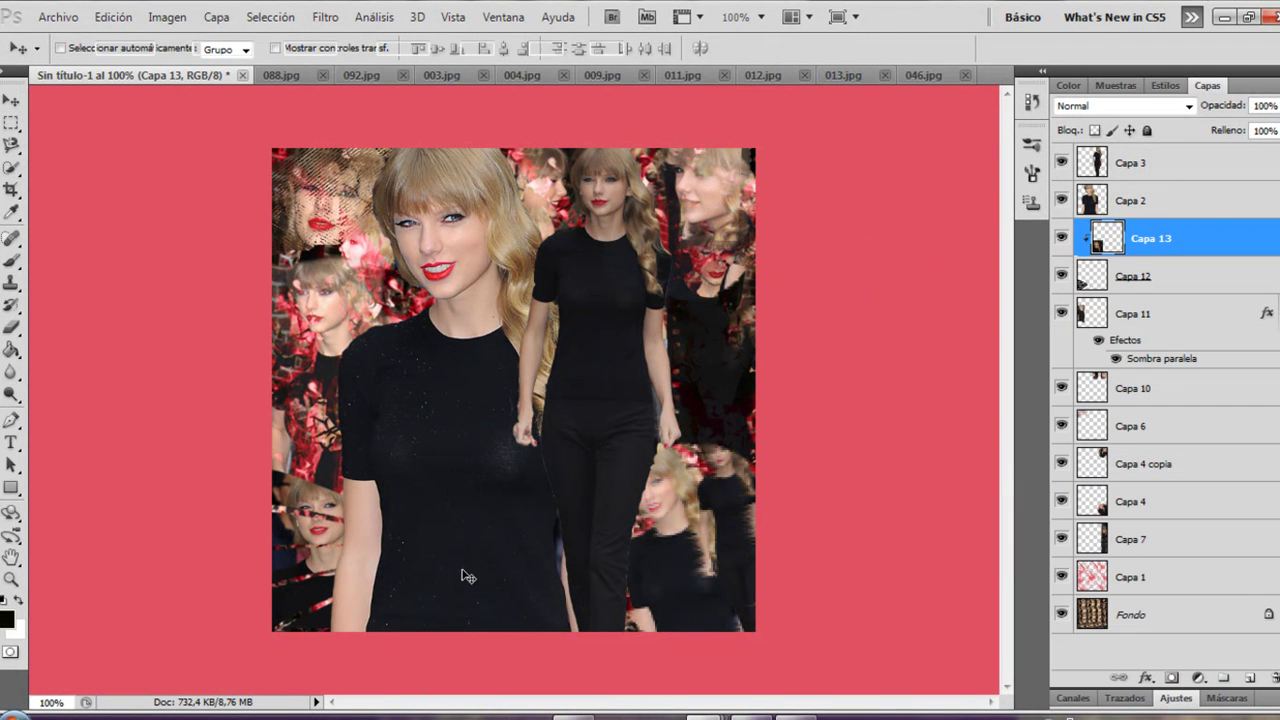
{"action": "key", "text": "ctrl+t"}
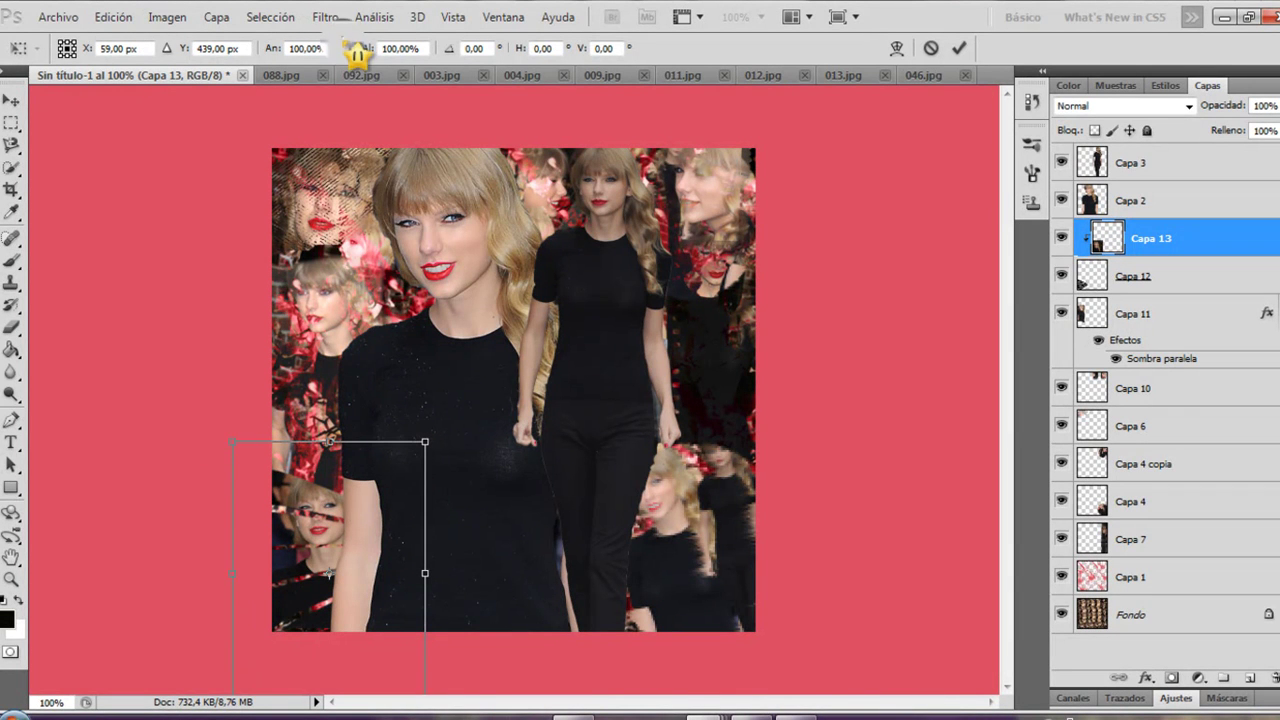
{"action": "left_click_drag", "start_coordinate": [366, 57], "coordinate": [370, 57]}
{"action": "key", "text": "Return"}
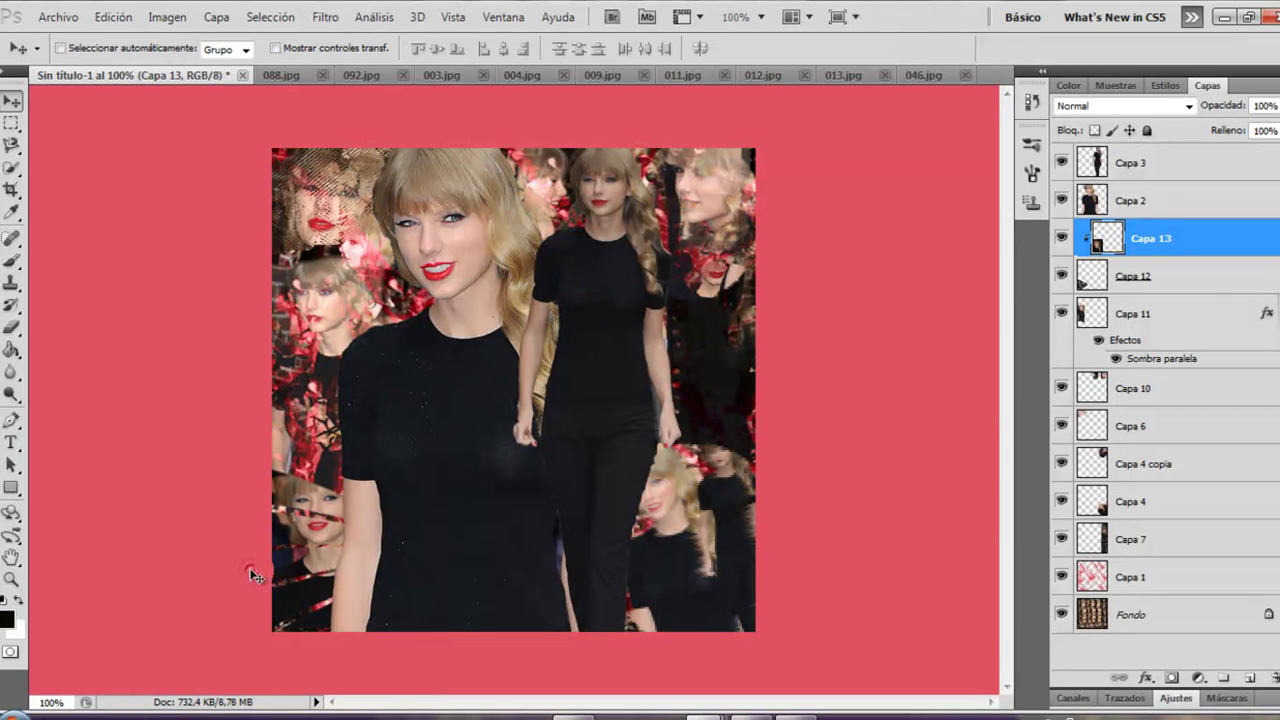
Step: Merge the clipped 004.jpg photo and its leaf shape, Capa 13 and Capa 12, into one layer
{"action": "left_click", "coordinate": [1170, 286], "text": "shift"}
{"action": "left_click", "coordinate": [760, 391]}
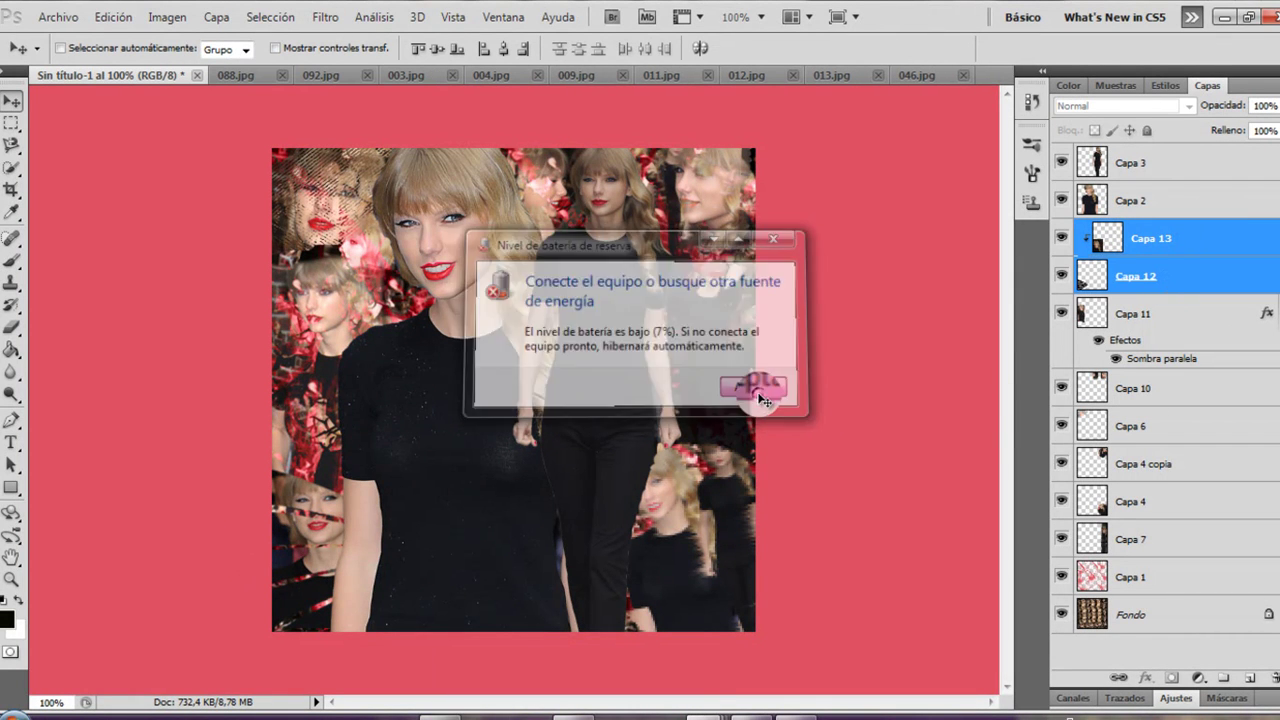
{"action": "key", "text": "ctrl+e"}
Step: Check Capa 10's blend mode in +BeautifulPeople.psd and set the merged leaf-shaped photo in the collage to Superponer
{"action": "mouse_move", "coordinate": [690, 714]}
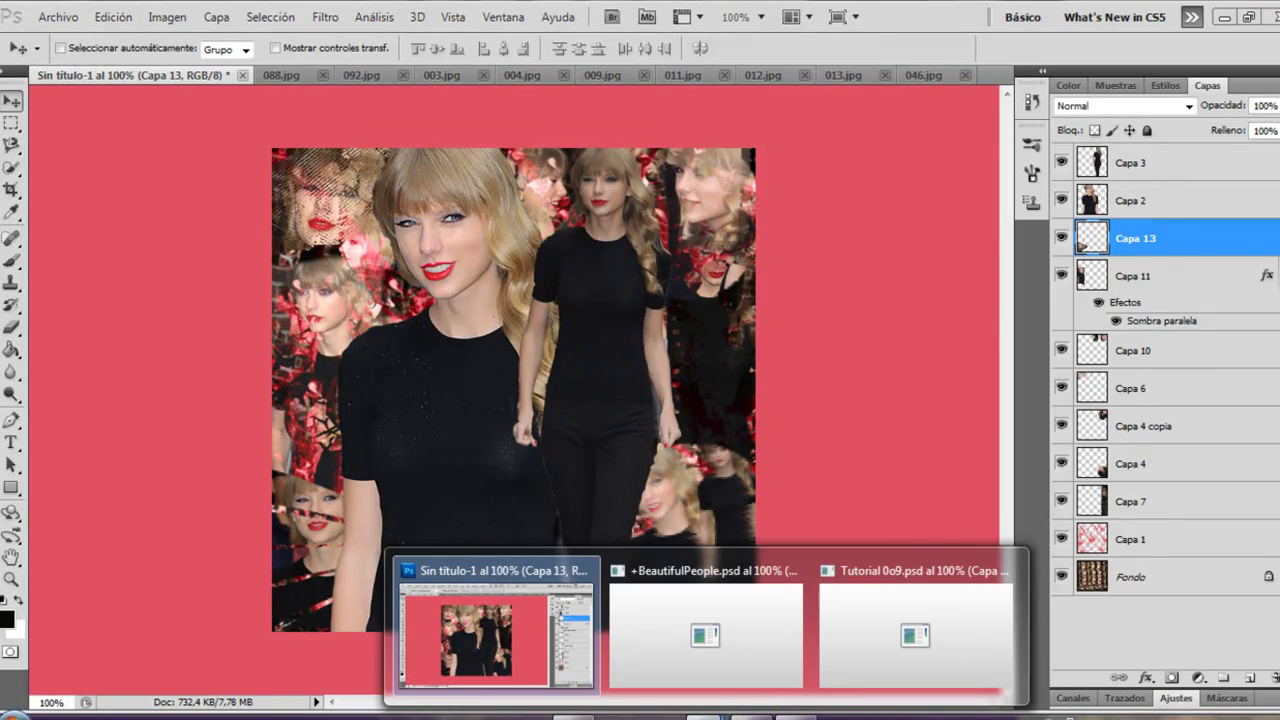
{"action": "mouse_move", "coordinate": [943, 600]}
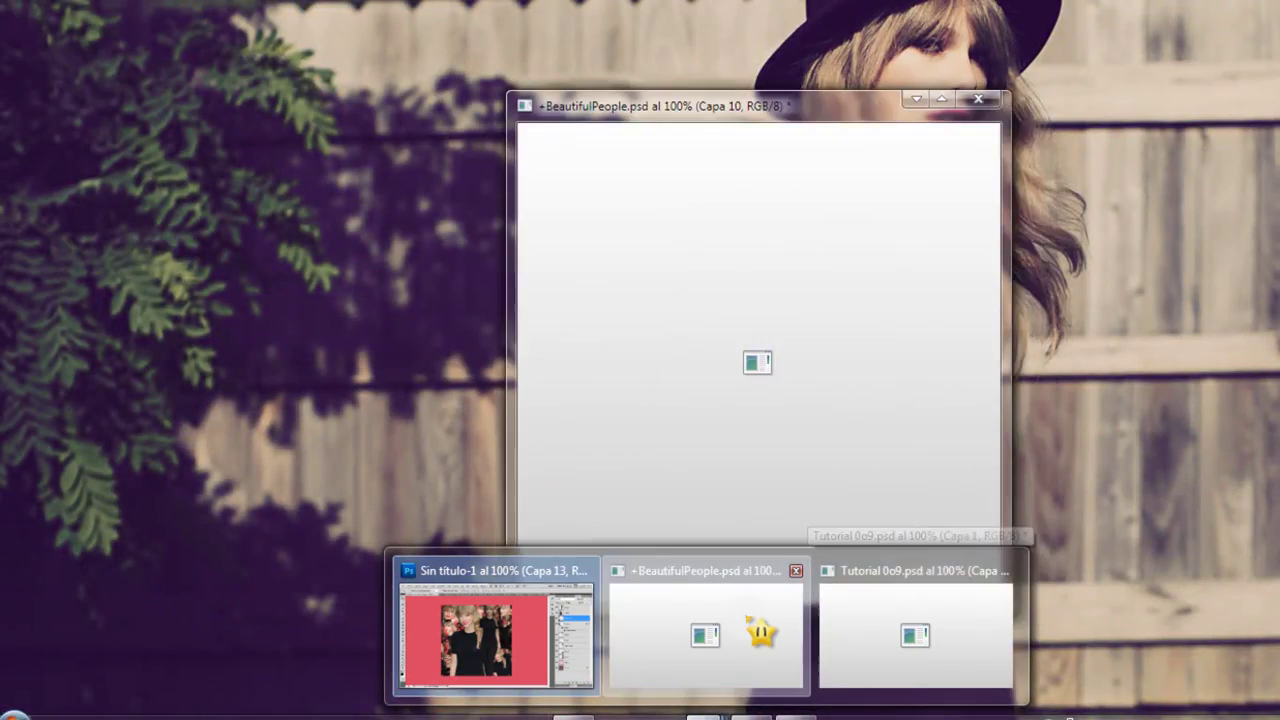
{"action": "left_click", "coordinate": [750, 635]}
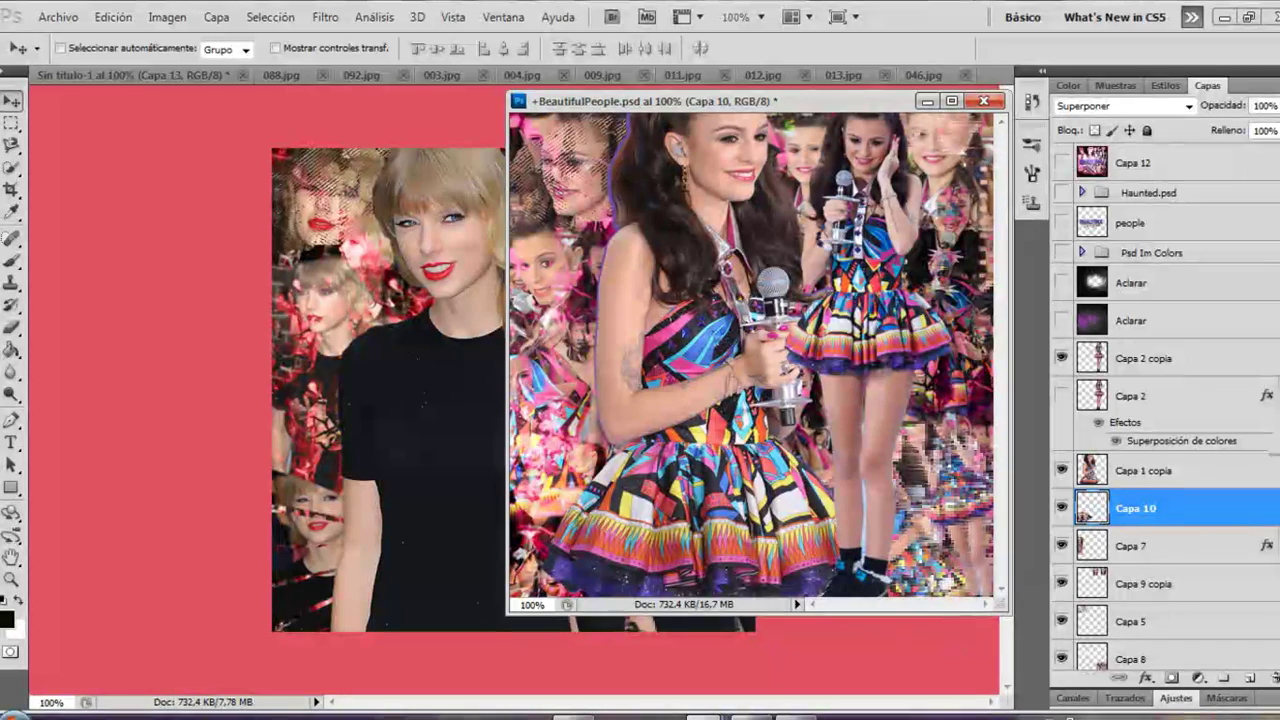
{"action": "scroll", "coordinate": [1165, 400], "scroll_direction": "down", "scroll_amount": 3}
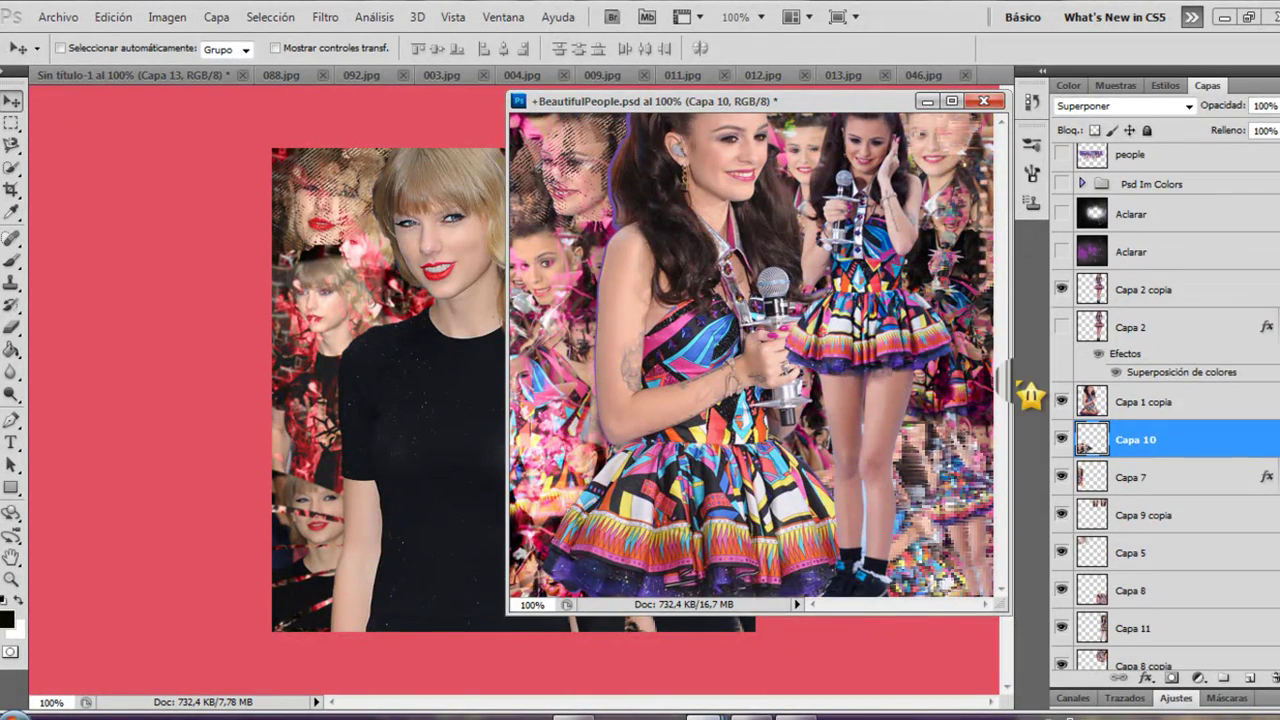
{"action": "left_click", "coordinate": [928, 101]}
{"action": "left_click", "coordinate": [1090, 105]}
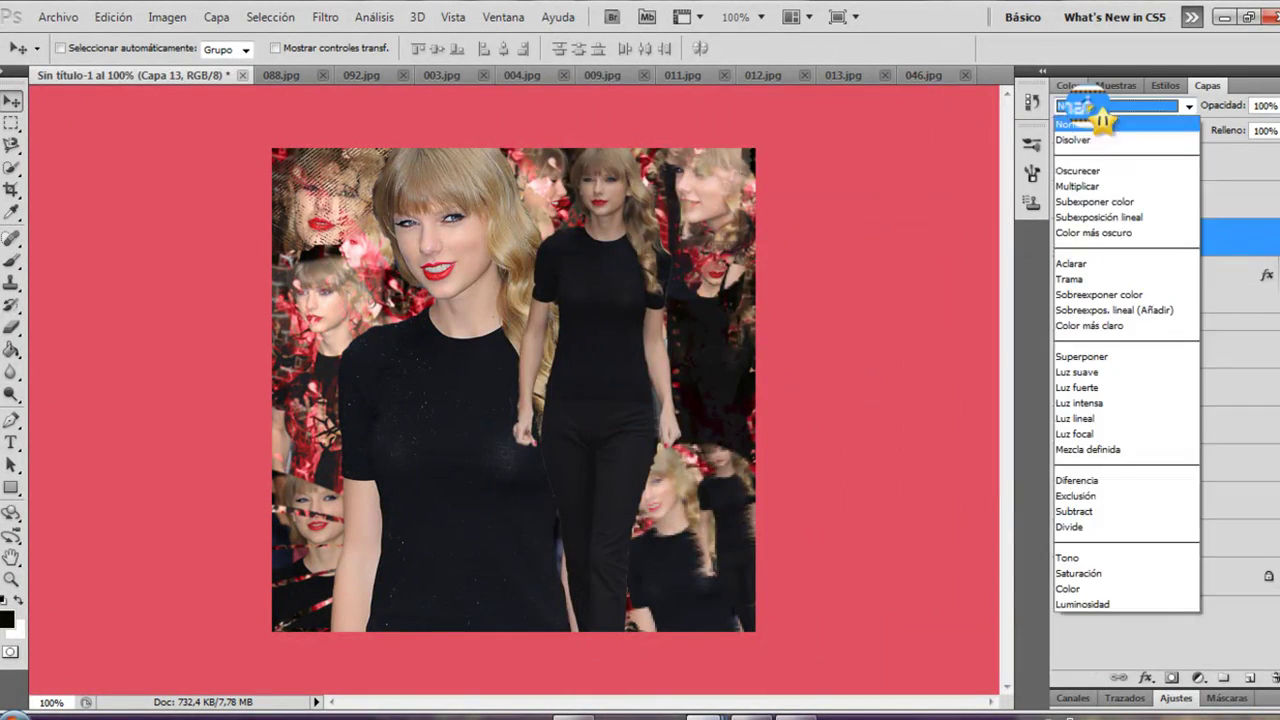
{"action": "left_click", "coordinate": [1140, 358]}
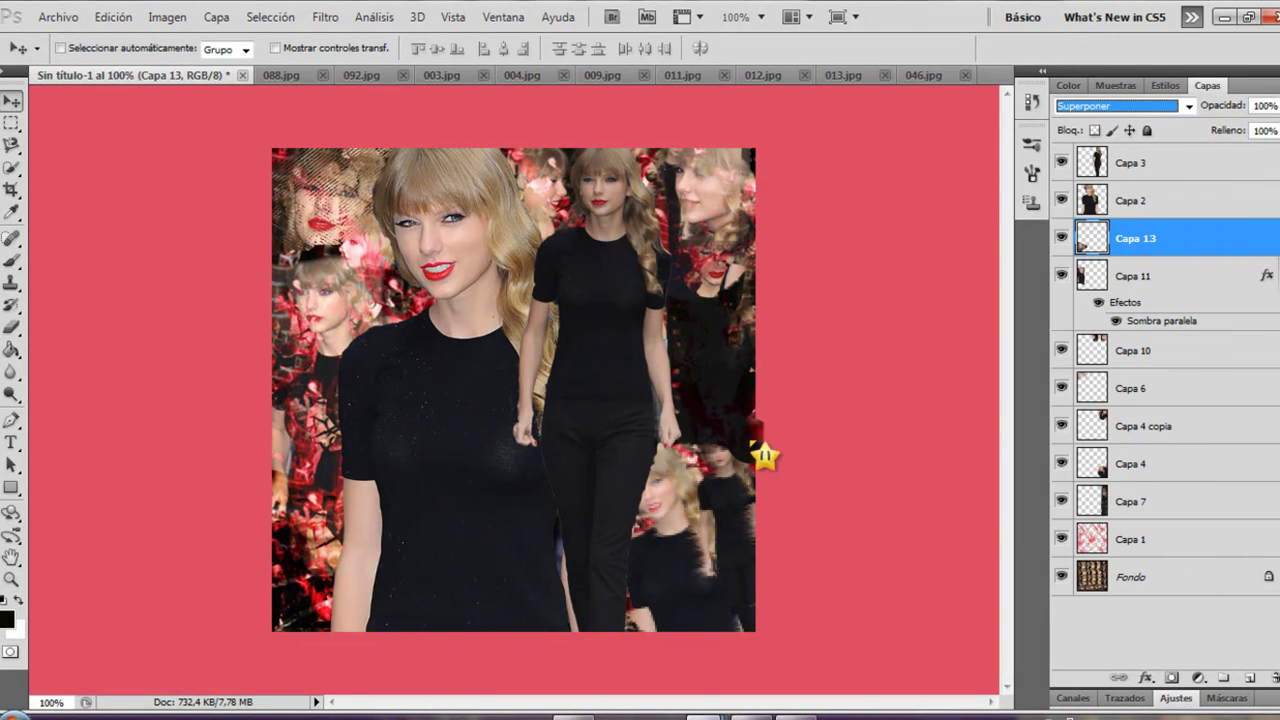
Step: Examine Capa 2 and its colour overlay in +BeautifulPeople.psd, make that layer visible and minimise the file
{"action": "mouse_move", "coordinate": [700, 715]}
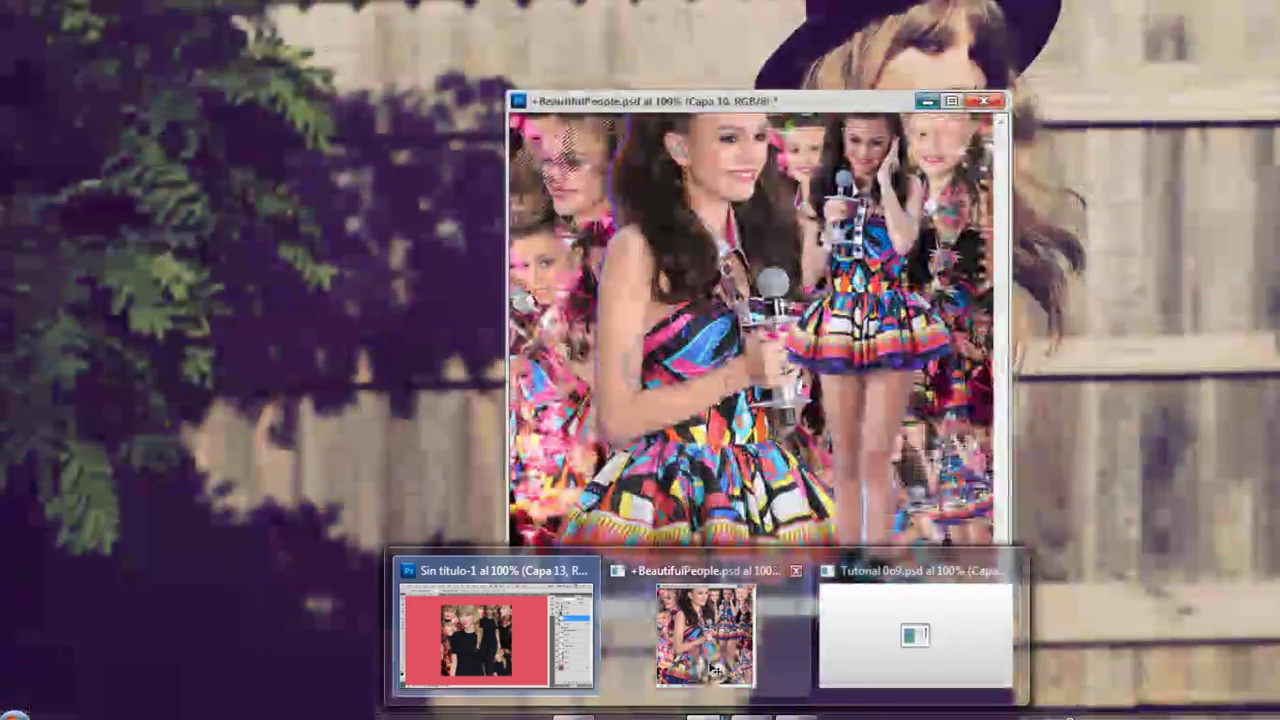
{"action": "left_click", "coordinate": [700, 629]}
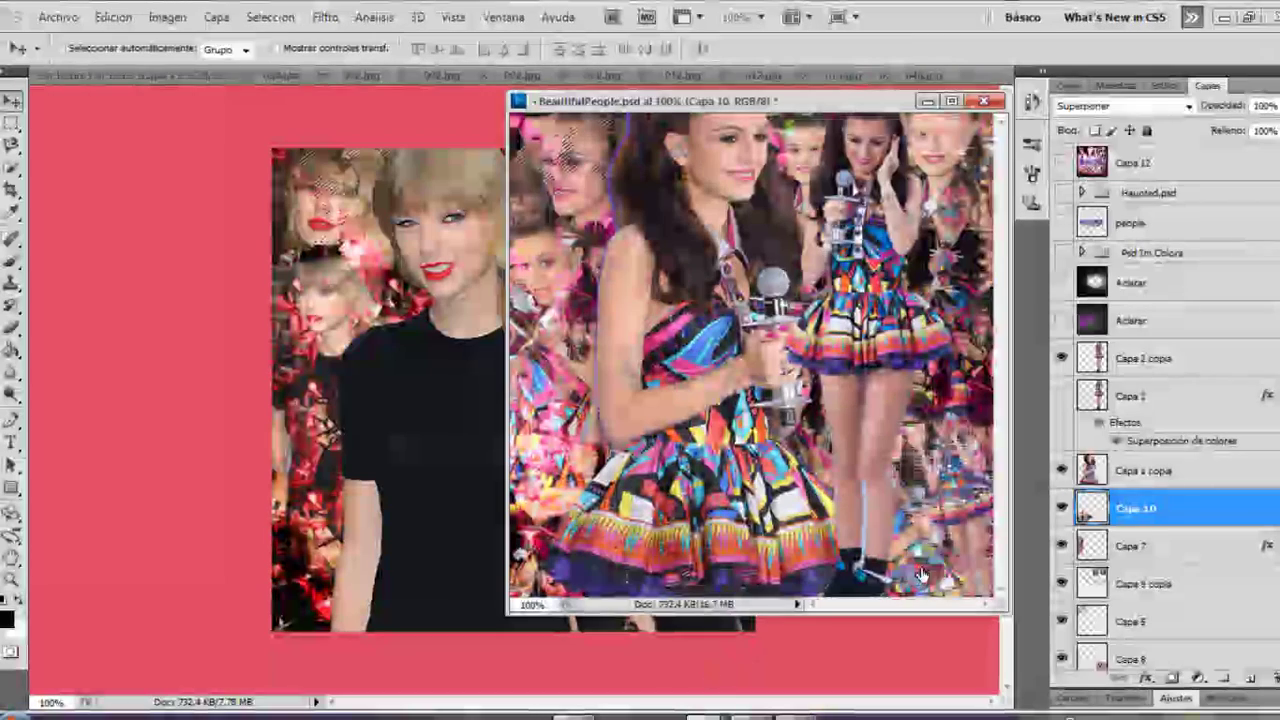
{"action": "left_click", "coordinate": [1070, 400]}
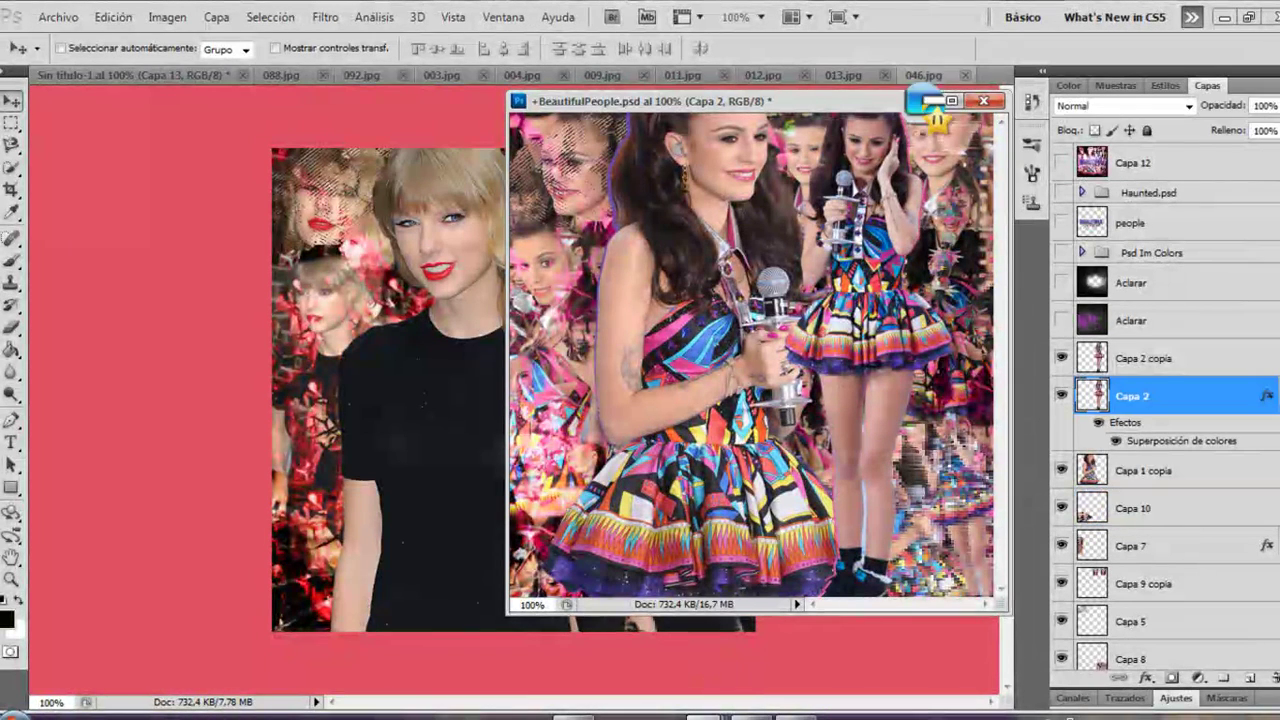
{"action": "left_click", "coordinate": [921, 102]}
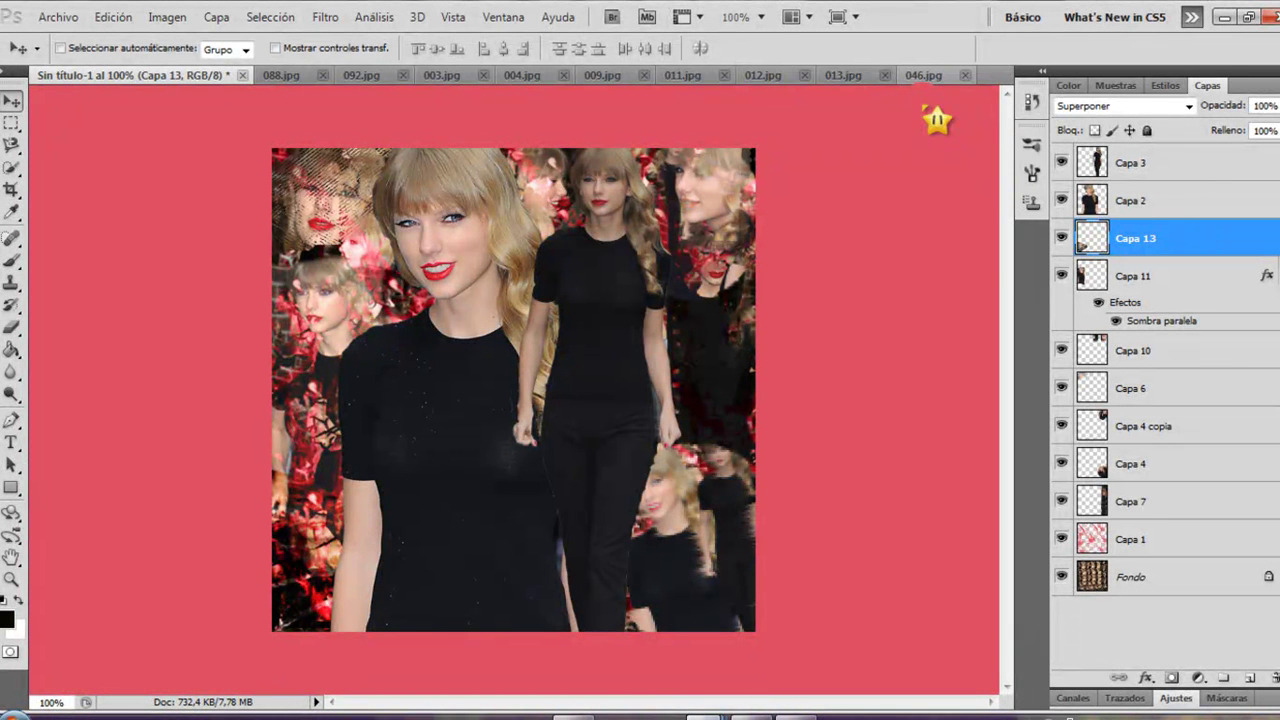
Step: Duplicate the large portrait layer Capa 2 and select the original beneath the copy
{"action": "left_click", "coordinate": [1165, 210]}
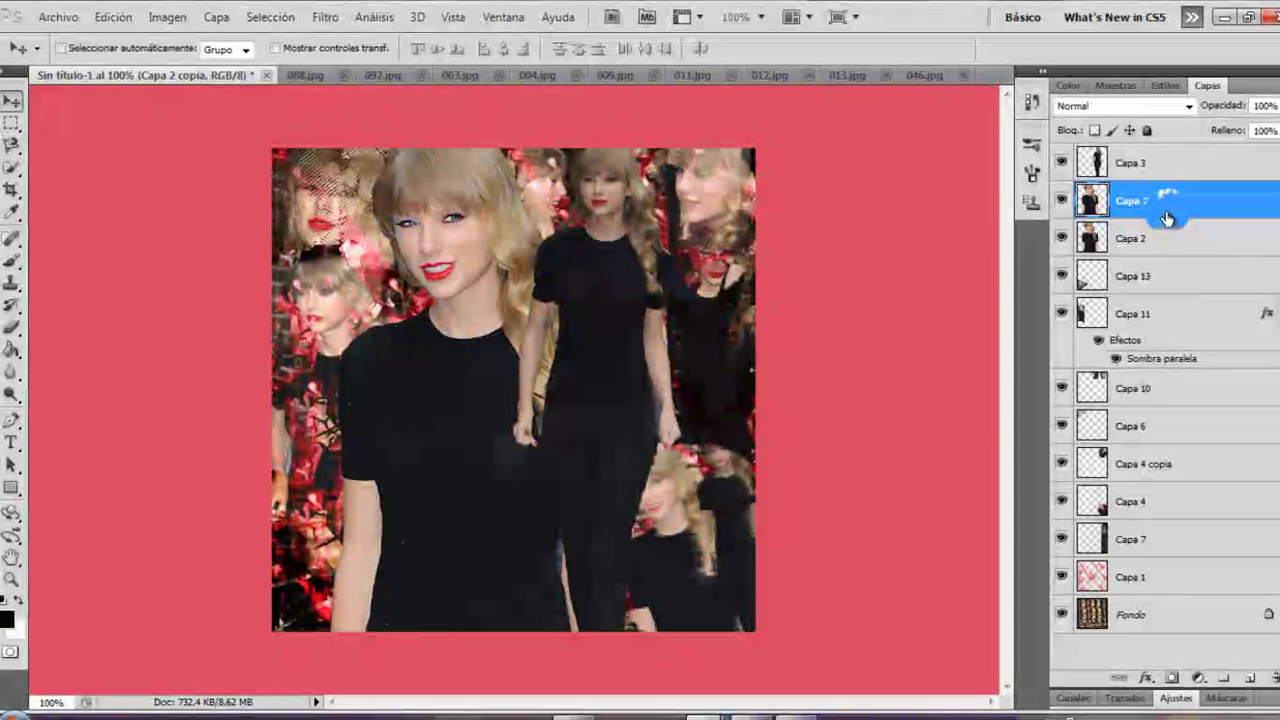
{"action": "left_click", "coordinate": [1188, 236]}
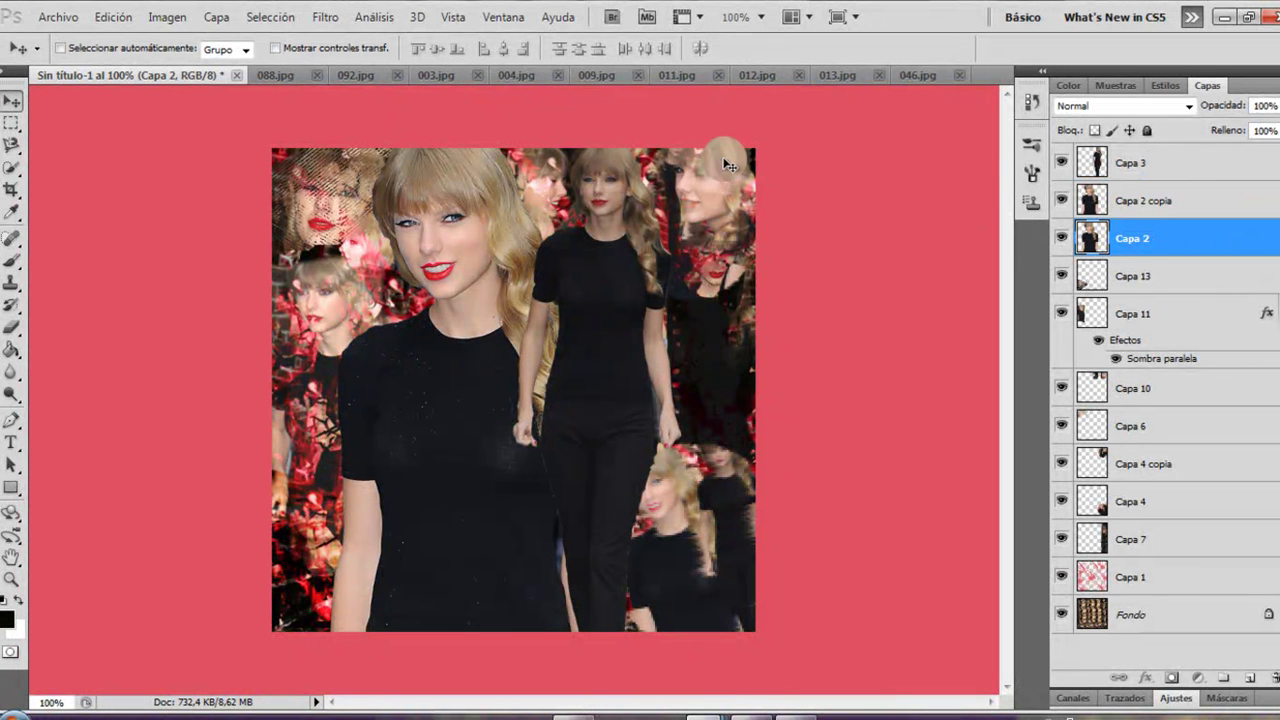
{"action": "double_click", "coordinate": [1137, 247]}
Step: Add a Superposición de colores effect to Capa 2 in red d82524, sampled from the large portrait's lips
{"action": "left_click", "coordinate": [1146, 680]}
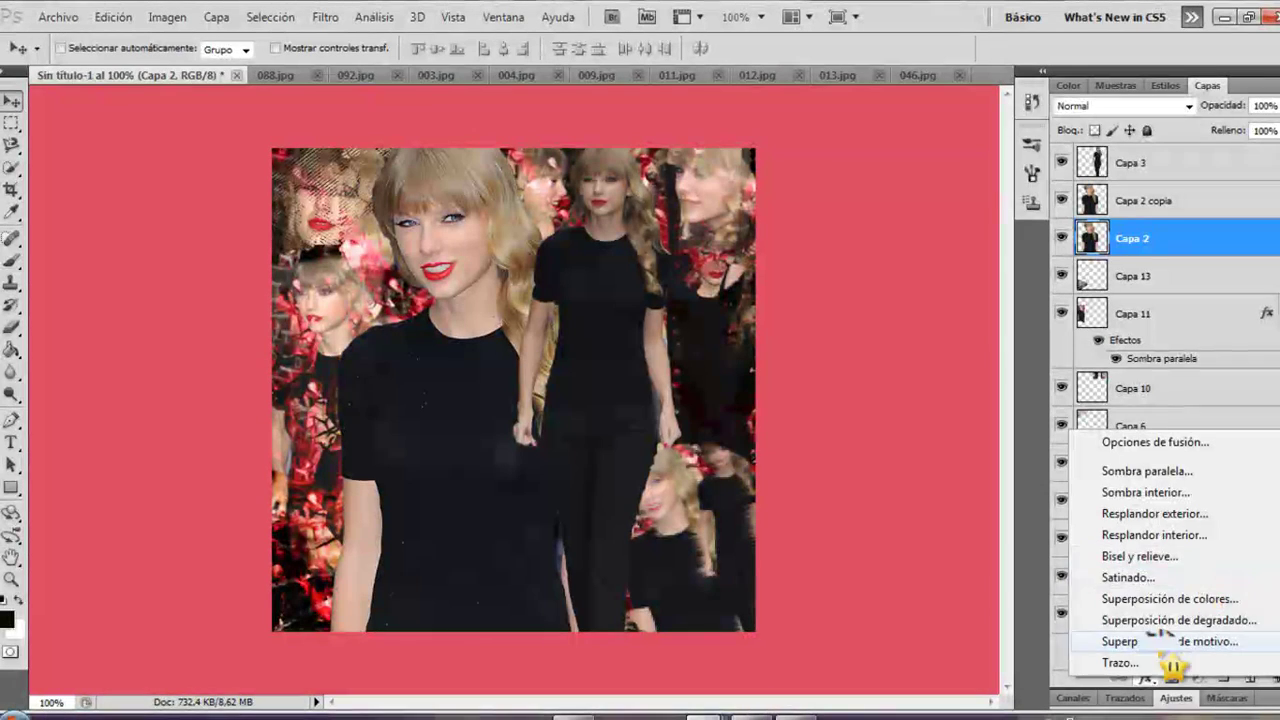
{"action": "left_click", "coordinate": [1165, 599]}
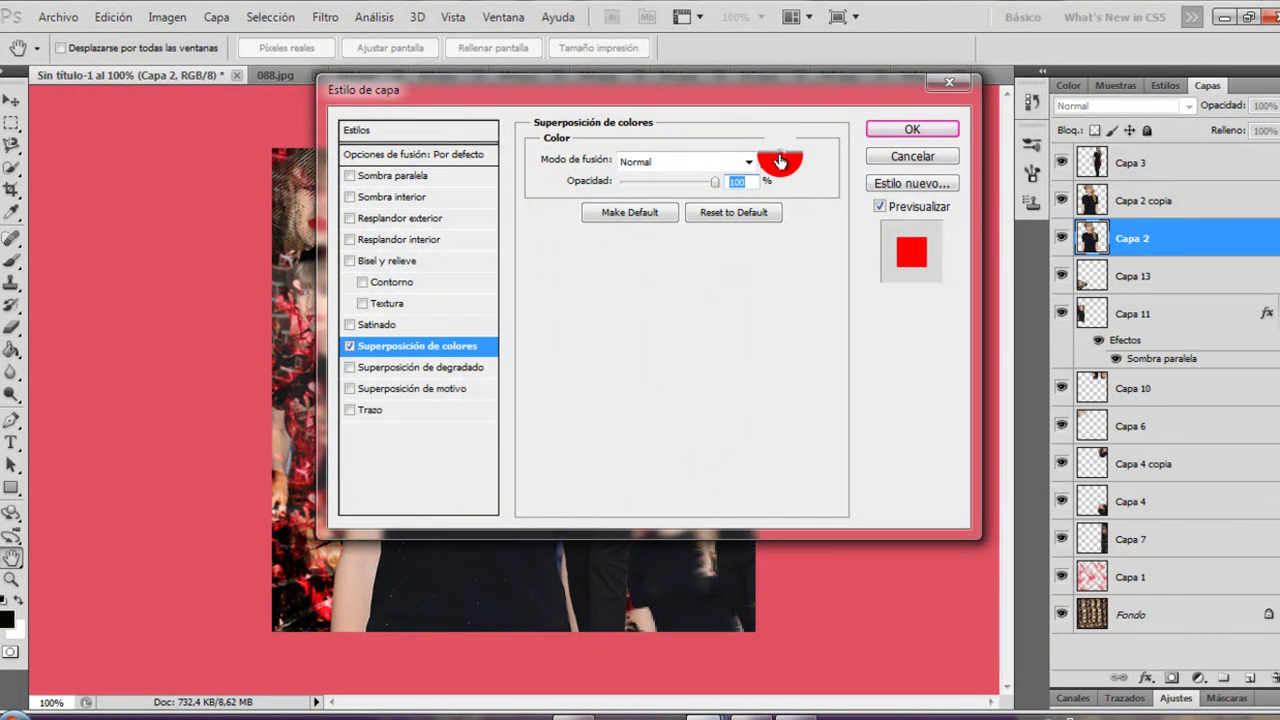
{"action": "left_click", "coordinate": [780, 161]}
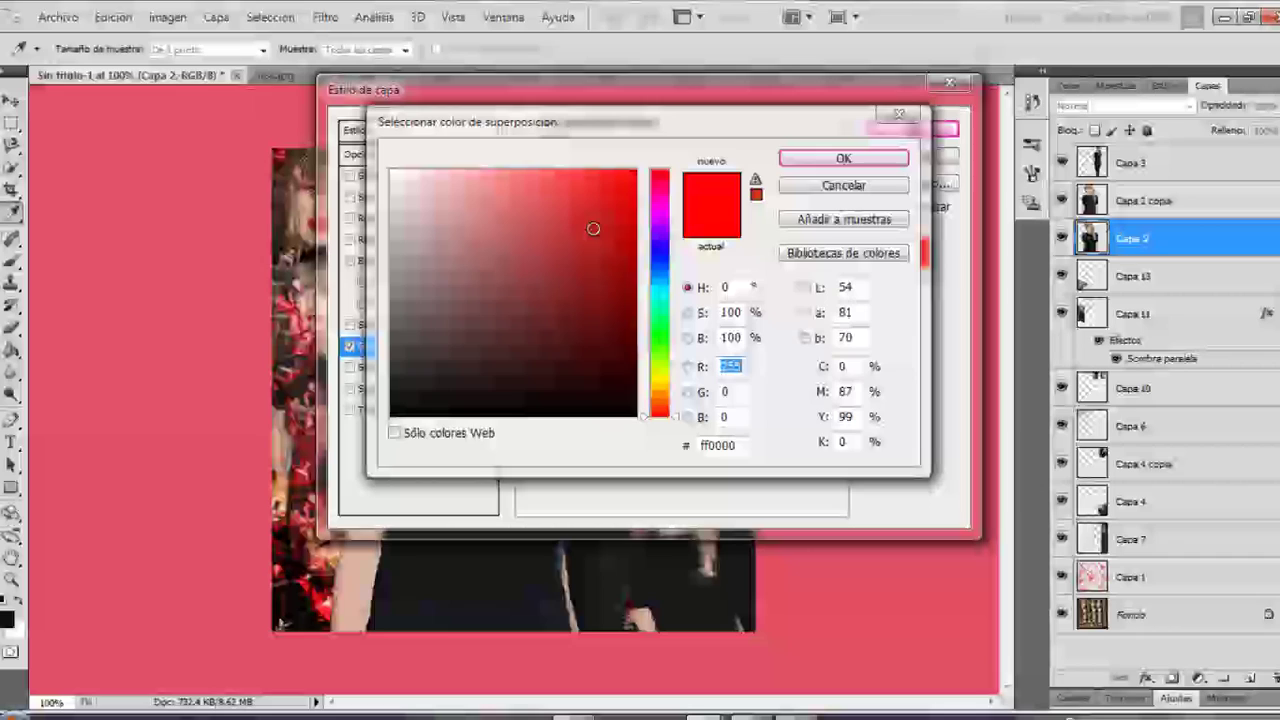
{"action": "left_click", "coordinate": [805, 186]}
{"action": "left_click_drag", "start_coordinate": [722, 91], "coordinate": [1007, 124]}
{"action": "left_click", "coordinate": [1037, 171]}
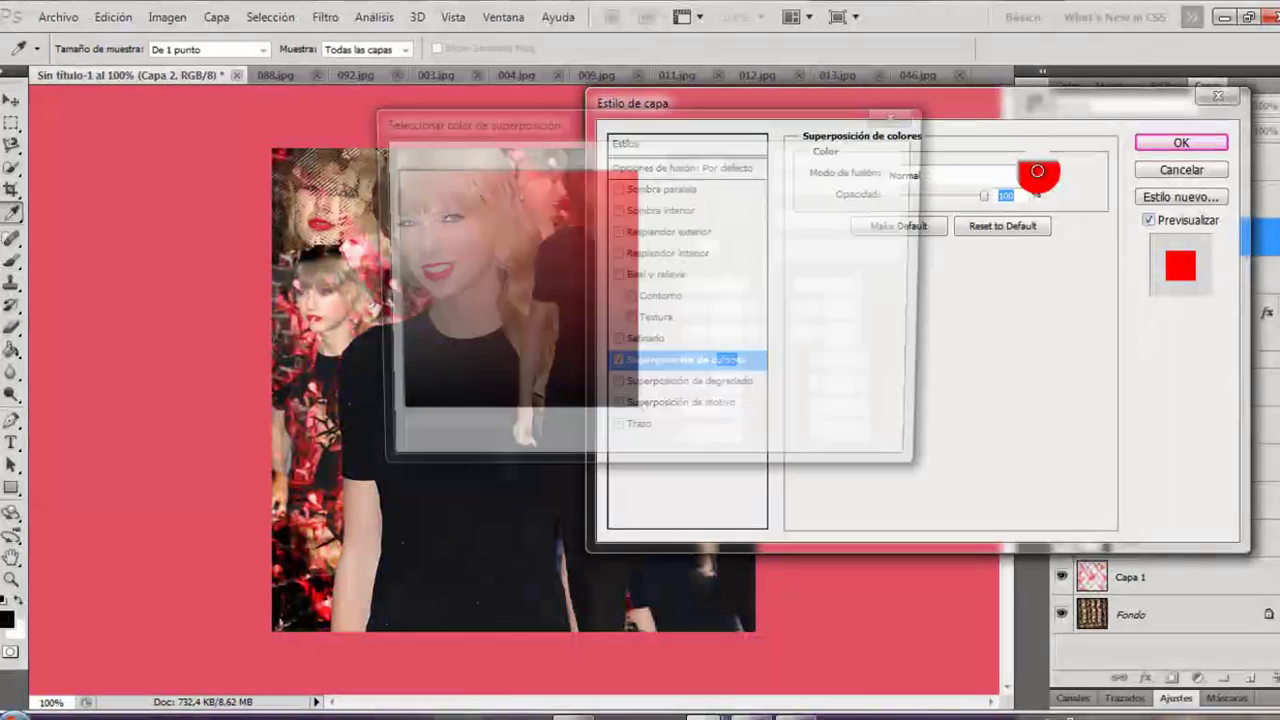
{"action": "left_click", "coordinate": [296, 318]}
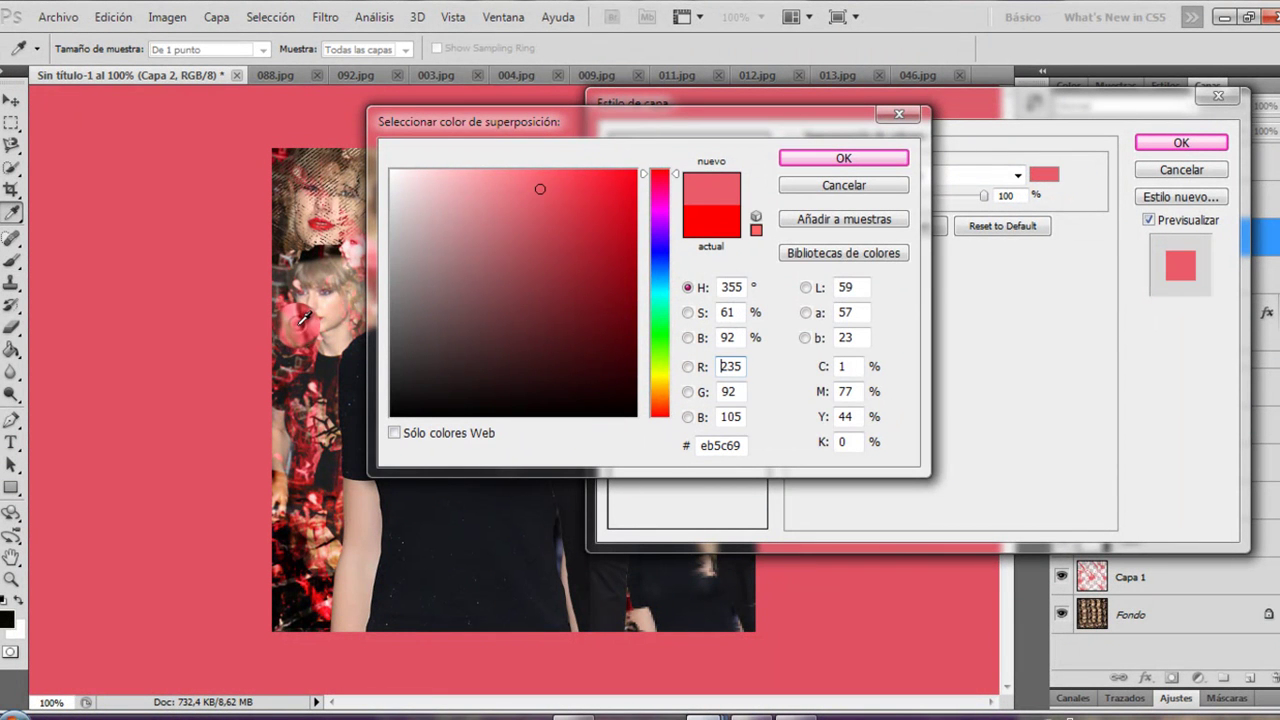
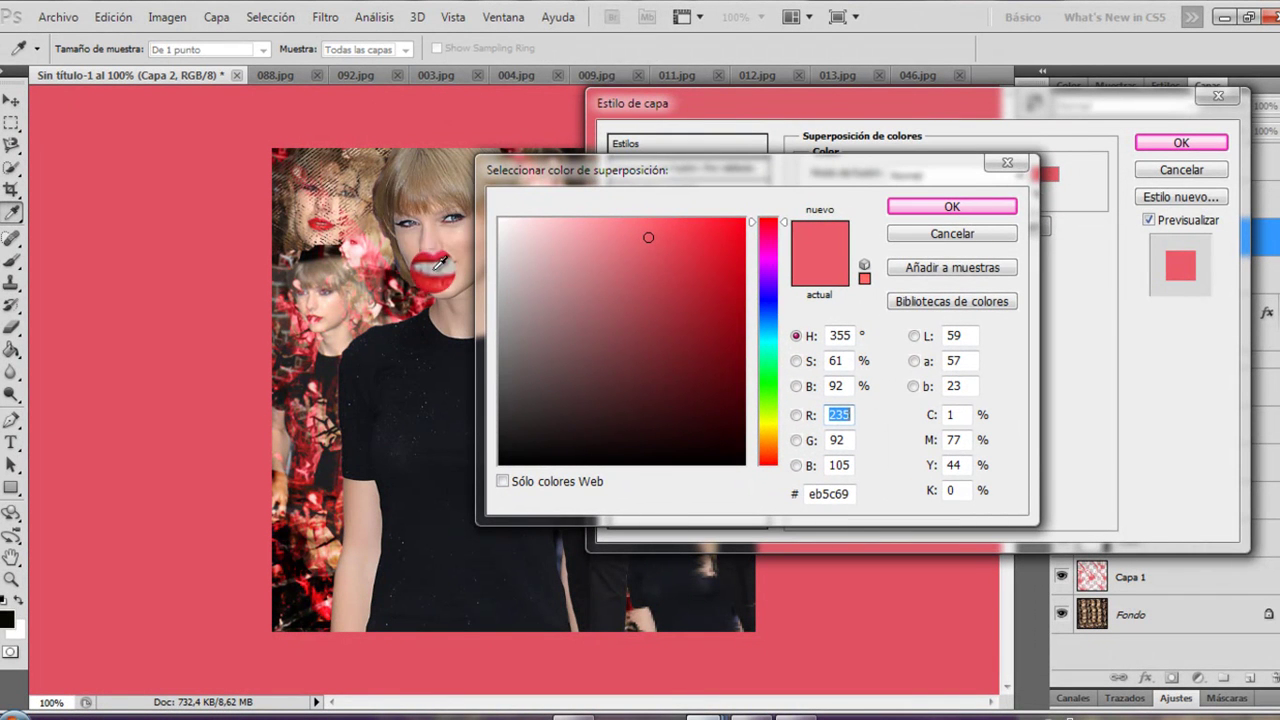
{"action": "left_click", "coordinate": [436, 270]}
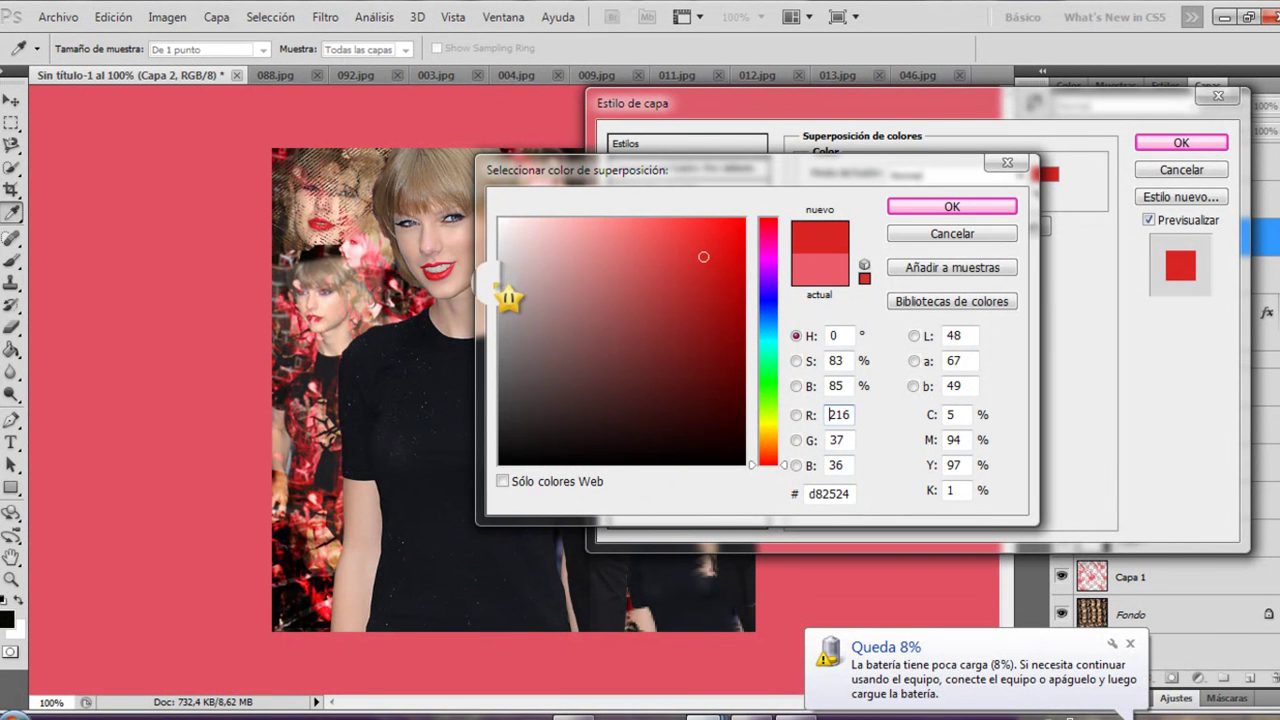
{"action": "left_click", "coordinate": [952, 207]}
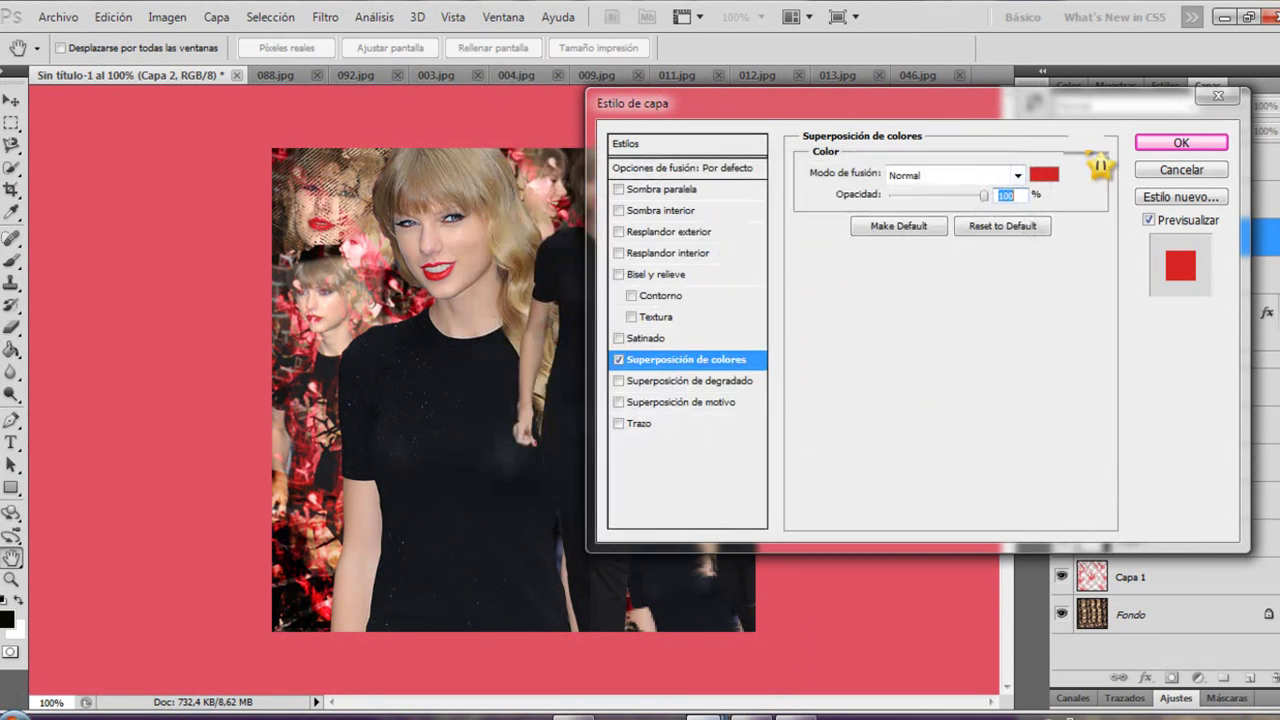
{"action": "left_click", "coordinate": [1150, 148]}
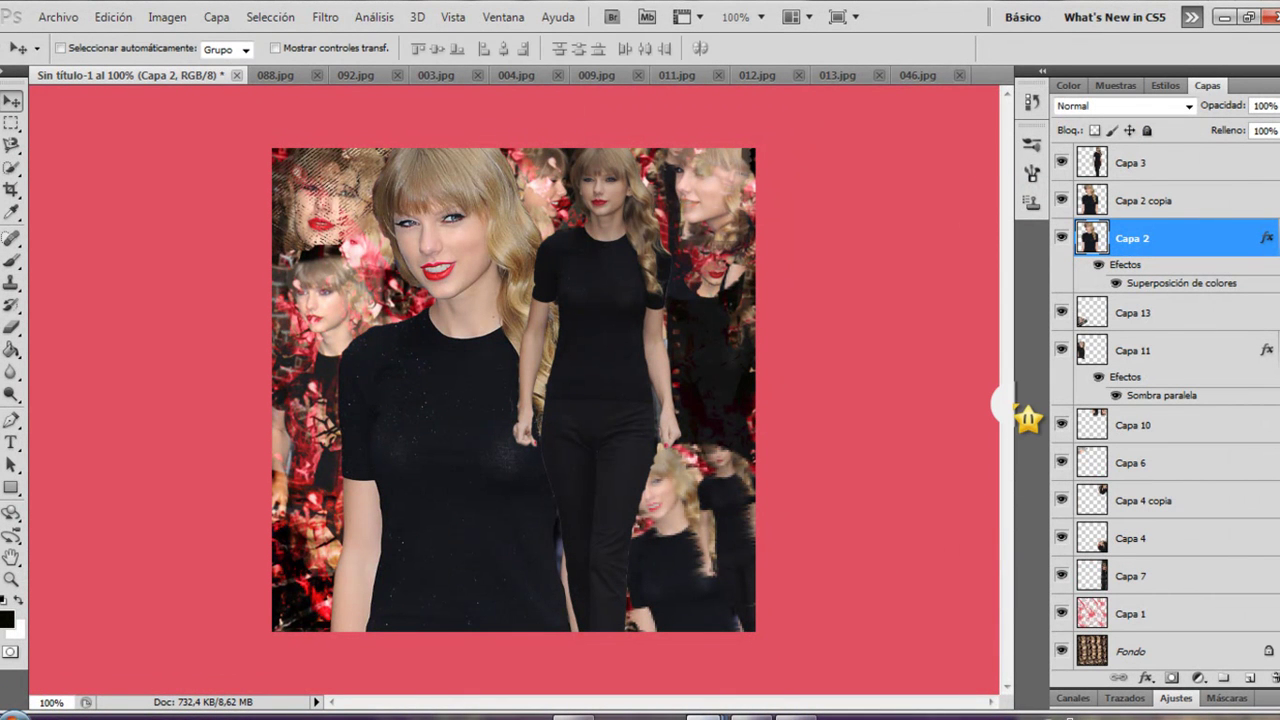
{"action": "key", "text": "ctrl+t"}
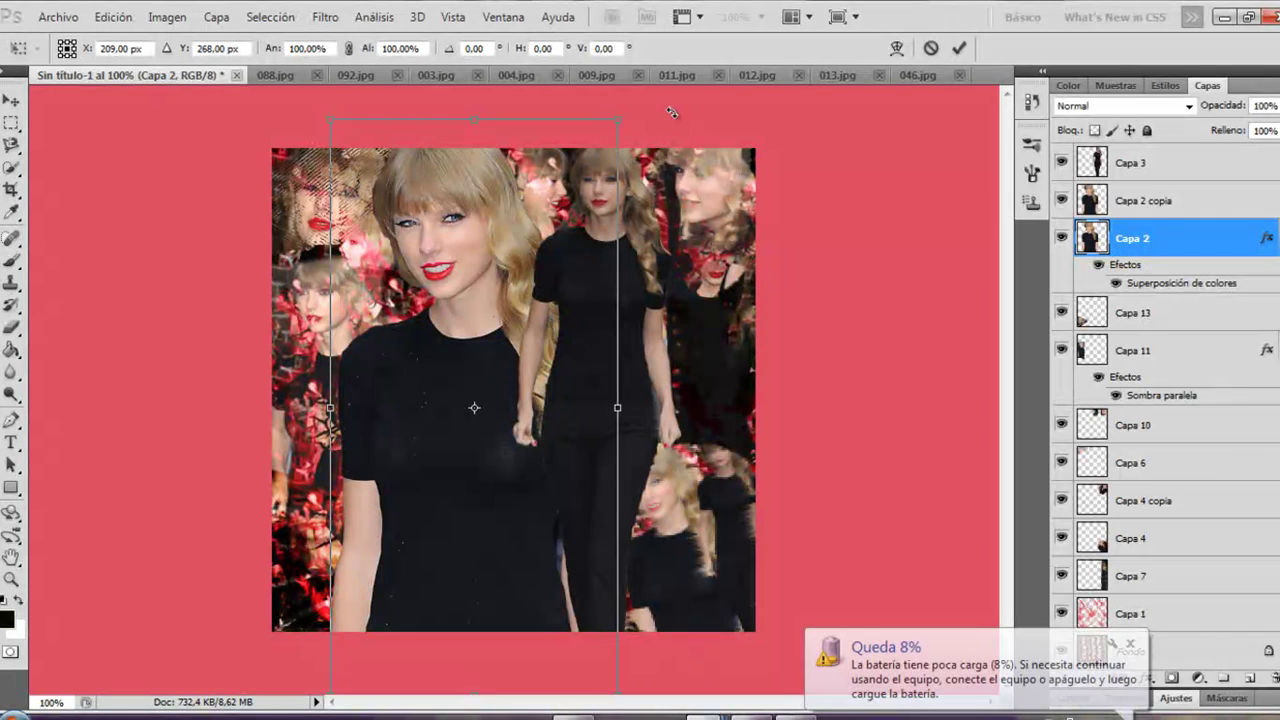
{"action": "left_click_drag", "start_coordinate": [671, 110], "coordinate": [673, 113]}
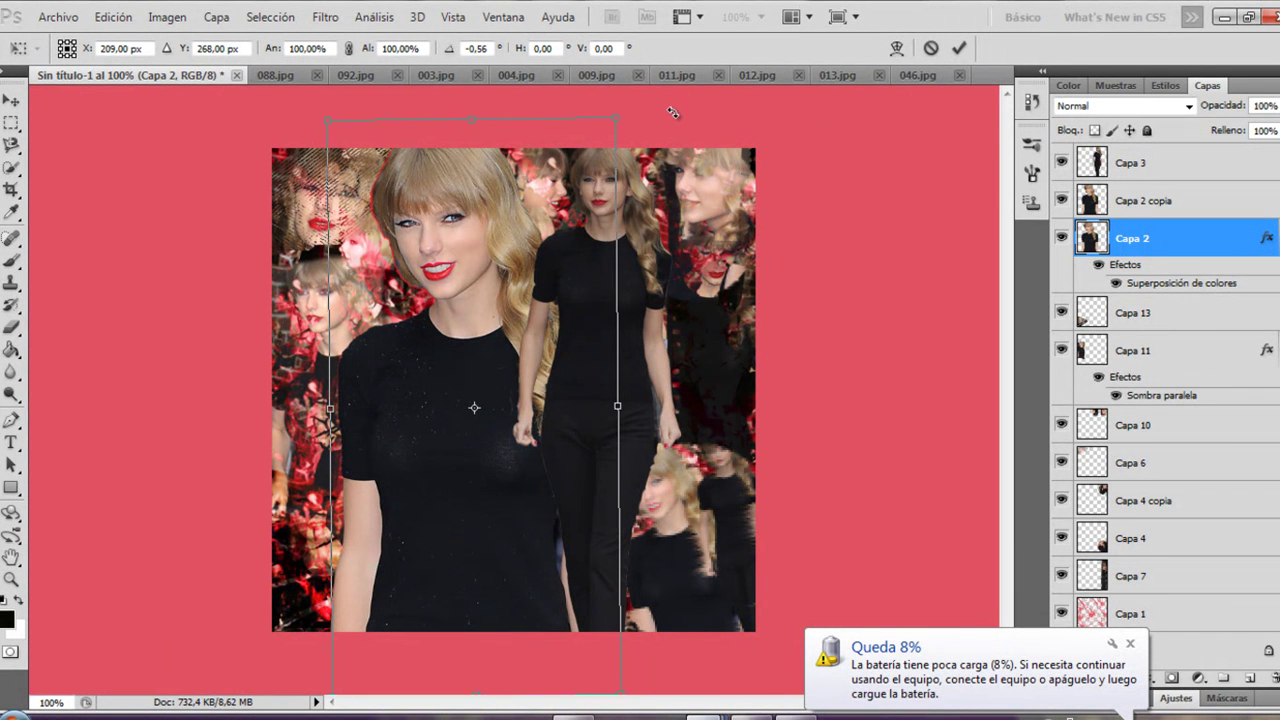
{"action": "mouse_move", "coordinate": [520, 207]}
{"action": "left_mouse_down"}
{"action": "mouse_move", "coordinate": [510, 203]}
{"action": "mouse_move", "coordinate": [523, 207]}
{"action": "left_mouse_up"}
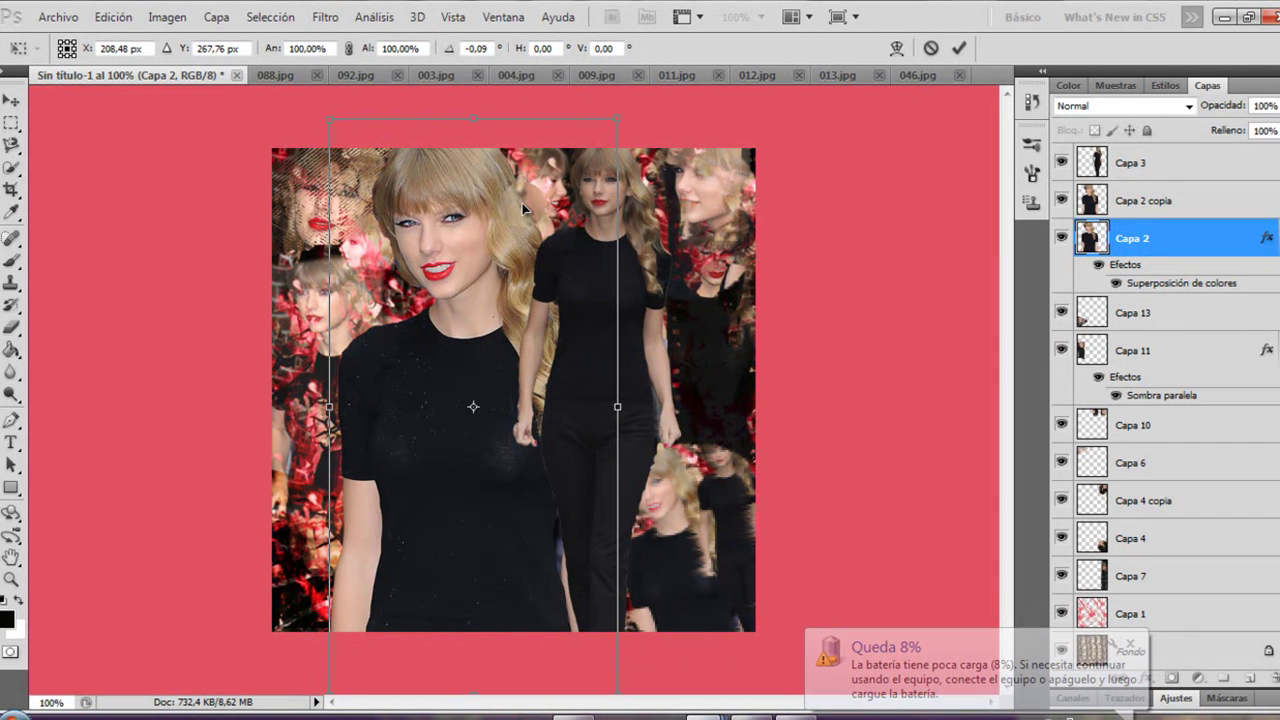
{"action": "left_click", "coordinate": [462, 205]}
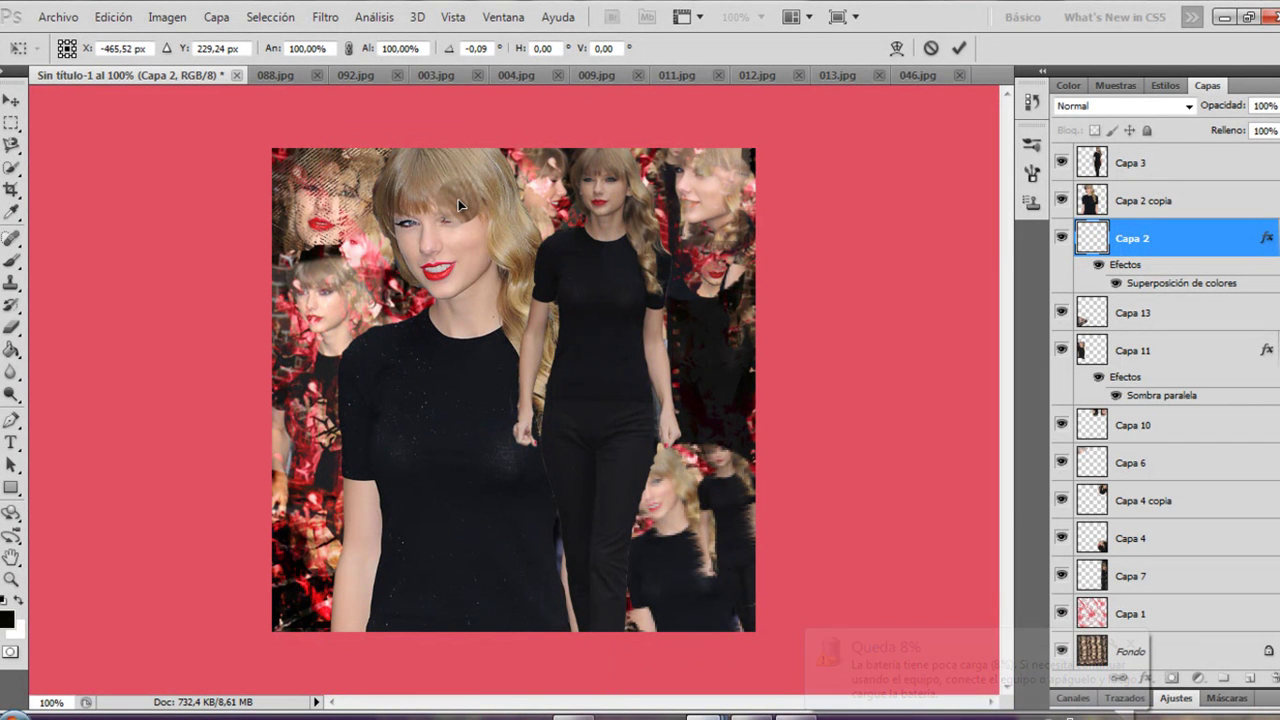
{"action": "left_click_drag", "start_coordinate": [452, 198], "coordinate": [934, 247]}
{"action": "left_click", "coordinate": [930, 48]}
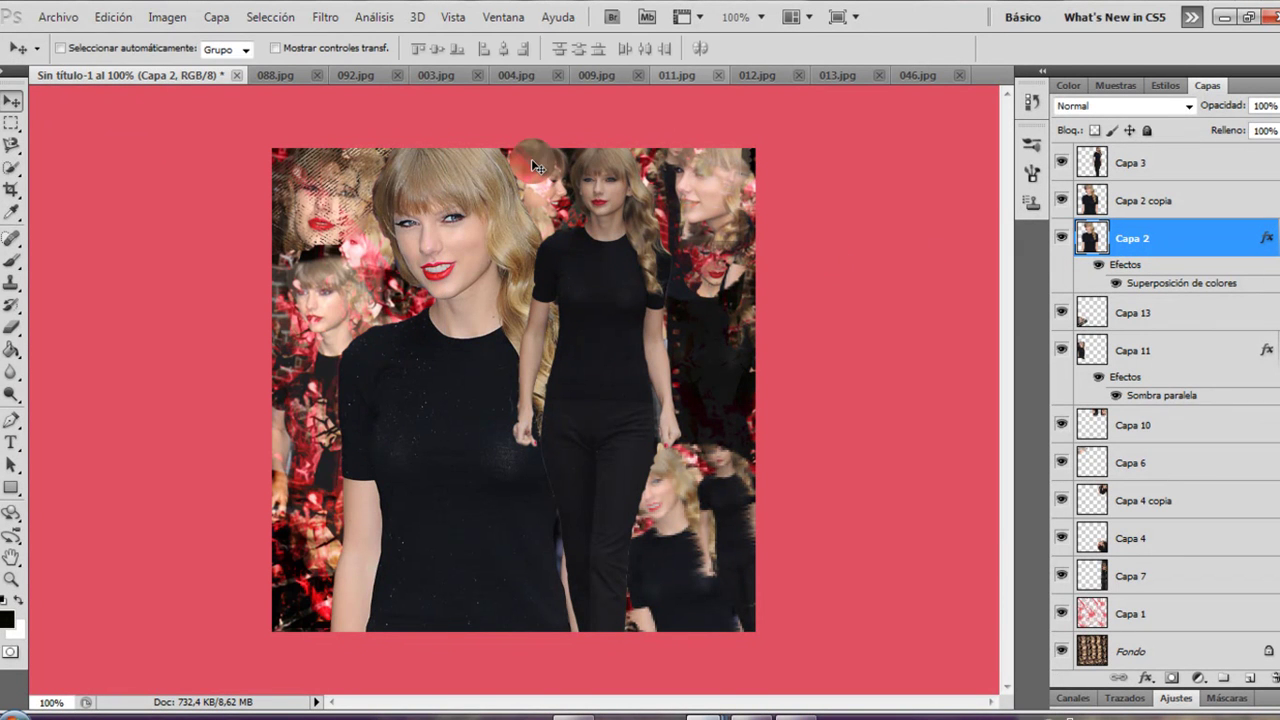
{"action": "key", "text": "ctrl+t"}
{"action": "mouse_move", "coordinate": [523, 100]}
{"action": "left_mouse_down"}
{"action": "mouse_move", "coordinate": [510, 100]}
{"action": "mouse_move", "coordinate": [518, 87]}
{"action": "left_mouse_up"}
{"action": "left_click_drag", "start_coordinate": [492, 231], "coordinate": [785, 254]}
{"action": "left_click_drag", "start_coordinate": [140, 295], "coordinate": [738, 216]}
{"action": "left_click_drag", "start_coordinate": [483, 159], "coordinate": [469, 201]}
{"action": "left_click", "coordinate": [959, 47]}
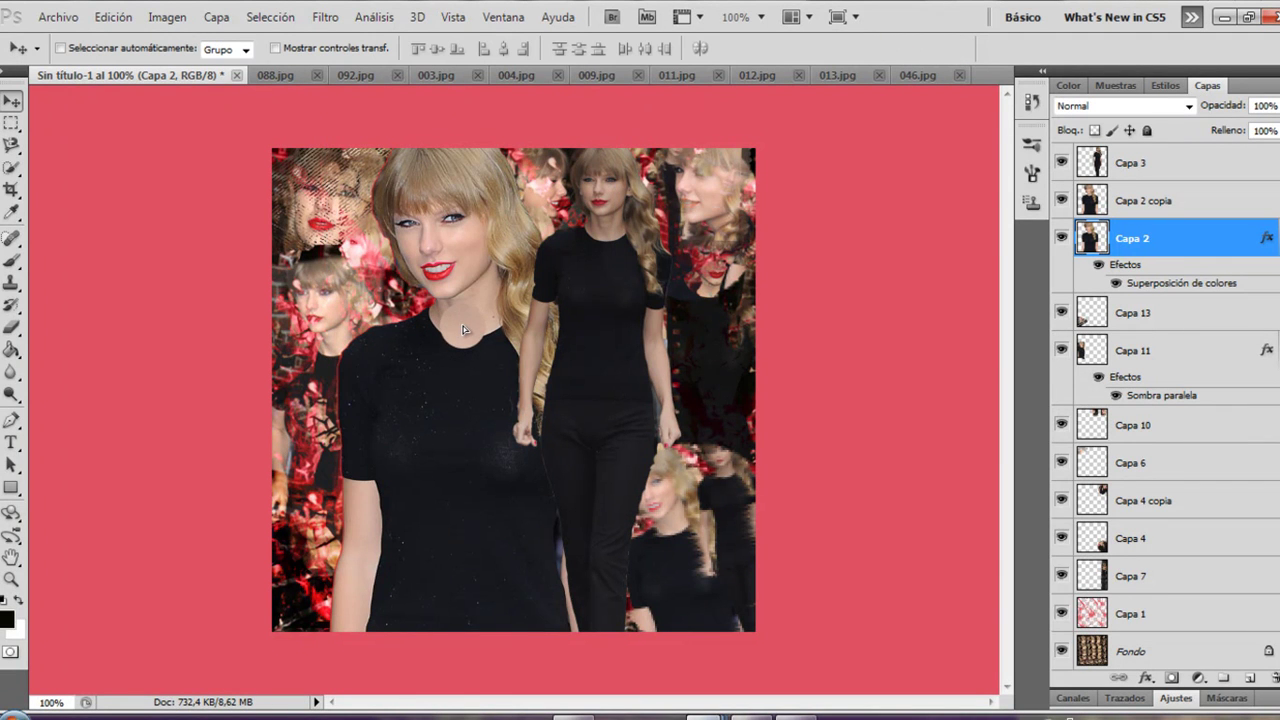
Step: Scale the red-overlaid Capa 2 to 103%, shift it slightly down behind the large portrait and merge it with Capa 2 copia
{"action": "key", "text": "ctrl+t"}
{"action": "left_click_drag", "start_coordinate": [345, 48], "coordinate": [366, 51]}
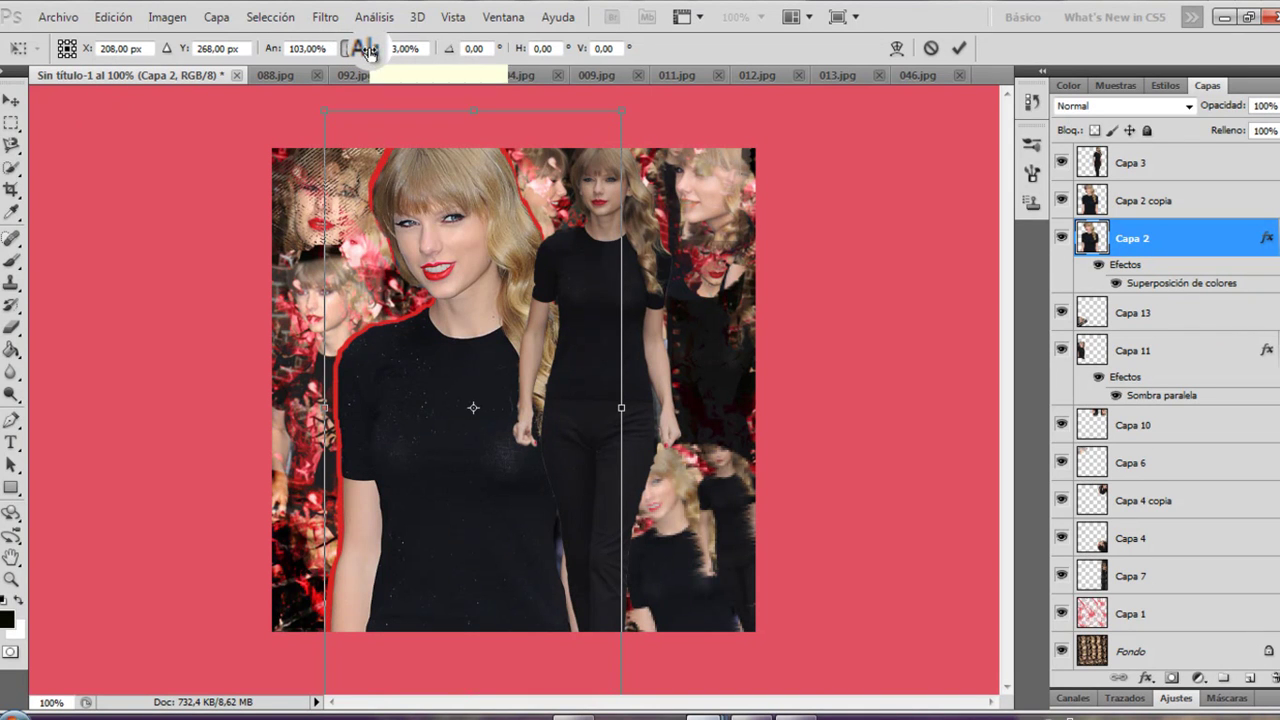
{"action": "left_click_drag", "start_coordinate": [452, 275], "coordinate": [453, 284]}
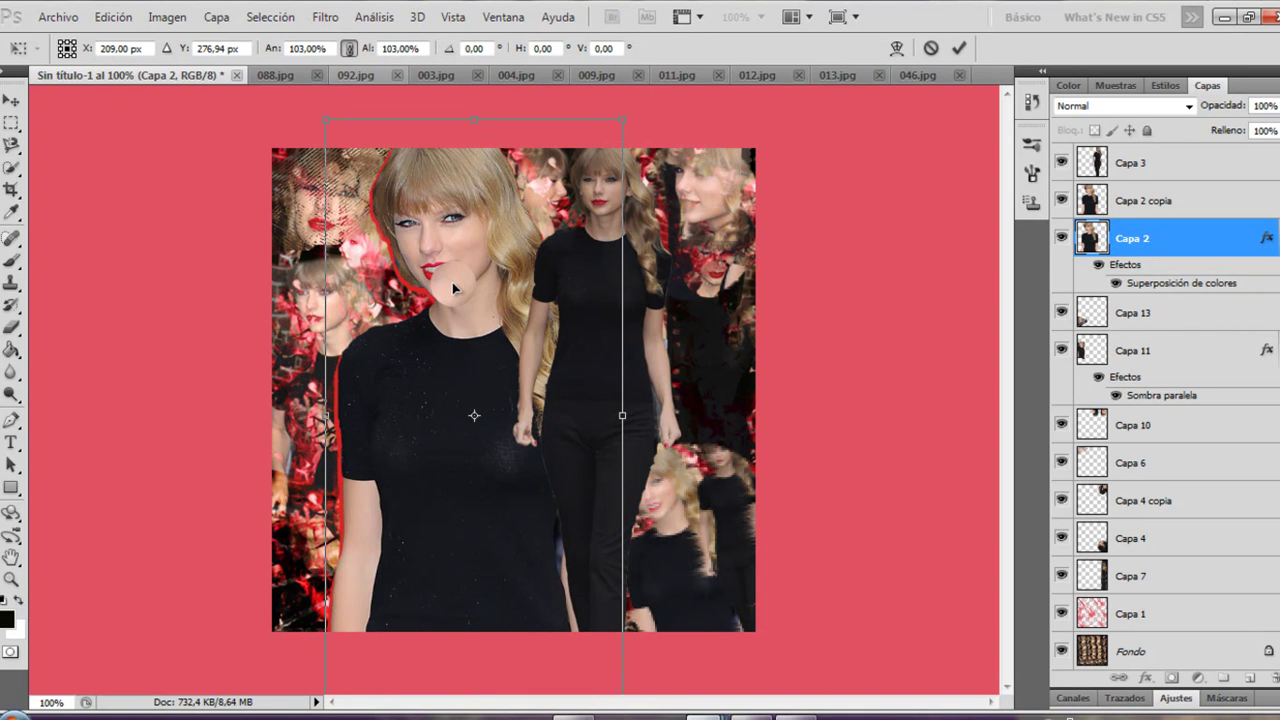
{"action": "key", "text": "Return"}
{"action": "left_click", "coordinate": [757, 391]}
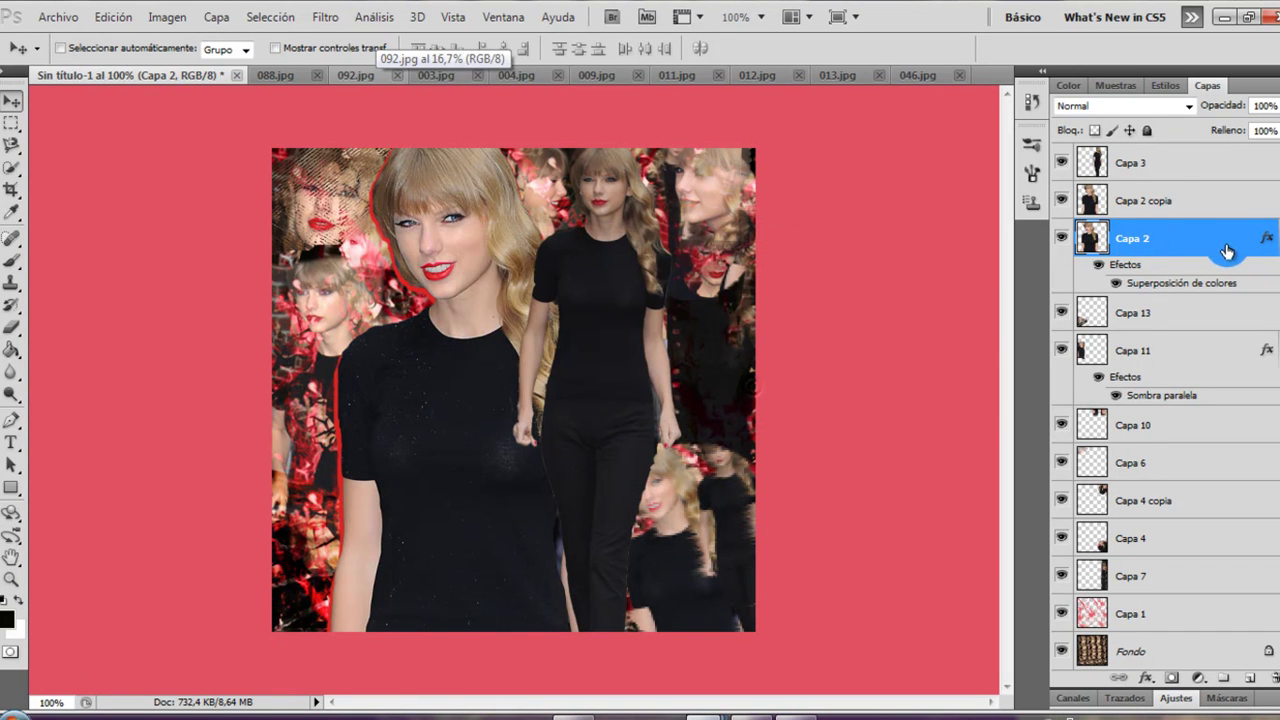
{"action": "left_click", "coordinate": [1157, 201], "text": "ctrl"}
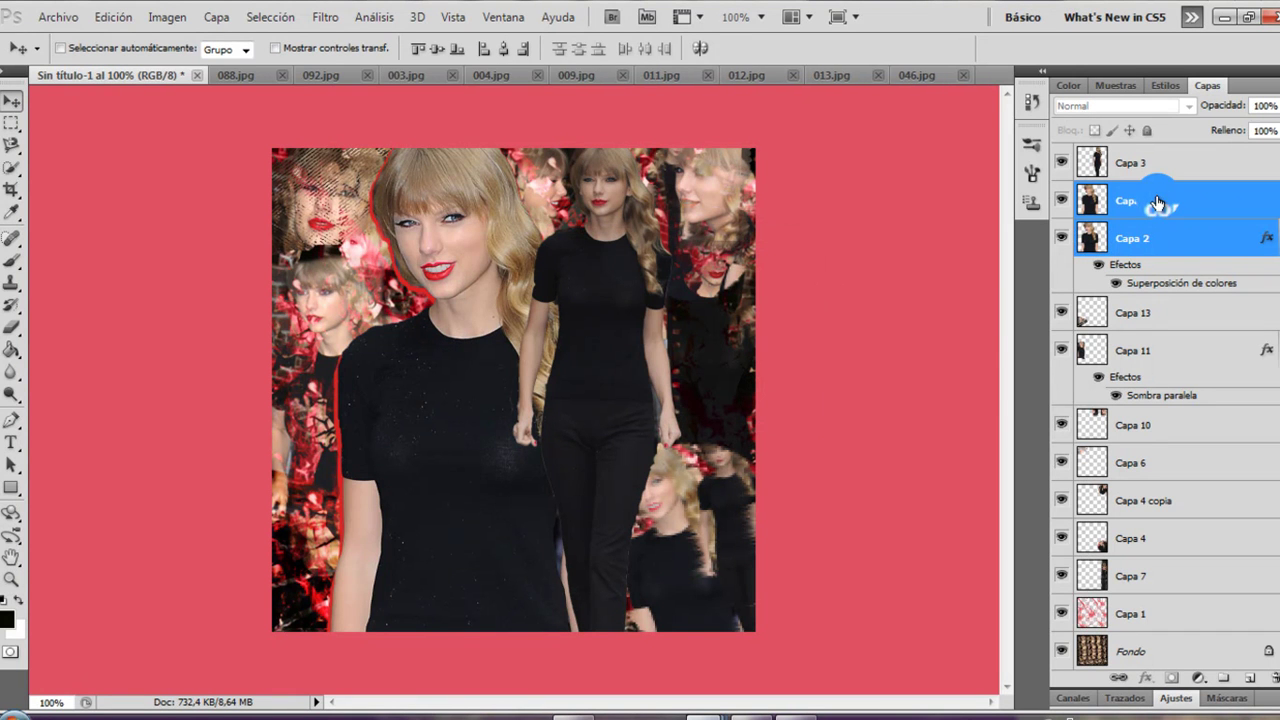
{"action": "key", "text": "ctrl+e"}
Step: Duplicate the full-body portrait layer Capa 3 and select the original beneath the copy
{"action": "left_click", "coordinate": [1138, 167], "text": "ctrl"}
{"action": "left_click", "coordinate": [1138, 167]}
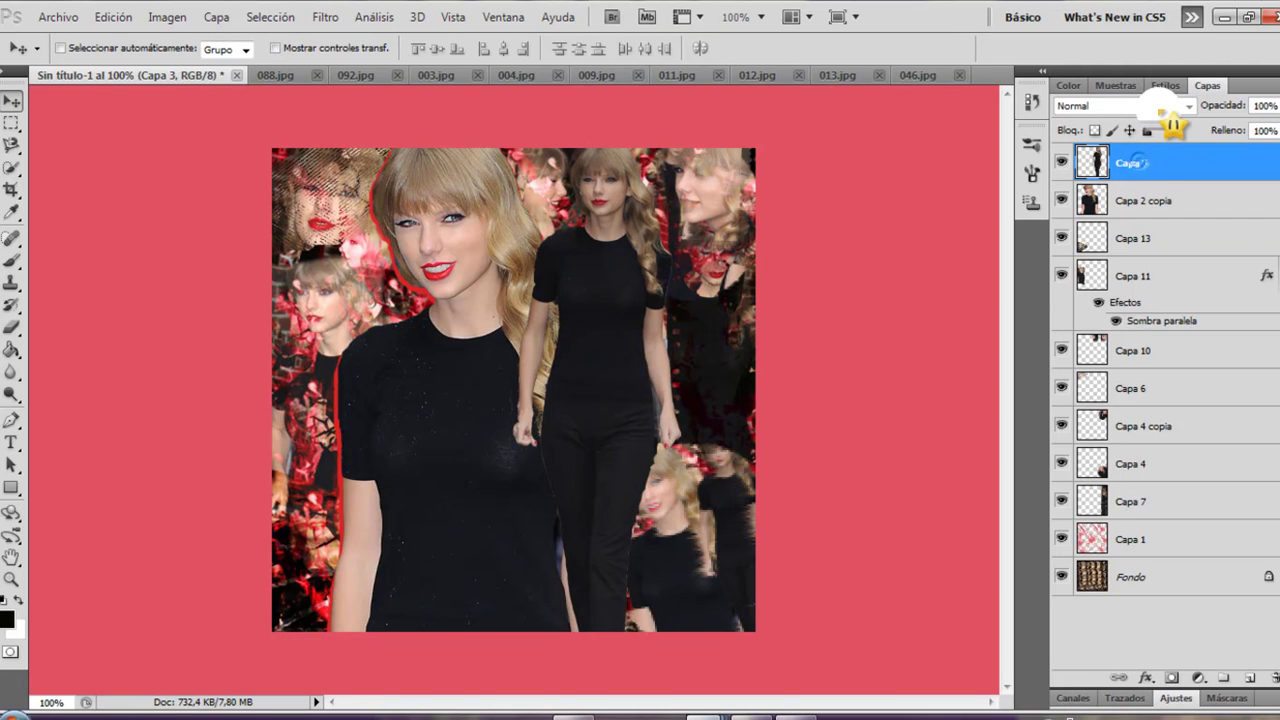
{"action": "key", "text": "ctrl+j"}
{"action": "left_click_drag", "start_coordinate": [1236, 238], "coordinate": [1228, 204]}
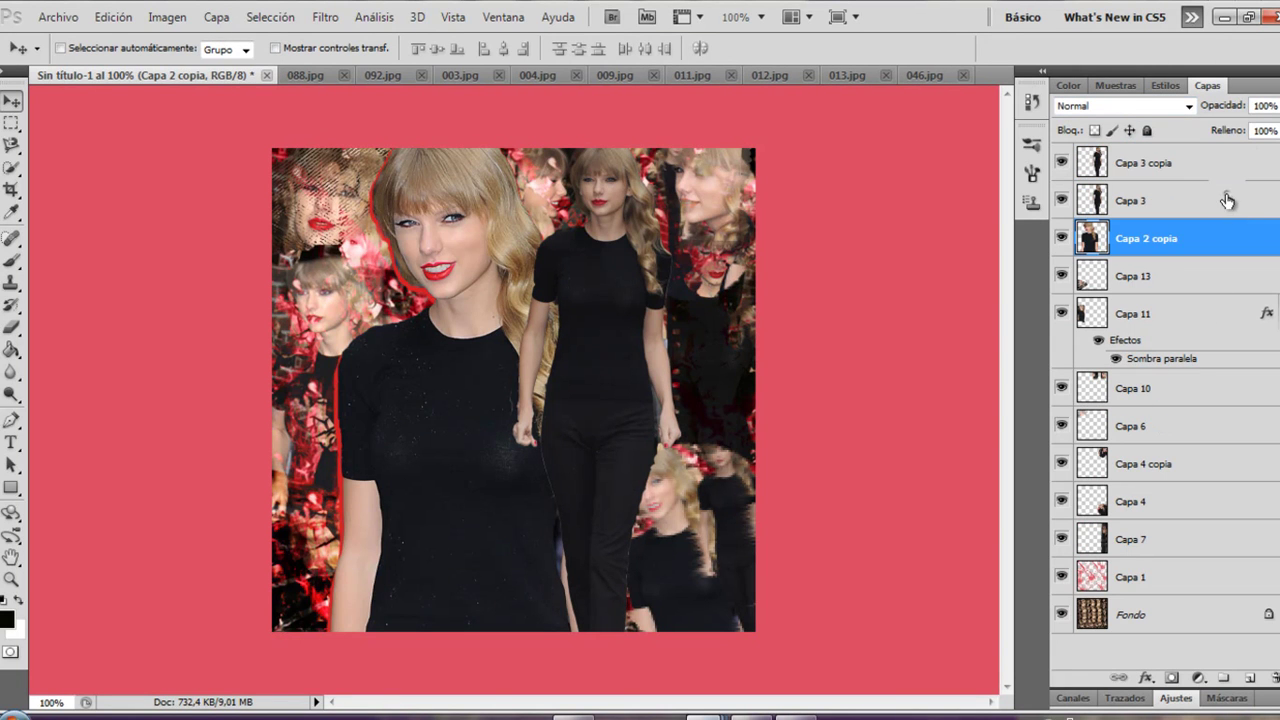
{"action": "left_click", "coordinate": [1228, 202]}
Step: Add a Superposición de colores effect to Capa 3 in the red sampled from the large portrait's outline
{"action": "left_click", "coordinate": [1150, 677]}
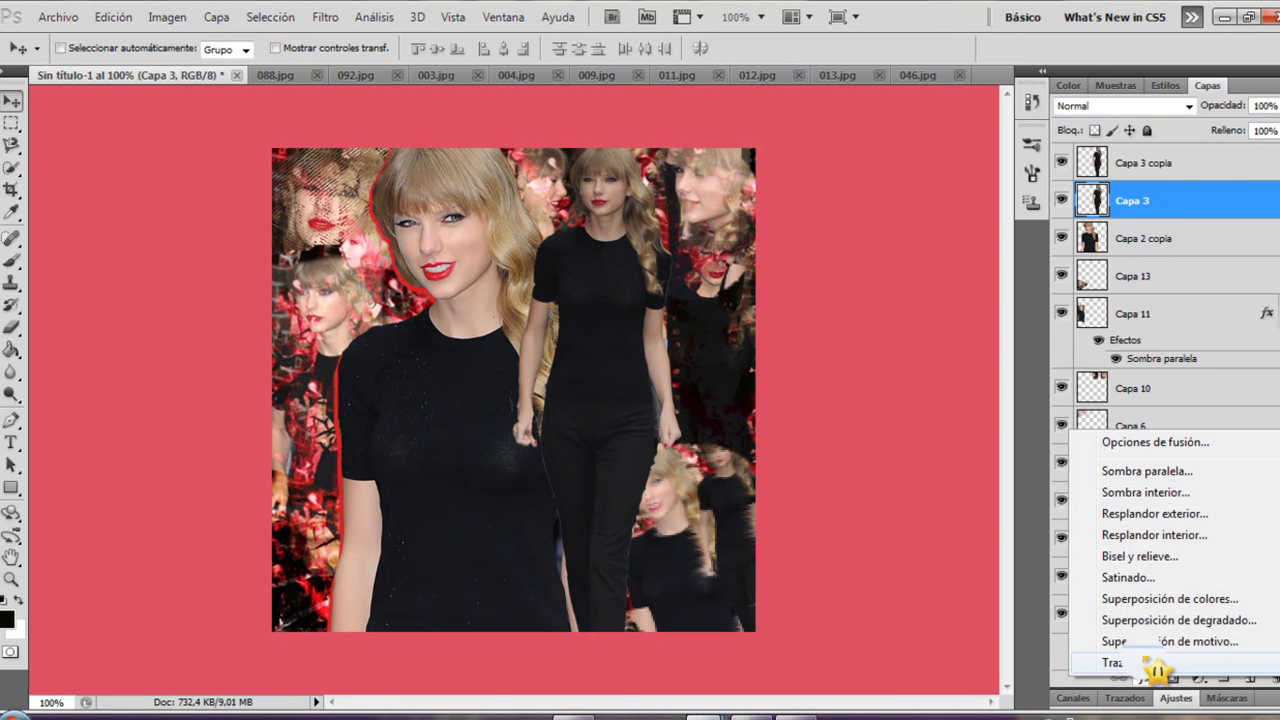
{"action": "key", "text": "Escape"}
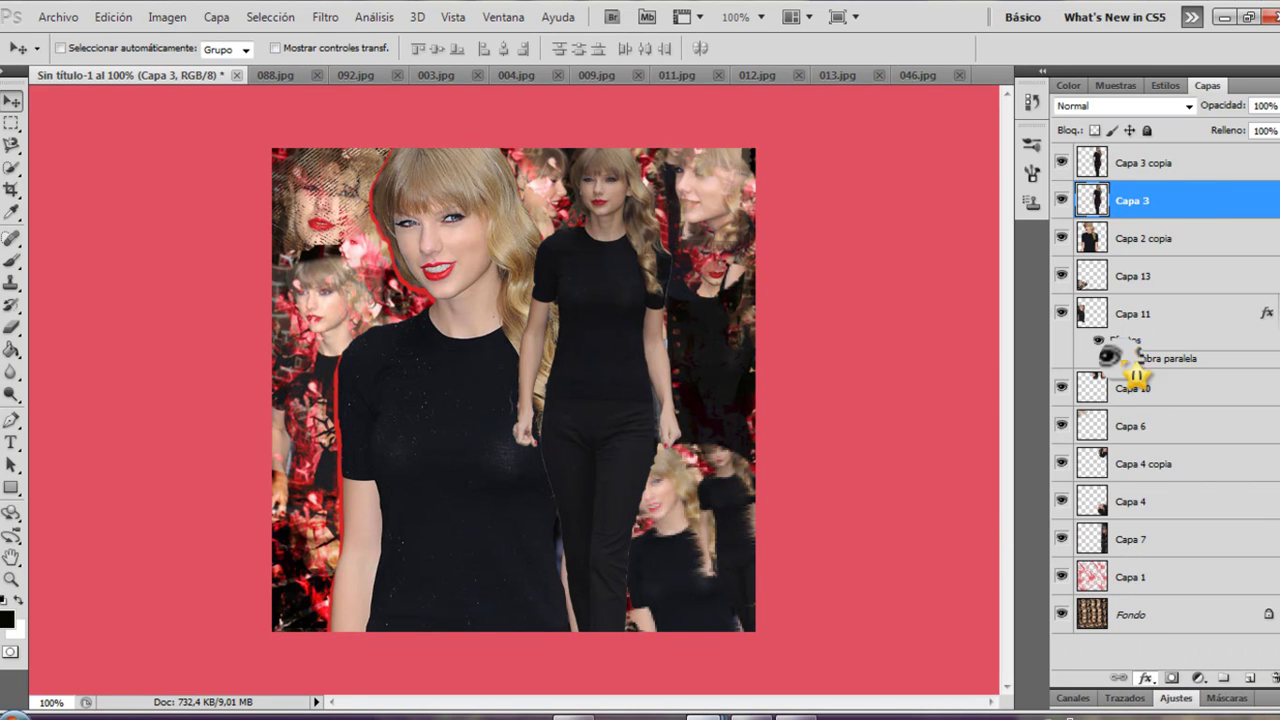
{"action": "key", "text": "h"}
{"action": "left_click", "coordinate": [1040, 180]}
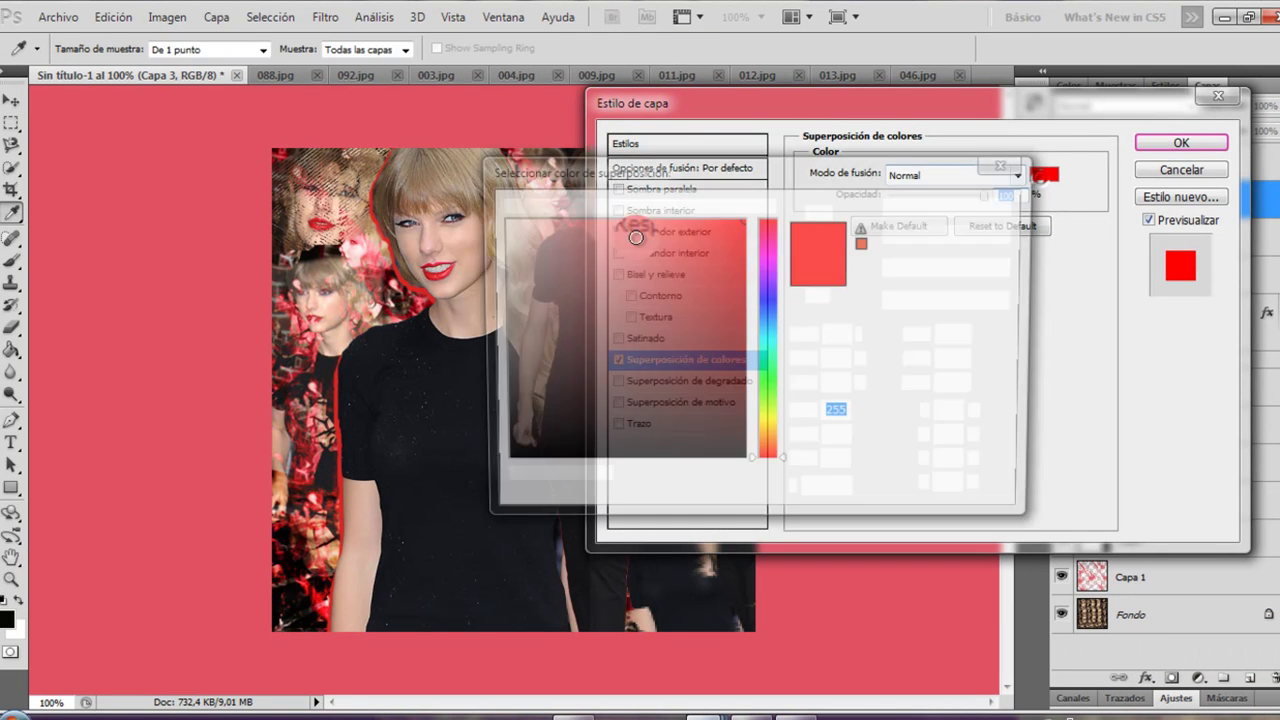
{"action": "left_click", "coordinate": [416, 291]}
{"action": "left_click", "coordinate": [980, 207]}
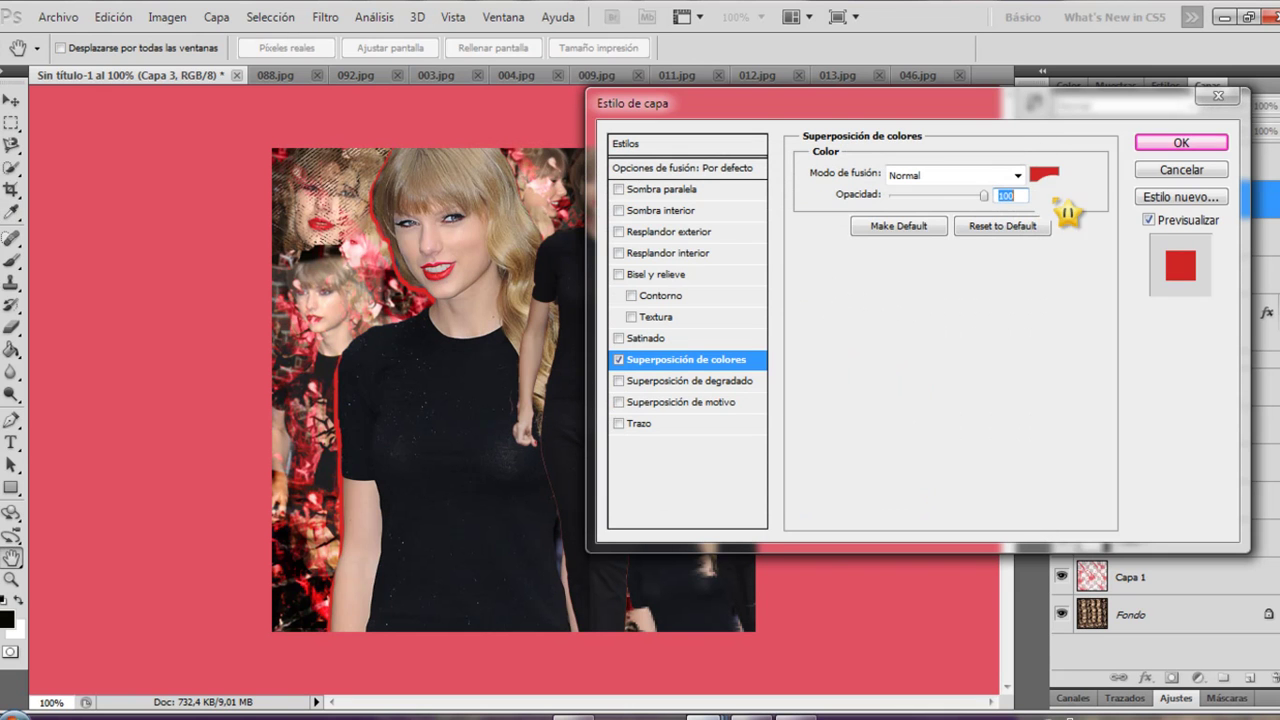
{"action": "left_click", "coordinate": [1160, 143]}
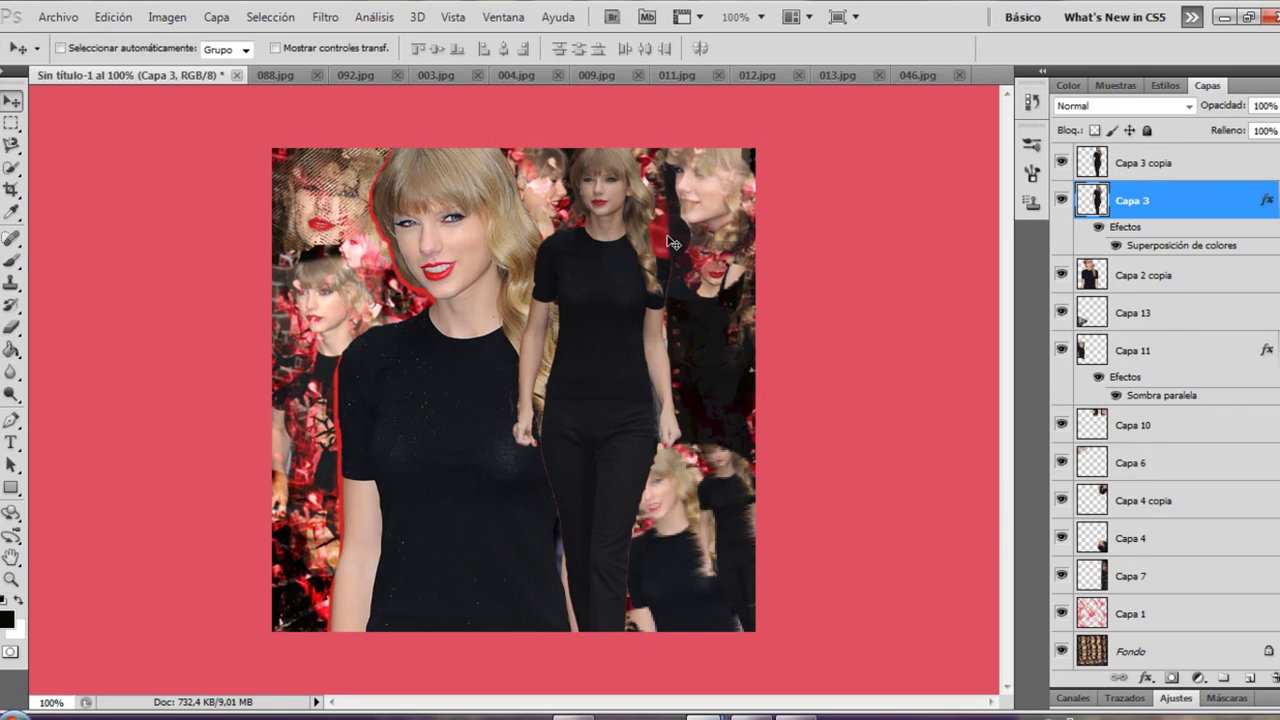
Step: Rotate the red-overlaid Capa 3 by 1.90° behind the full-body portrait
{"action": "key", "text": "ctrl+t"}
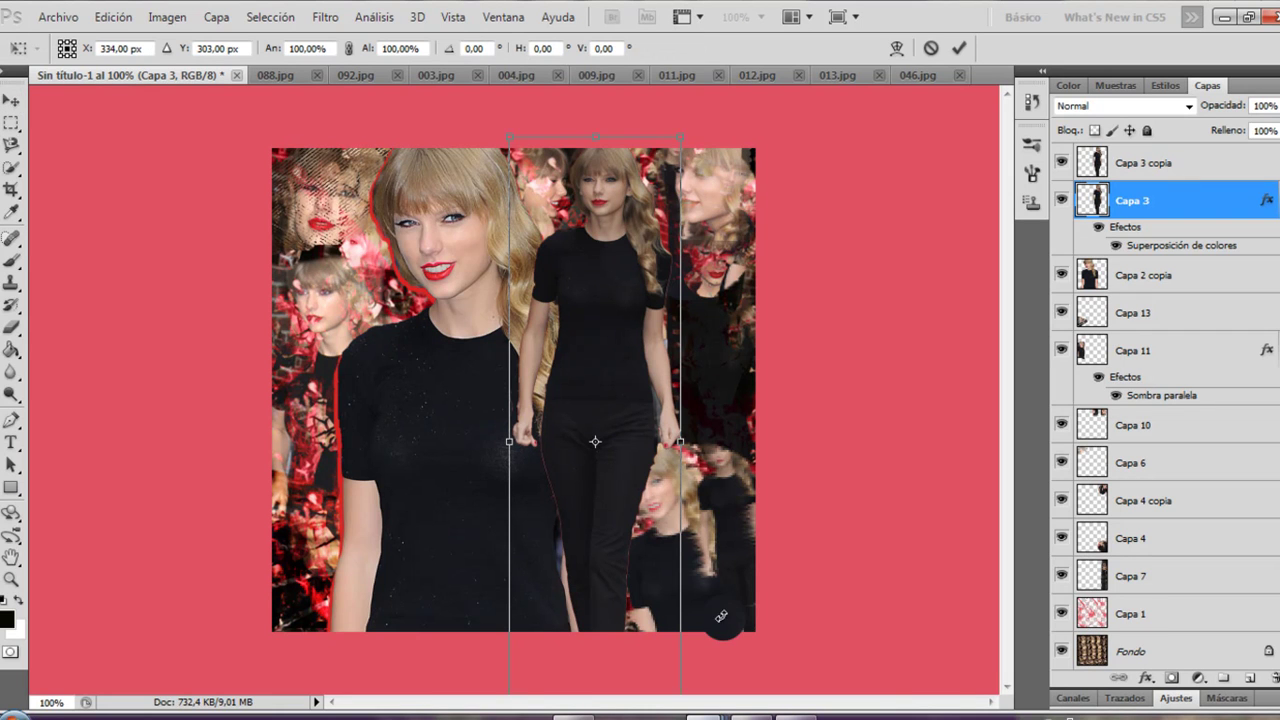
{"action": "left_click_drag", "start_coordinate": [634, 541], "coordinate": [642, 546]}
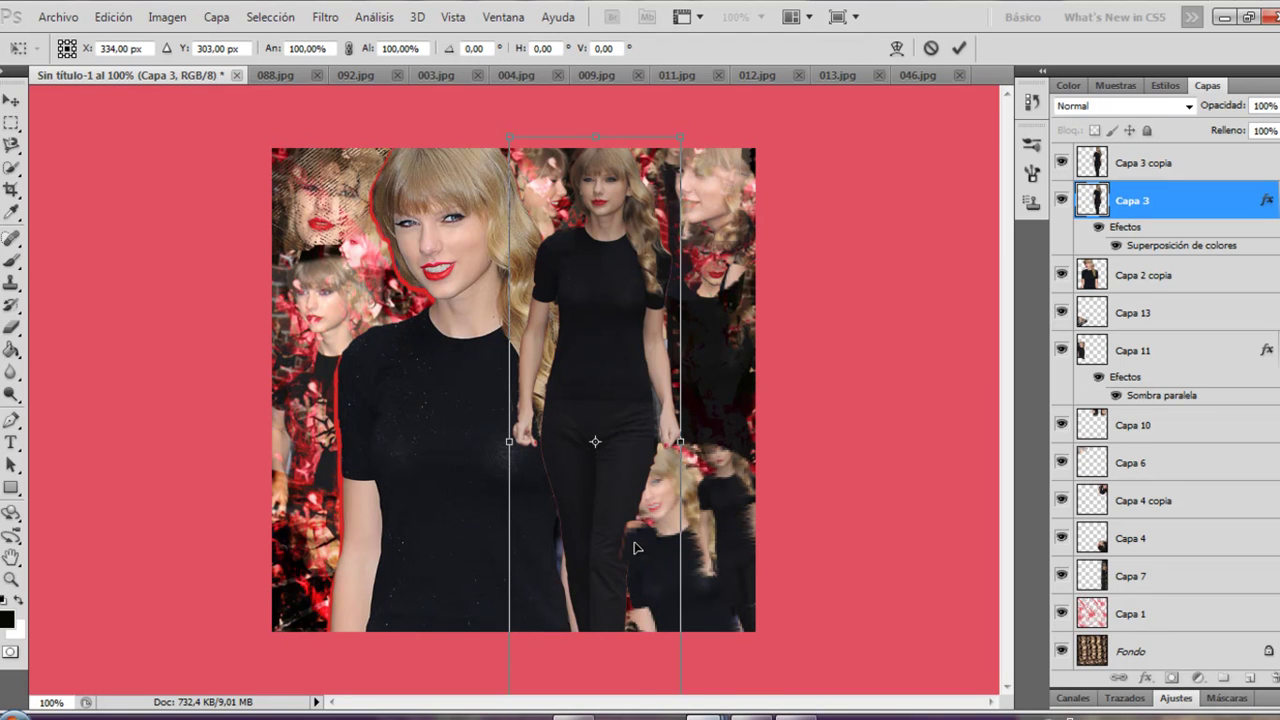
{"action": "left_click_drag", "start_coordinate": [668, 403], "coordinate": [701, 333]}
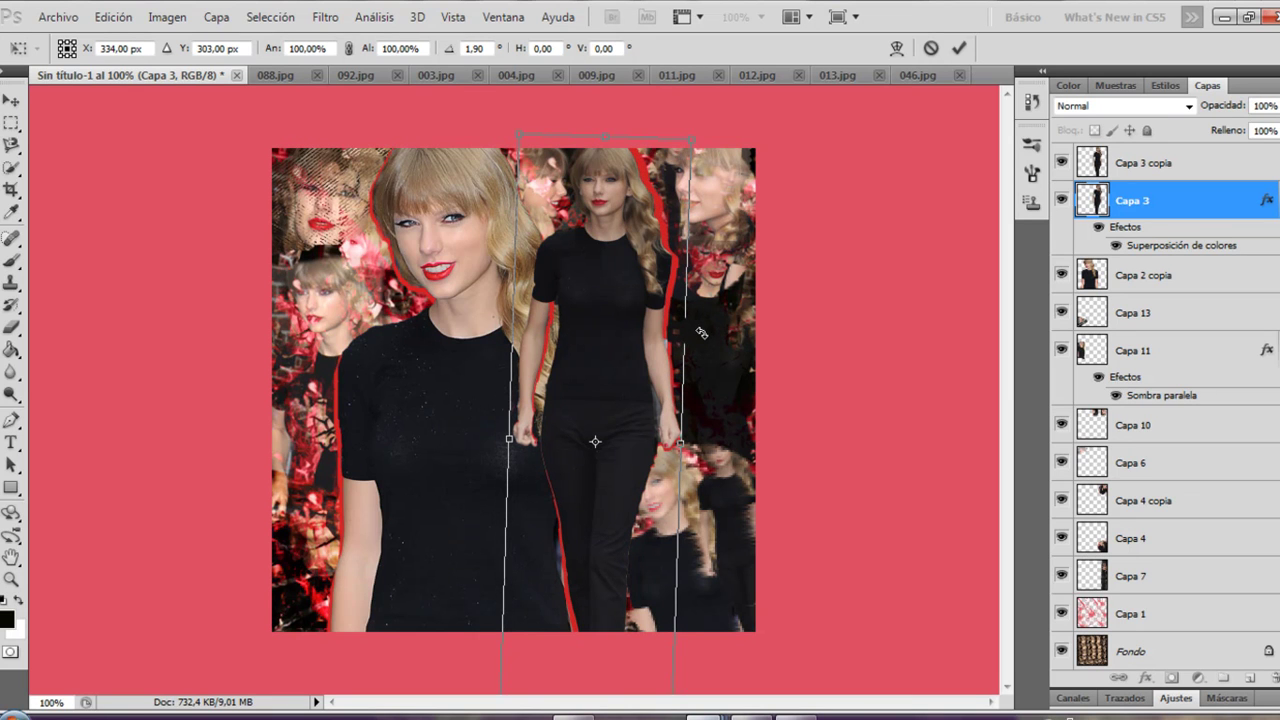
{"action": "mouse_move", "coordinate": [795, 714]}
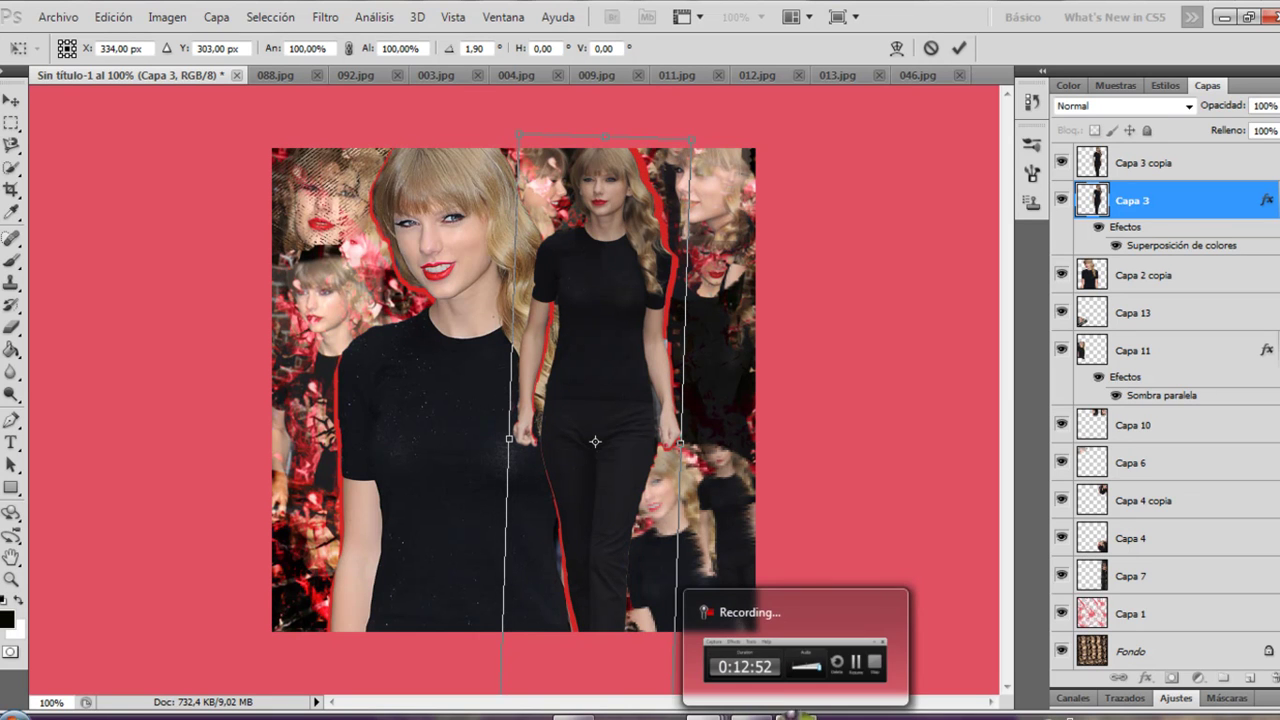
{"action": "double_click", "coordinate": [557, 560]}
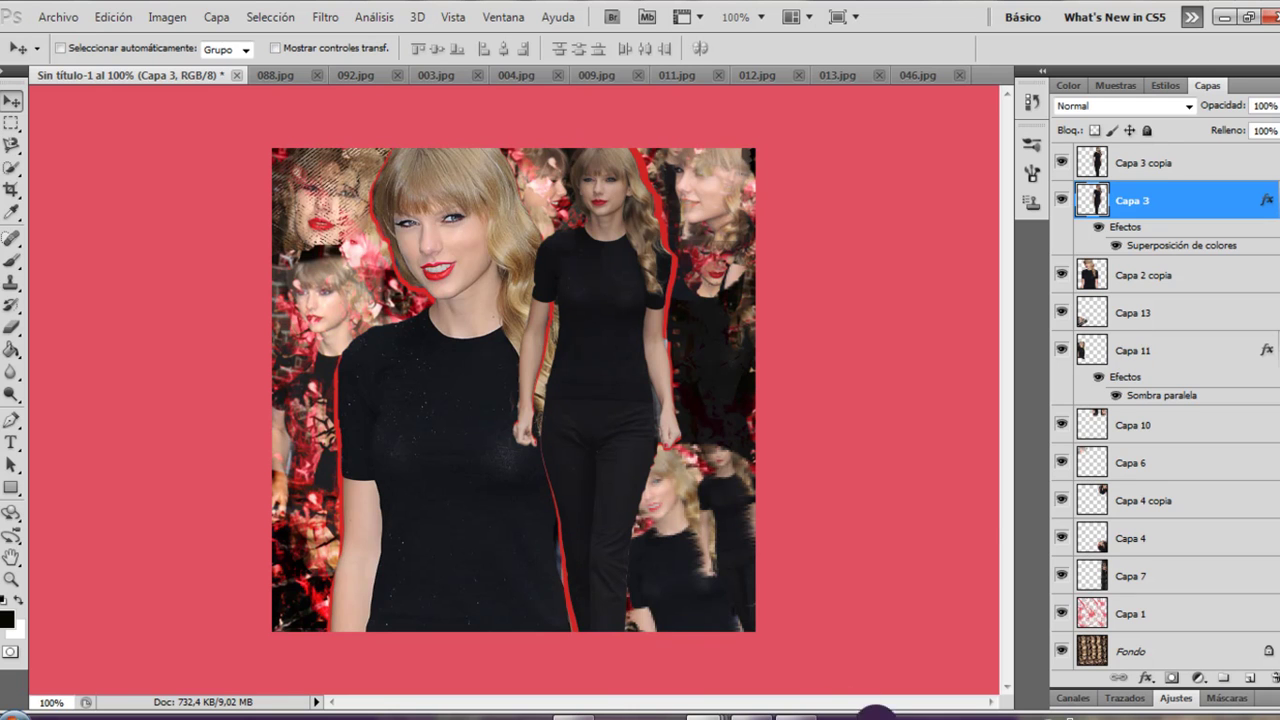
Step: Make both Aclarar texture layers visible in +BeautifulPeople.psd to examine their effect, and minimise the file
{"action": "mouse_move", "coordinate": [697, 712]}
{"action": "left_click", "coordinate": [725, 640]}
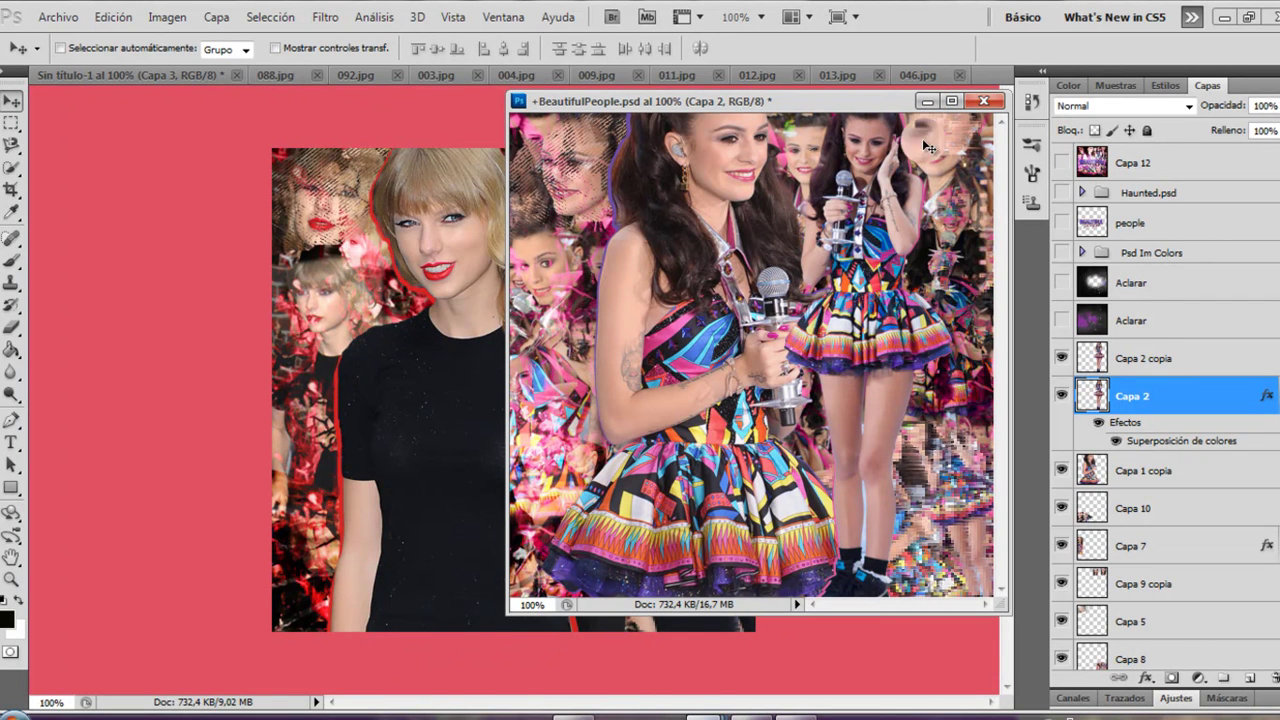
{"action": "left_click", "coordinate": [1062, 320]}
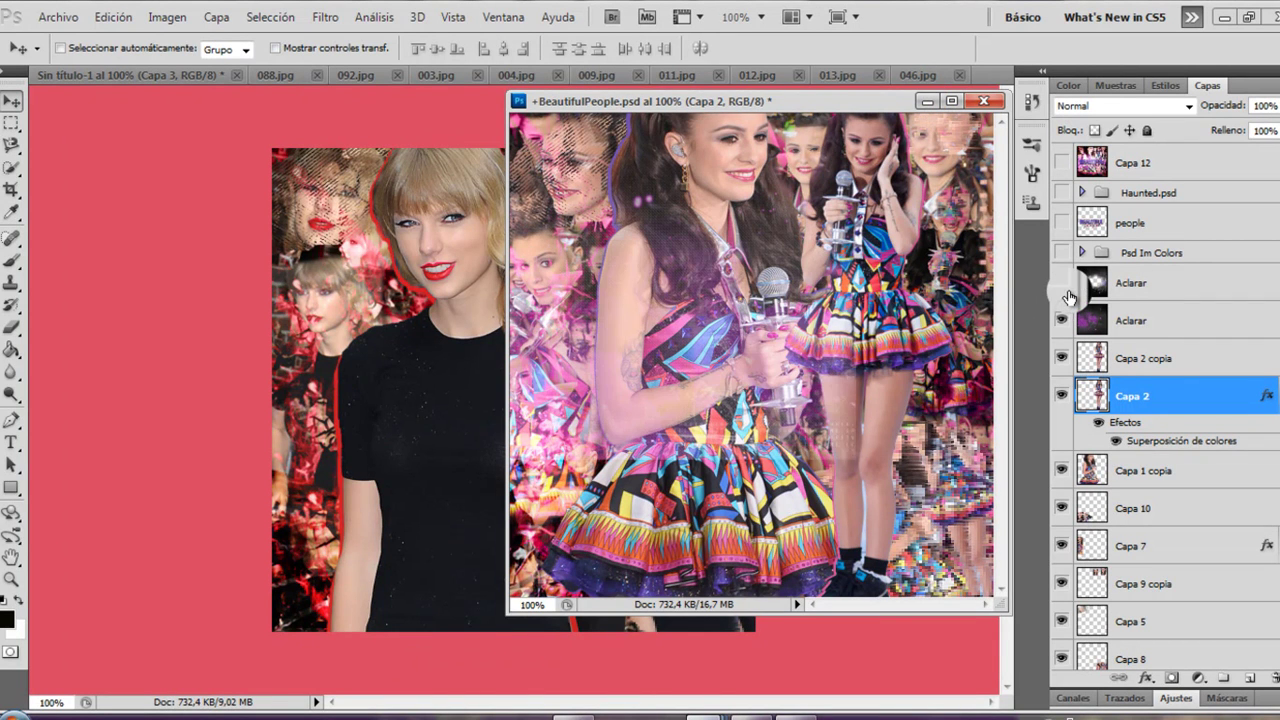
{"action": "left_click", "coordinate": [1062, 283]}
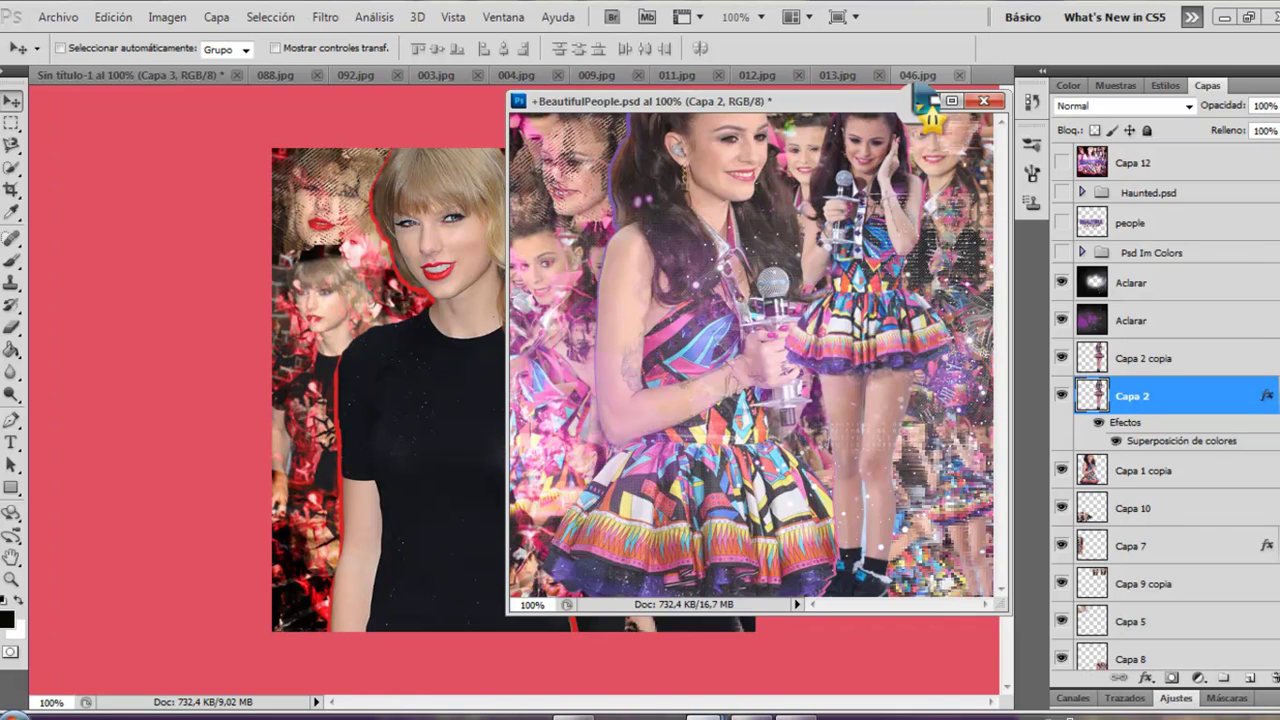
{"action": "left_click", "coordinate": [924, 102]}
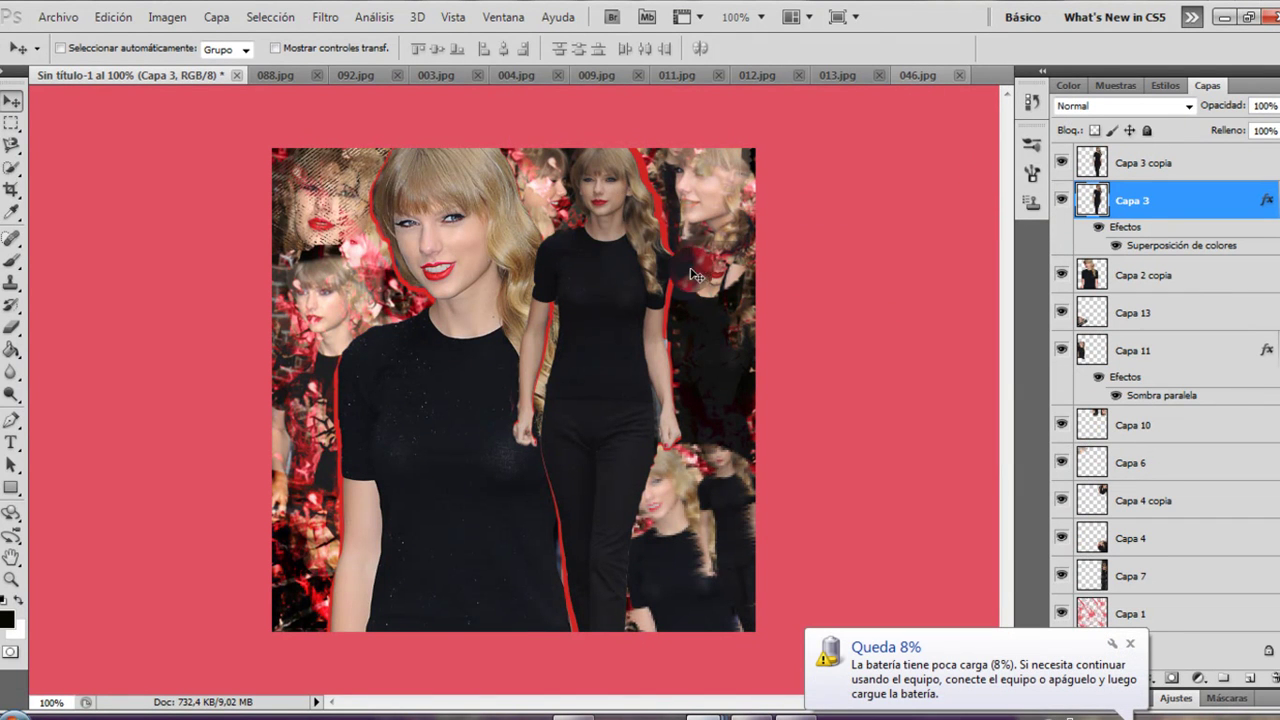
Step: Shift the red-overlaid Capa 3 slightly sideways so it outlines the full-body portrait, and merge it with Capa 3 copia
{"action": "left_click_drag", "start_coordinate": [677, 242], "coordinate": [675, 242]}
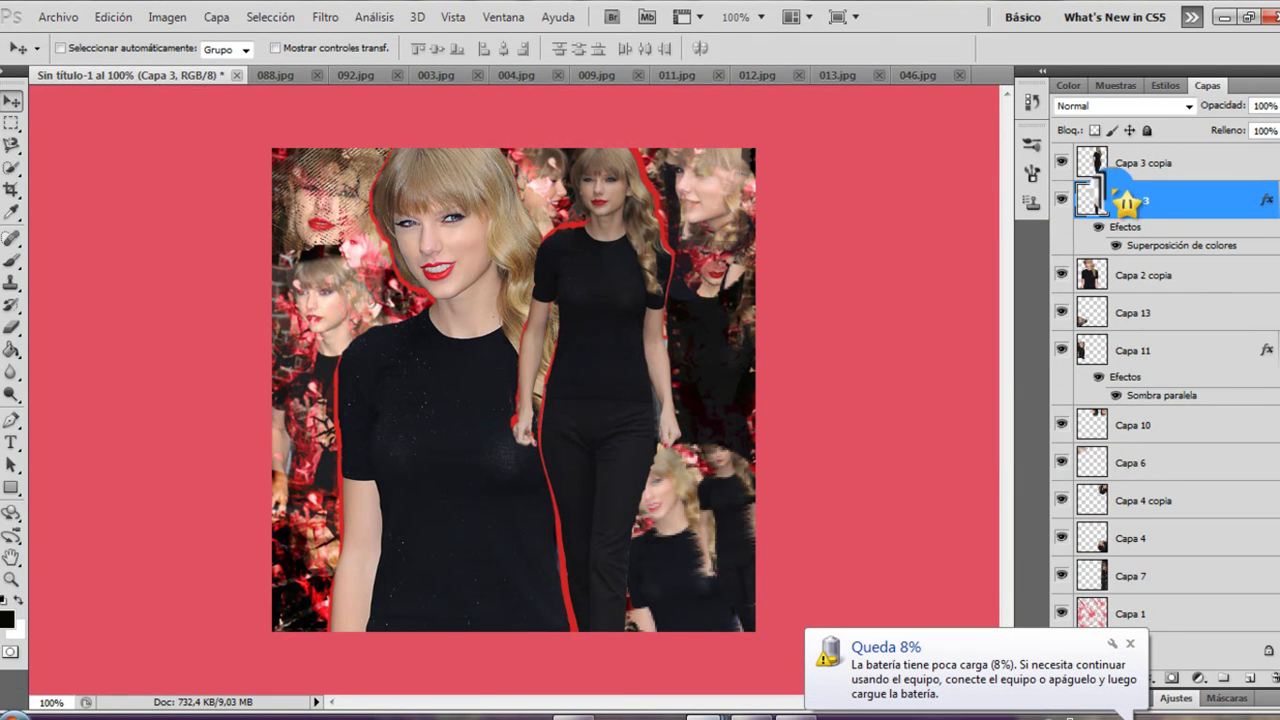
{"action": "left_click", "coordinate": [1182, 160], "text": "shift"}
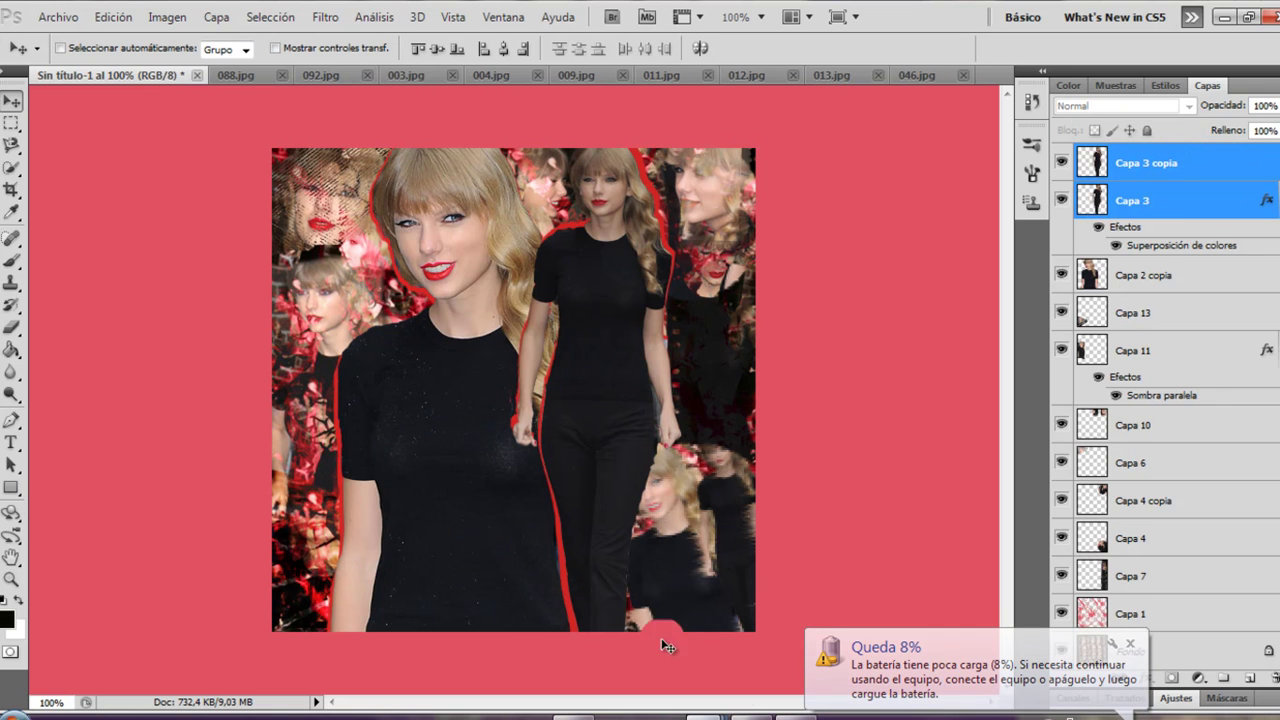
{"action": "key", "text": "ctrl+e"}
Step: Switch to Tutorial 0o9.psd, collapse its Brushes group and expand the Texturas group
{"action": "left_click", "coordinate": [714, 717]}
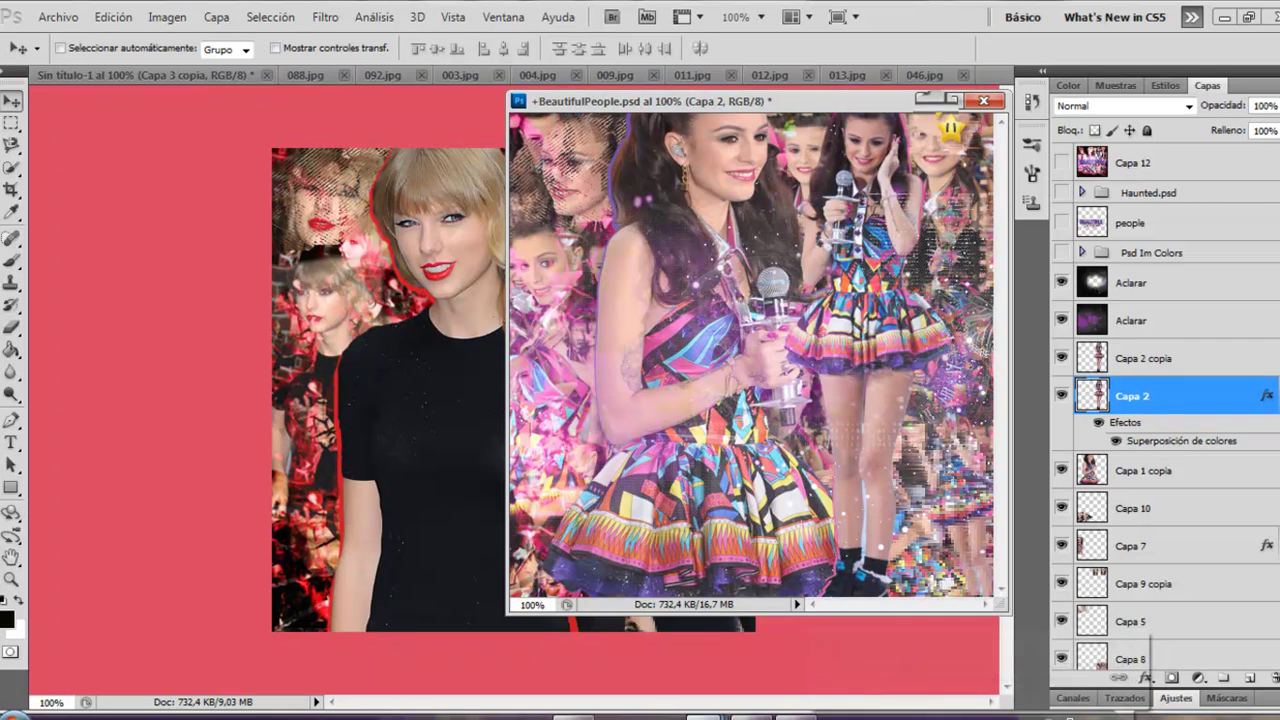
{"action": "left_click", "coordinate": [922, 99]}
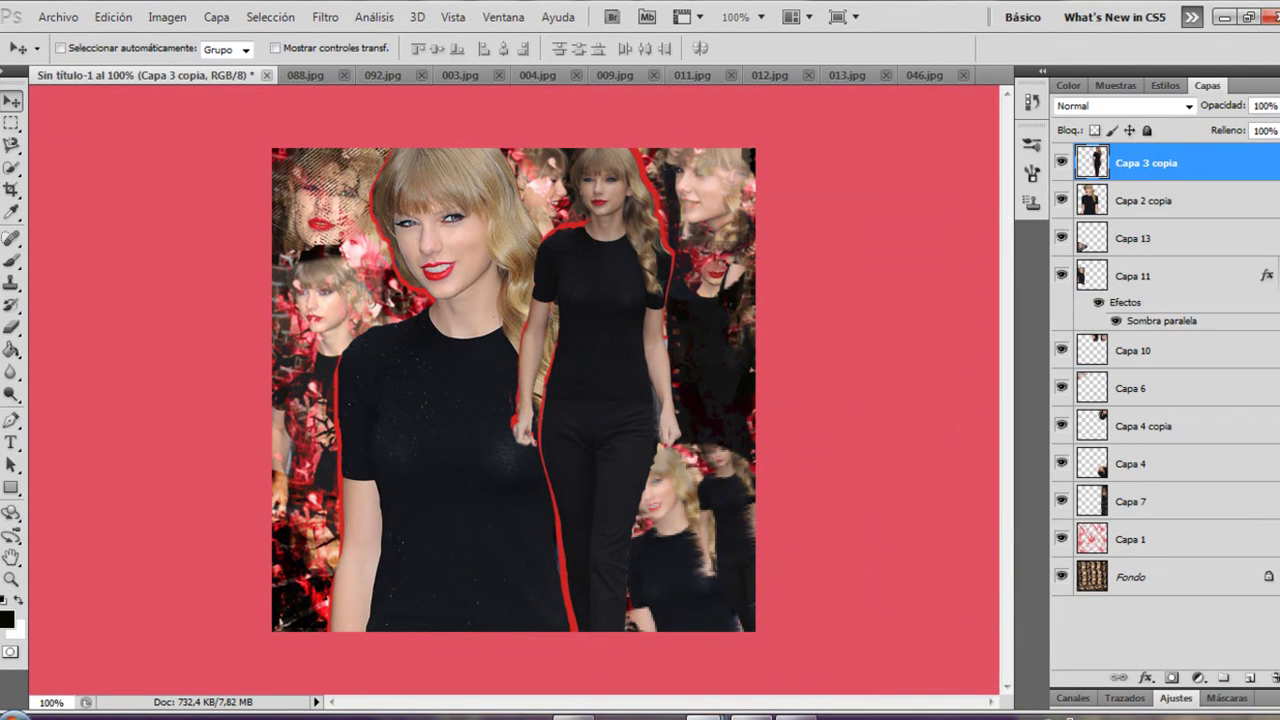
{"action": "mouse_move", "coordinate": [705, 714]}
{"action": "left_click", "coordinate": [920, 660]}
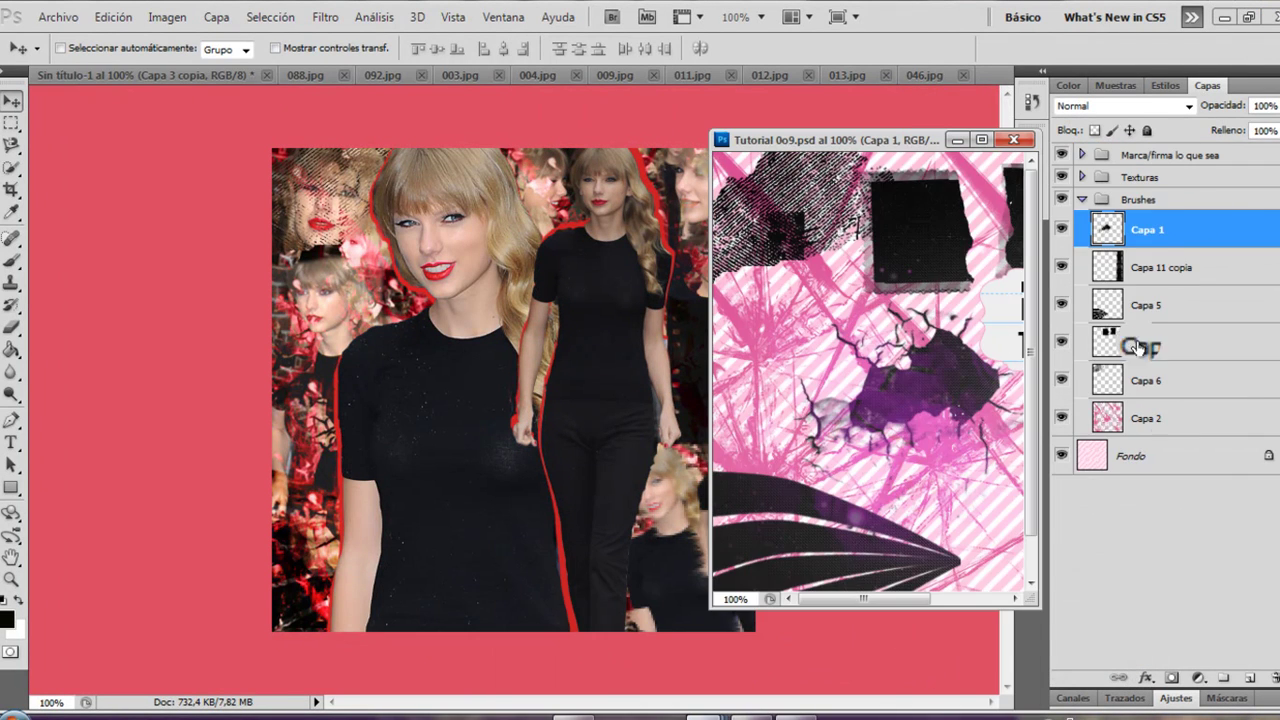
{"action": "left_click", "coordinate": [1080, 195]}
{"action": "left_click", "coordinate": [1081, 178]}
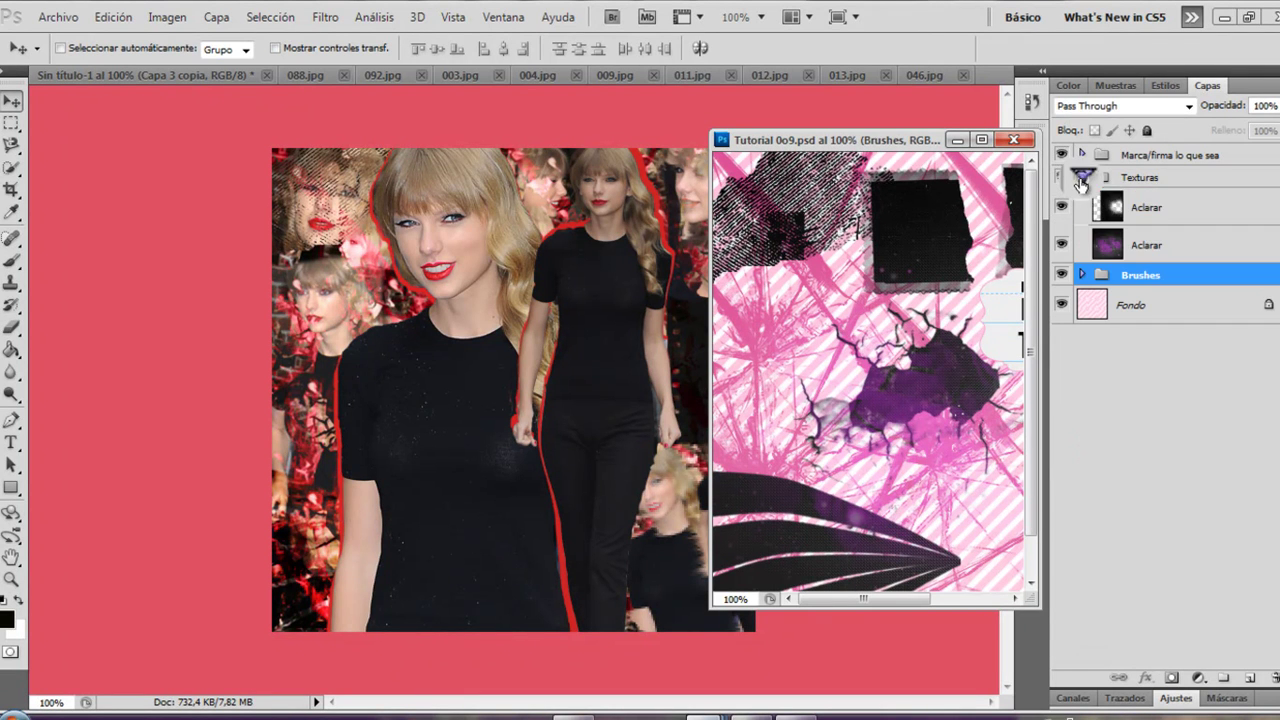
Step: Copy both Aclarar layers from the Texturas group into the collage, minimise the source file and position them to cover the canvas
{"action": "left_click", "coordinate": [1120, 207]}
{"action": "left_click", "coordinate": [1140, 245], "text": "shift"}
{"action": "left_click_drag", "start_coordinate": [1140, 245], "coordinate": [476, 319]}
{"action": "left_click", "coordinate": [957, 139]}
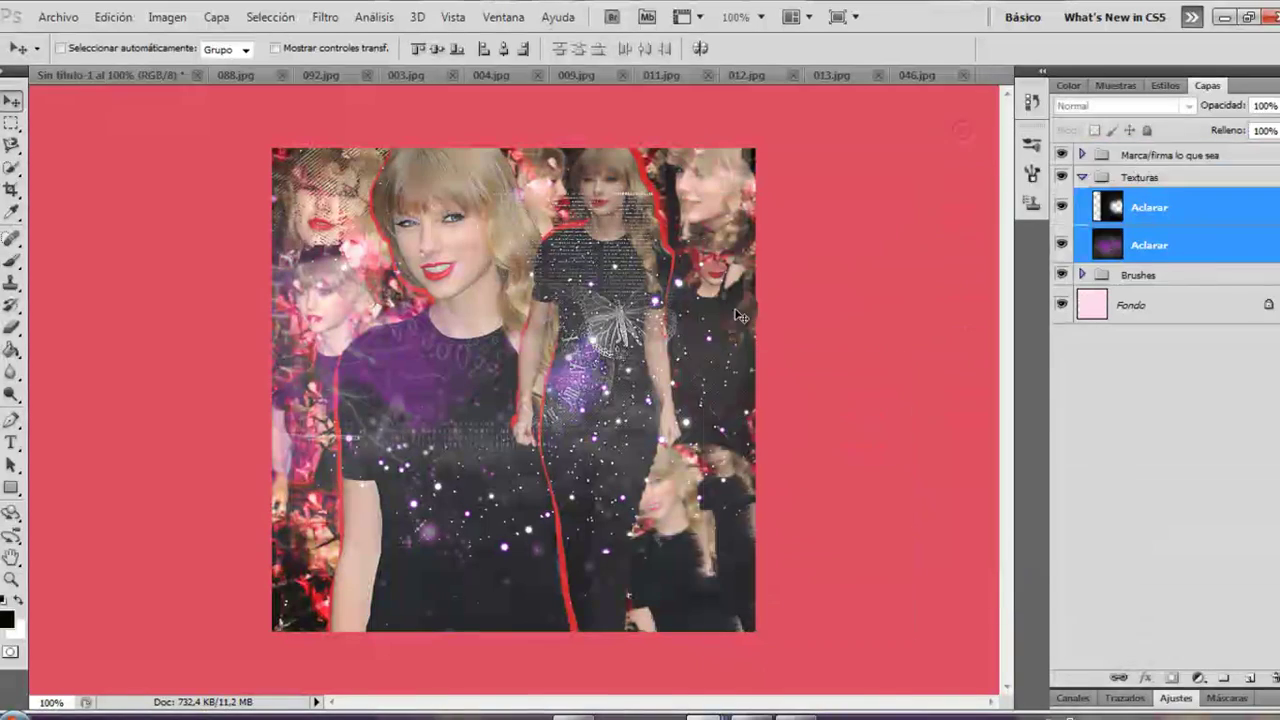
{"action": "left_click_drag", "start_coordinate": [541, 360], "coordinate": [588, 400]}
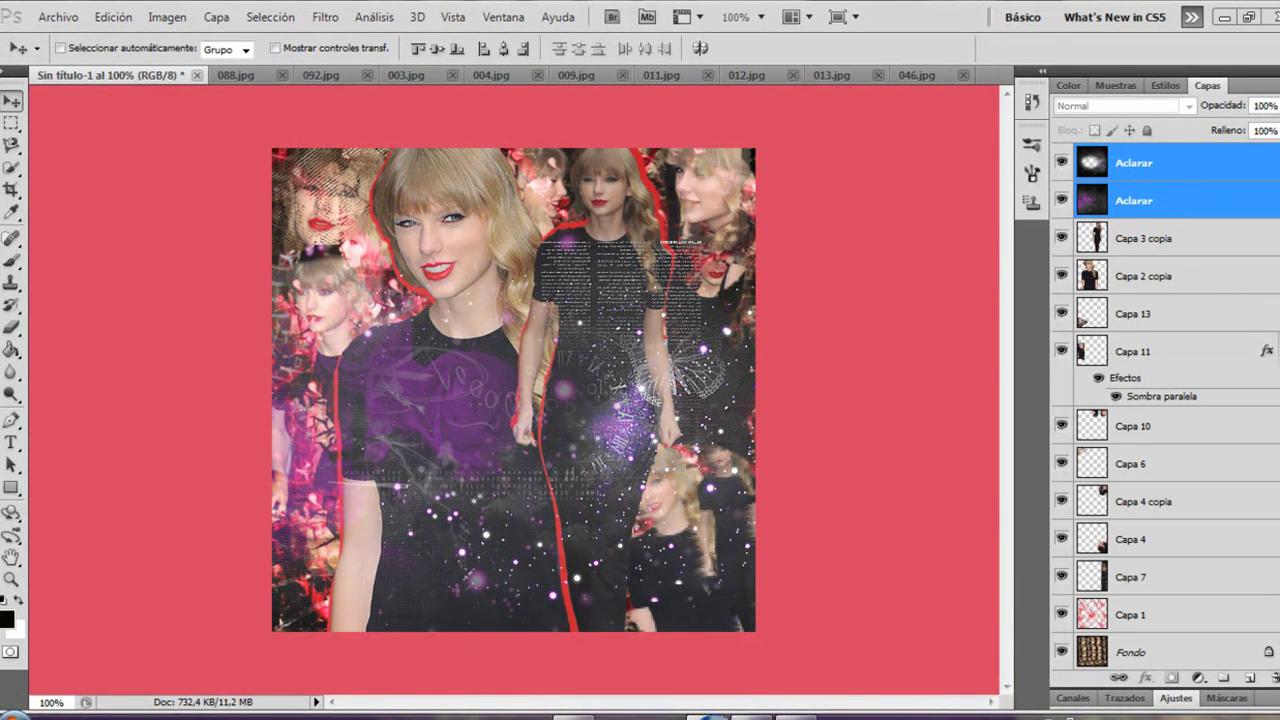
Step: Reopen +BeautifulPeople.psd, check the blend mode and opacity of both its Aclarar layers, and minimise the file
{"action": "mouse_move", "coordinate": [711, 717]}
{"action": "left_click", "coordinate": [668, 620]}
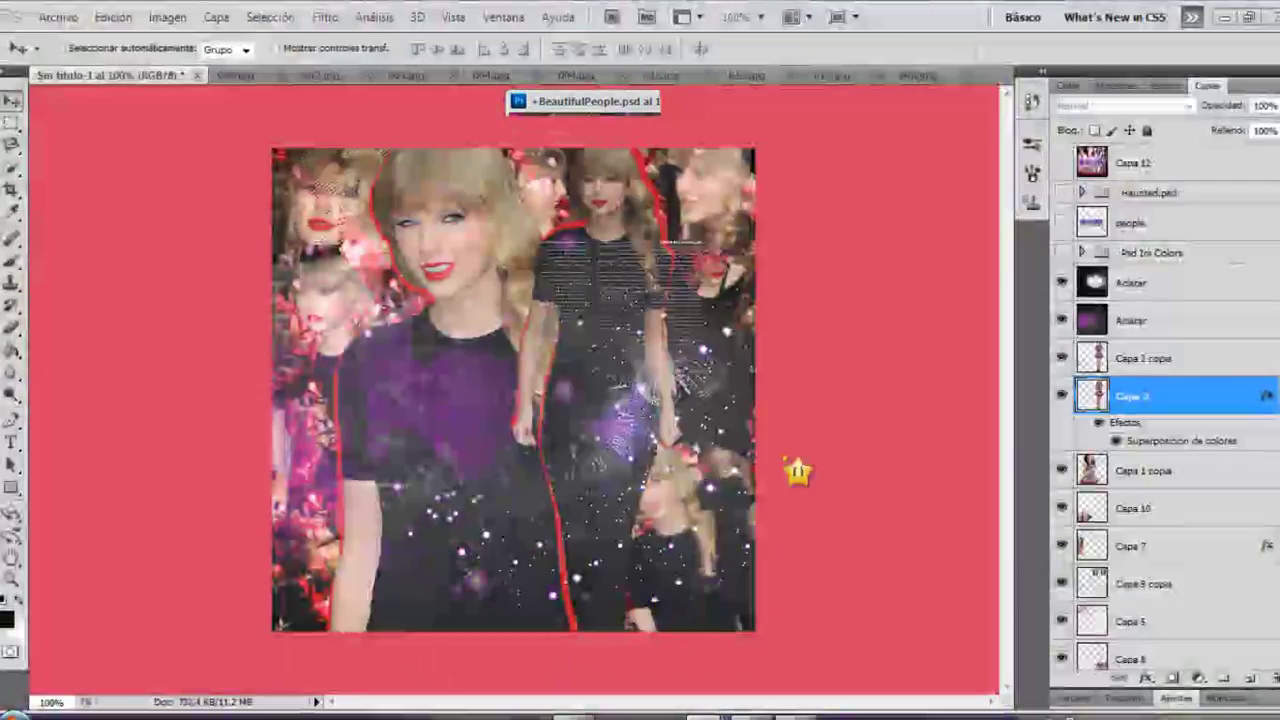
{"action": "left_click", "coordinate": [1169, 317]}
{"action": "left_click_drag", "start_coordinate": [913, 325], "coordinate": [464, 477]}
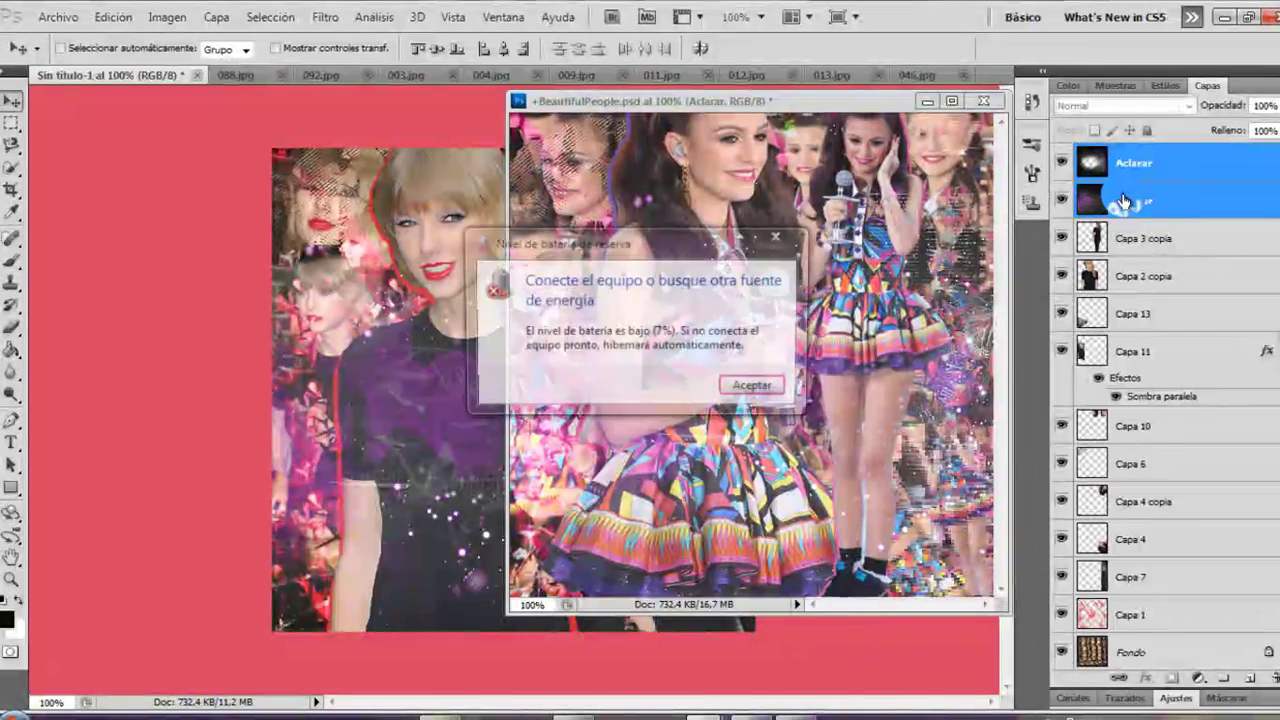
{"action": "left_click", "coordinate": [768, 386]}
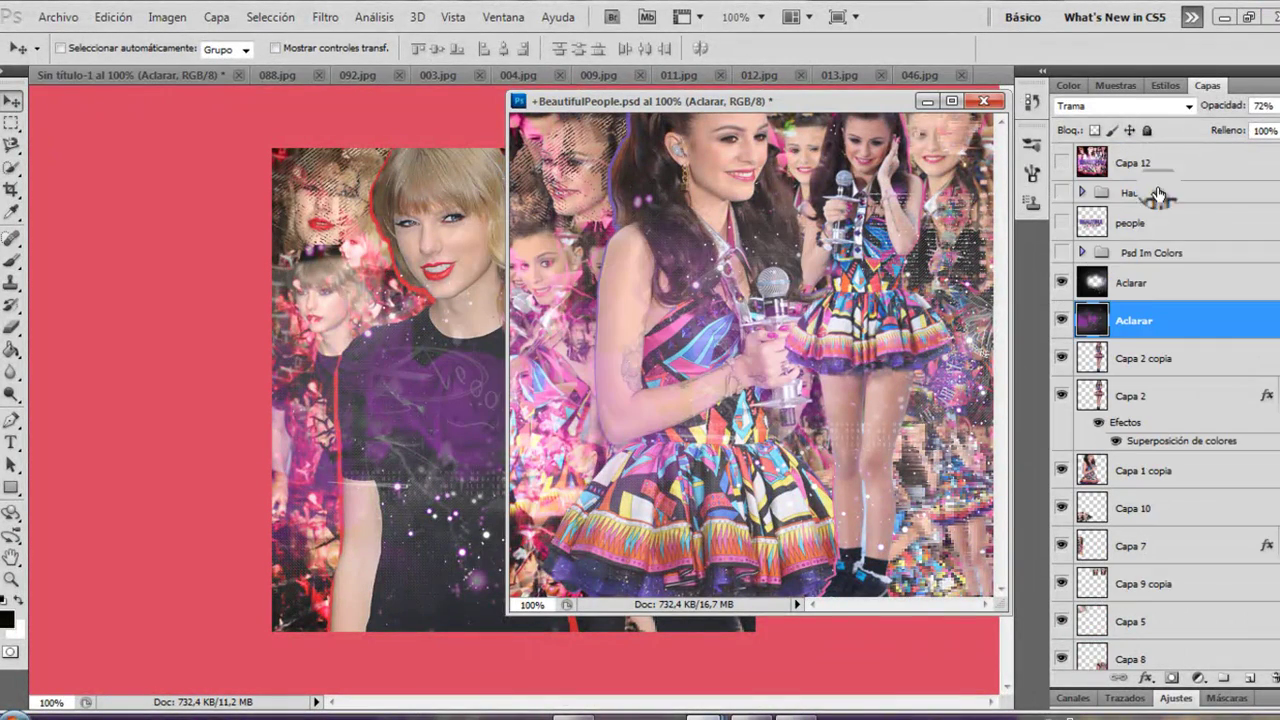
{"action": "left_click", "coordinate": [1152, 285]}
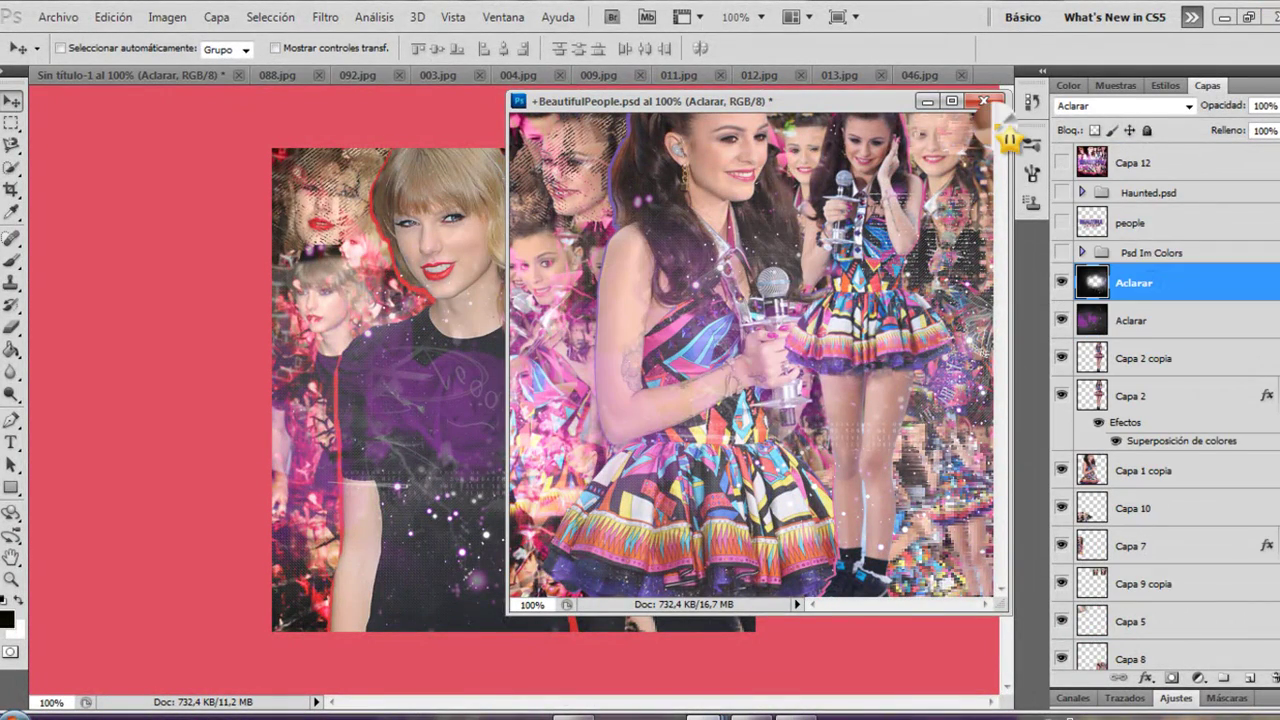
{"action": "left_click", "coordinate": [930, 104]}
Step: Shift the hue of the lower, purple Aclarar texture layer with Hue/Saturation, moving Tono to +34
{"action": "left_click", "coordinate": [1088, 201]}
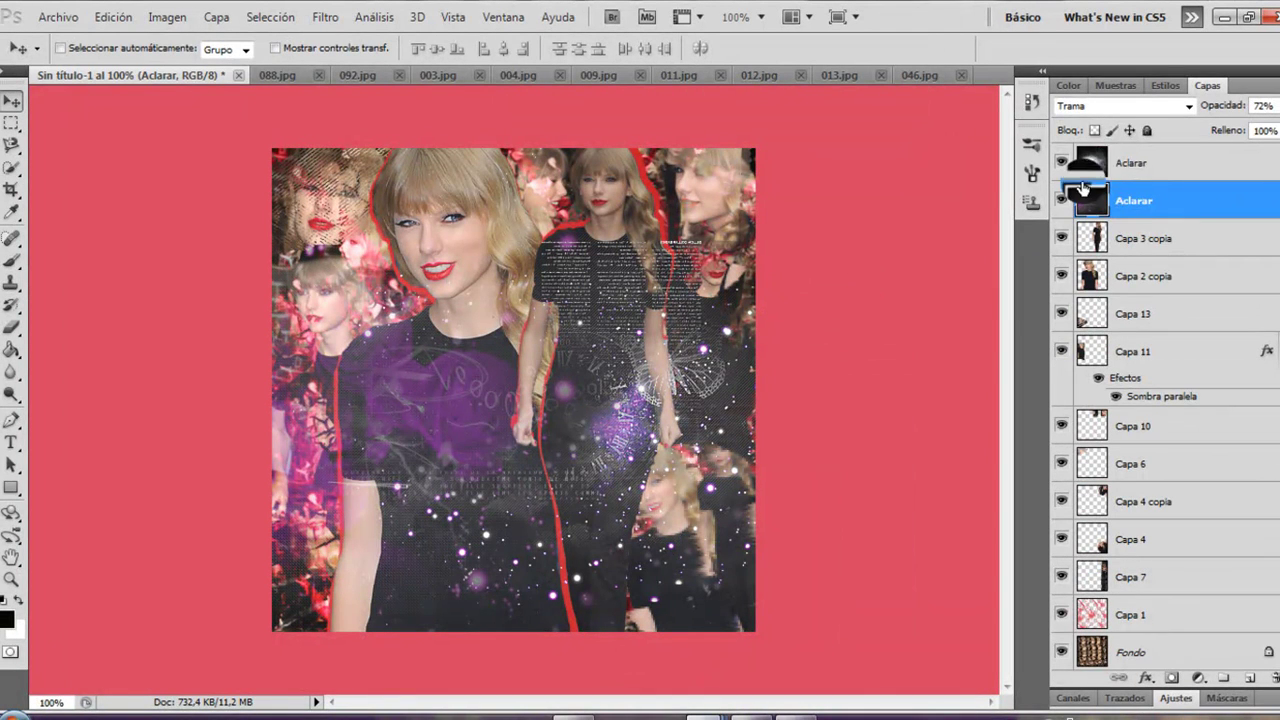
{"action": "left_click", "coordinate": [1132, 160]}
{"action": "left_click", "coordinate": [1117, 200]}
{"action": "key", "text": "ctrl+u"}
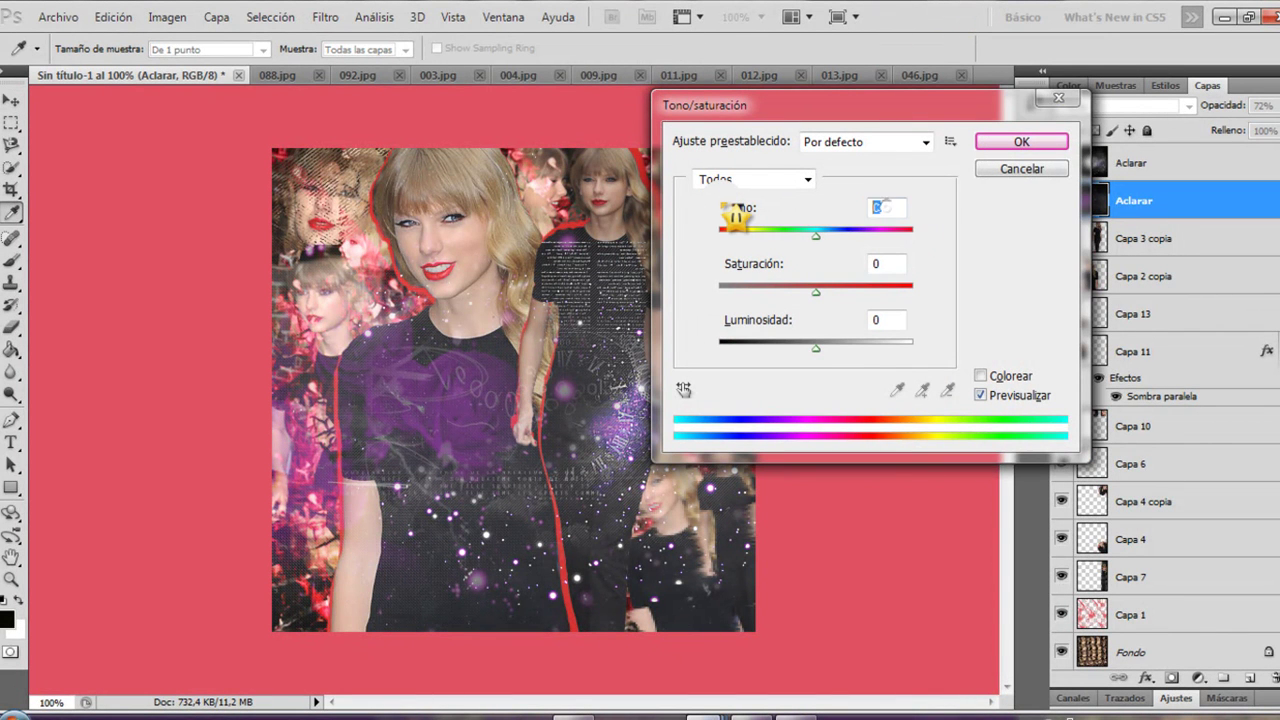
{"action": "type", "text": "3"}
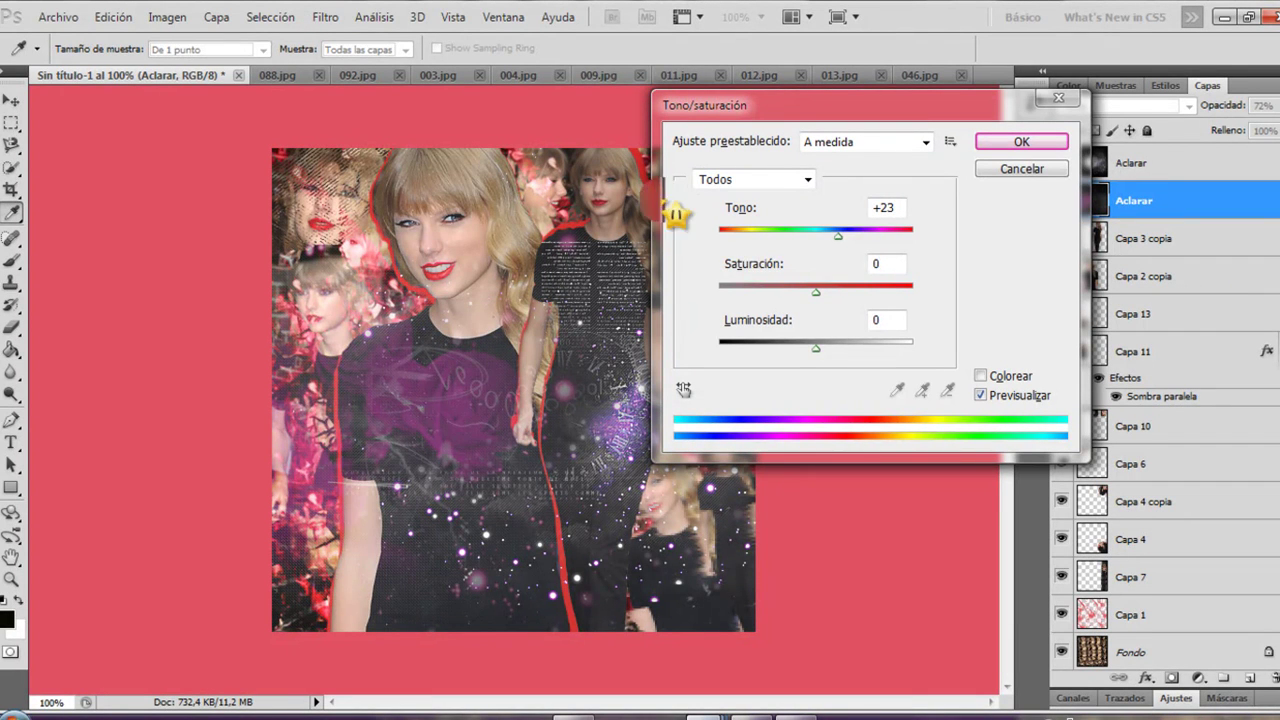
{"action": "mouse_move", "coordinate": [846, 248]}
{"action": "left_mouse_down"}
{"action": "mouse_move", "coordinate": [729, 249]}
{"action": "mouse_move", "coordinate": [890, 243]}
{"action": "mouse_move", "coordinate": [850, 247]}
{"action": "left_mouse_up"}
{"action": "mouse_move", "coordinate": [751, 712]}
{"action": "left_click", "coordinate": [795, 714]}
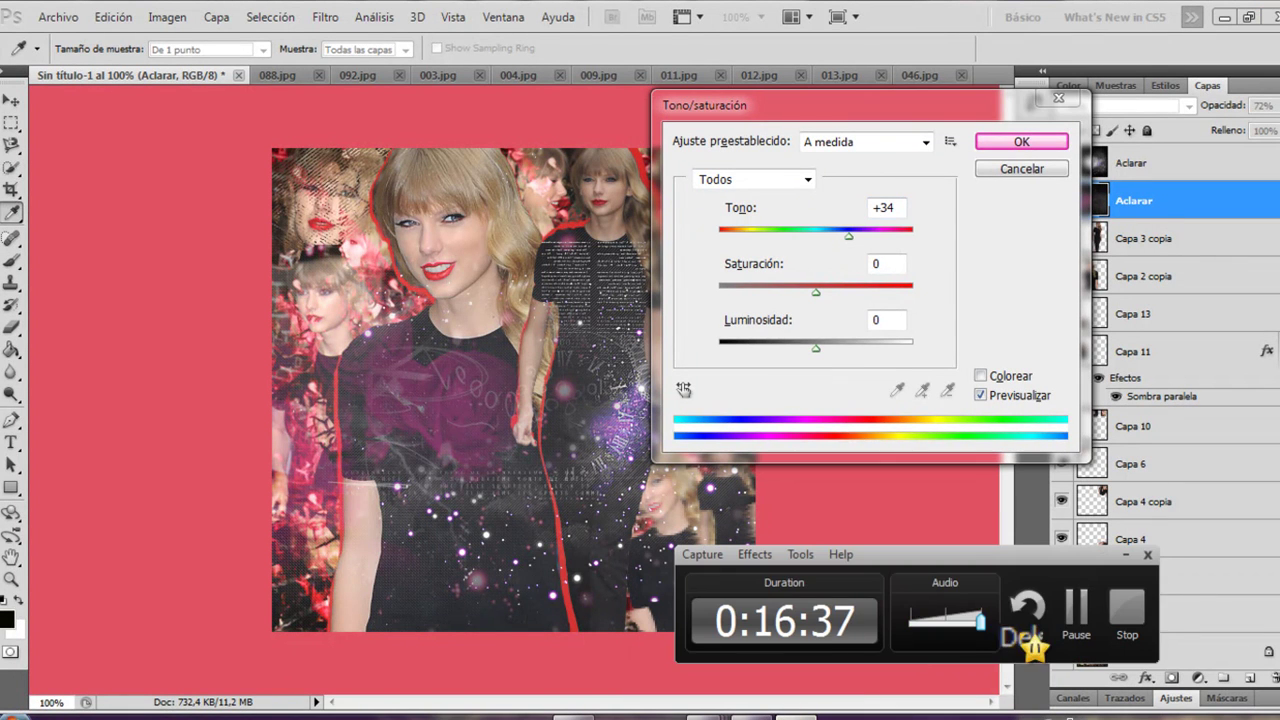
{"action": "left_click", "coordinate": [1065, 640]}
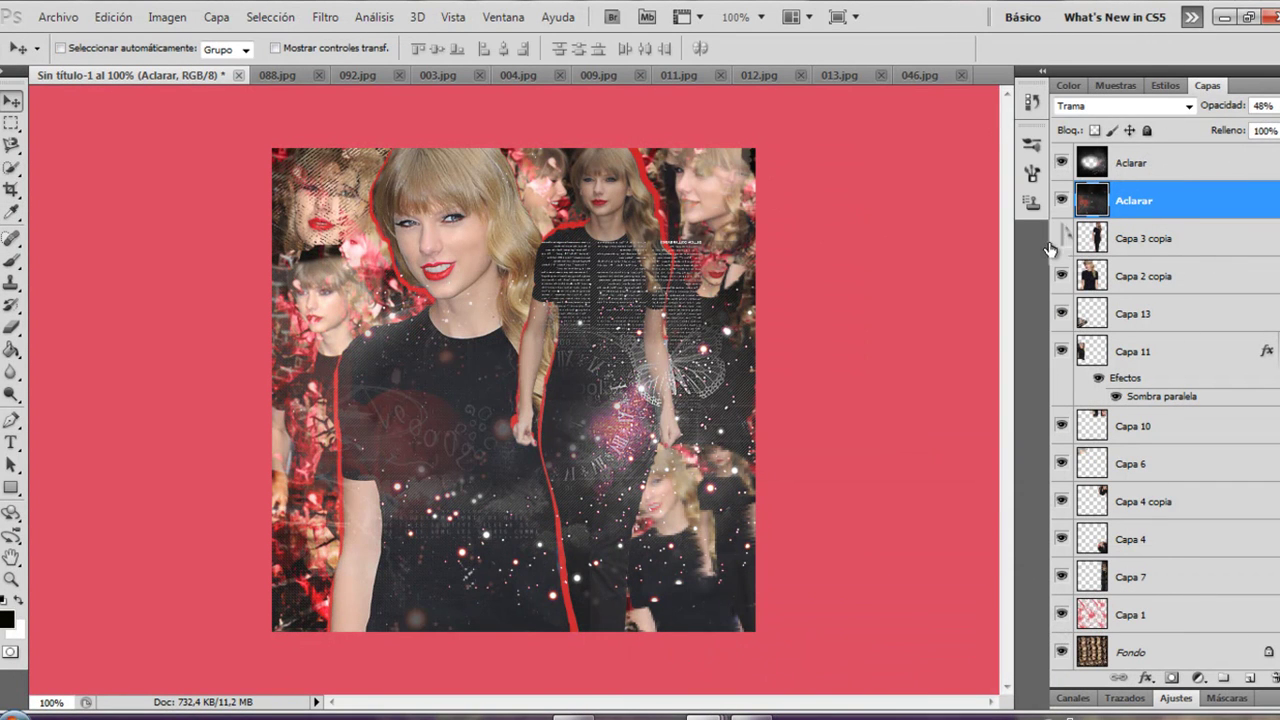
Step: Hide and show each Aclarar texture layer in turn to compare its effect on the collage
{"action": "left_click", "coordinate": [1107, 163]}
{"action": "left_click_drag", "start_coordinate": [1117, 194], "coordinate": [1112, 162]}
{"action": "left_click", "coordinate": [1061, 164]}
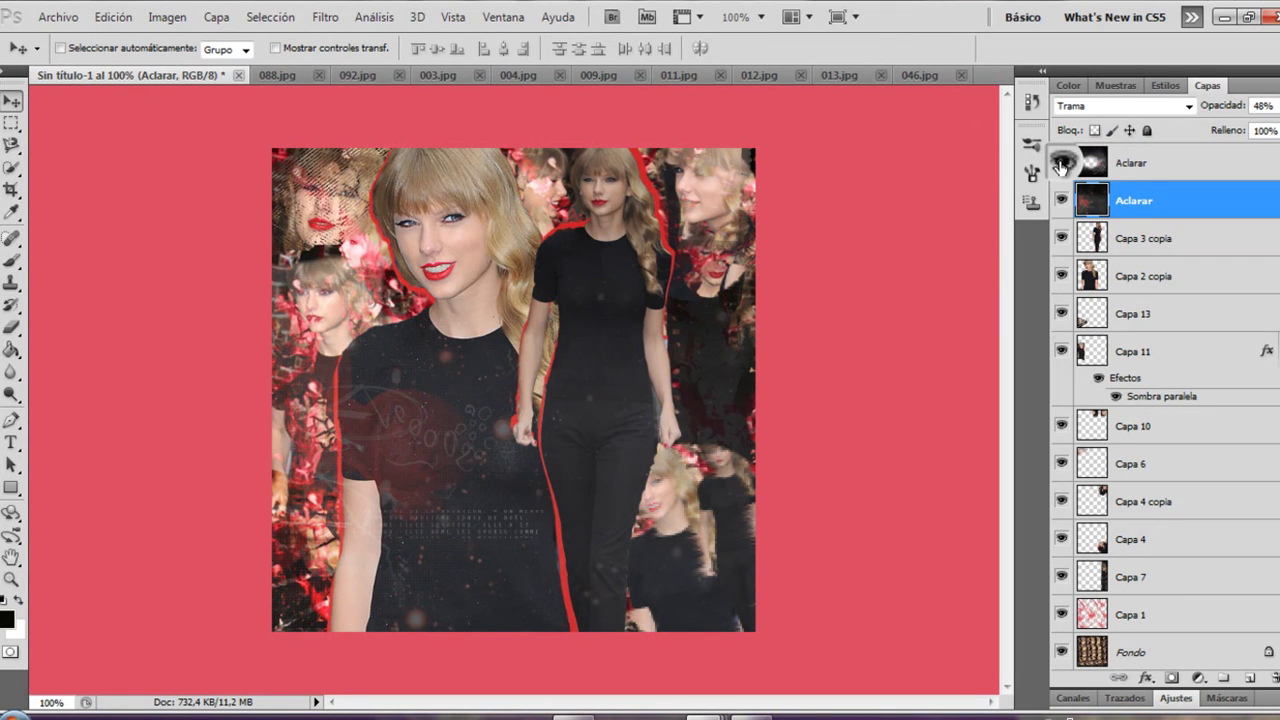
{"action": "left_click", "coordinate": [1062, 164]}
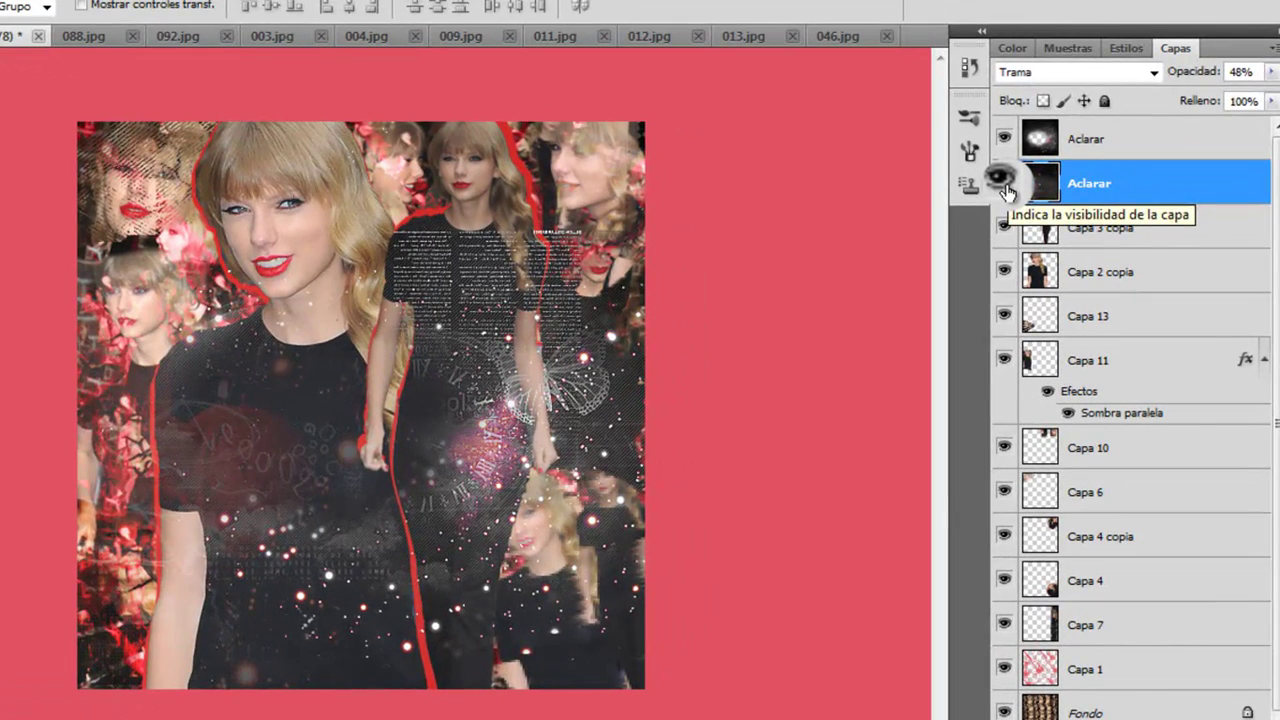
{"action": "left_click", "coordinate": [1004, 183]}
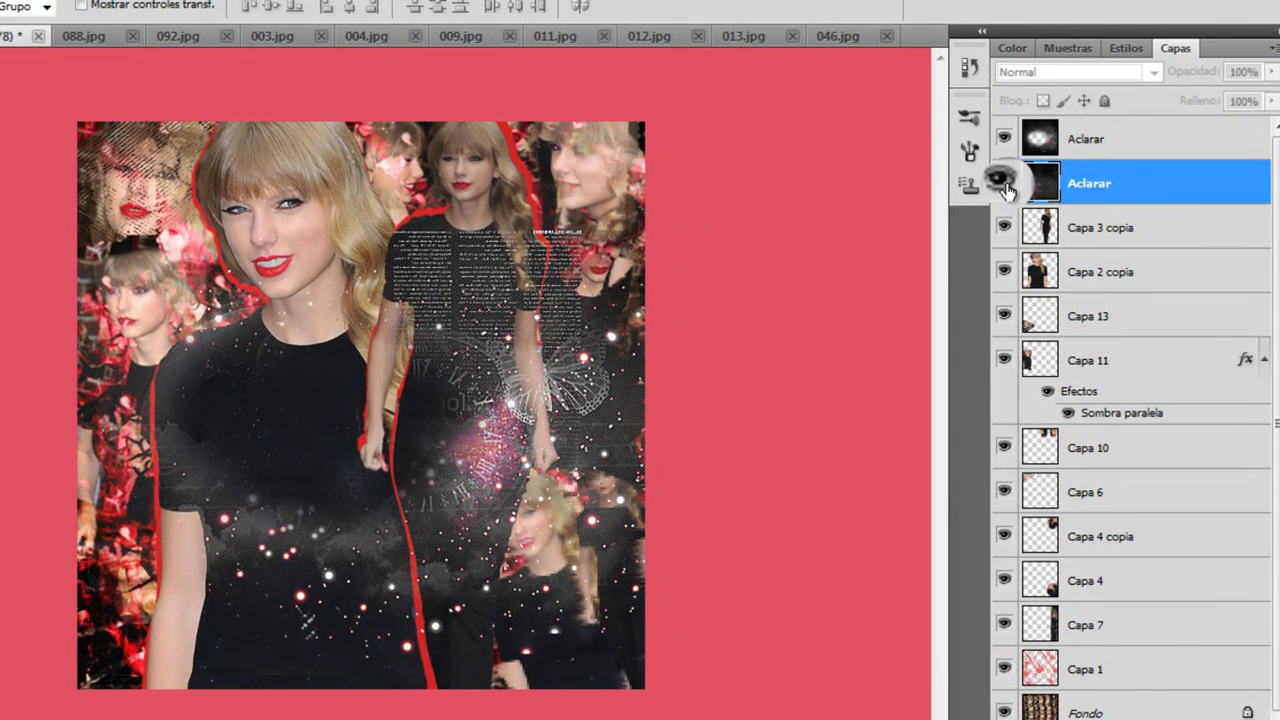
{"action": "left_click", "coordinate": [1004, 183]}
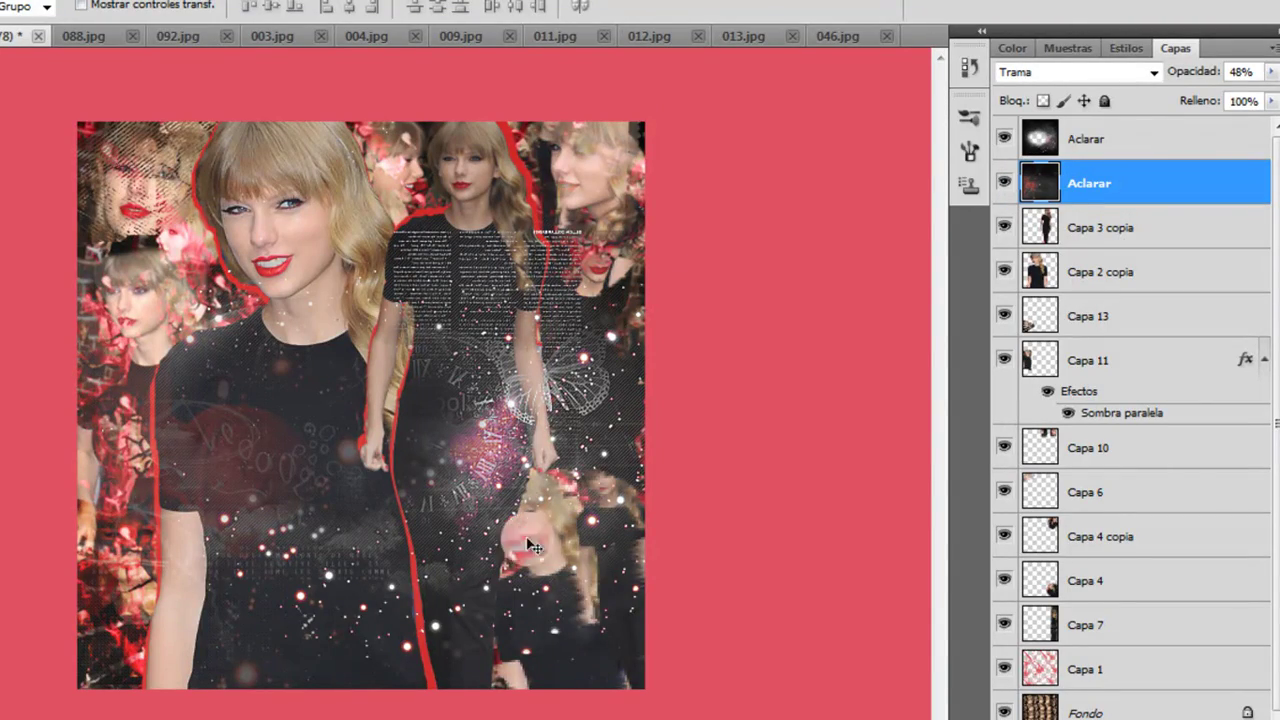
{"action": "mouse_move", "coordinate": [588, 719]}
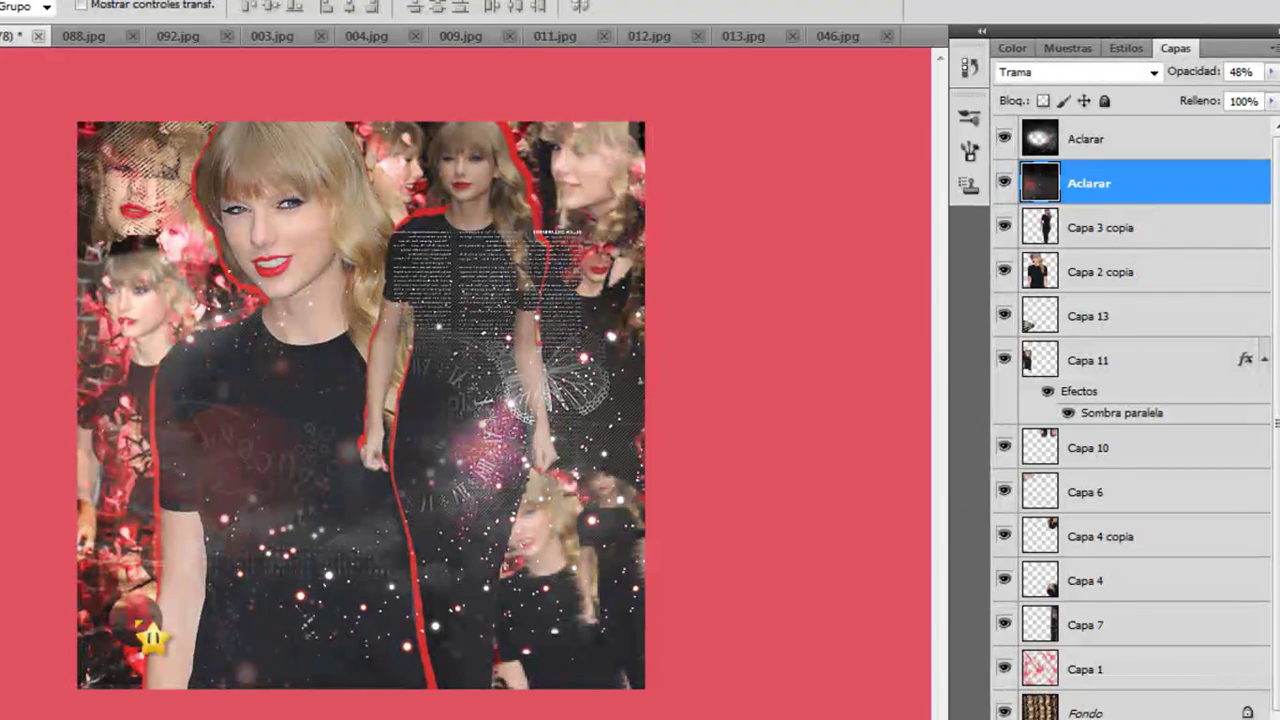
{"action": "key", "text": "ctrl+u"}
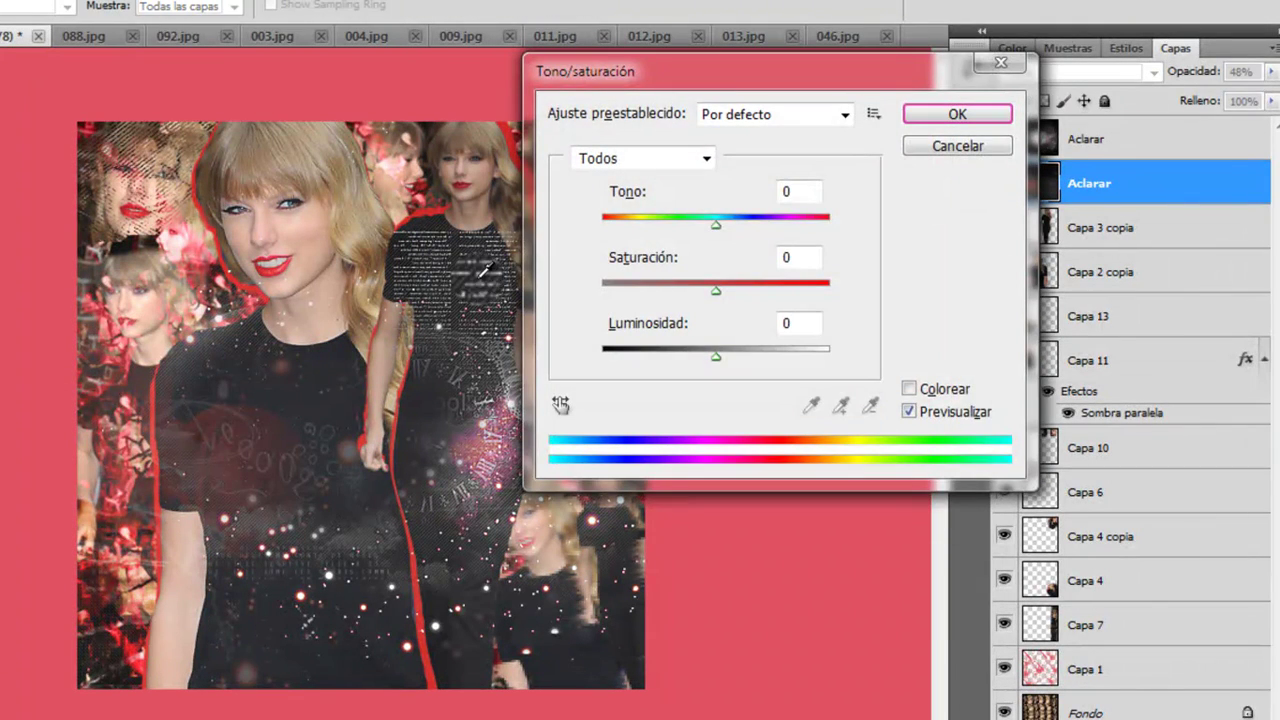
{"action": "left_click", "coordinate": [957, 146]}
Step: Try the Aclarar blend mode on the lower Aclarar texture layer and return it to Trama
{"action": "left_click", "coordinate": [1030, 72]}
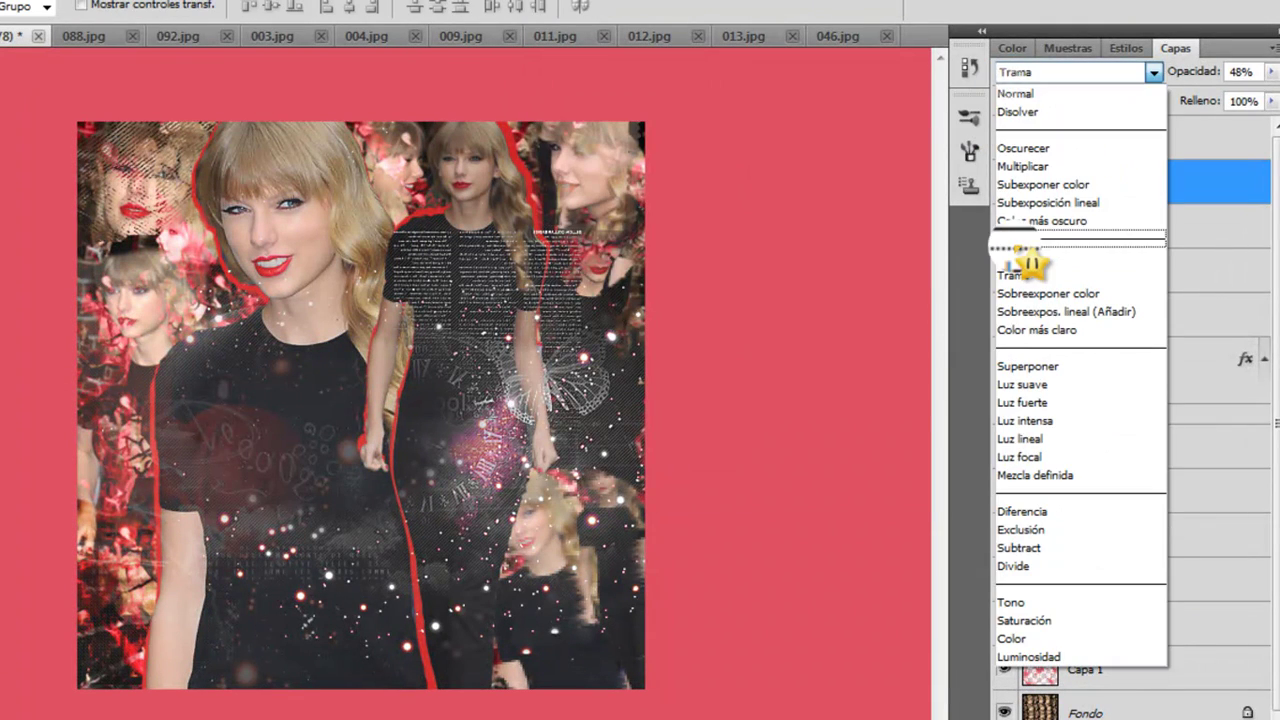
{"action": "left_click", "coordinate": [1032, 252]}
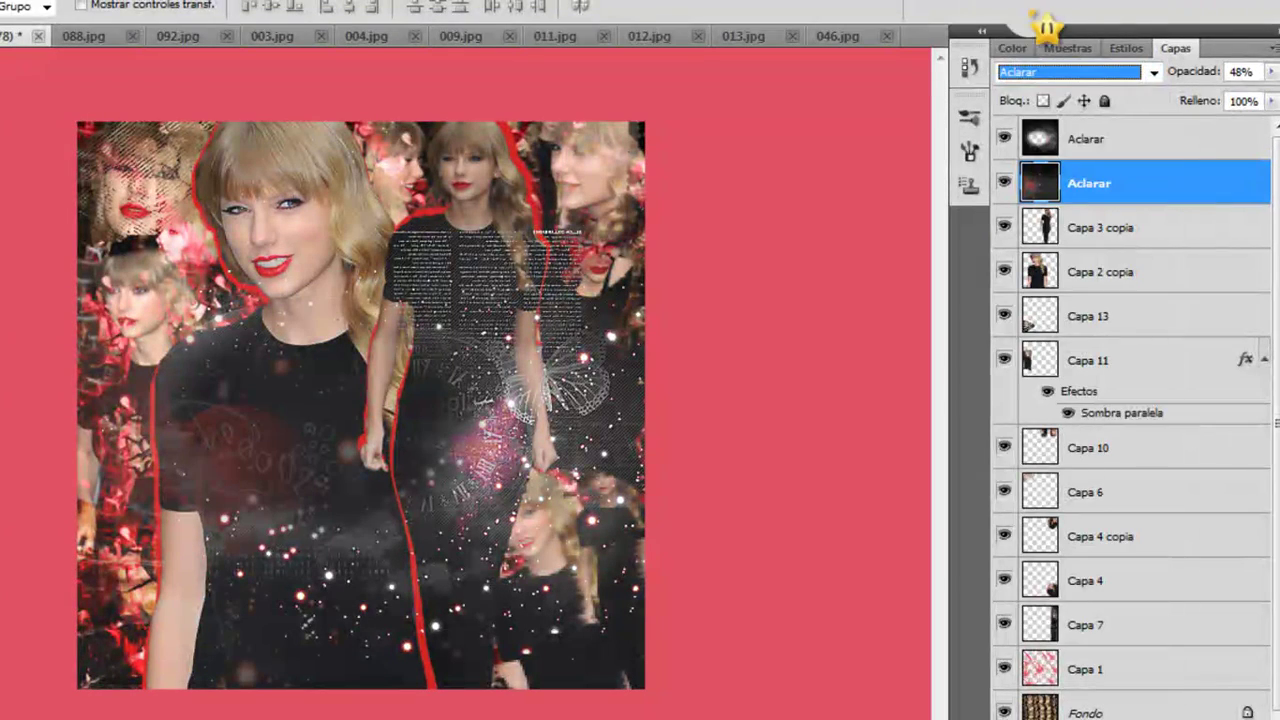
{"action": "left_click", "coordinate": [1060, 72]}
{"action": "left_click", "coordinate": [1015, 270]}
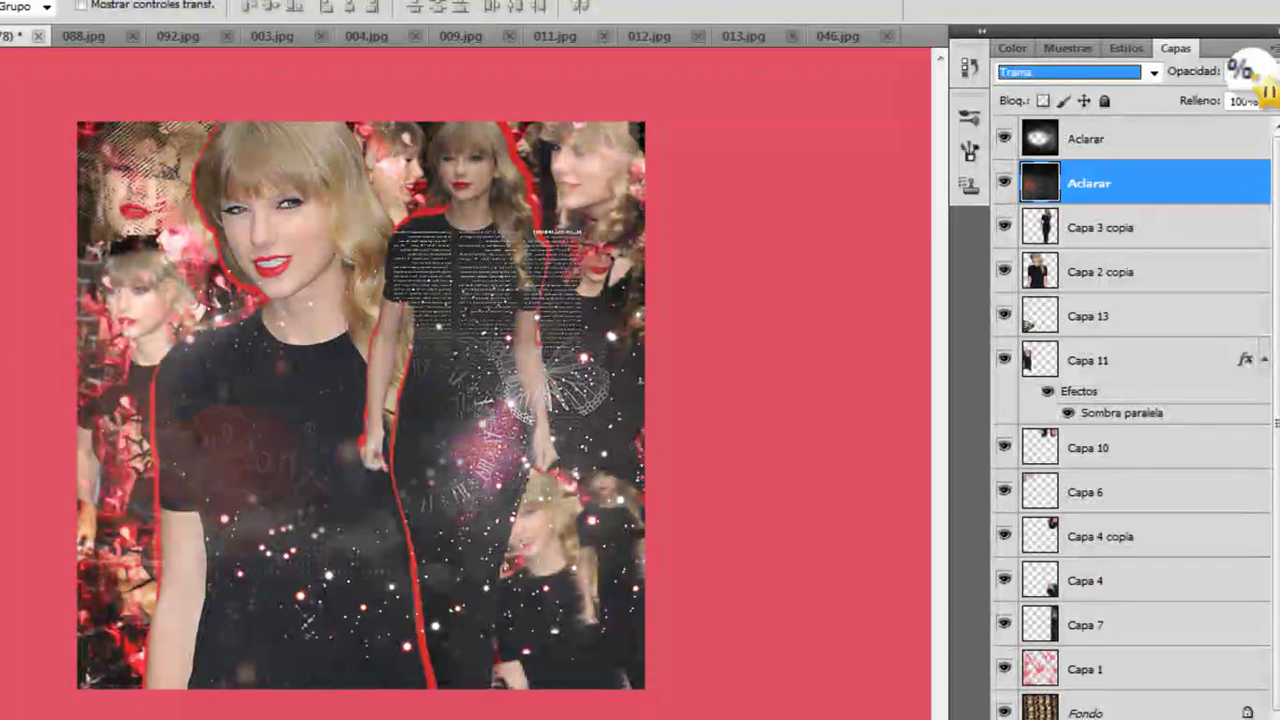
Step: Check the blend mode and opacity settings of the two Aclarar texture layers in the collage
{"action": "left_click", "coordinate": [1268, 70]}
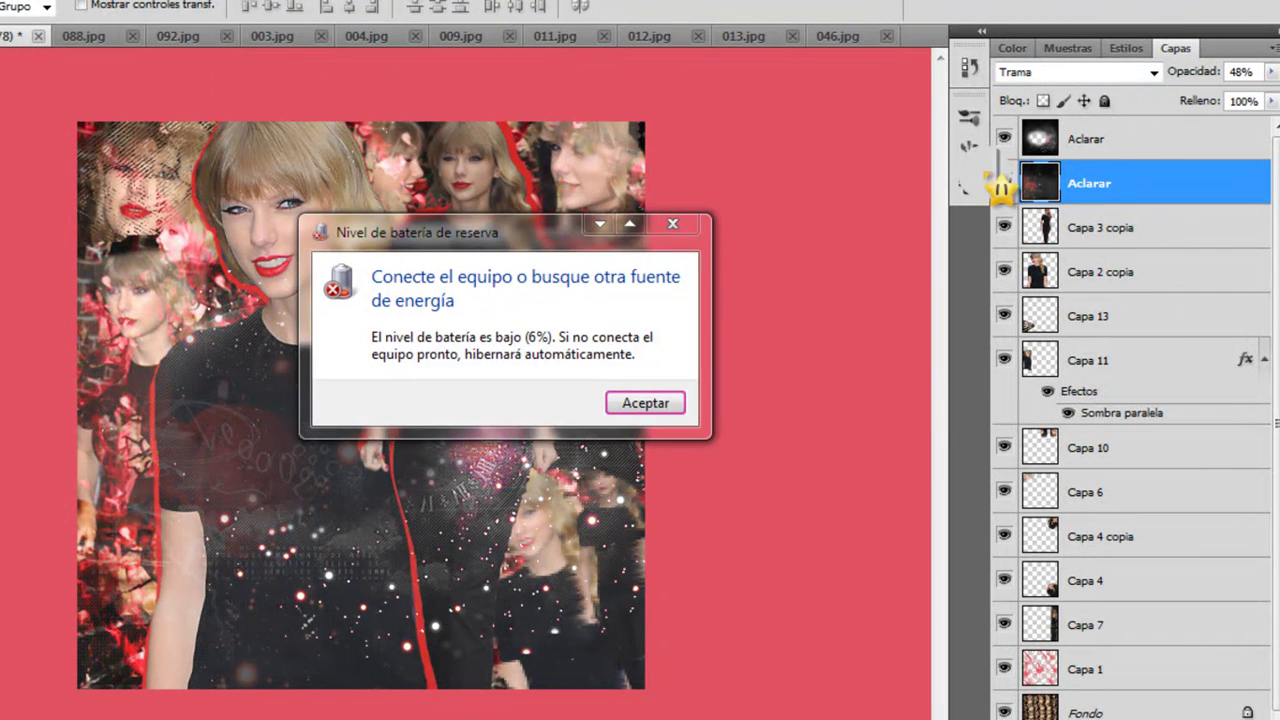
{"action": "left_click", "coordinate": [1131, 158]}
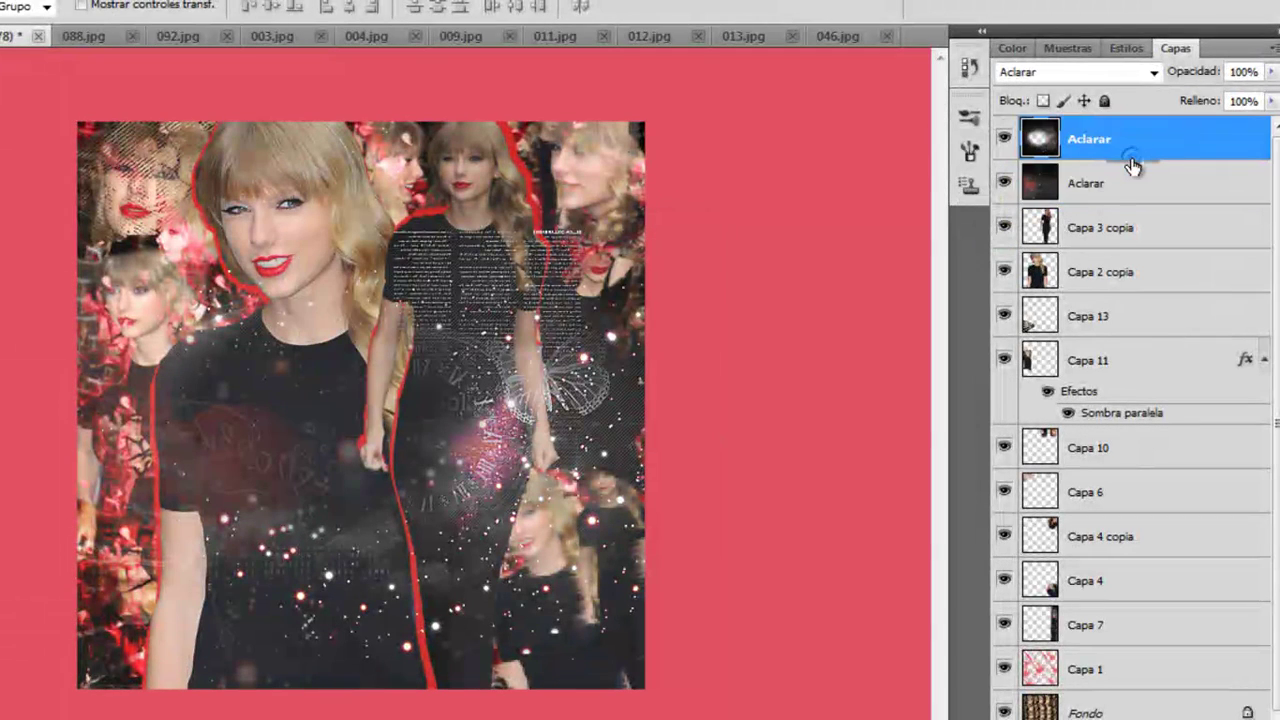
{"action": "left_click", "coordinate": [1118, 178]}
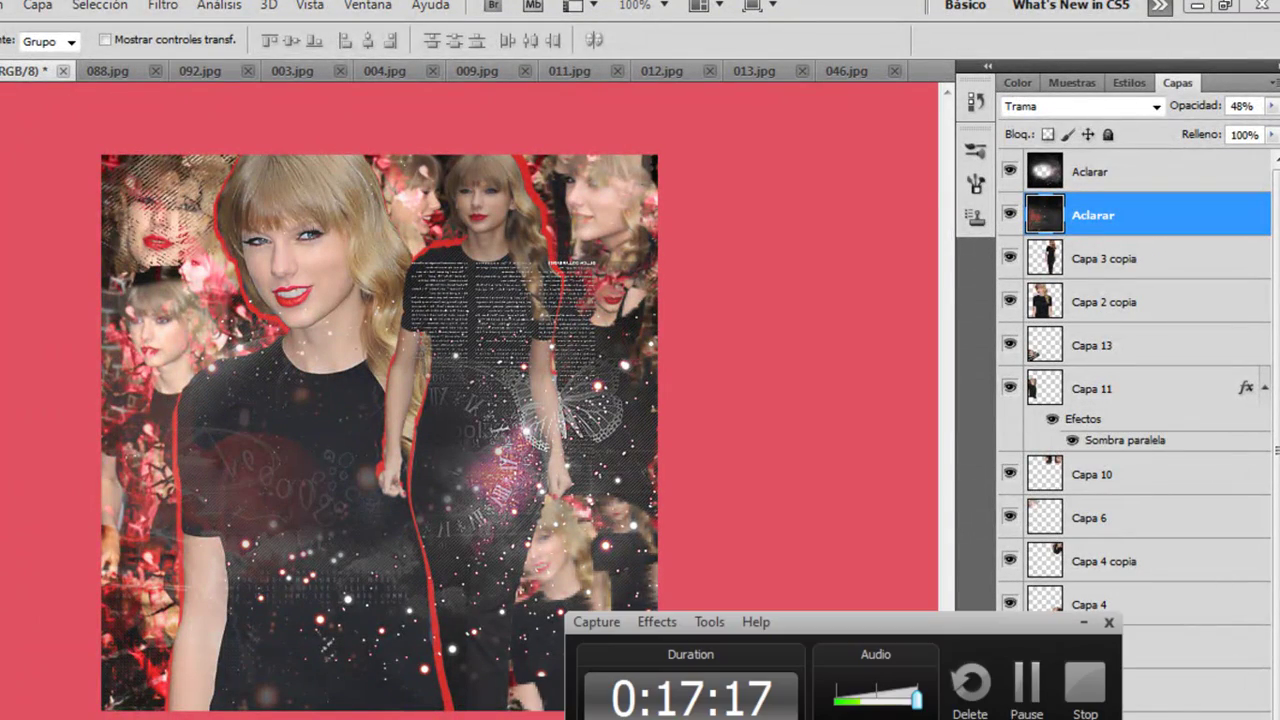
{"action": "key", "text": "F9"}
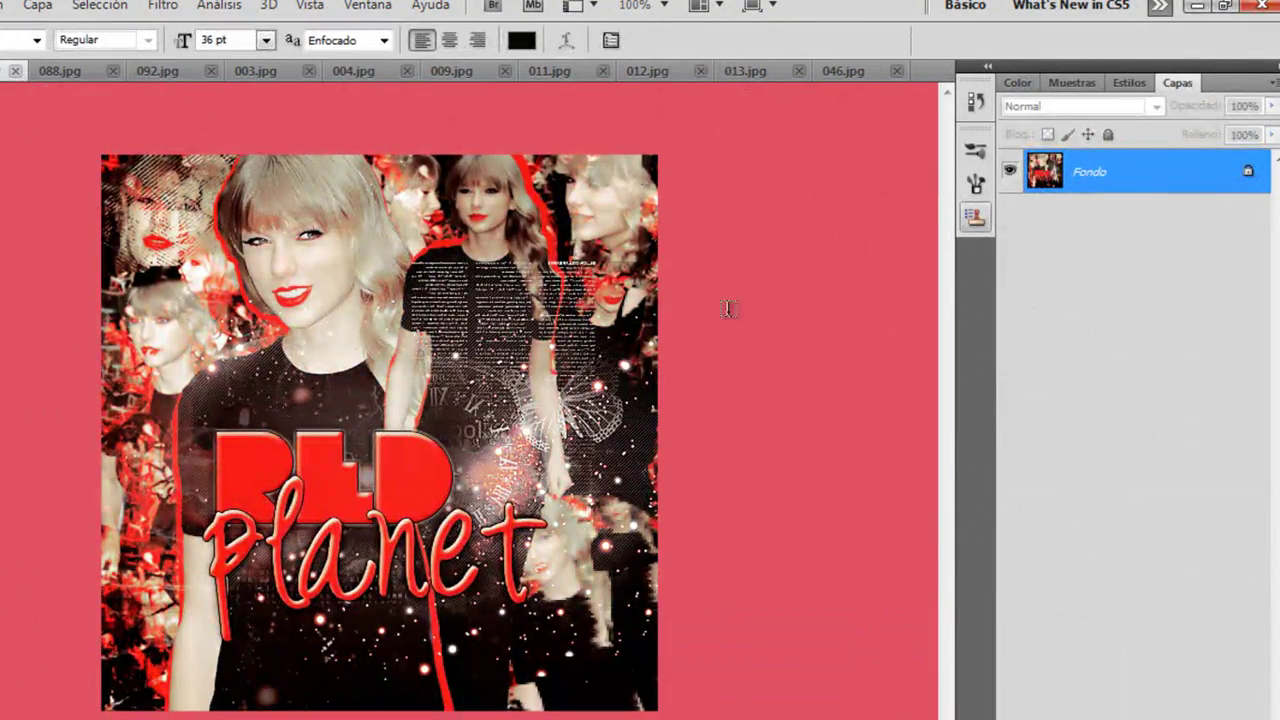
Step: Activate the Move tool and step back through the history to undo the flattening of the RED planet collage into Fondo
{"action": "key", "text": "v"}
{"action": "left_click", "coordinate": [0, 5]}
{"action": "left_click", "coordinate": [5, 70]}
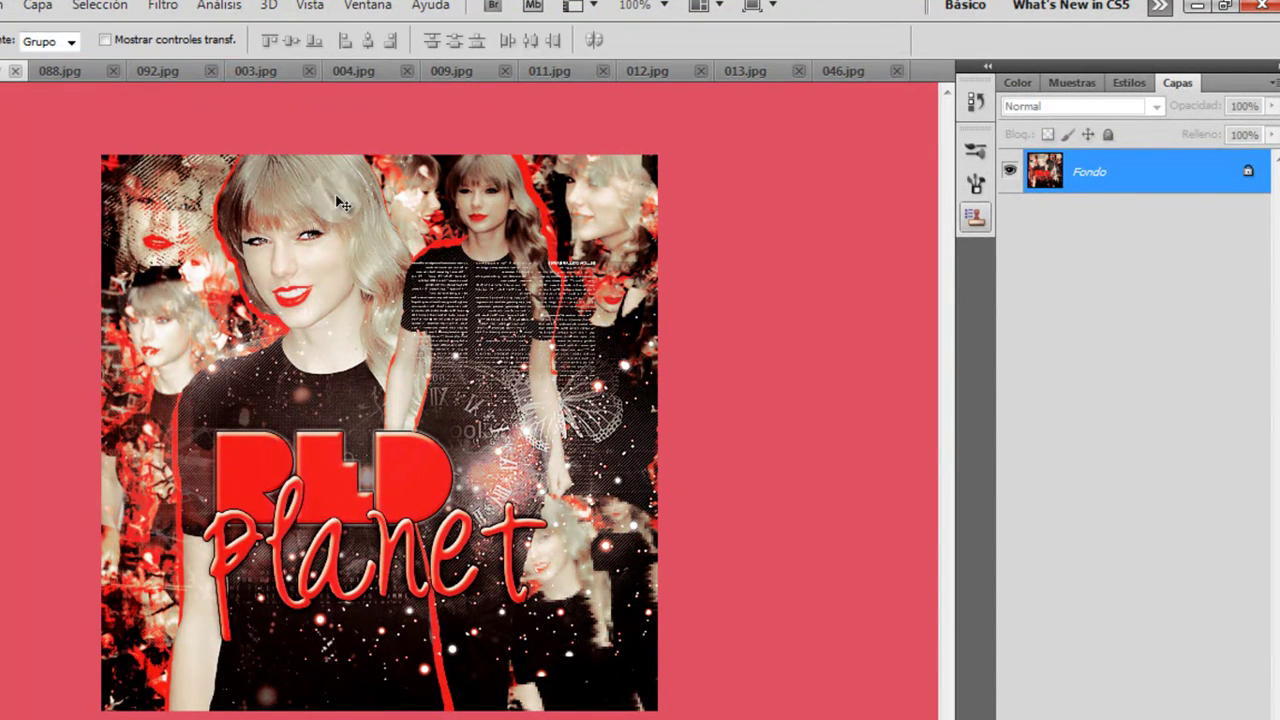
{"action": "key", "text": "ctrl+z"}
{"action": "key", "text": "alt+e"}
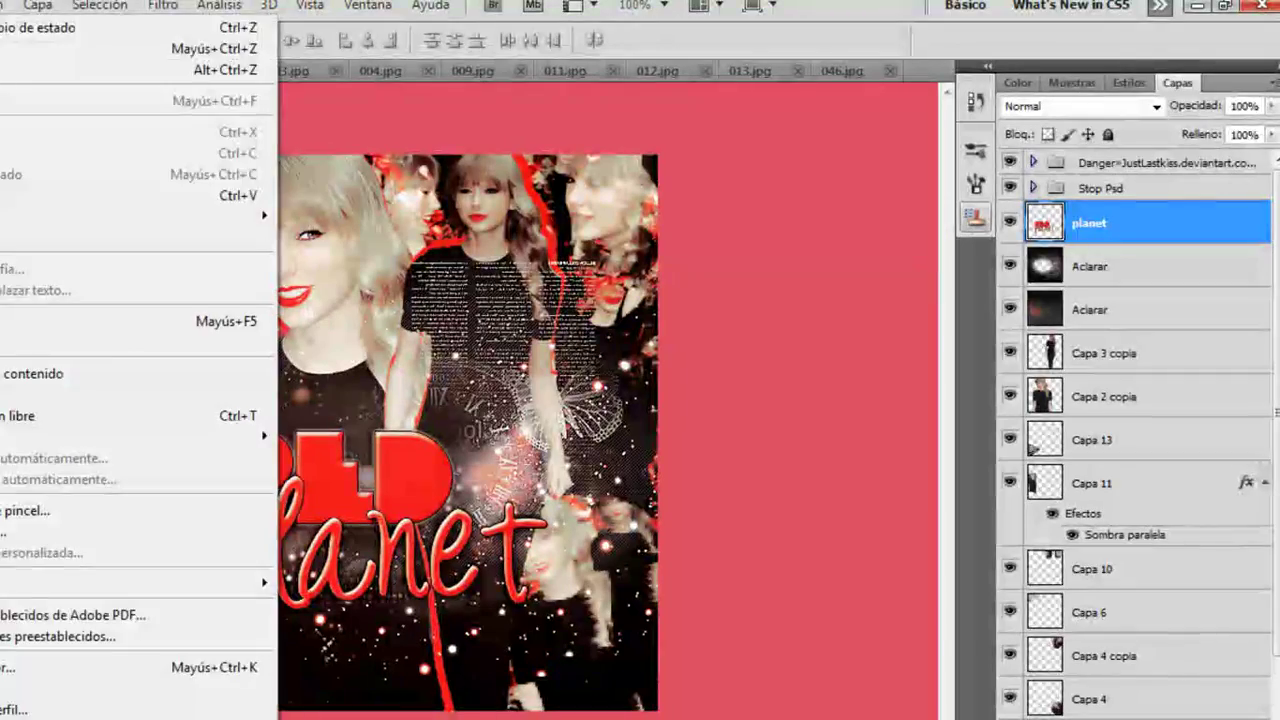
{"action": "left_click", "coordinate": [12, 49]}
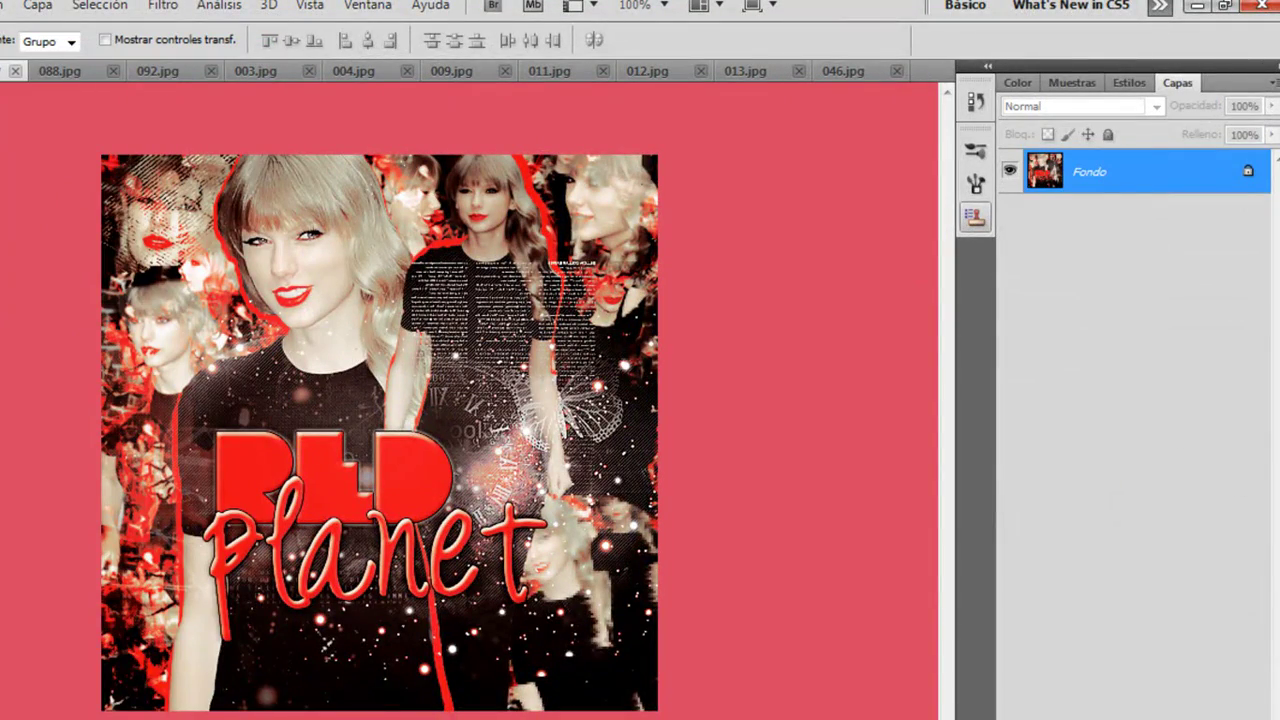
{"action": "mouse_move", "coordinate": [788, 719]}
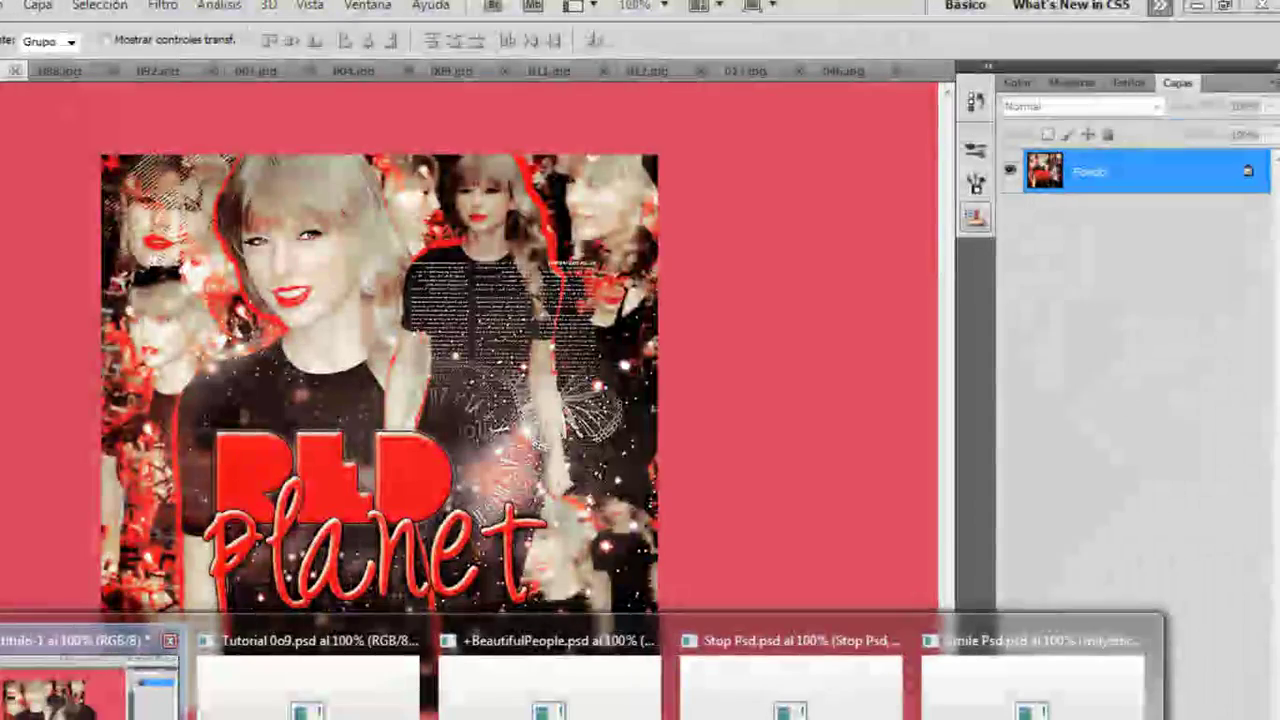
{"action": "left_click", "coordinate": [150, 712]}
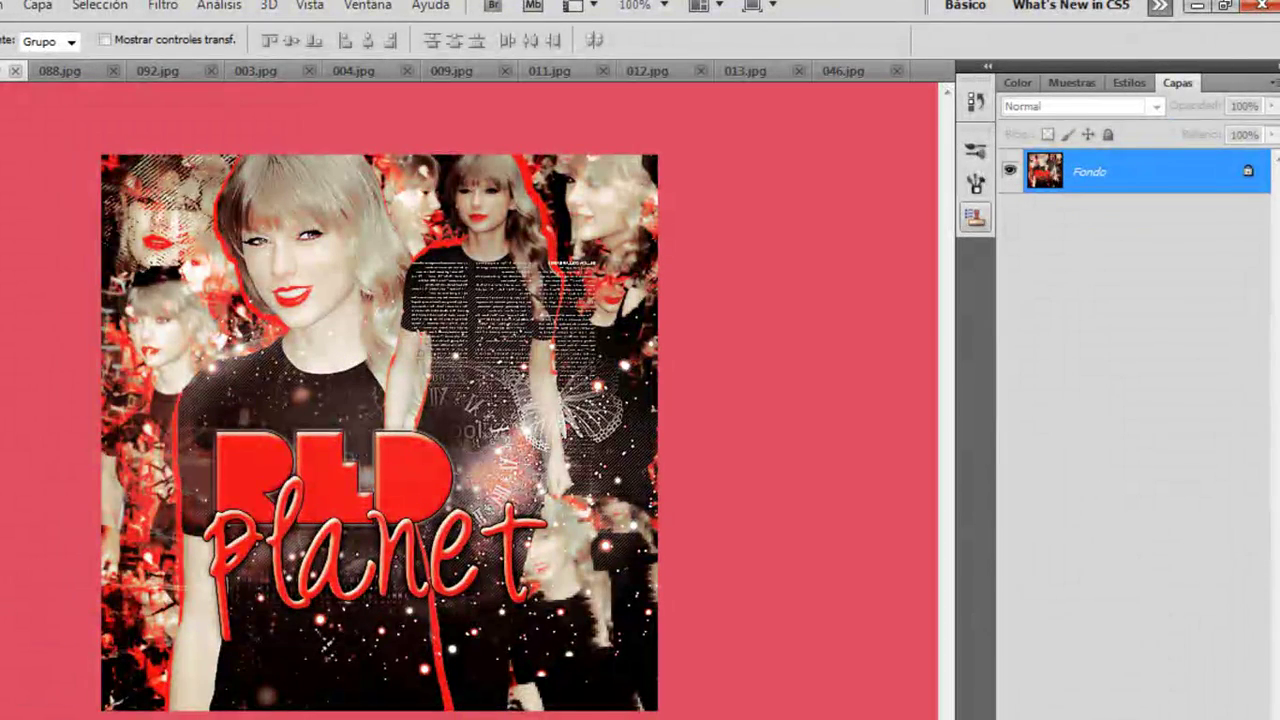
{"action": "left_click", "coordinate": [0, 5]}
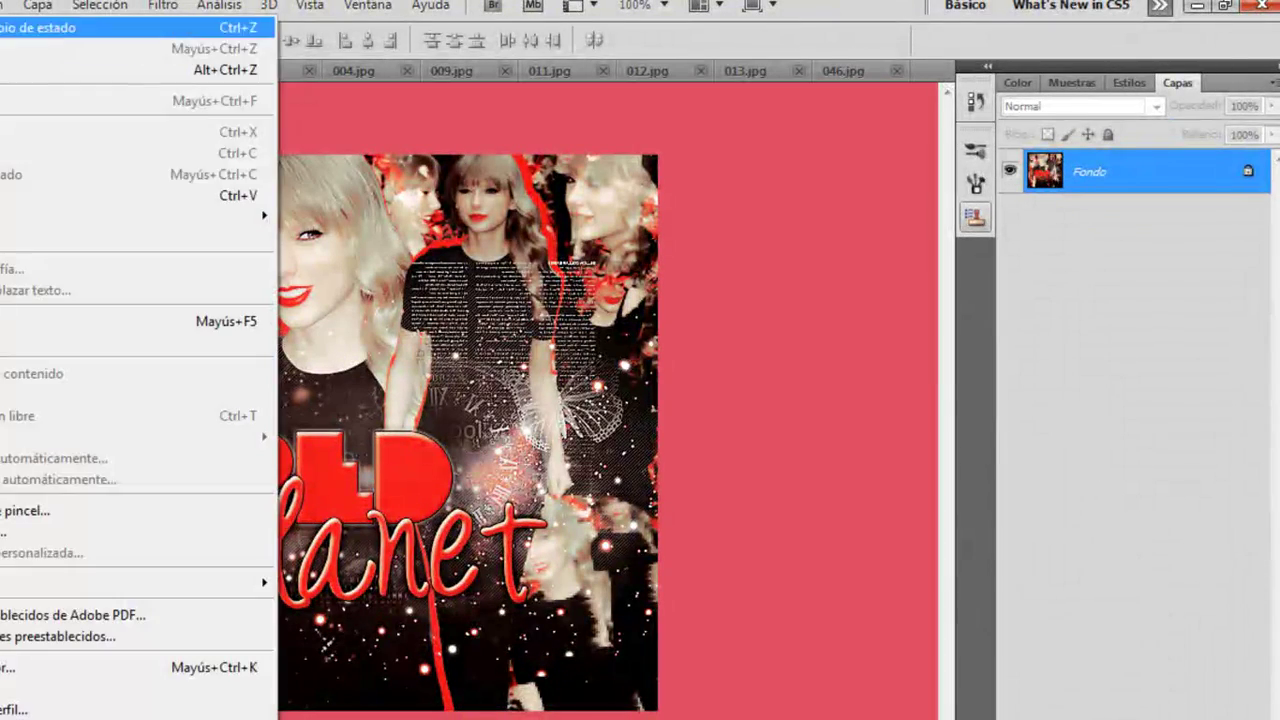
{"action": "left_click", "coordinate": [8, 68]}
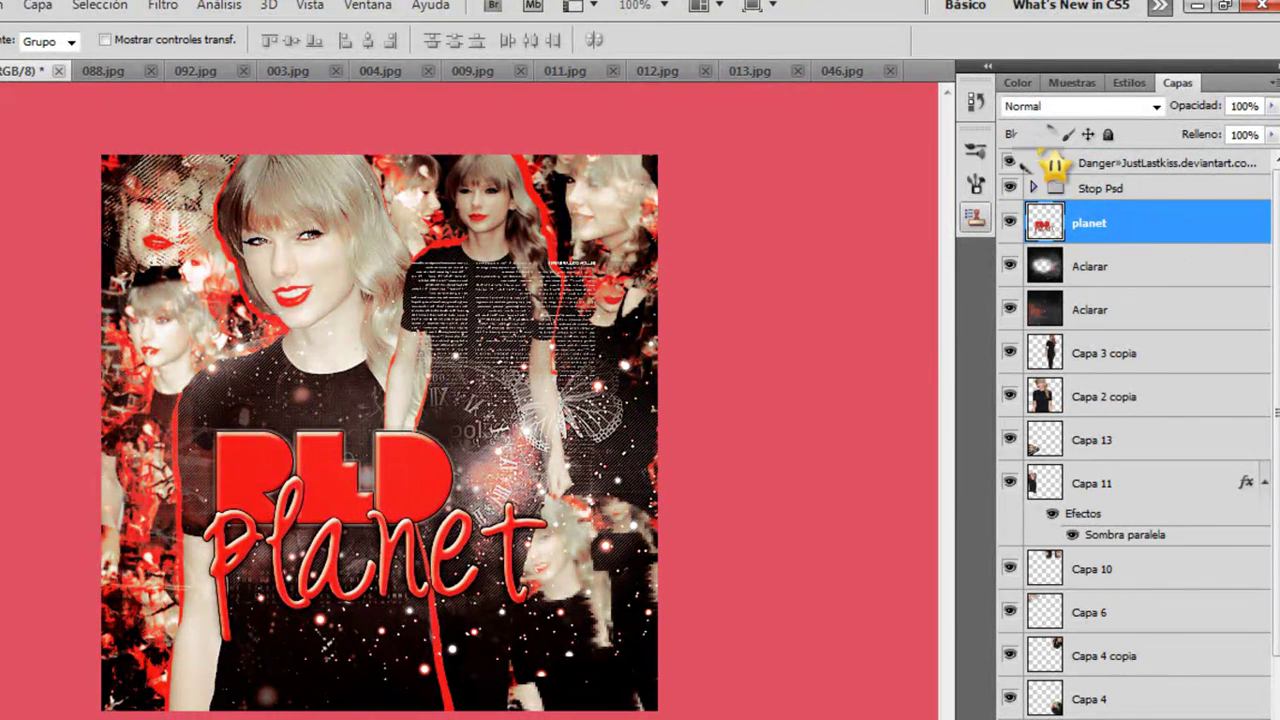
Step: View the adjustment layers inside the Danger colouring group, collapse it, and toggle its visibility to compare the collage's colours
{"action": "left_click", "coordinate": [1038, 163]}
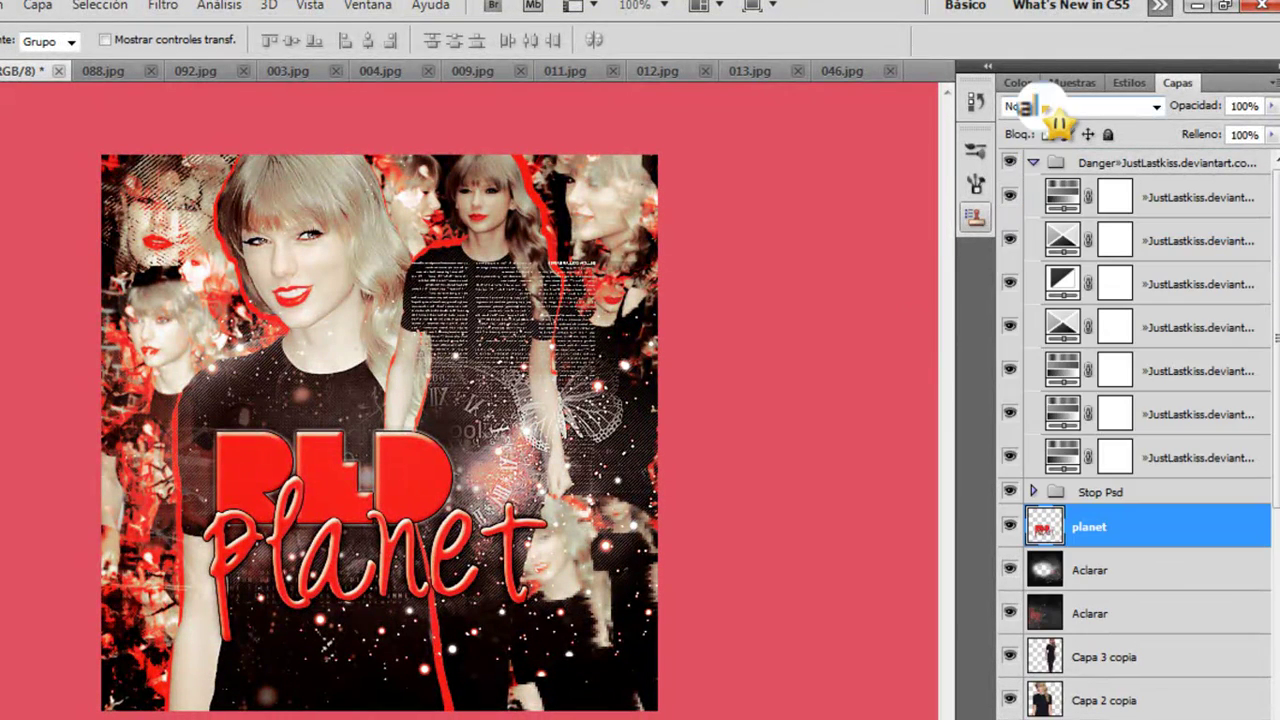
{"action": "left_click", "coordinate": [1034, 163]}
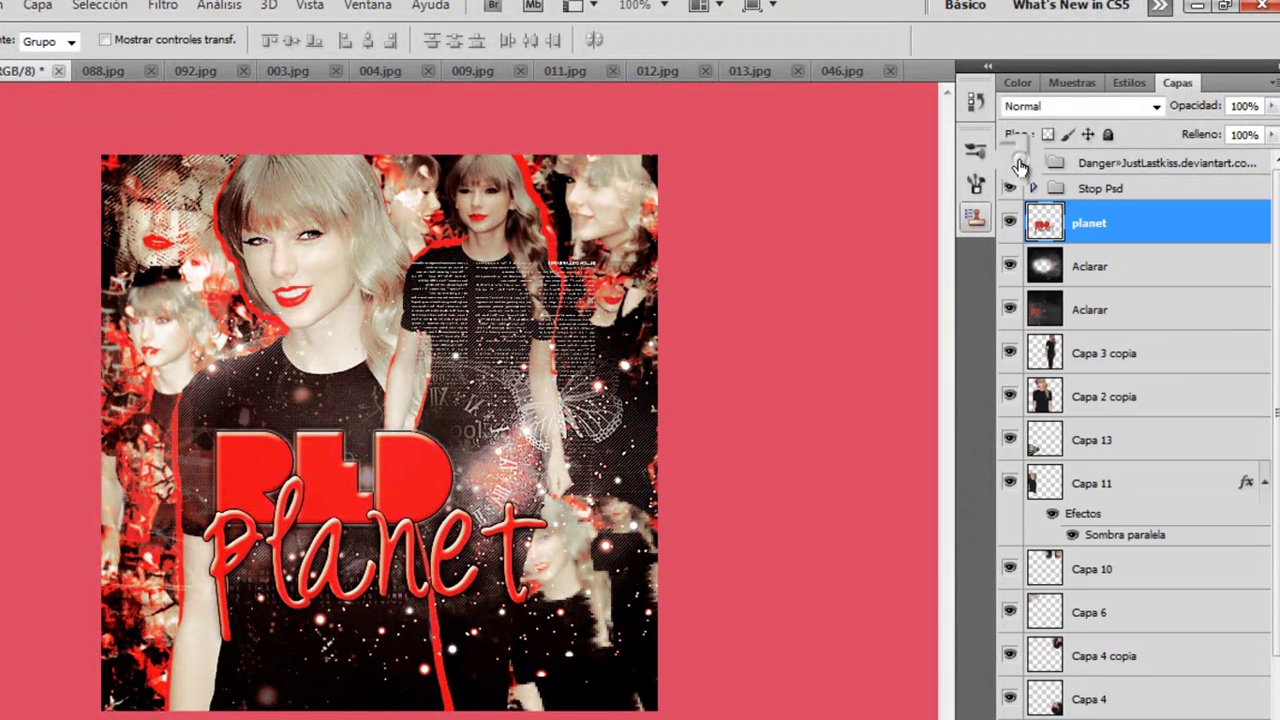
{"action": "left_click", "coordinate": [1017, 163]}
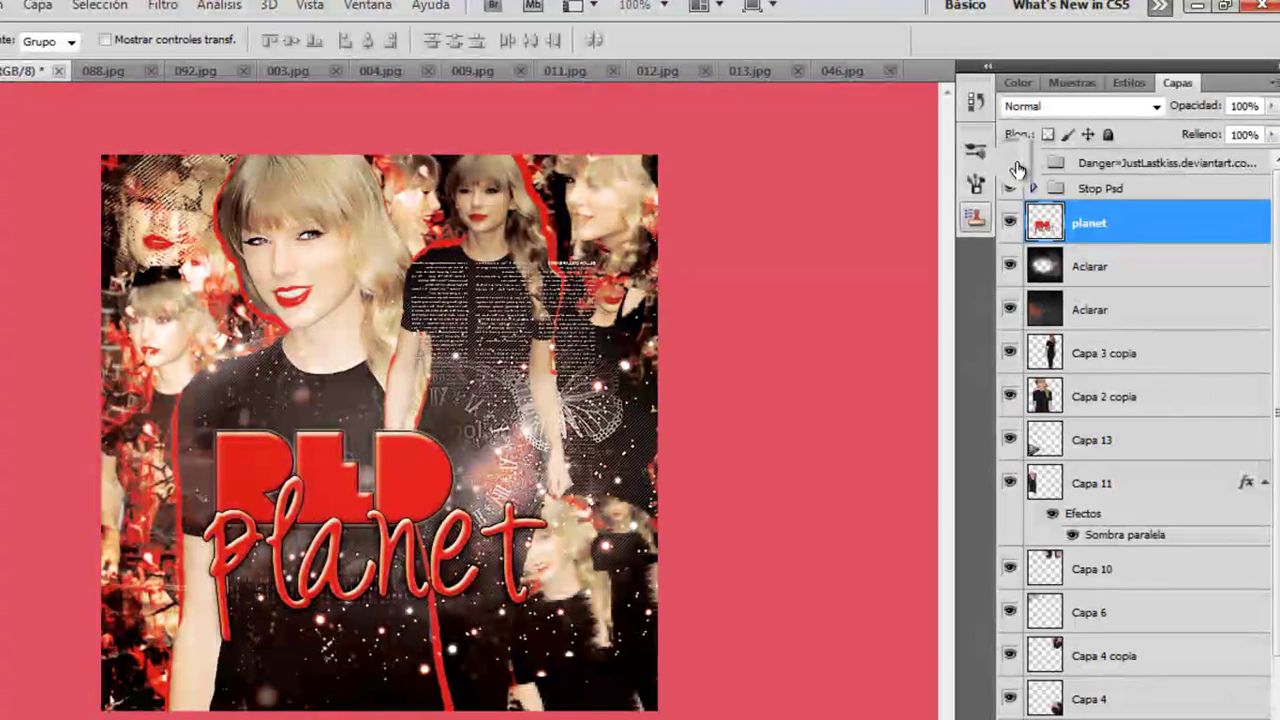
{"action": "left_click", "coordinate": [1012, 162]}
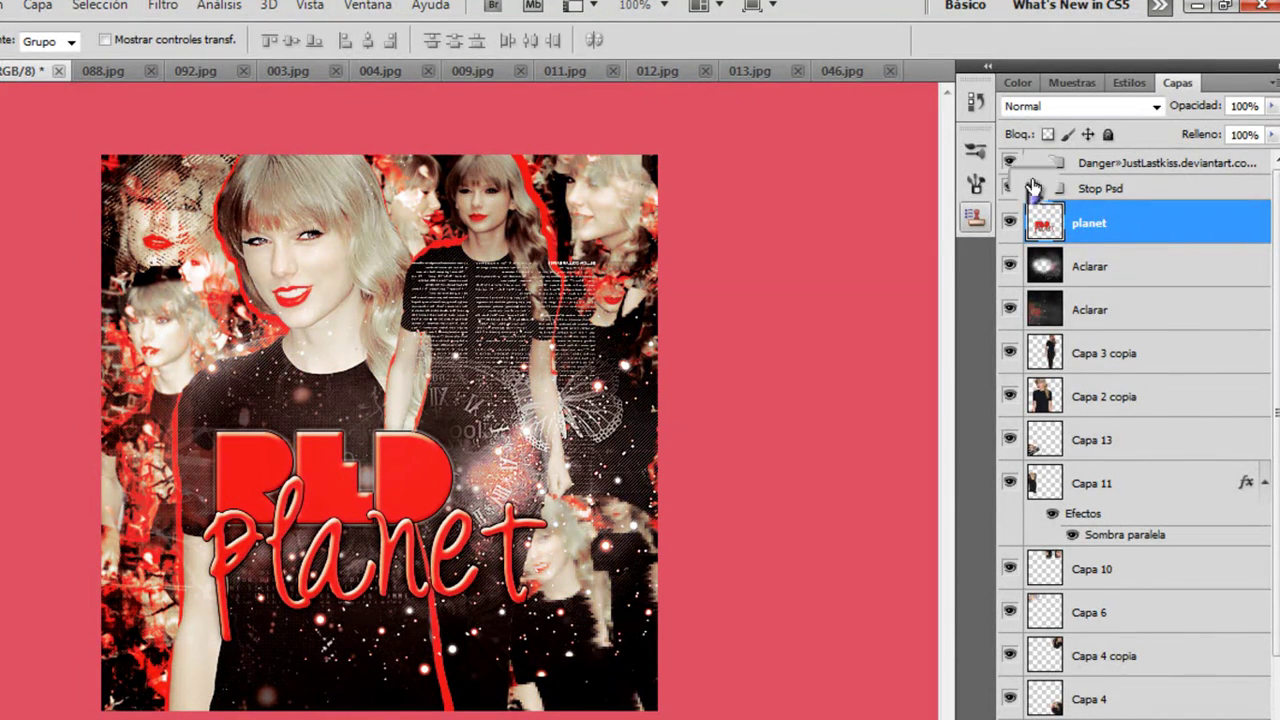
Step: Expand the Stop Psd group and look through its adjustment layers
{"action": "left_click", "coordinate": [1034, 189]}
{"action": "left_click", "coordinate": [1053, 190]}
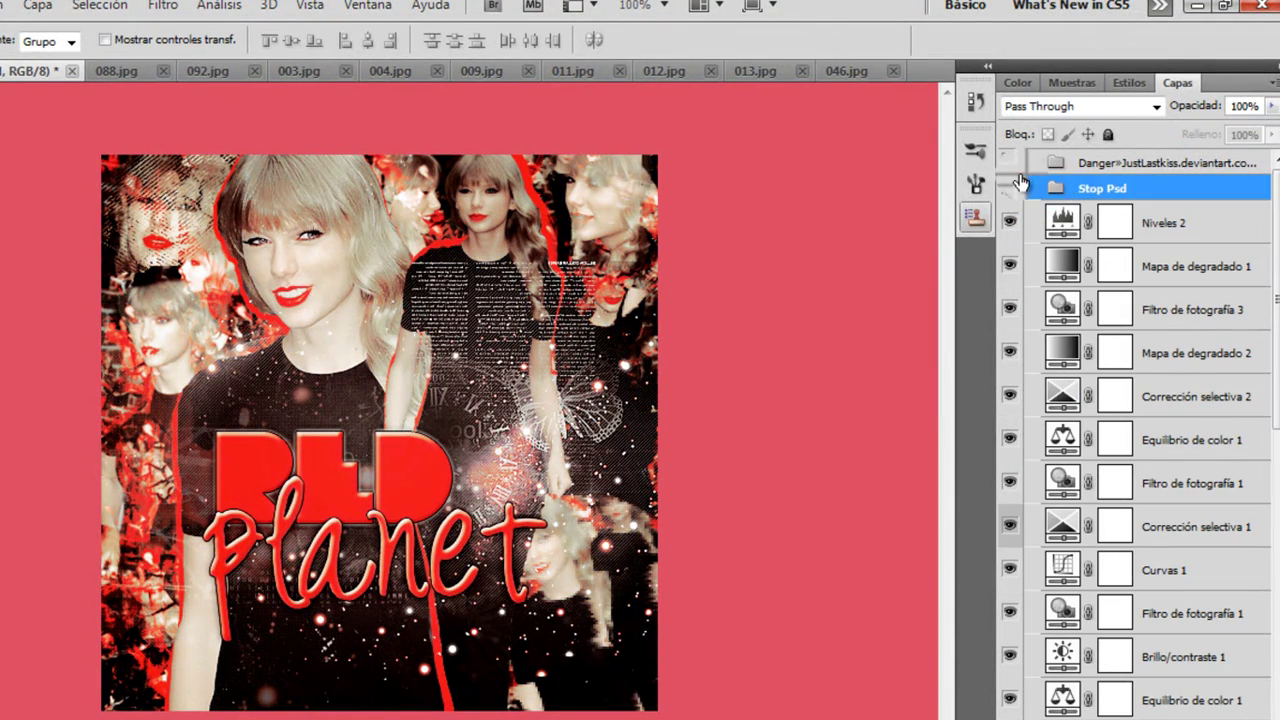
{"action": "scroll", "coordinate": [1262, 395], "scroll_direction": "down", "scroll_amount": 5}
{"action": "scroll", "coordinate": [1262, 395], "scroll_direction": "up", "scroll_amount": 5}
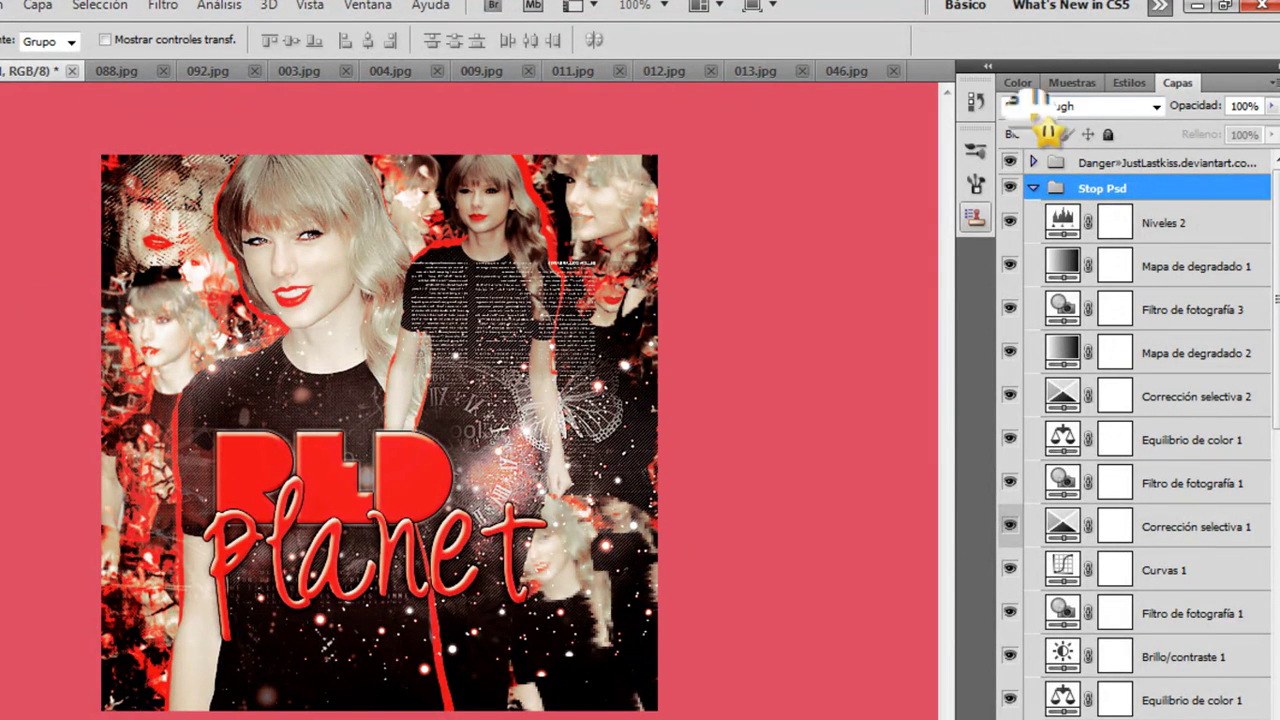
Step: Collapse the Stop Psd group and select the Danger colouring group
{"action": "left_click", "coordinate": [1034, 188]}
{"action": "left_click", "coordinate": [1053, 168]}
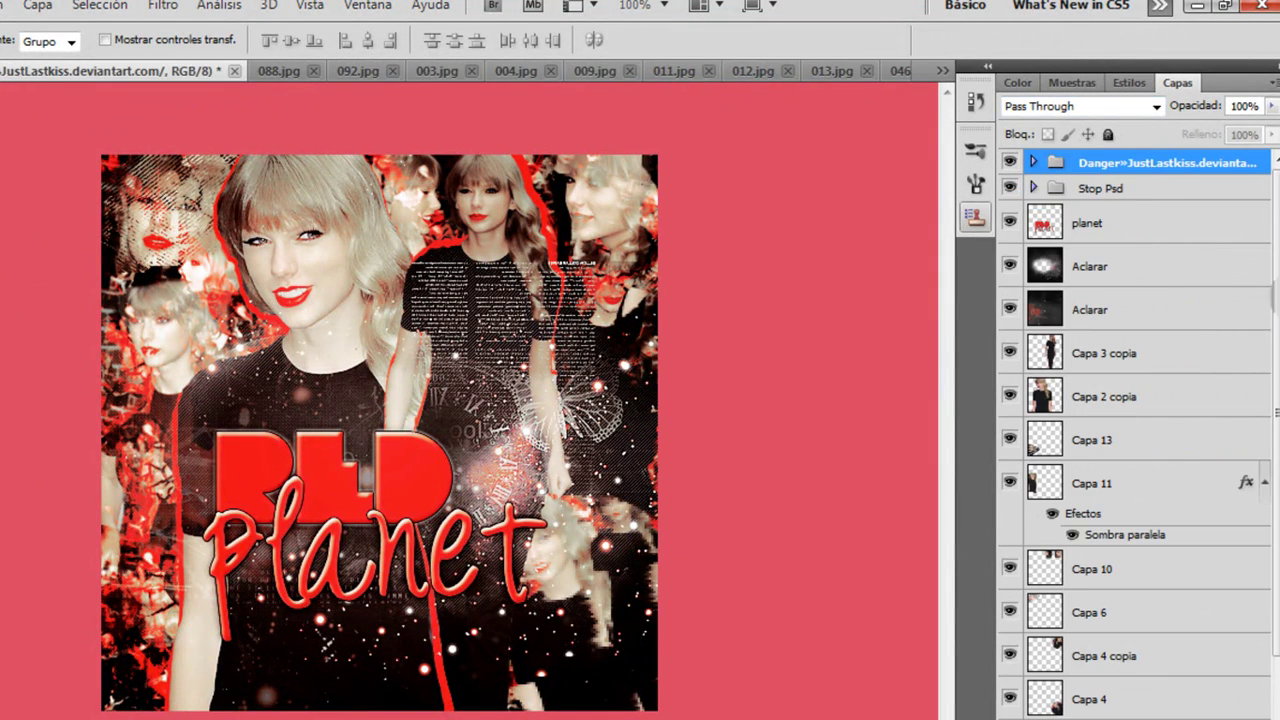
{"action": "left_click", "coordinate": [1138, 162]}
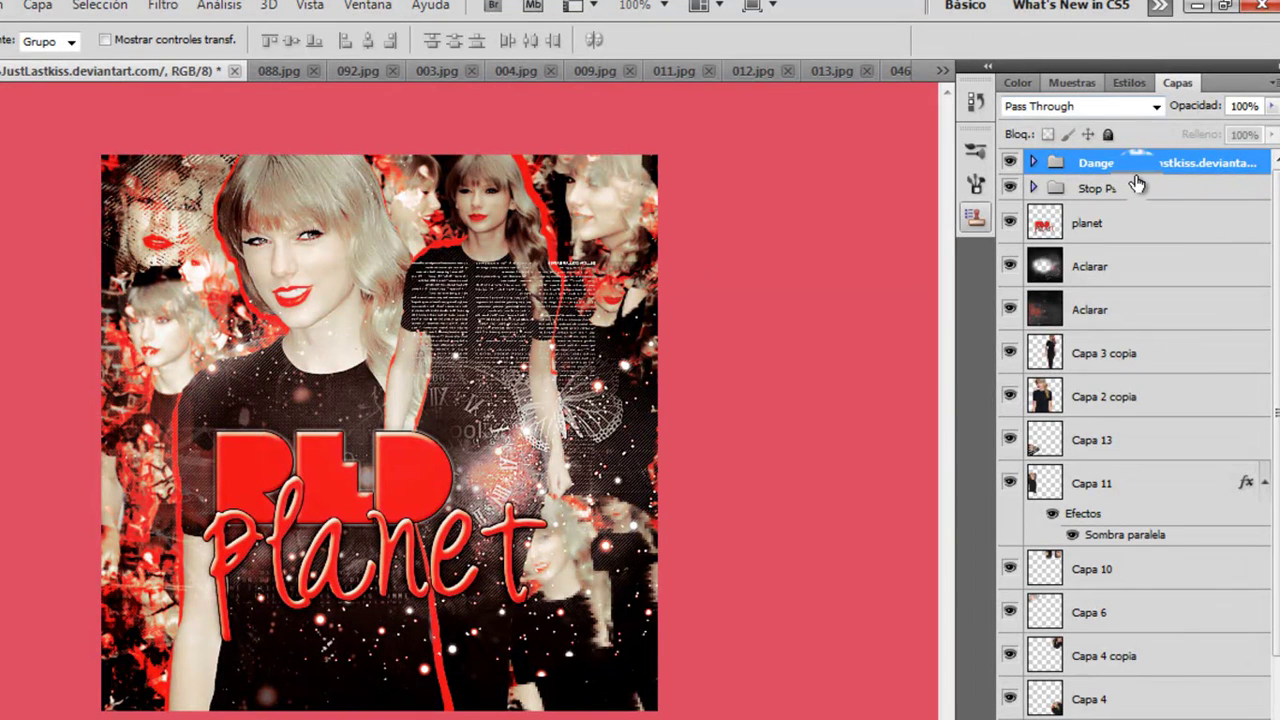
{"action": "right_click", "coordinate": [1150, 168]}
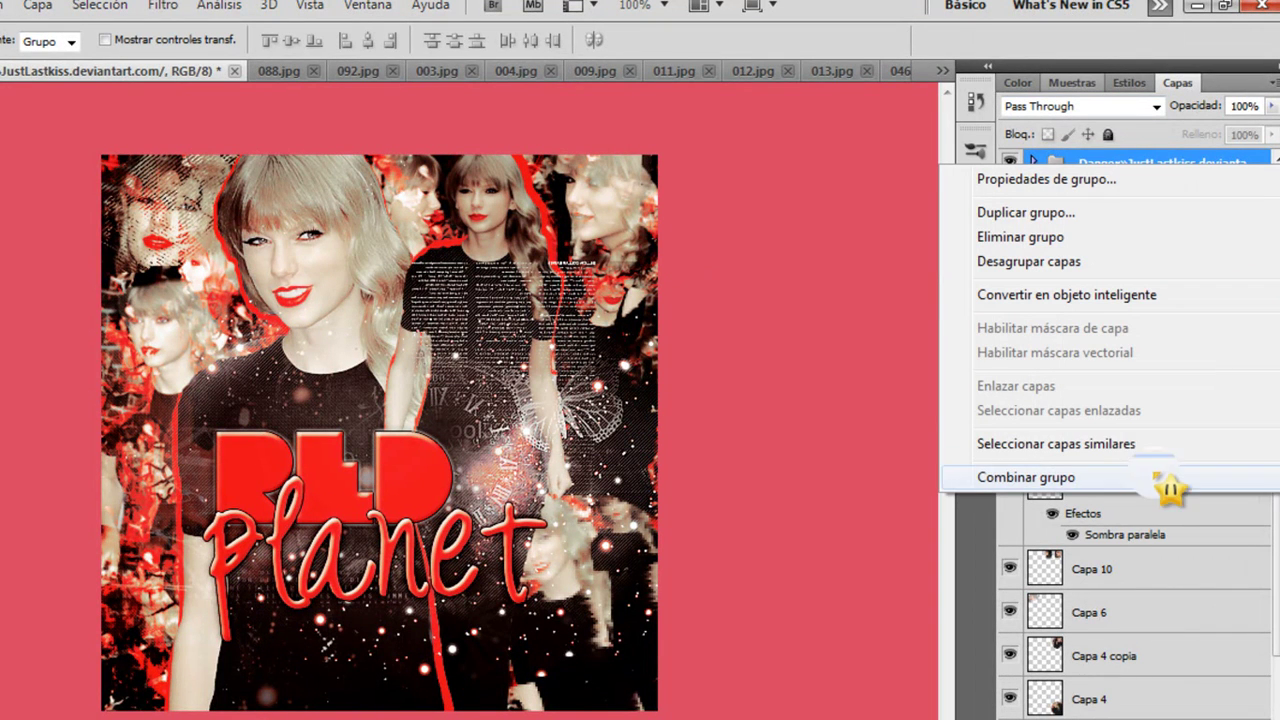
{"action": "left_click", "coordinate": [1140, 165]}
{"action": "right_click", "coordinate": [1145, 162]}
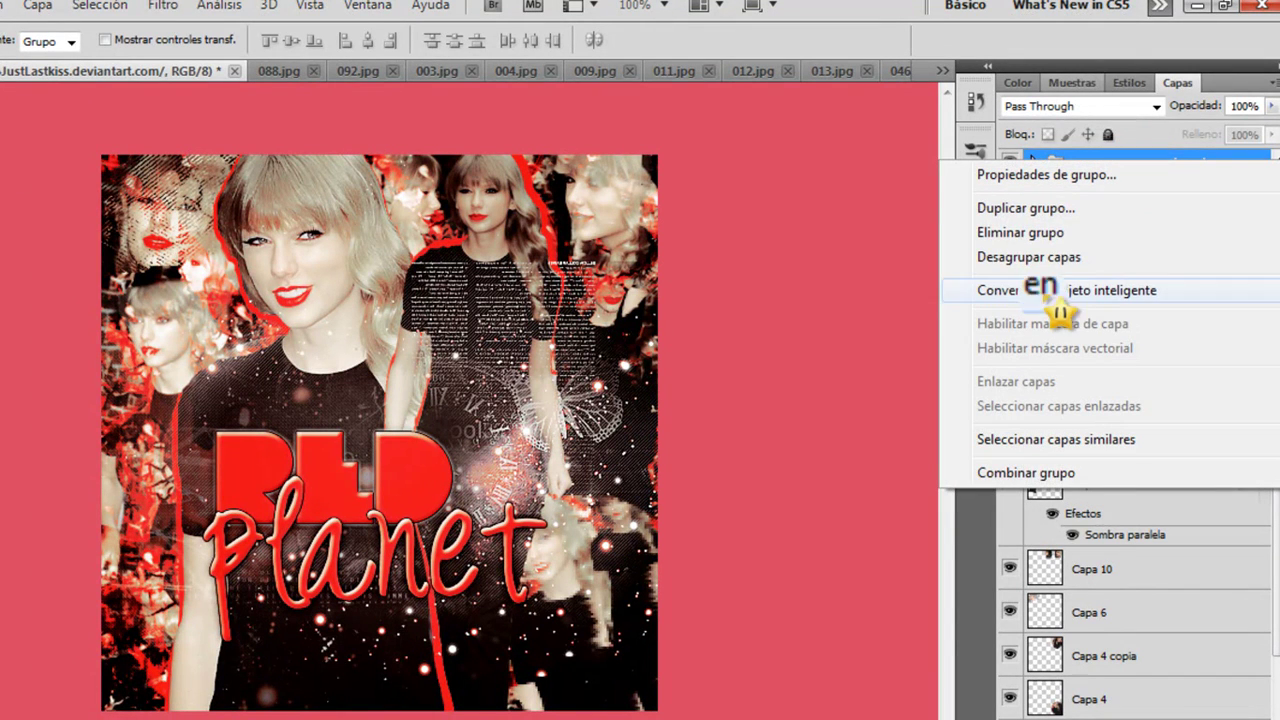
{"action": "left_click", "coordinate": [906, 457]}
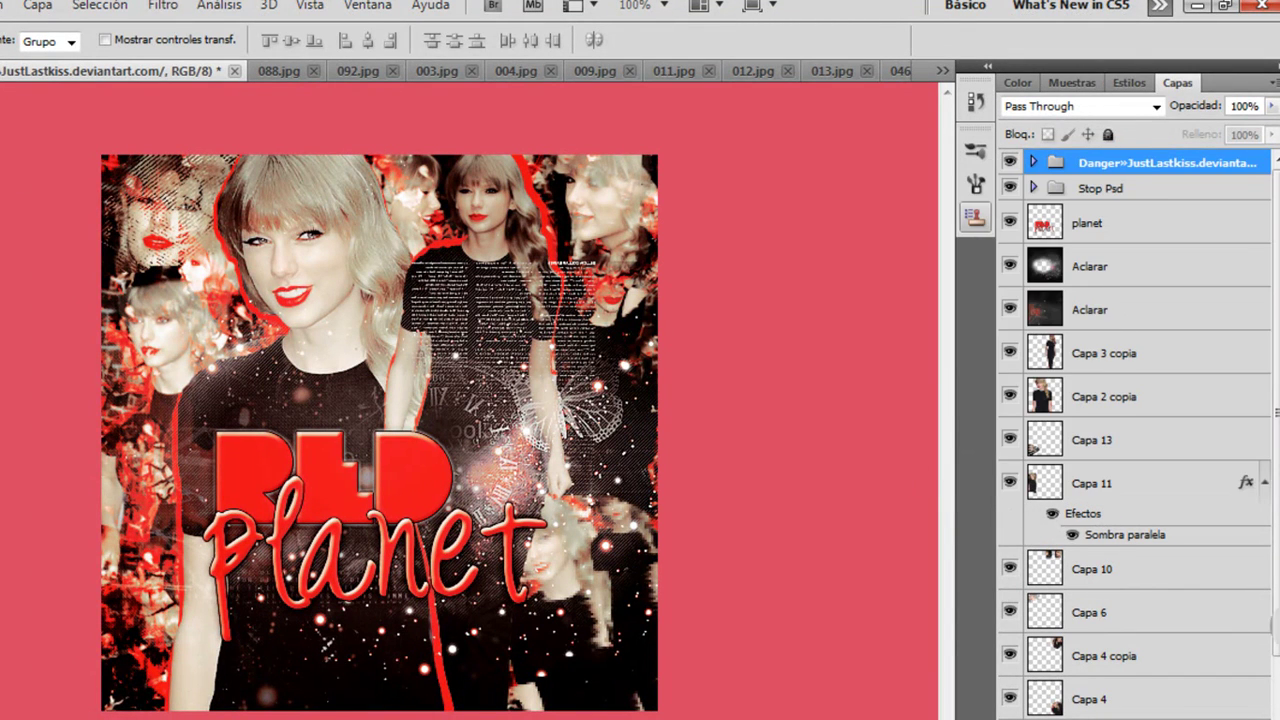
Step: Select everything from the Danger group down to the lowest layer and flatten the RED planet collage into a single Fondo layer
{"action": "scroll", "coordinate": [1268, 690], "scroll_direction": "down", "scroll_amount": 2}
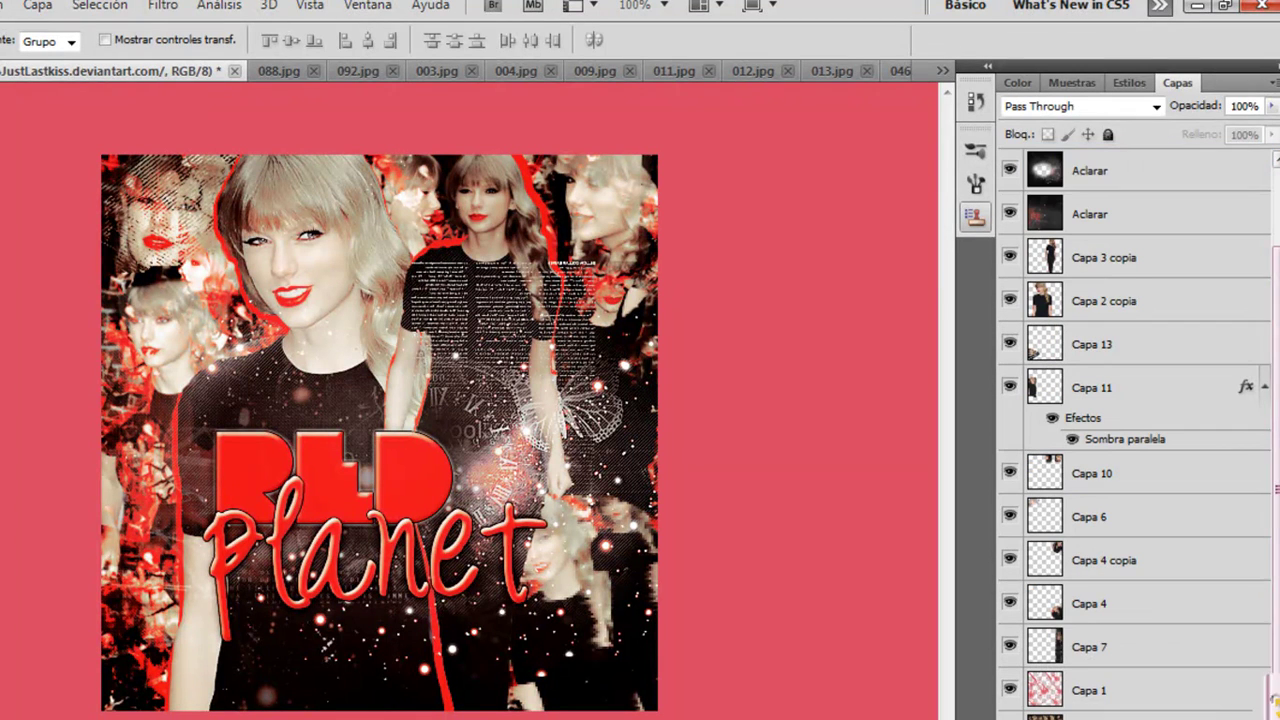
{"action": "left_click", "coordinate": [1120, 714], "text": "shift"}
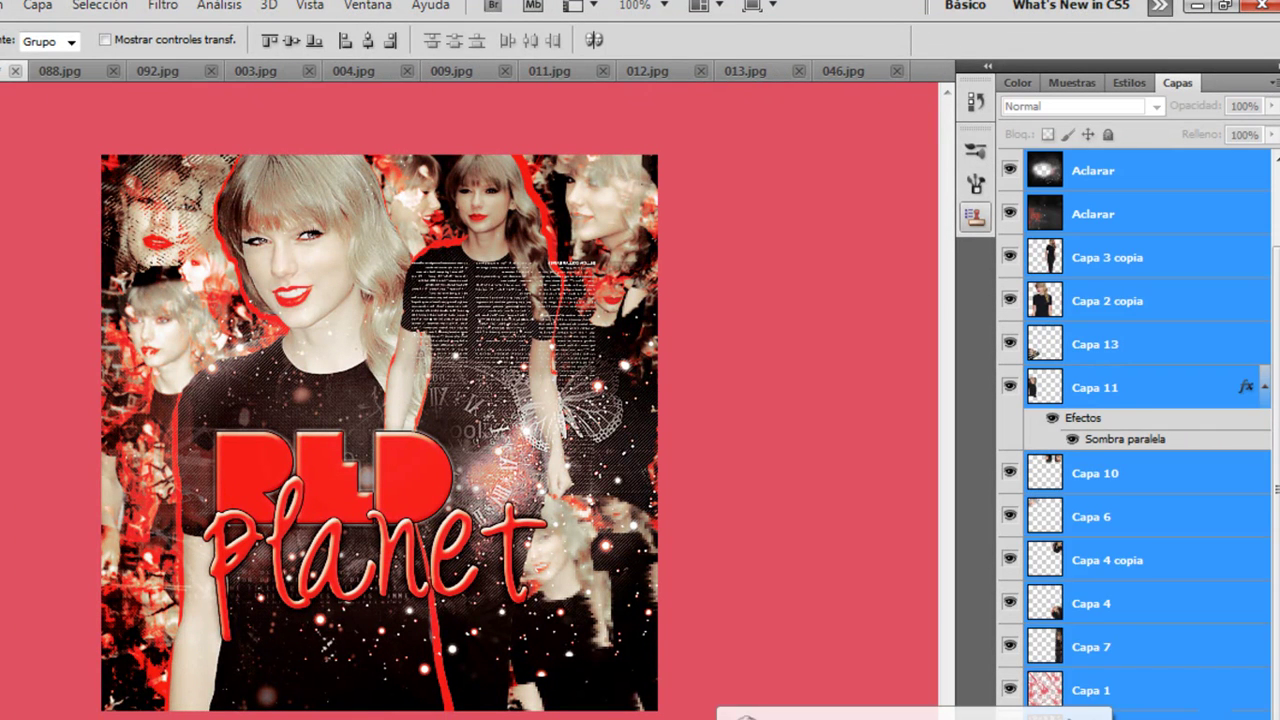
{"action": "right_click", "coordinate": [1120, 714]}
{"action": "left_click", "coordinate": [1130, 688]}
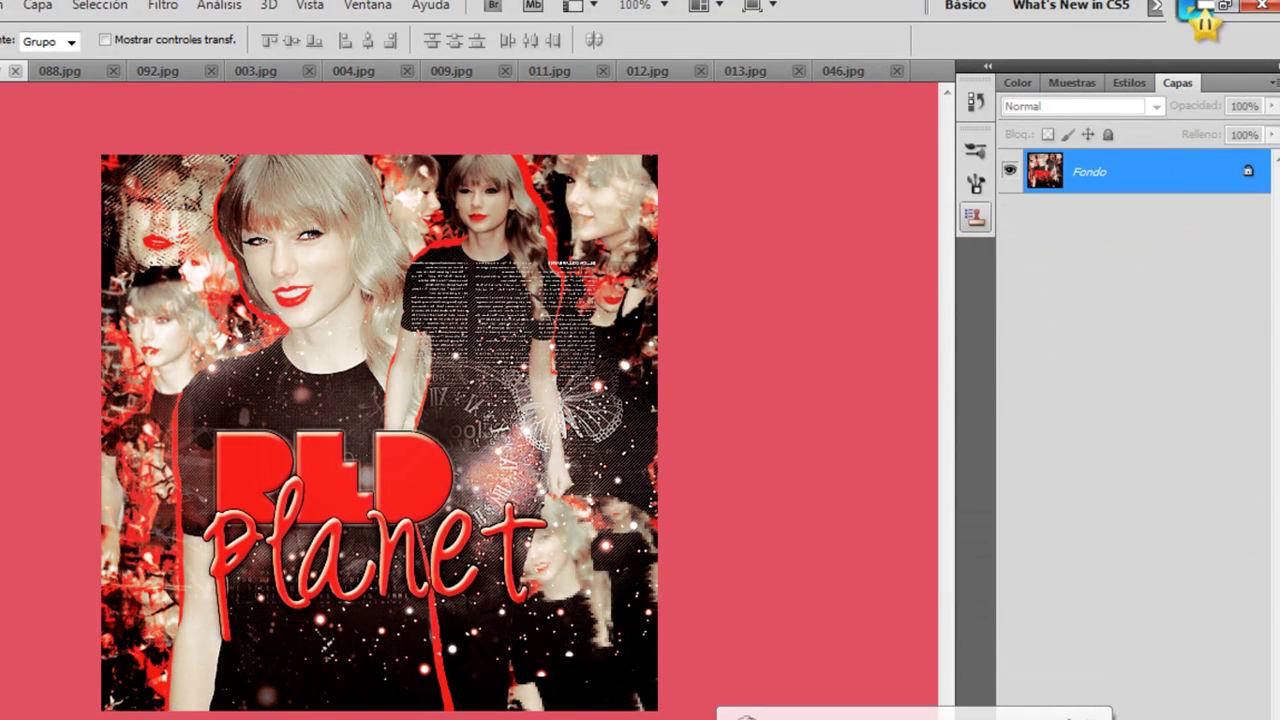
Step: Undock the collage into a floating window, widen it so the whole image fits, and reposition it in the workspace
{"action": "left_click_drag", "start_coordinate": [12, 71], "coordinate": [109, 157]}
{"action": "left_click", "coordinate": [605, 719]}
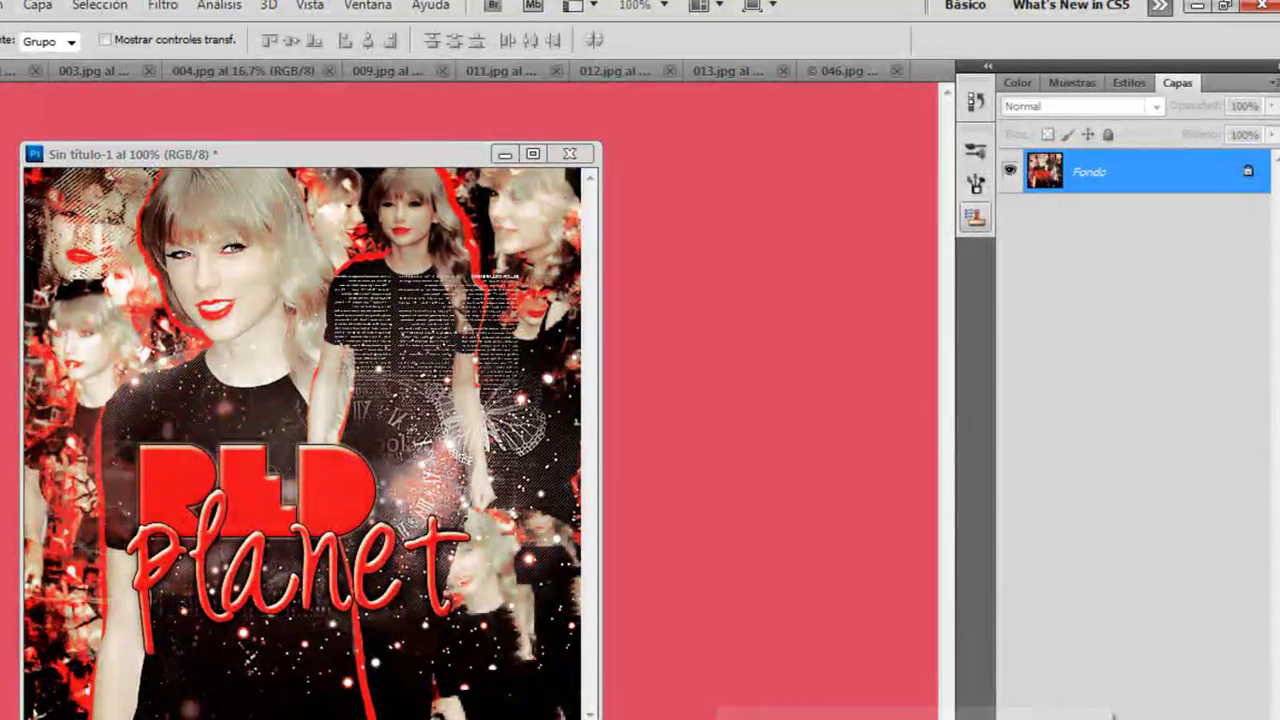
{"action": "left_click_drag", "start_coordinate": [601, 719], "coordinate": [680, 719]}
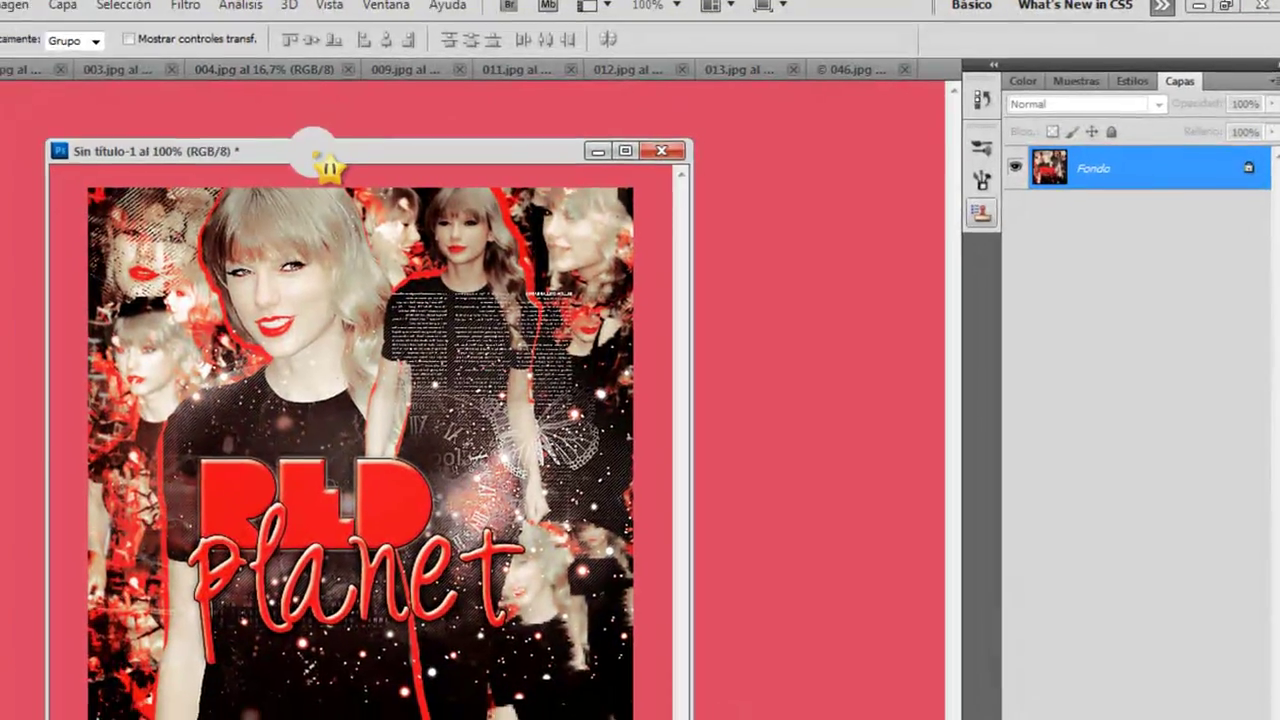
{"action": "left_click_drag", "start_coordinate": [290, 155], "coordinate": [290, 117]}
Step: Set the custom workspace background colour around the collage to red #f71f17, sampled from the RED lettering
{"action": "right_click", "coordinate": [634, 246]}
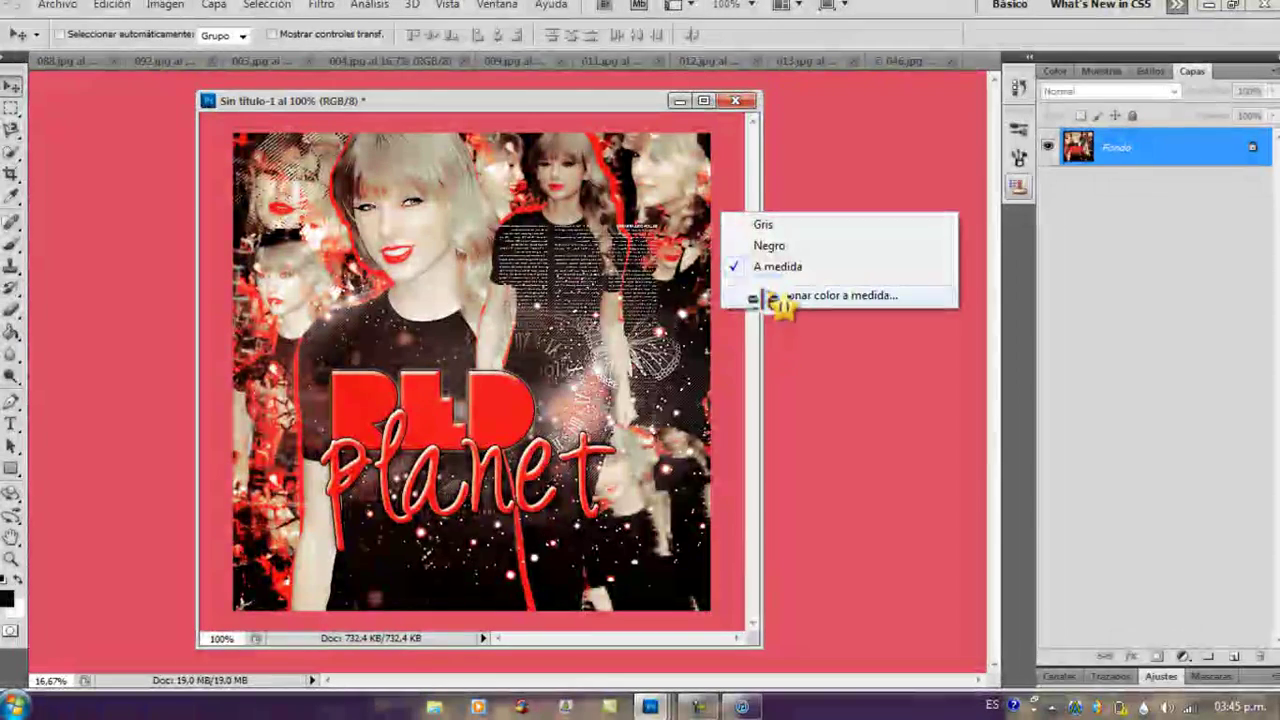
{"action": "left_click", "coordinate": [785, 296]}
{"action": "left_click", "coordinate": [393, 393]}
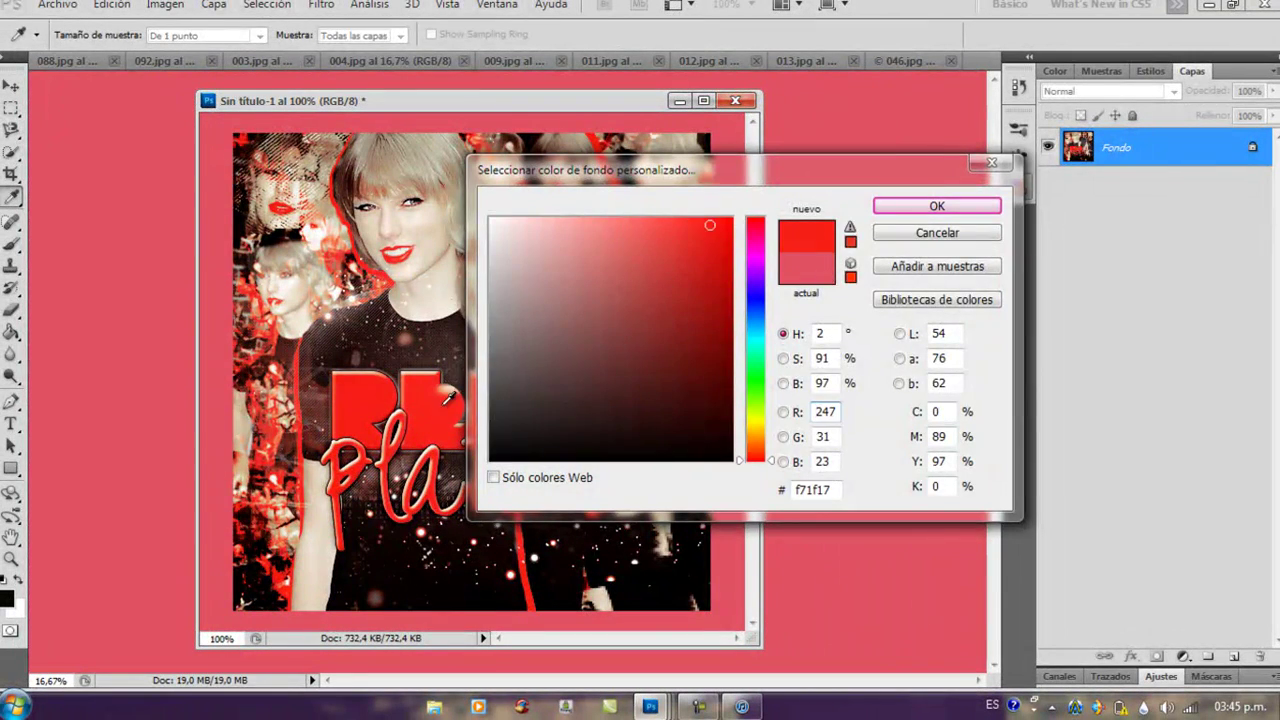
{"action": "left_click", "coordinate": [905, 206]}
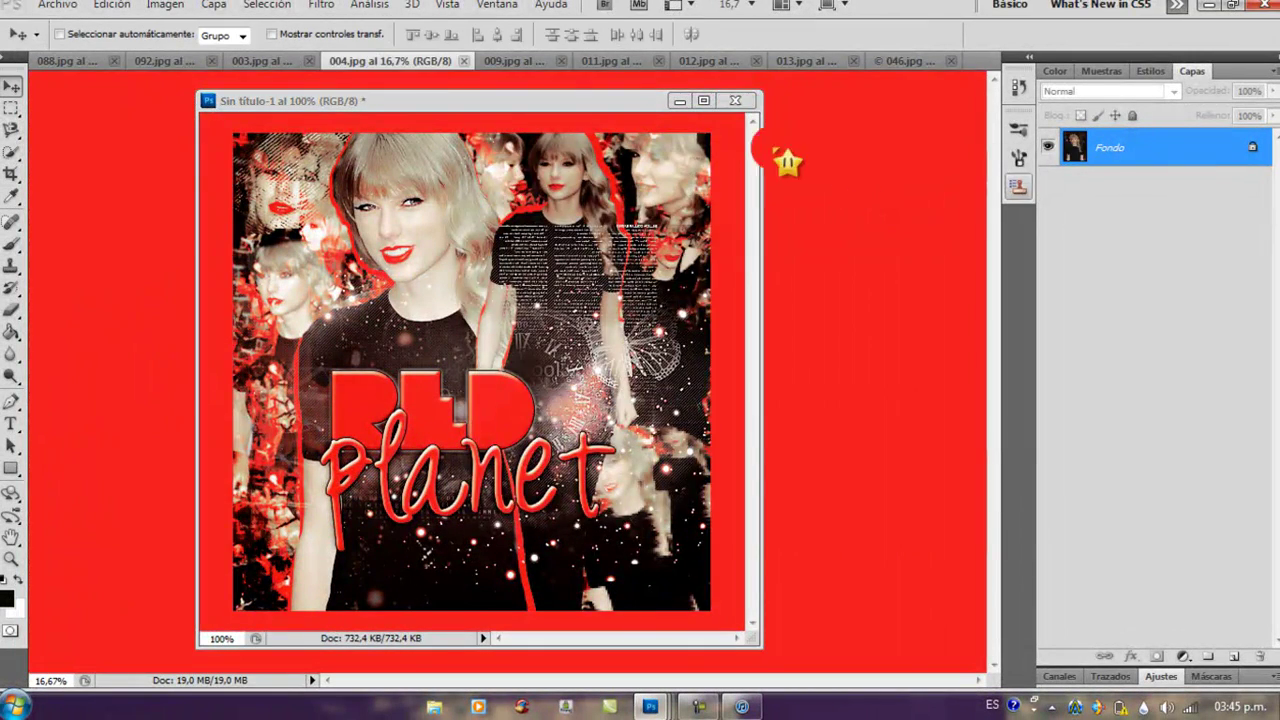
Step: Set the custom workspace background colour around the collage to the lighter red #f45b56 and minimize the program window
{"action": "right_click", "coordinate": [724, 158]}
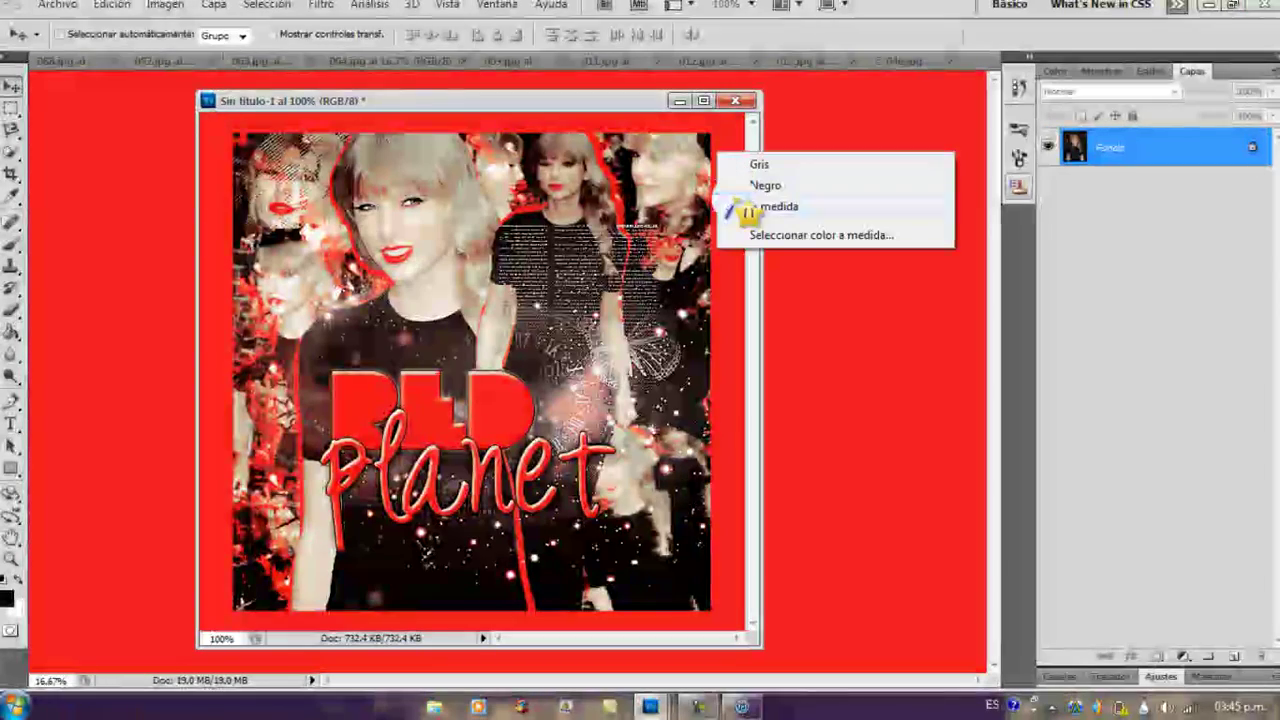
{"action": "left_click", "coordinate": [772, 240]}
{"action": "left_click_drag", "start_coordinate": [688, 166], "coordinate": [846, 200]}
{"action": "left_click_drag", "start_coordinate": [594, 148], "coordinate": [752, 196]}
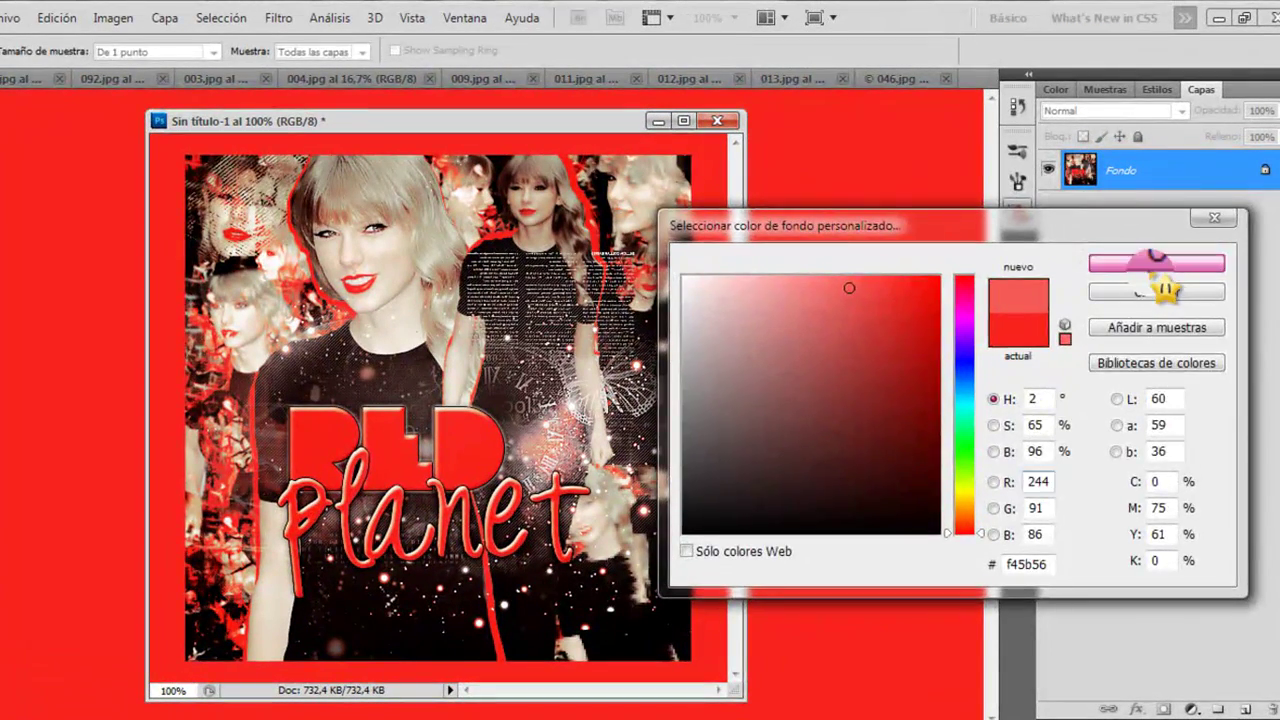
{"action": "left_click", "coordinate": [1151, 241]}
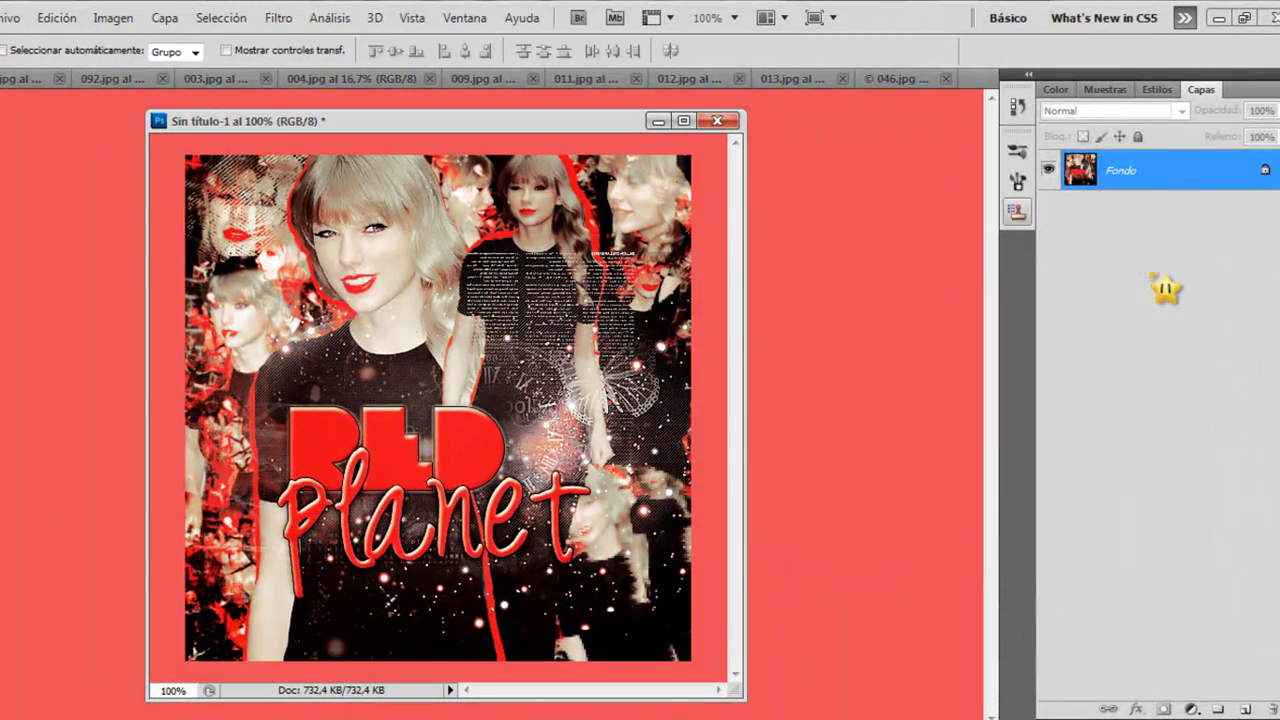
{"action": "left_click", "coordinate": [1218, 18]}
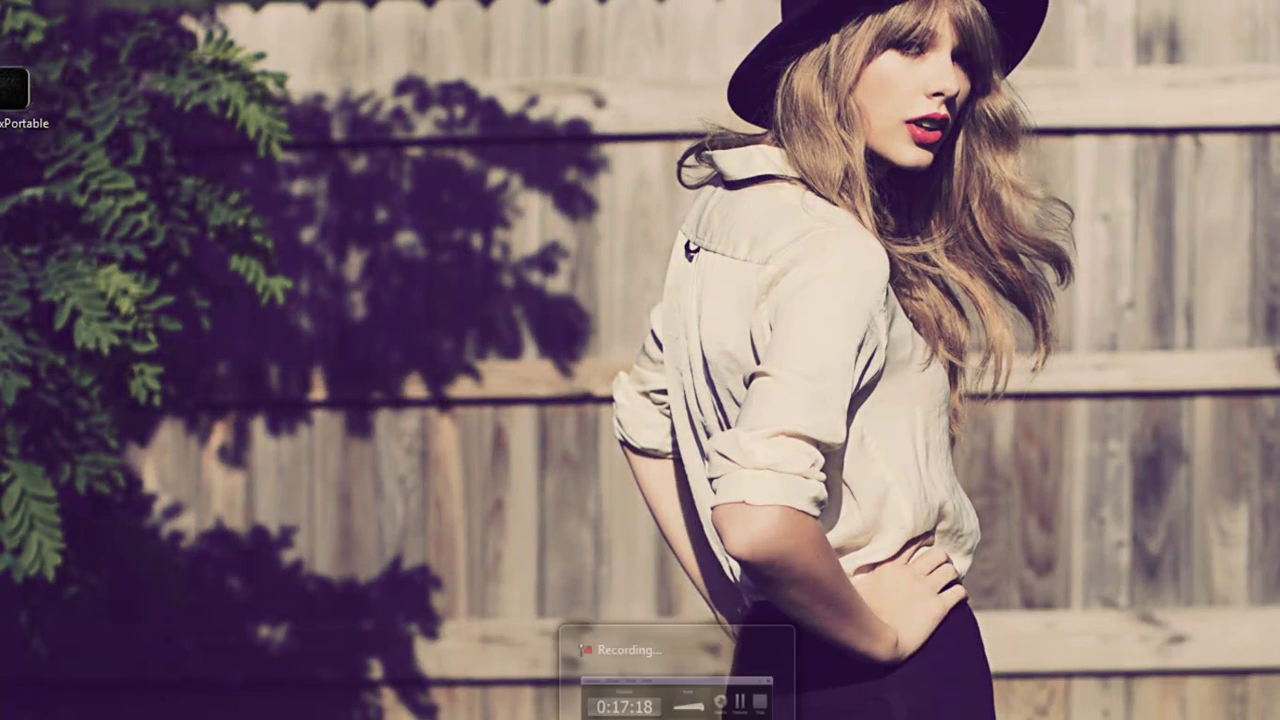